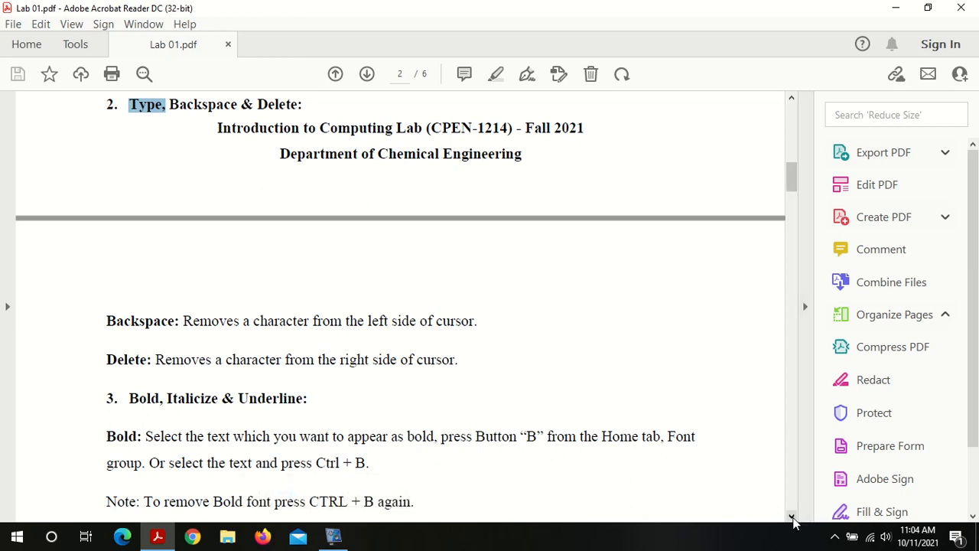
# Step: Read the Bold instructions and example sentence in the lab PDF
pyautogui.moveTo(793, 521); pyautogui.dragTo(793, 521)
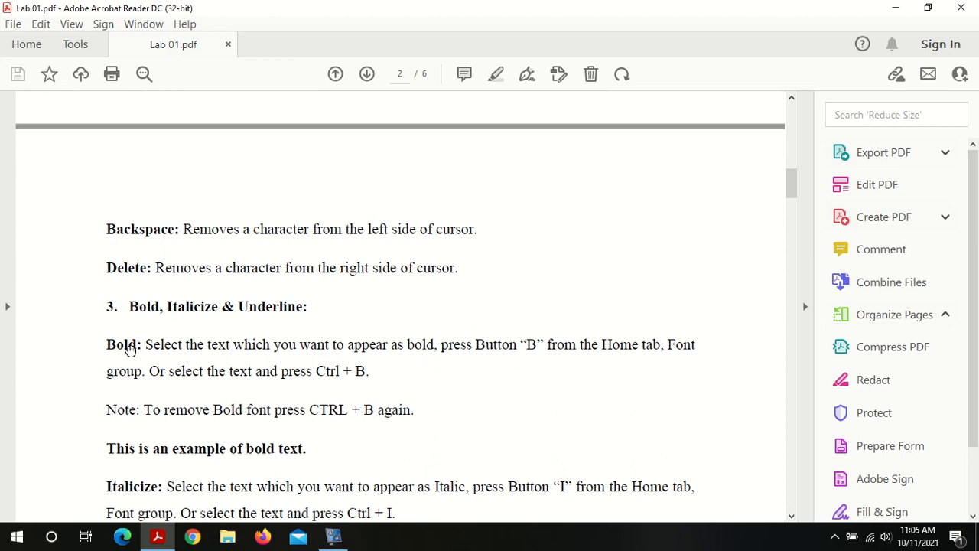
pyautogui.doubleClick(126, 346)
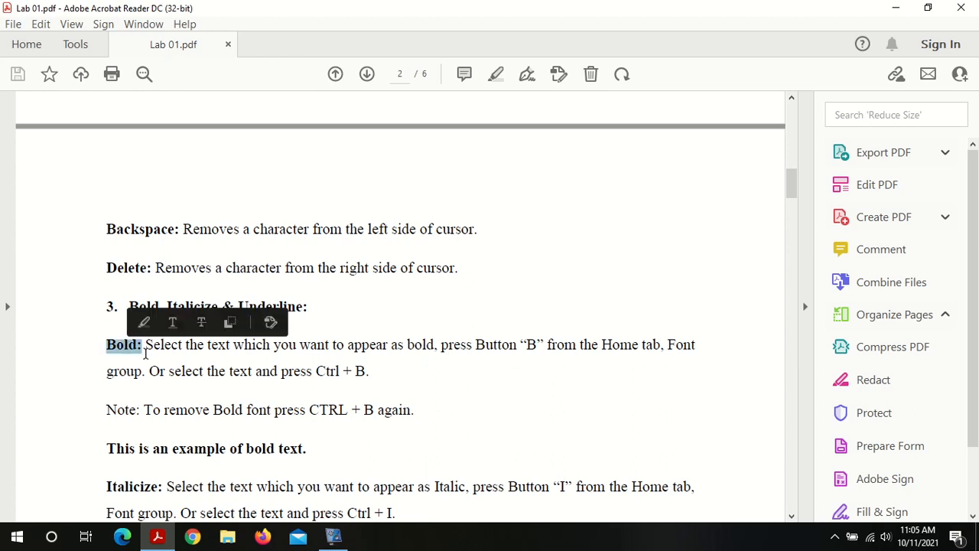
pyautogui.click(146, 353)
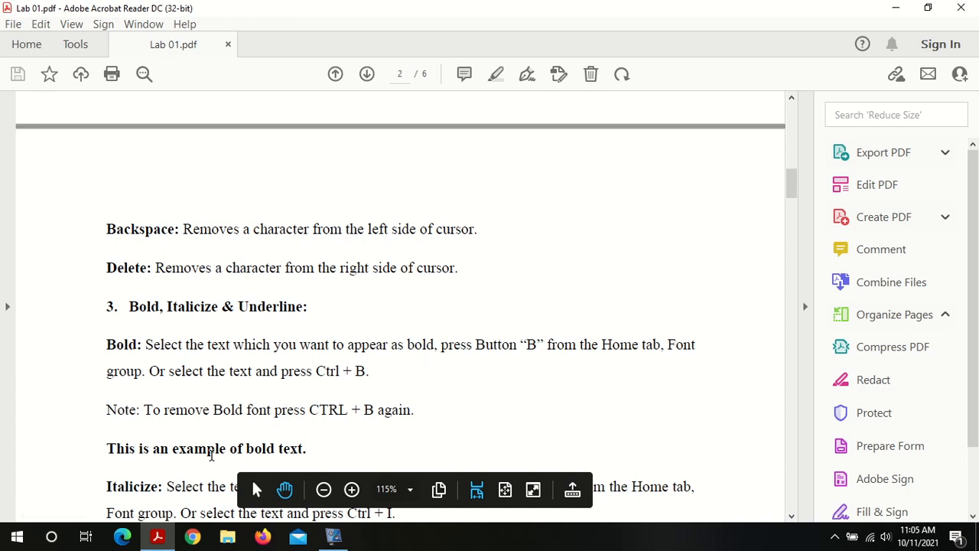
pyautogui.tripleClick(211, 455)
pyautogui.click(211, 457)
# Step: Launch Word from the Start menu search and open a blank document
pyautogui.click(17, 536)
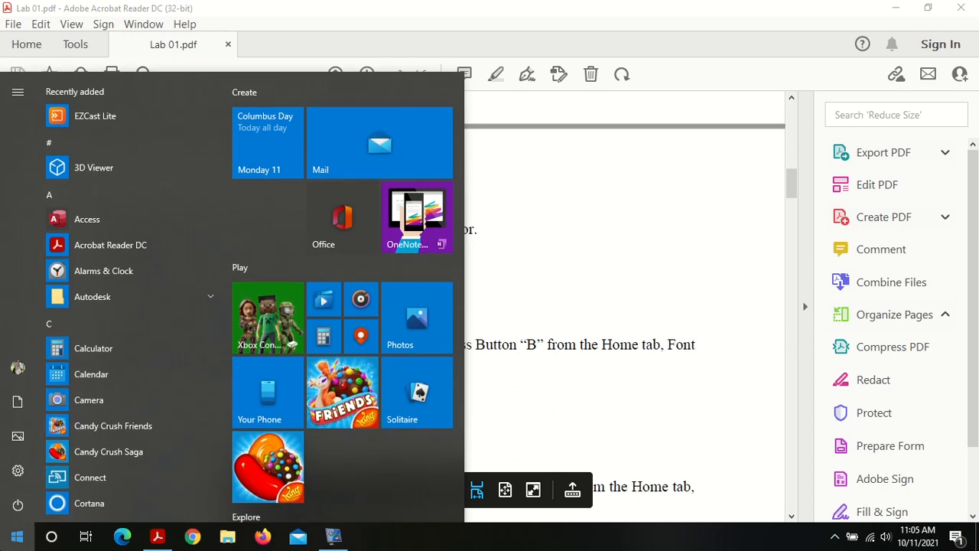
pyautogui.write('word')
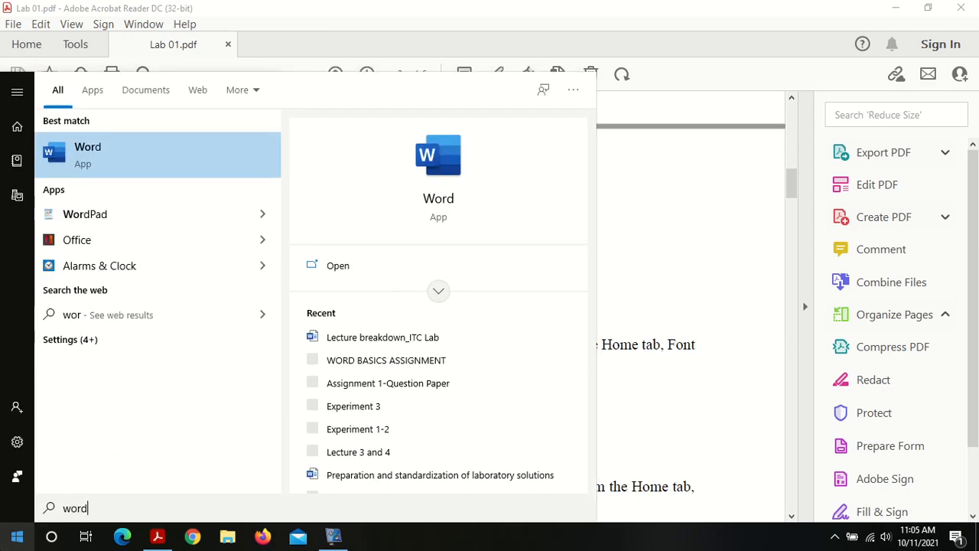
pyautogui.click(162, 150)
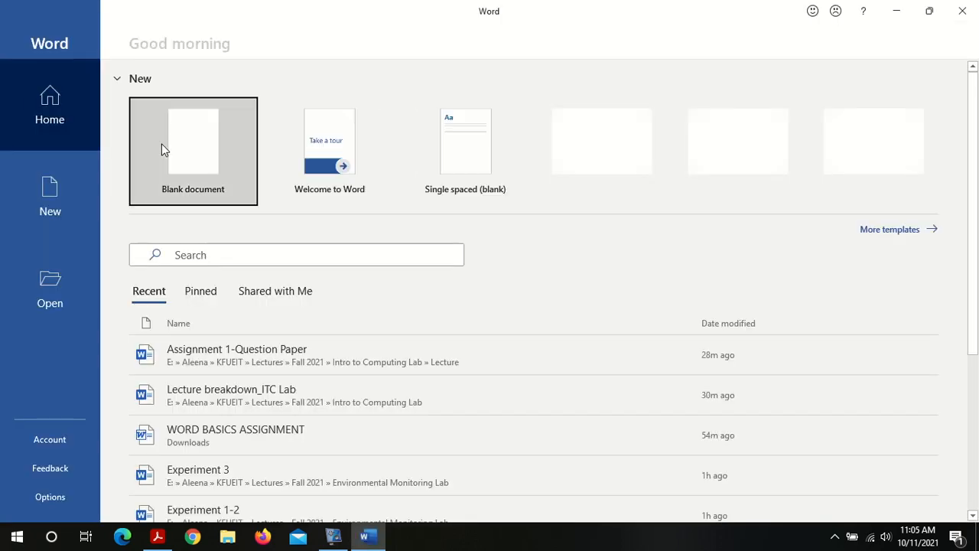
pyautogui.click(177, 156)
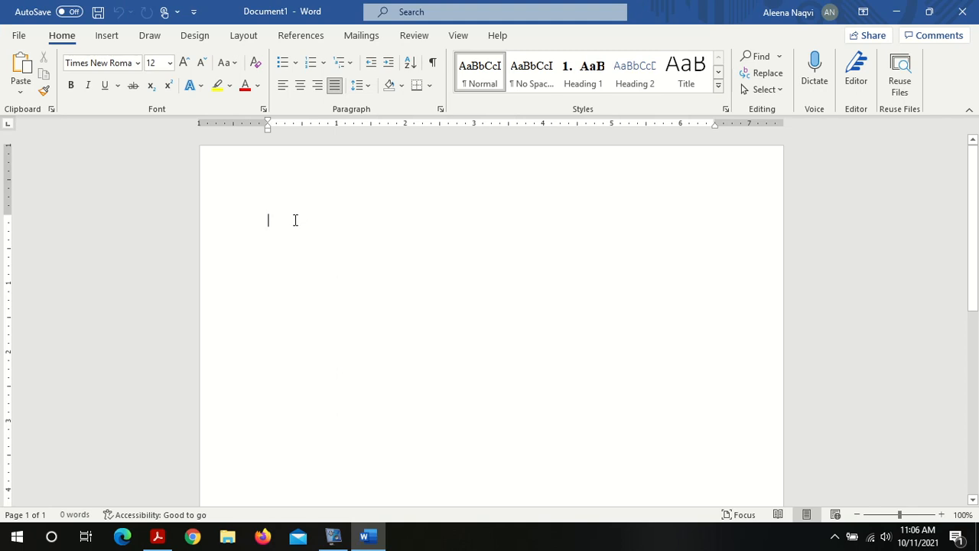
# Step: Type the sentence "This is an example of bold text." in the blank document
pyautogui.write('This is an example of bold text.')
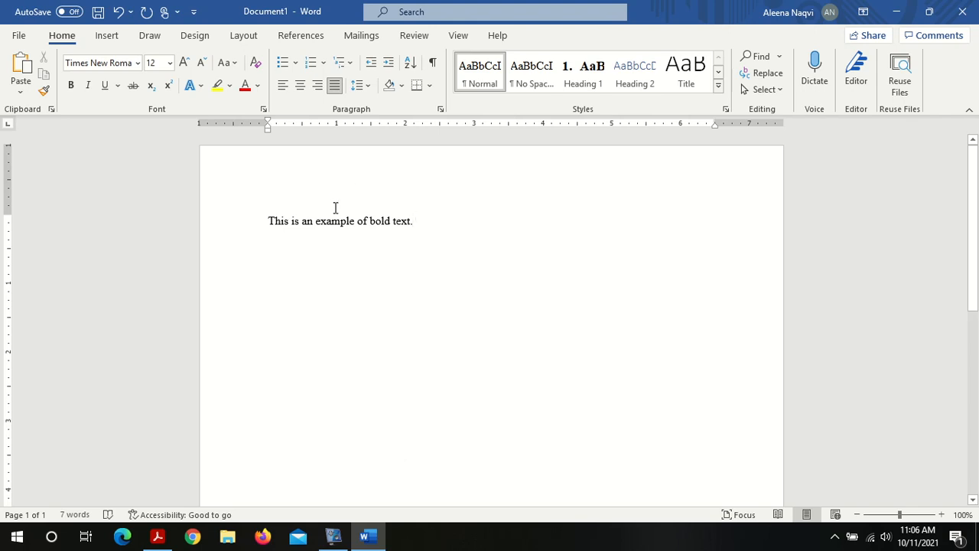
# Step: Erase the word "bold" backwards and the word "text" forwards, retyping each in place
pyautogui.click(390, 221)
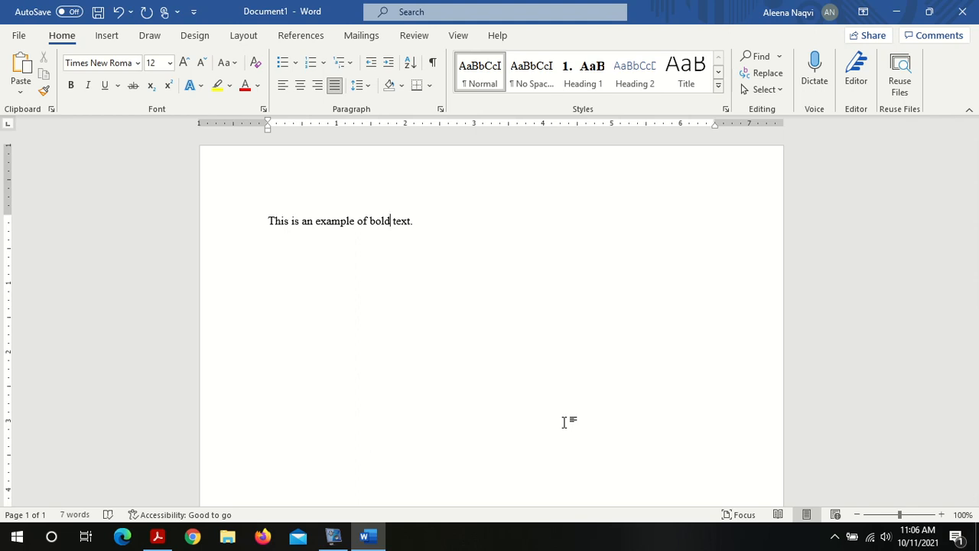
pyautogui.press('BackSpace')
pyautogui.press('BackSpace')
pyautogui.press('BackSpace')
pyautogui.press('BackSpace')
pyautogui.write('bold')
pyautogui.press('Delete')
pyautogui.press('Delete')
pyautogui.press('Delete')
pyautogui.press('Delete')
pyautogui.press('Right')
pyautogui.write('ext')
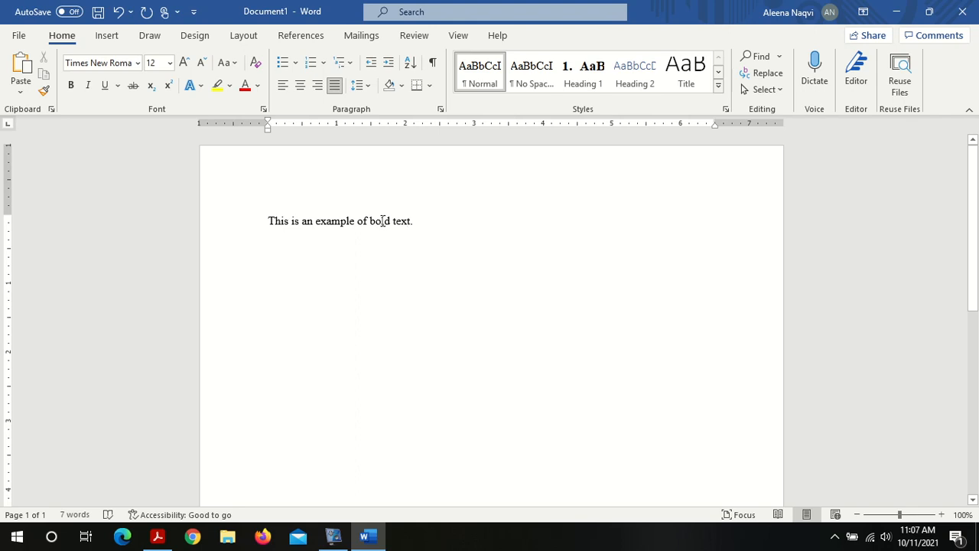
# Step: Select the whole sentence and make it bold
pyautogui.click(431, 219)
pyautogui.tripleClick(317, 224)
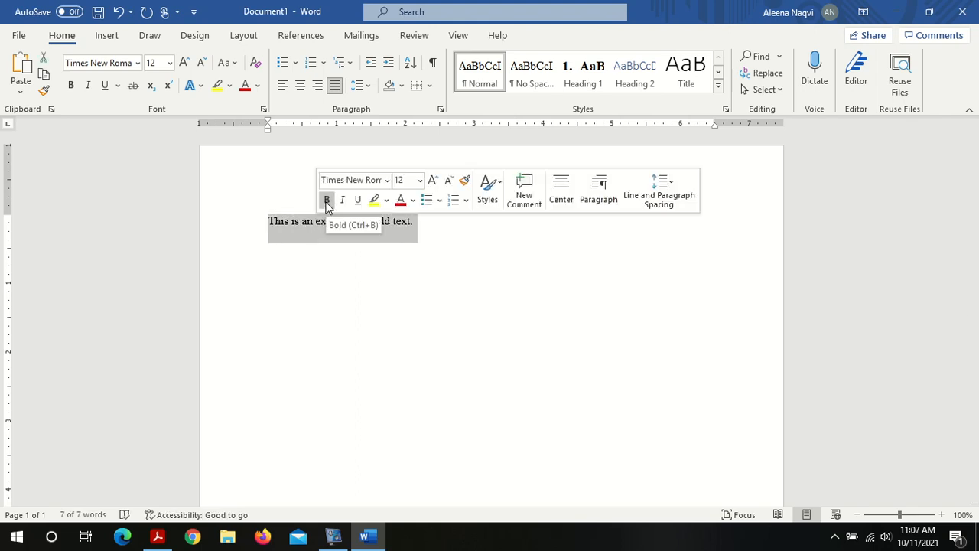
pyautogui.click(327, 201)
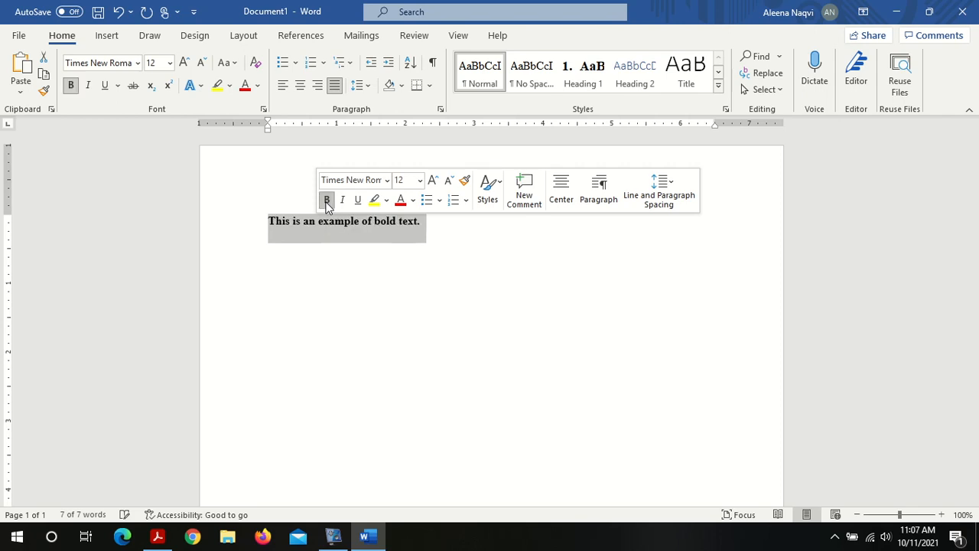
pyautogui.click(369, 232)
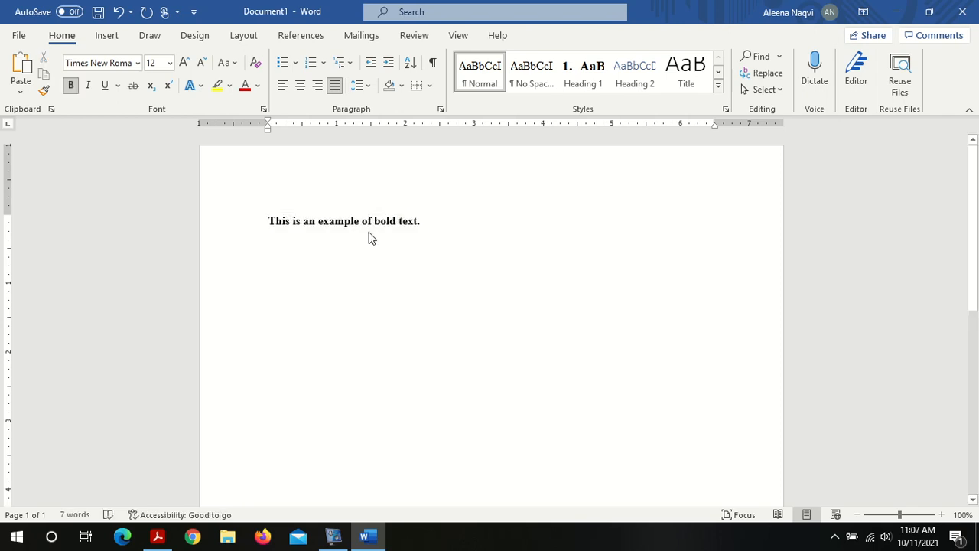
# Step: Select the sentence and toggle its bold formatting off, on and off again
pyautogui.tripleClick(385, 227)
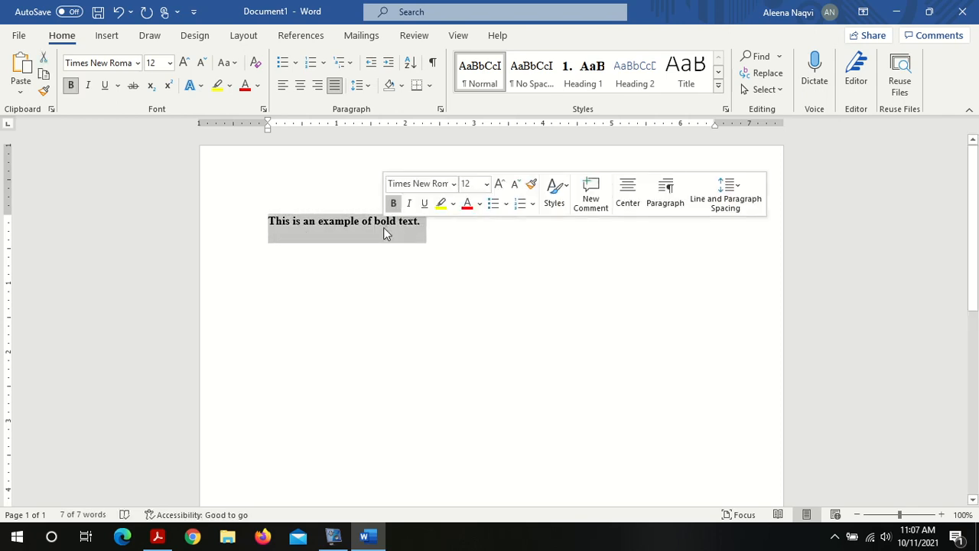
pyautogui.click(71, 86)
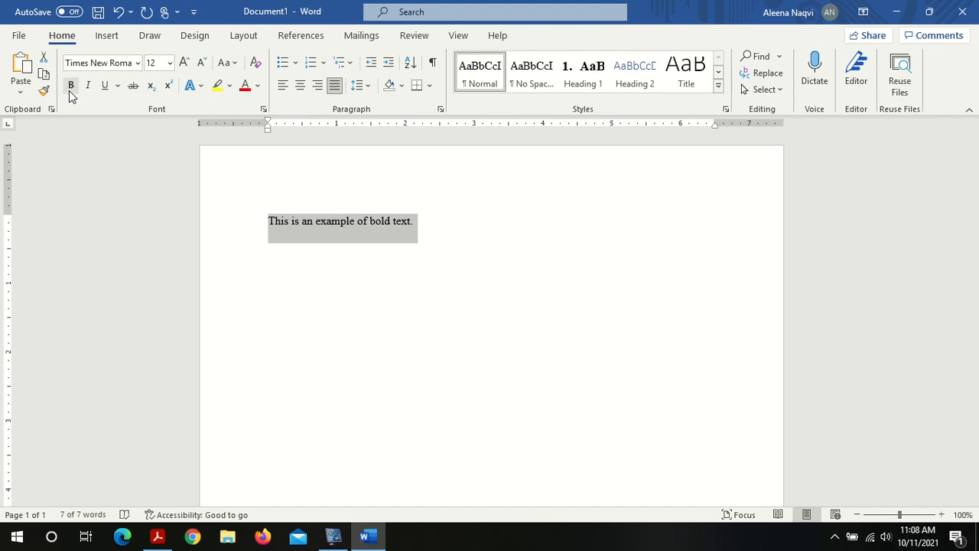
pyautogui.click(71, 86)
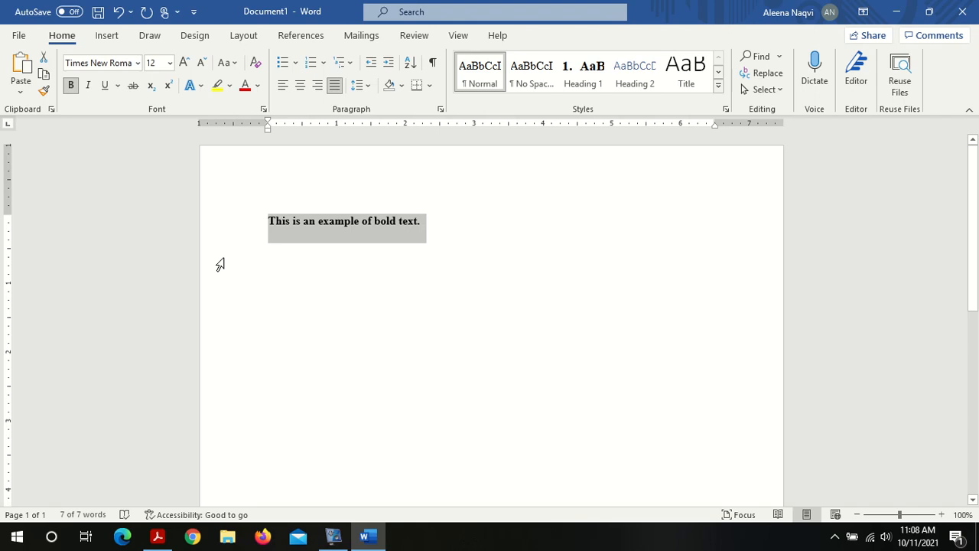
pyautogui.click(72, 87)
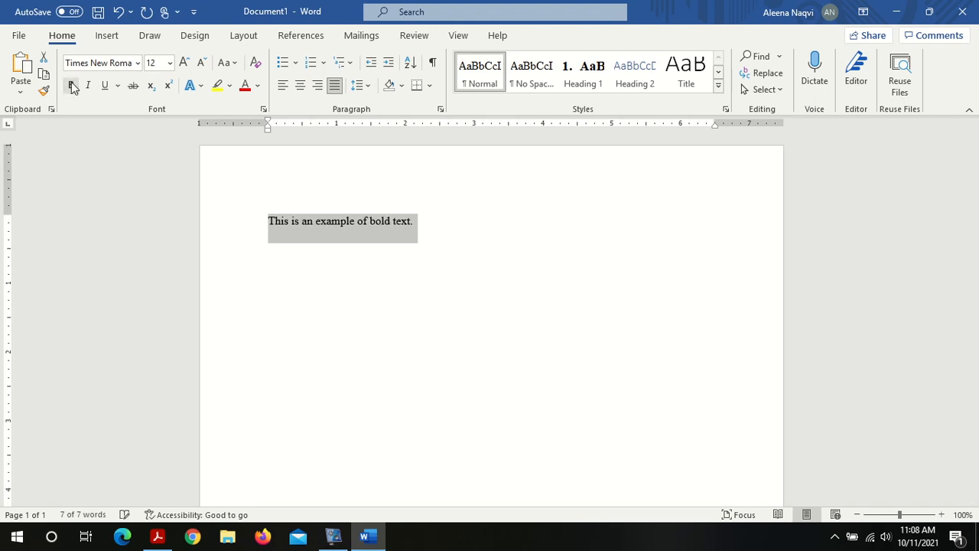
pyautogui.click(428, 235)
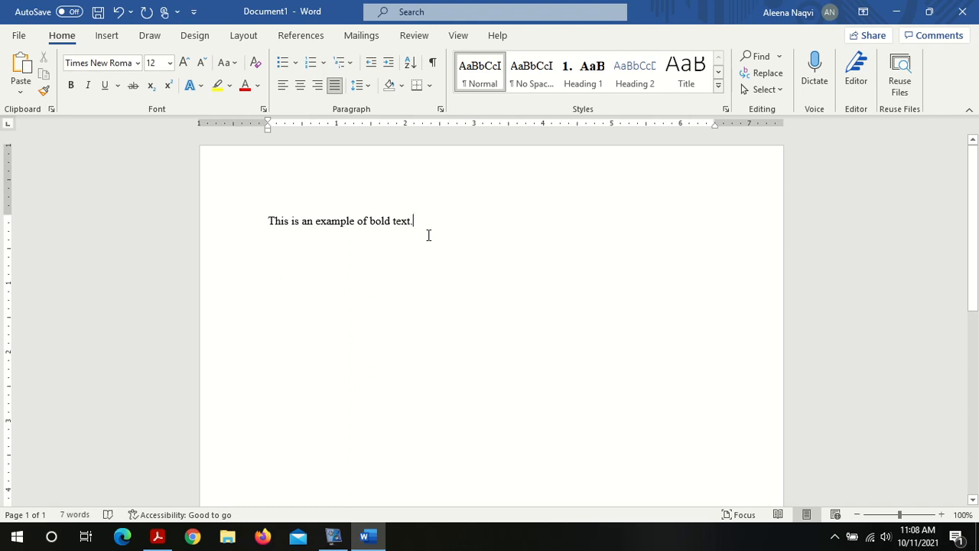
# Step: Select the sentence and apply bold with the keyboard shortcut
pyautogui.tripleClick(374, 229)
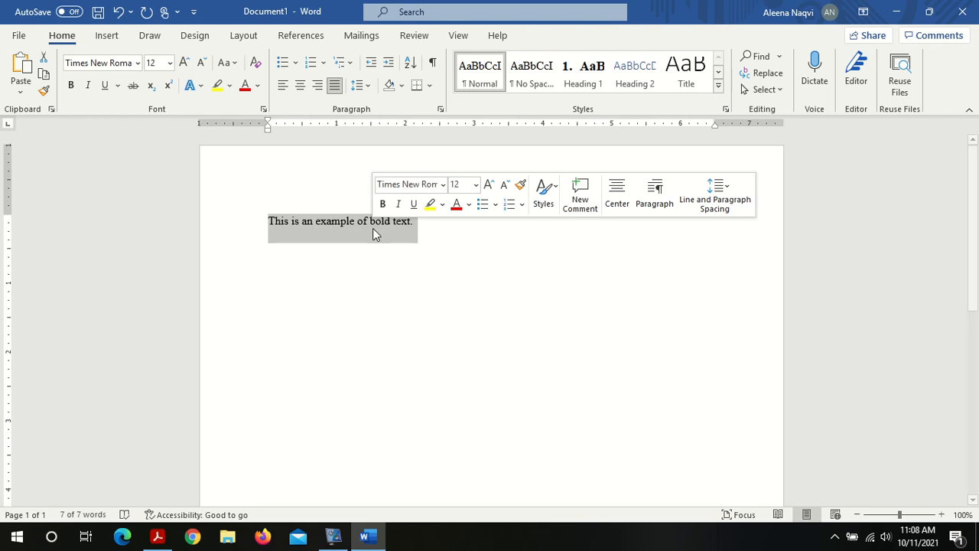
pyautogui.hotkey('ctrl', 'b')
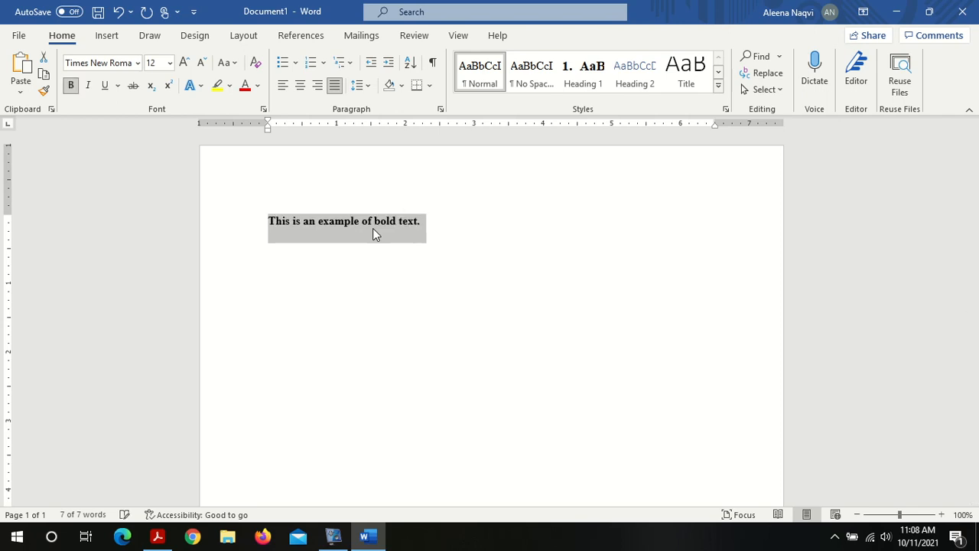
pyautogui.click(467, 218)
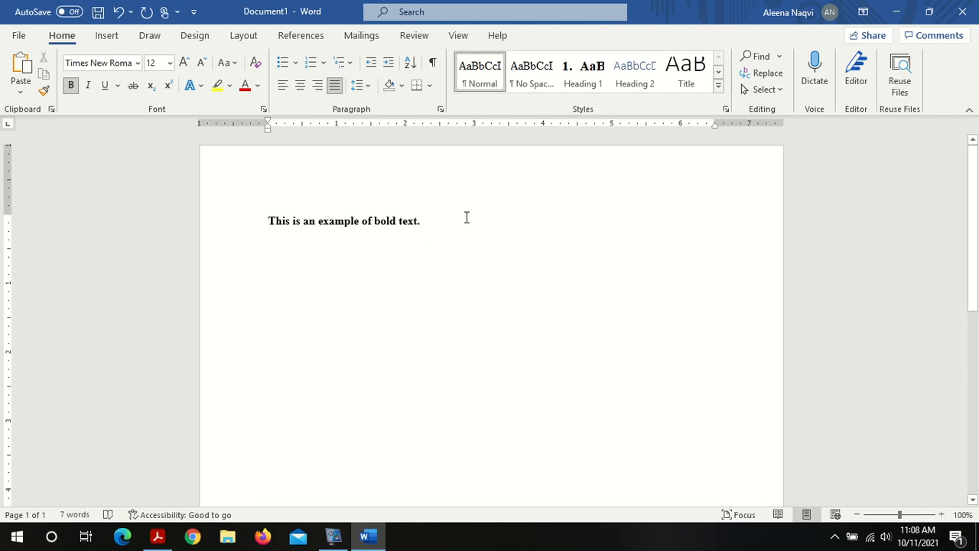
# Step: Select the sentence again and remove its bold formatting with the shortcut
pyautogui.hotkey('ctrl', 'b')
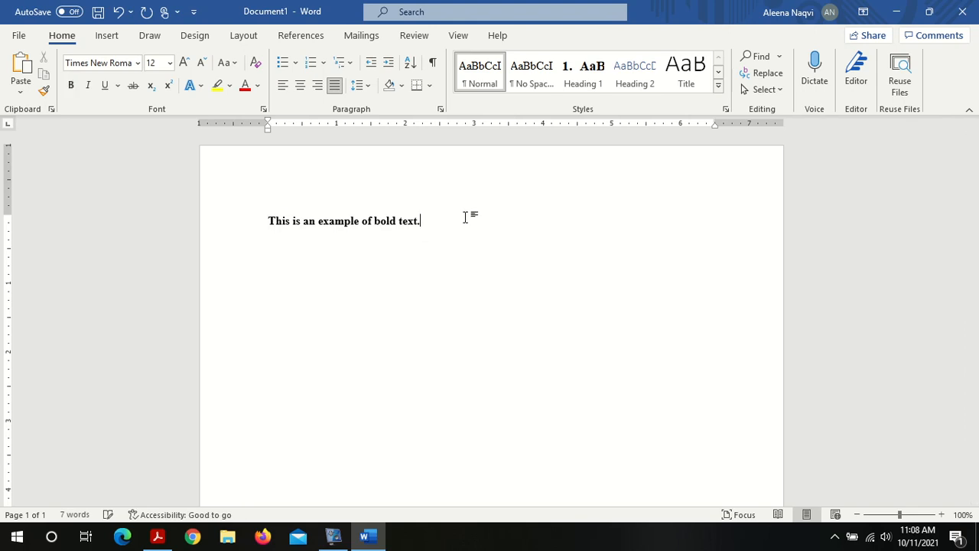
pyautogui.tripleClick(319, 230)
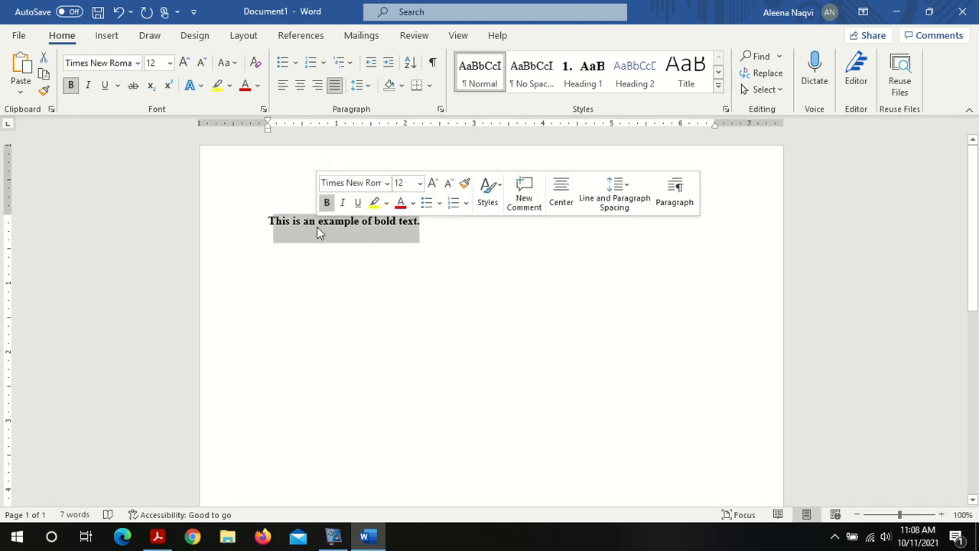
pyautogui.hotkey('ctrl', 'b')
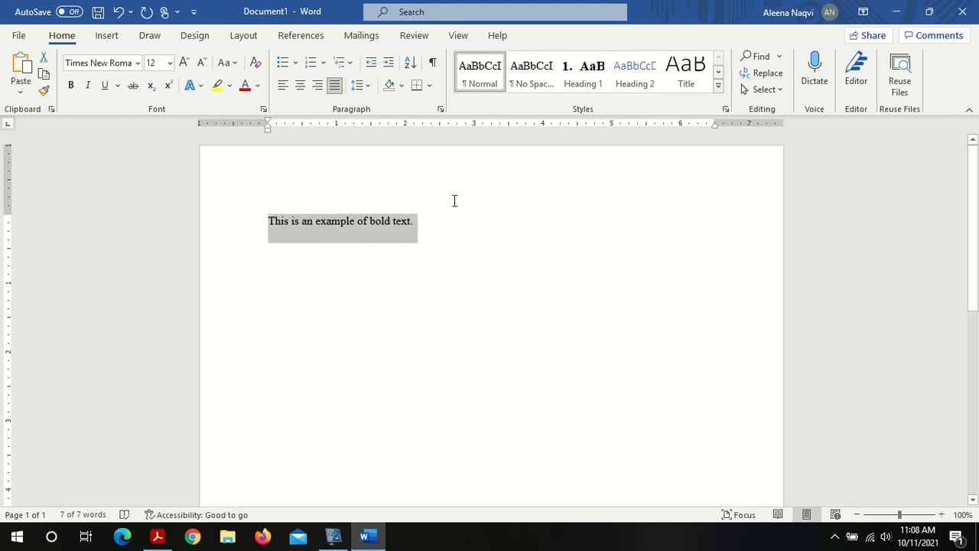
pyautogui.click(431, 213)
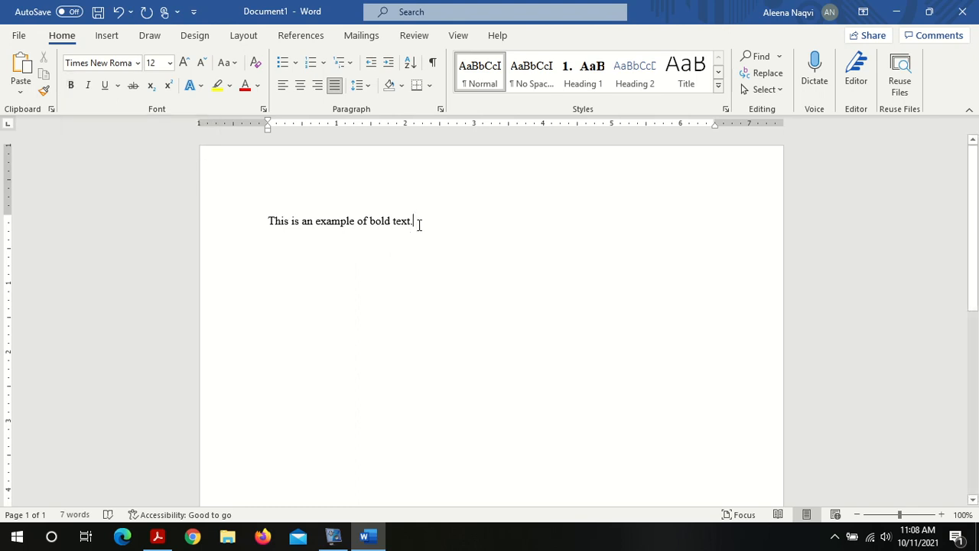
# Step: Switch to the lab PDF and read the Italicize instructions and example sentence
pyautogui.click(170, 536)
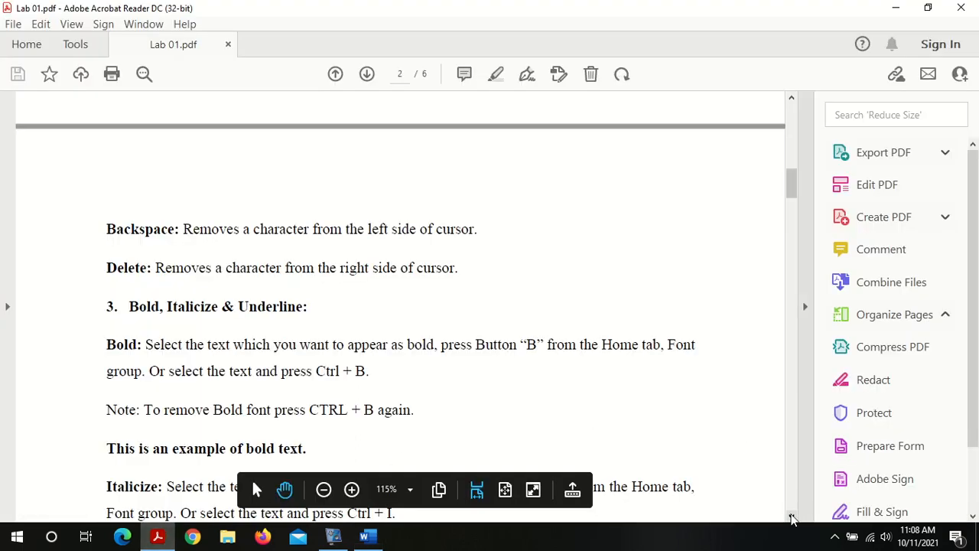
pyautogui.click(791, 517)
pyautogui.click(792, 517)
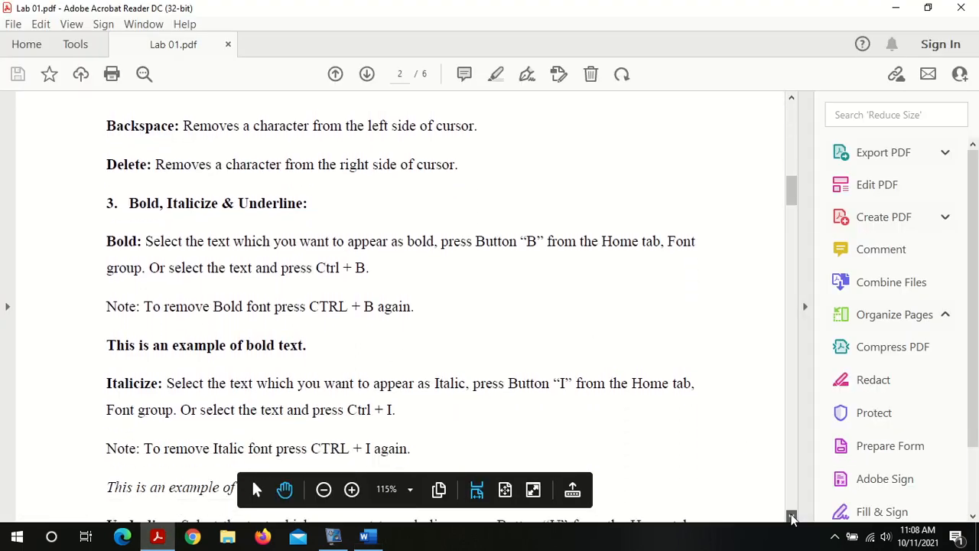
pyautogui.click(792, 518)
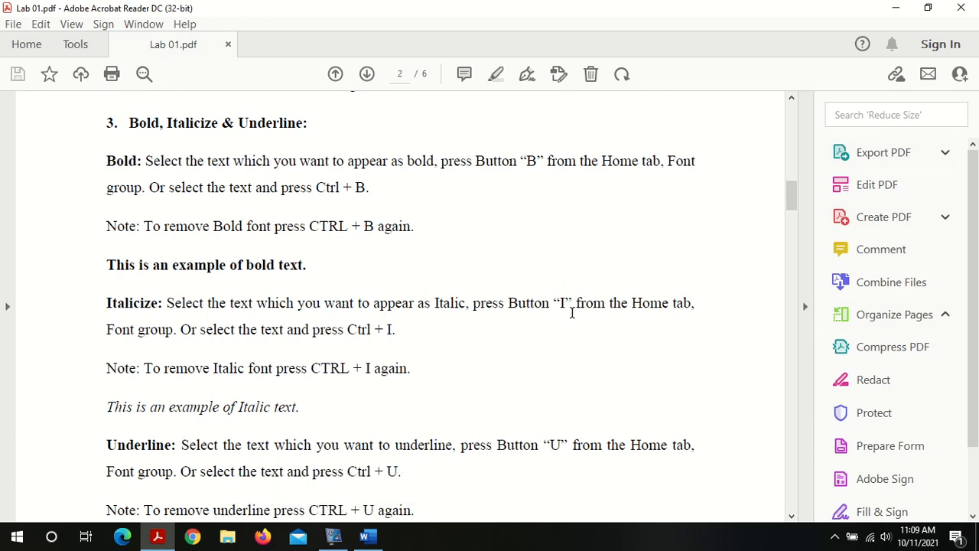
pyautogui.tripleClick(568, 304)
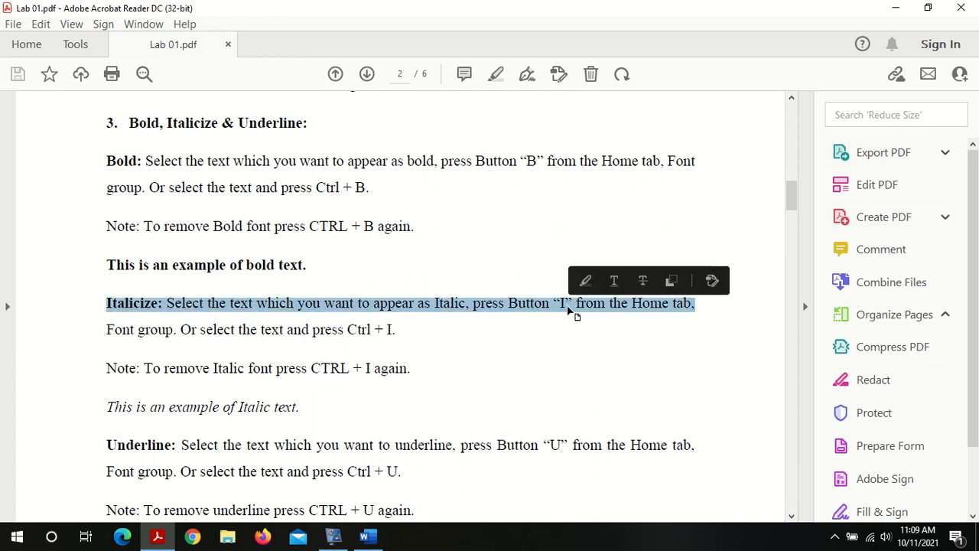
pyautogui.click(561, 304)
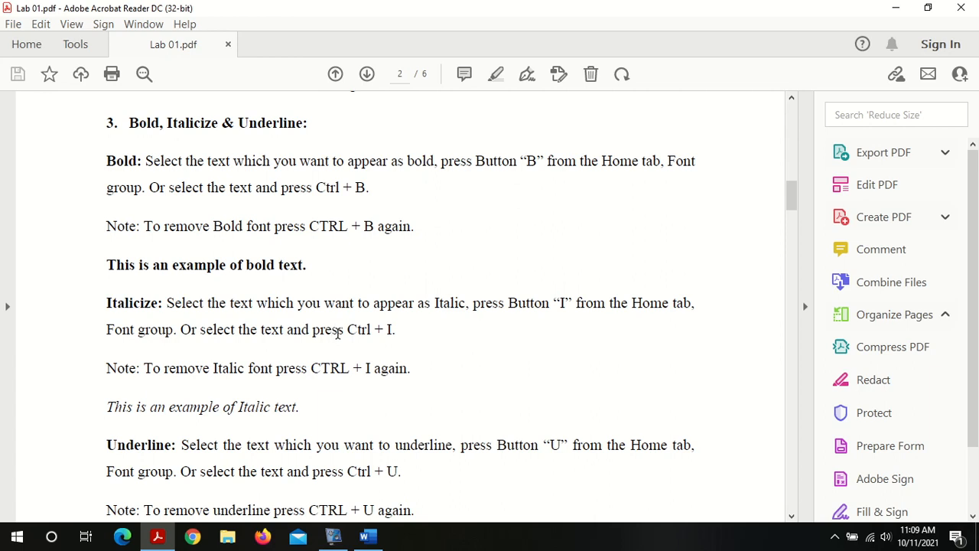
pyautogui.doubleClick(360, 332)
pyautogui.click(381, 331)
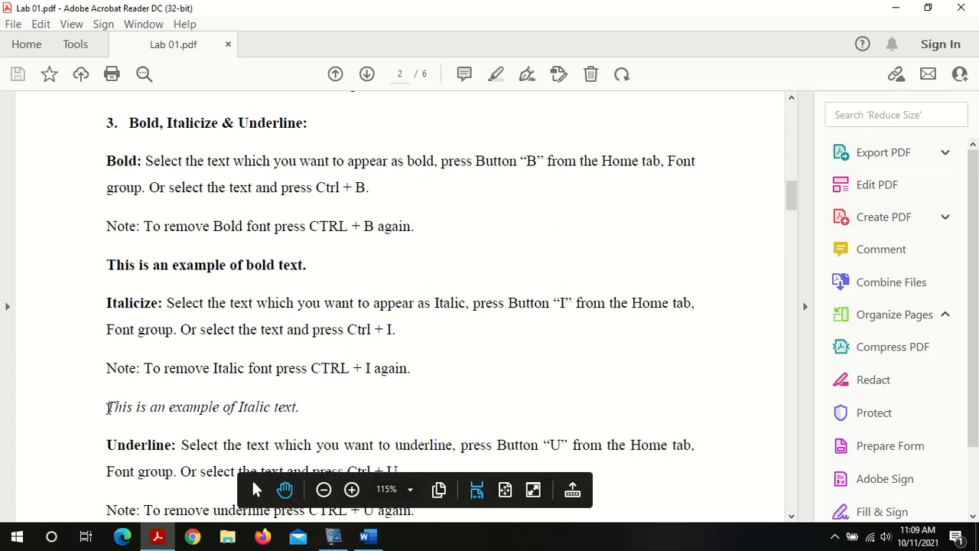
pyautogui.moveTo(108, 407); pyautogui.dragTo(321, 416)
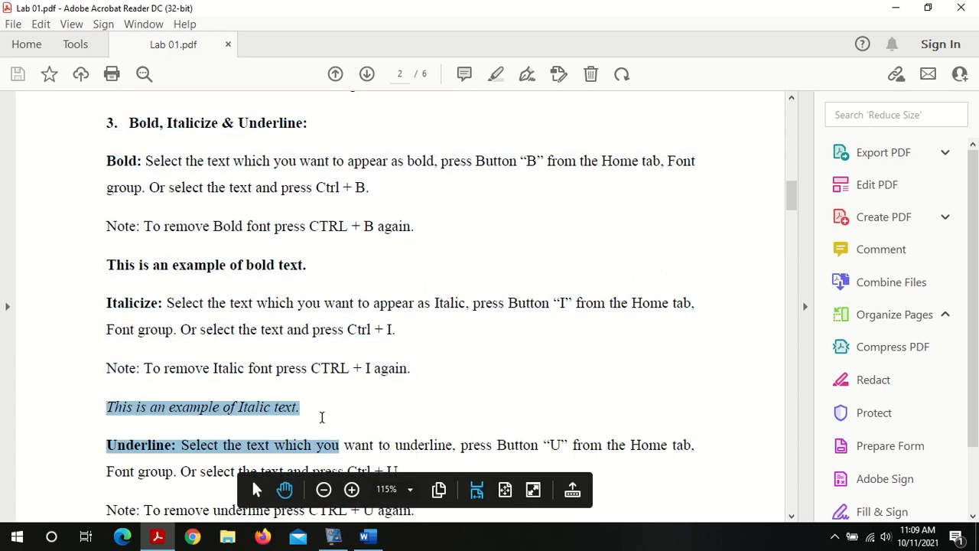
pyautogui.click(299, 417)
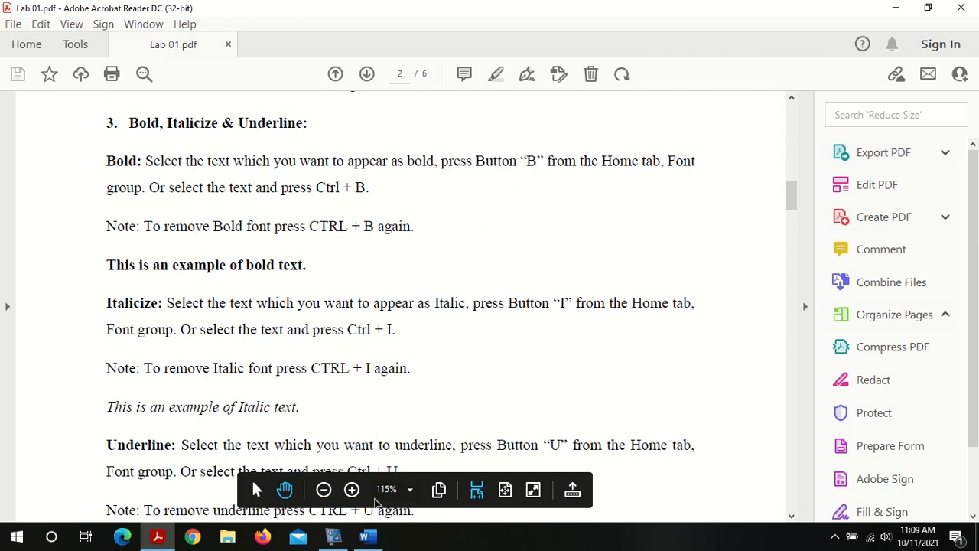
# Step: Switch back to Word, make the first sentence bold again, and move to a new line below it
pyautogui.click(367, 535)
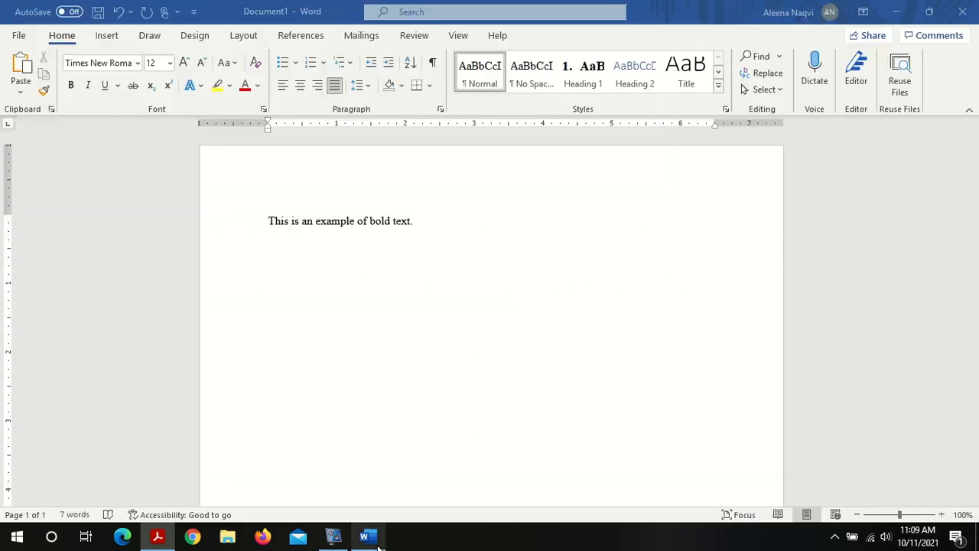
pyautogui.tripleClick(346, 222)
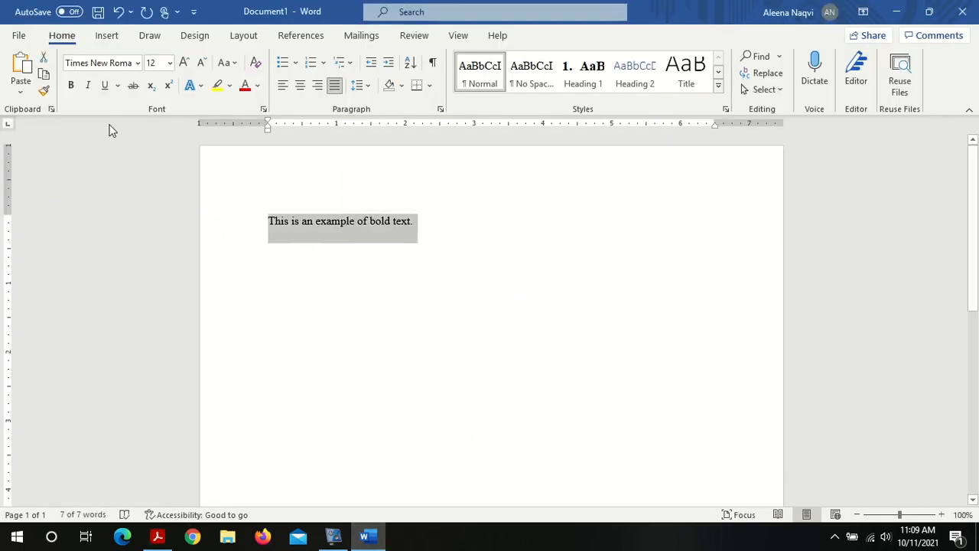
pyautogui.click(346, 222)
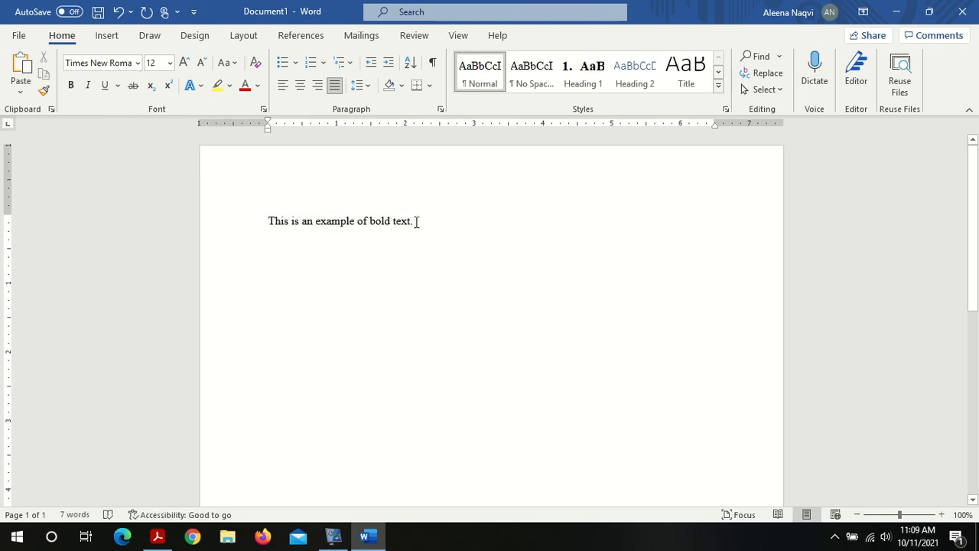
pyautogui.tripleClick(419, 222)
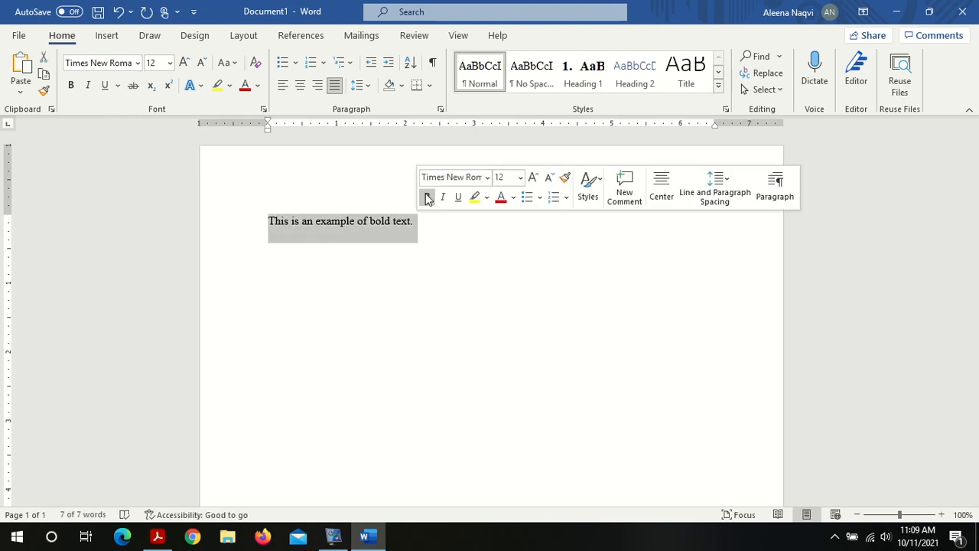
pyautogui.click(427, 196)
pyautogui.press('Down')
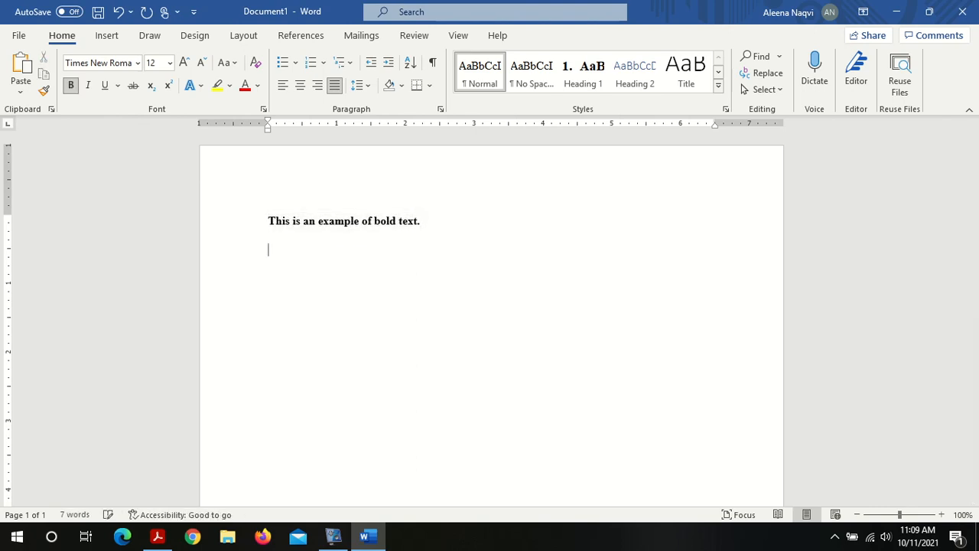
# Step: Type the sentence "This is an example of italicized text." on the new line
pyautogui.write('This is an ')
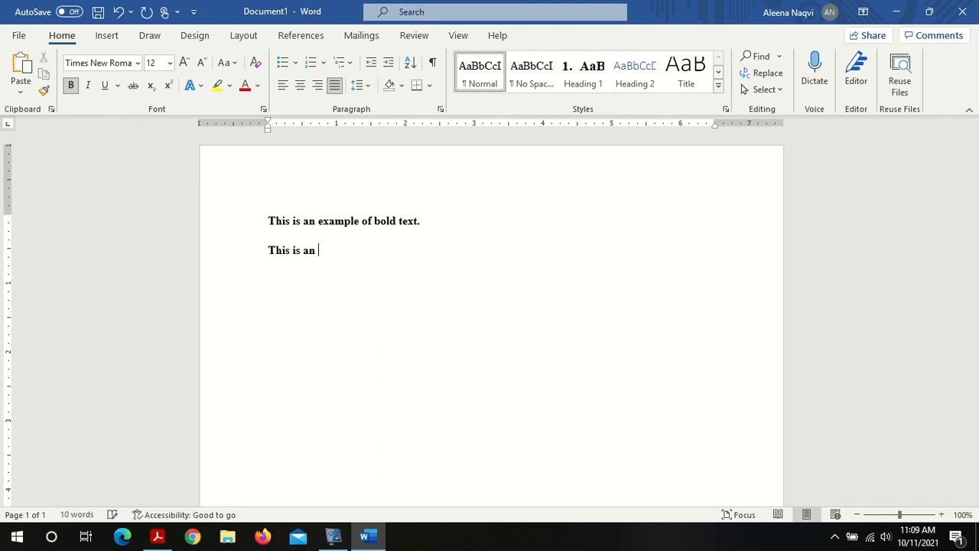
pyautogui.write('example of')
pyautogui.press('BackSpace')
pyautogui.write('f italicizes')
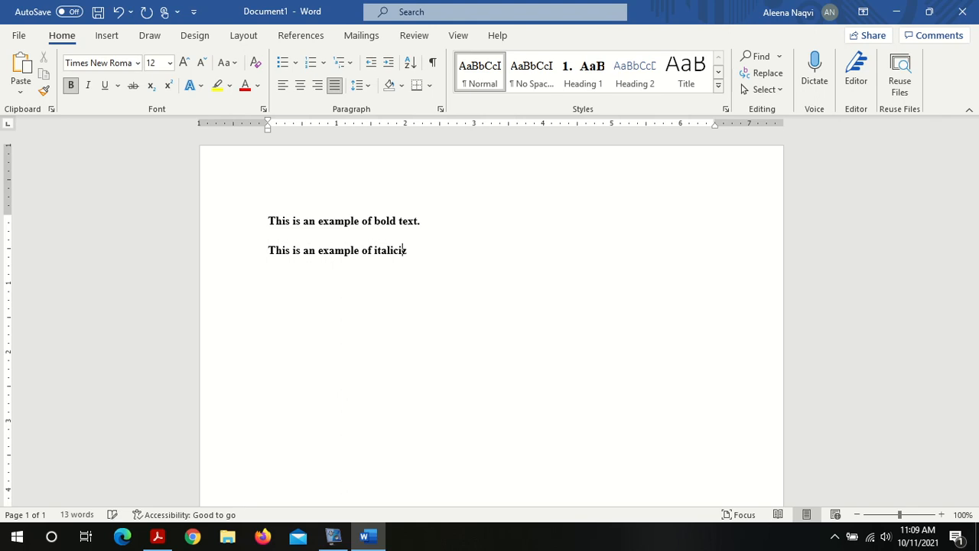
pyautogui.press('BackSpace')
pyautogui.press('BackSpace')
pyautogui.write('d tes')
pyautogui.press('BackSpace')
pyautogui.write('xt.')
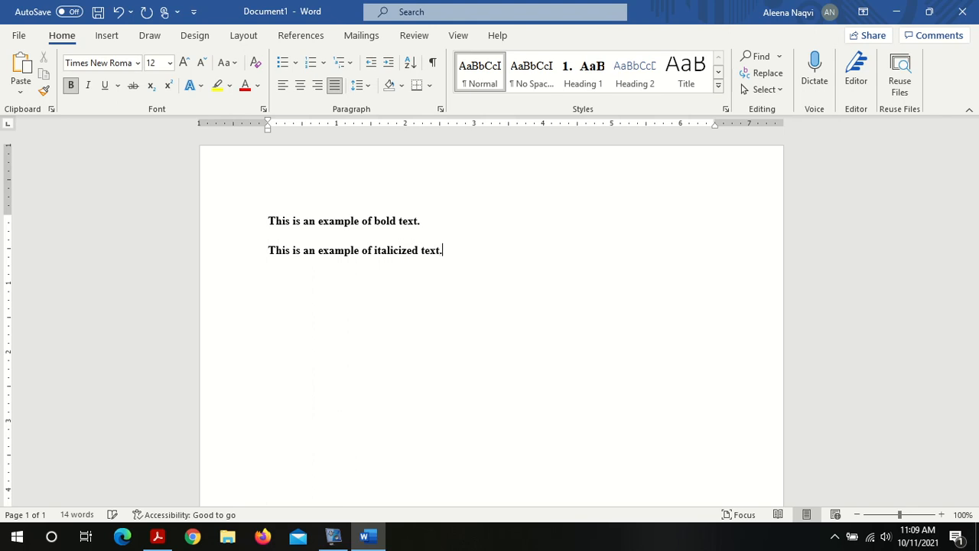
# Step: Select the second sentence, italicize it, then reselect it and remove the italic formatting
pyautogui.tripleClick(374, 259)
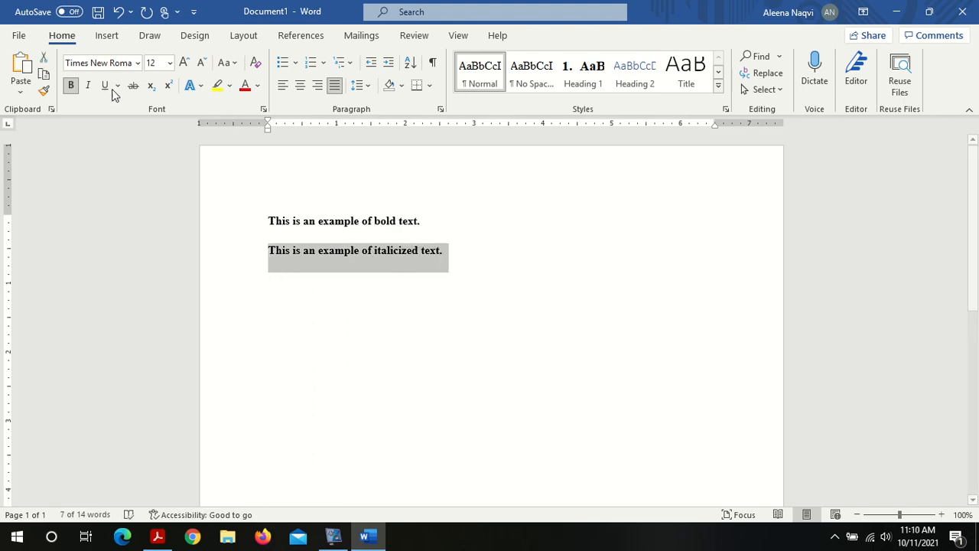
pyautogui.click(88, 85)
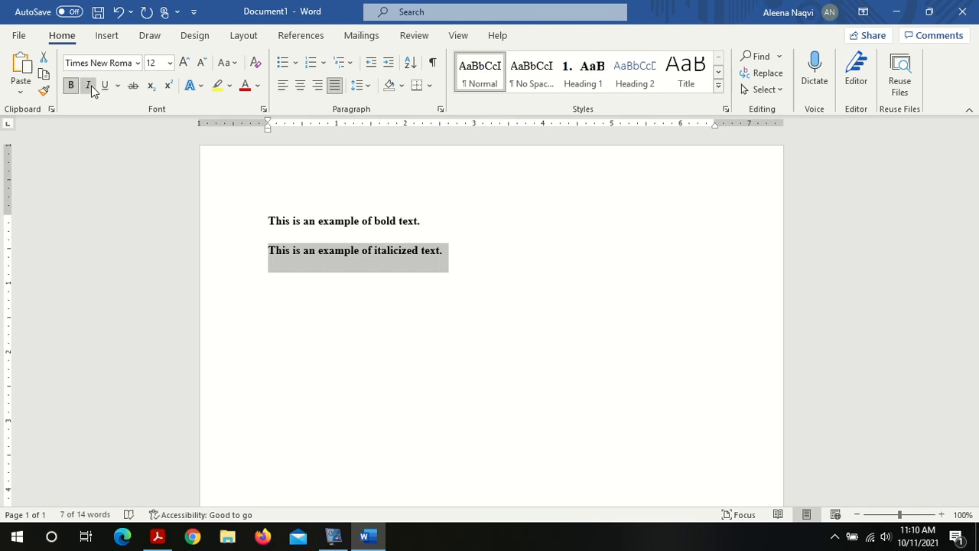
pyautogui.click(389, 295)
pyautogui.click(456, 250)
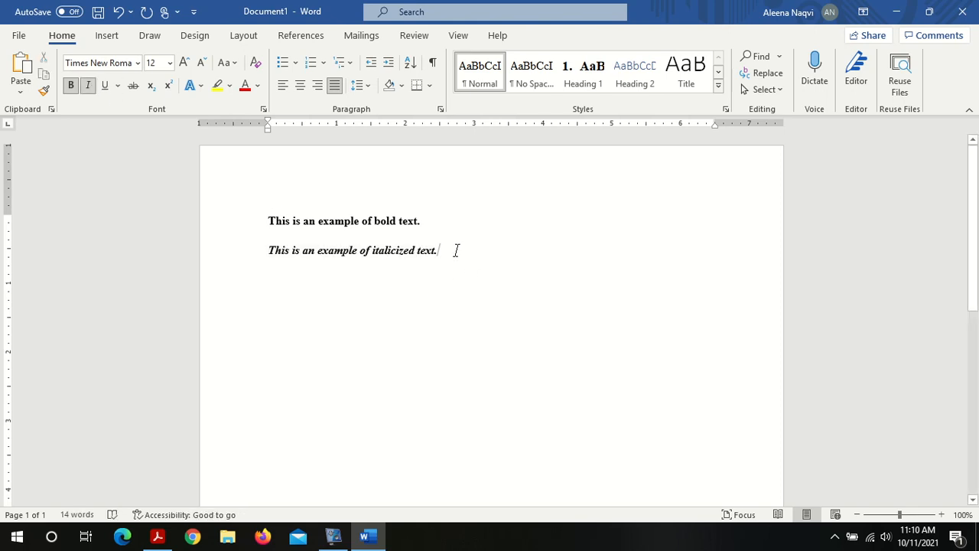
pyautogui.doubleClick(388, 258)
pyautogui.click(387, 257)
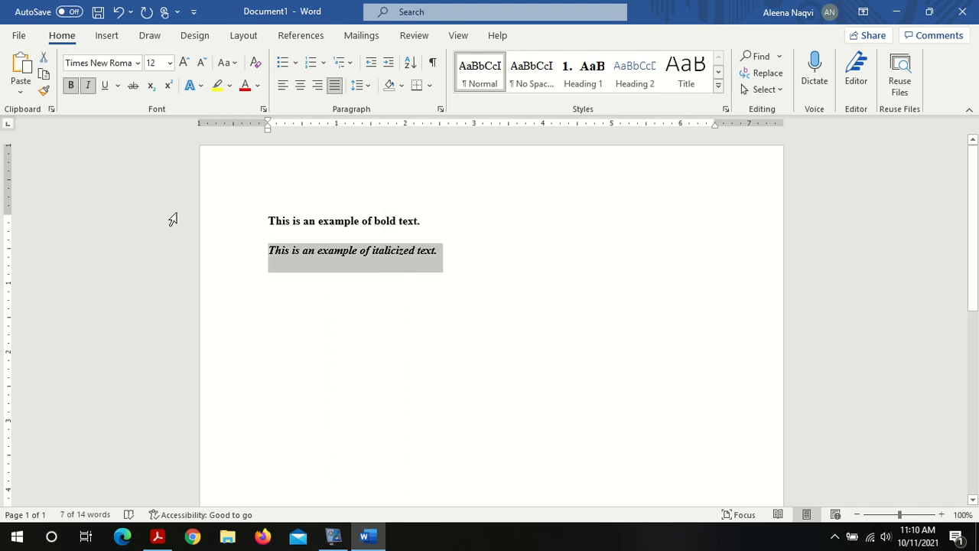
pyautogui.click(88, 85)
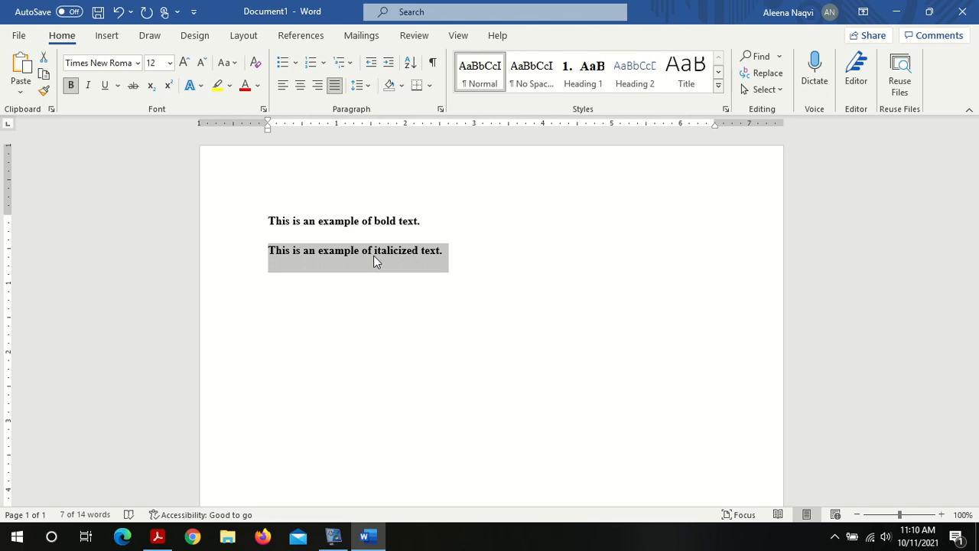
# Step: Toggle italic on and off for the selected sentence with the keyboard shortcut
pyautogui.hotkey('ctrl', 'i')
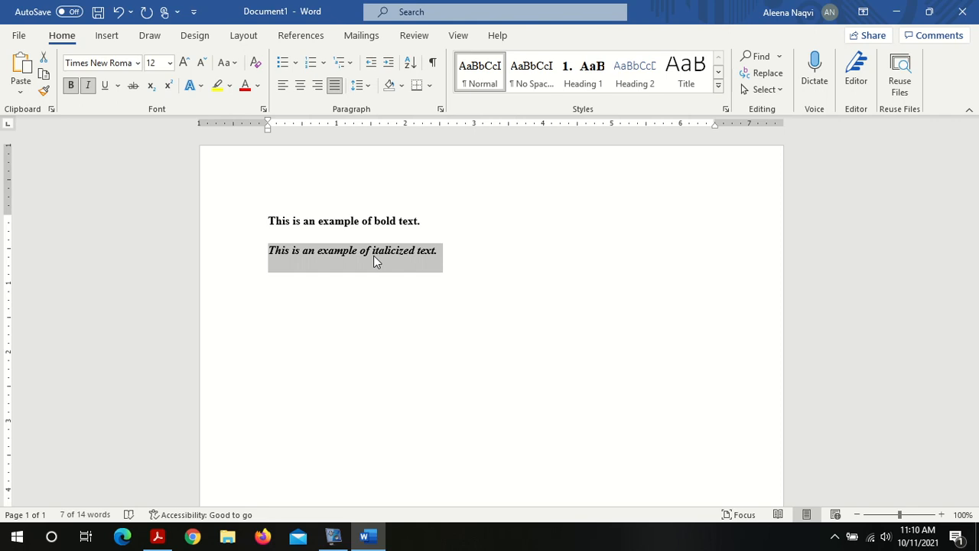
pyautogui.hotkey('ctrl', 'i')
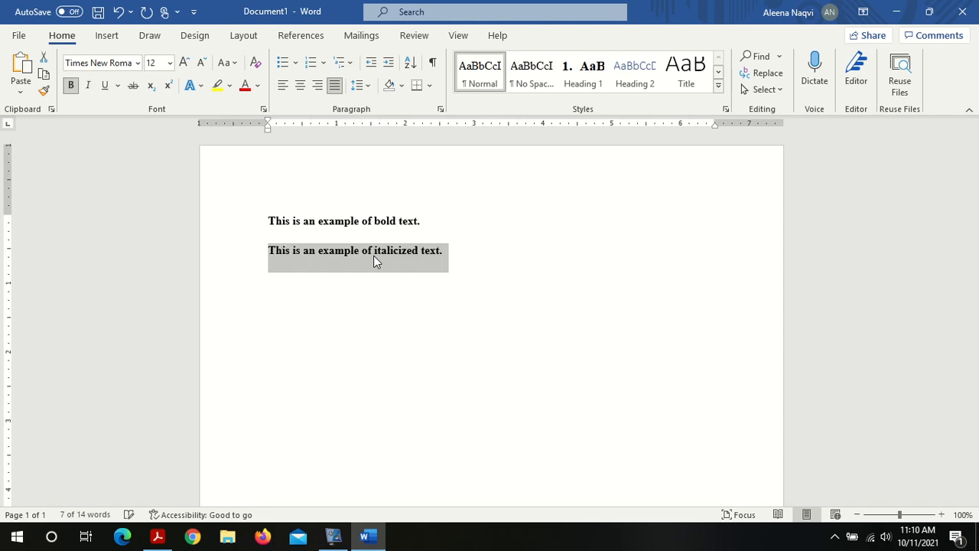
pyautogui.click(373, 255)
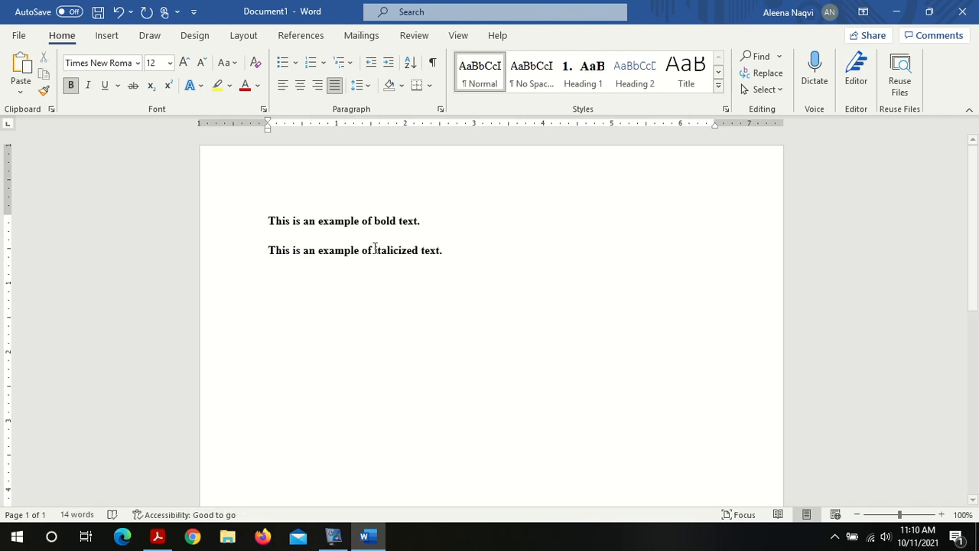
# Step: Select the second sentence and italicize it from the floating formatting toolbar
pyautogui.tripleClick(375, 247)
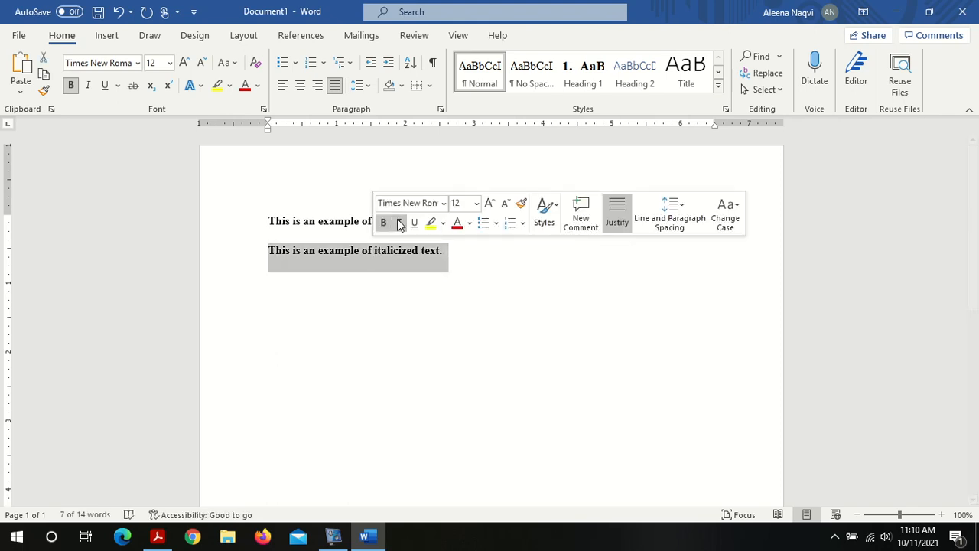
pyautogui.click(399, 223)
pyautogui.click(453, 267)
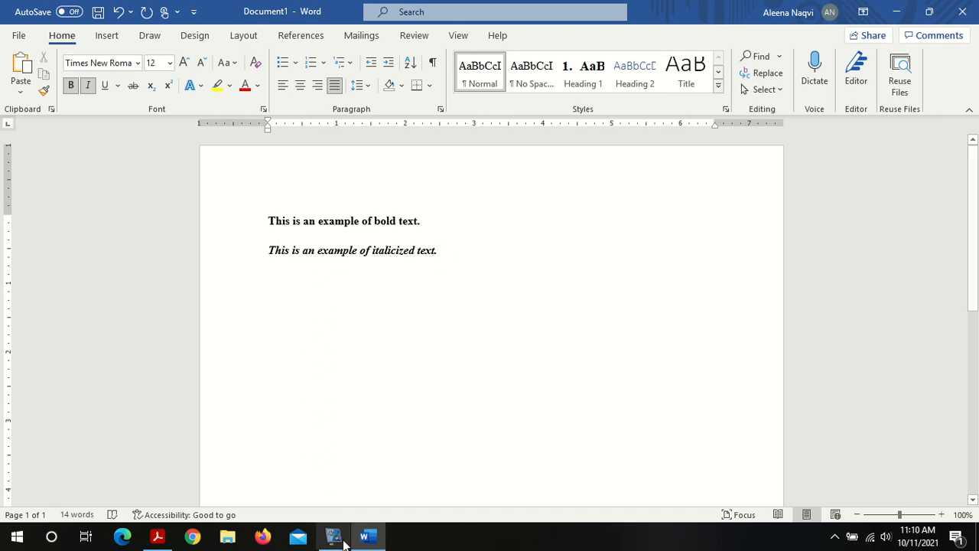
# Step: Switch to the lab PDF and read the Underline instructions and example sentences
pyautogui.click(157, 537)
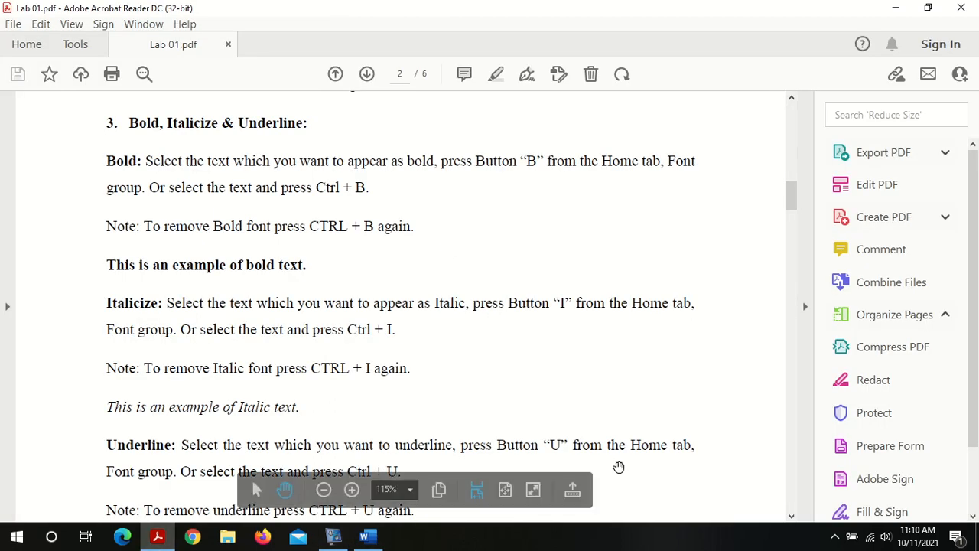
pyautogui.click(792, 515)
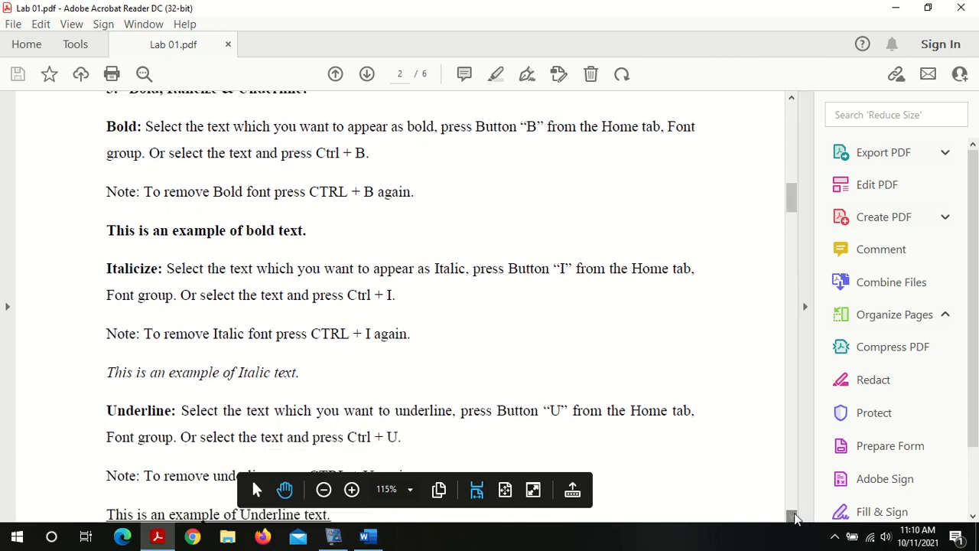
pyautogui.click(793, 517)
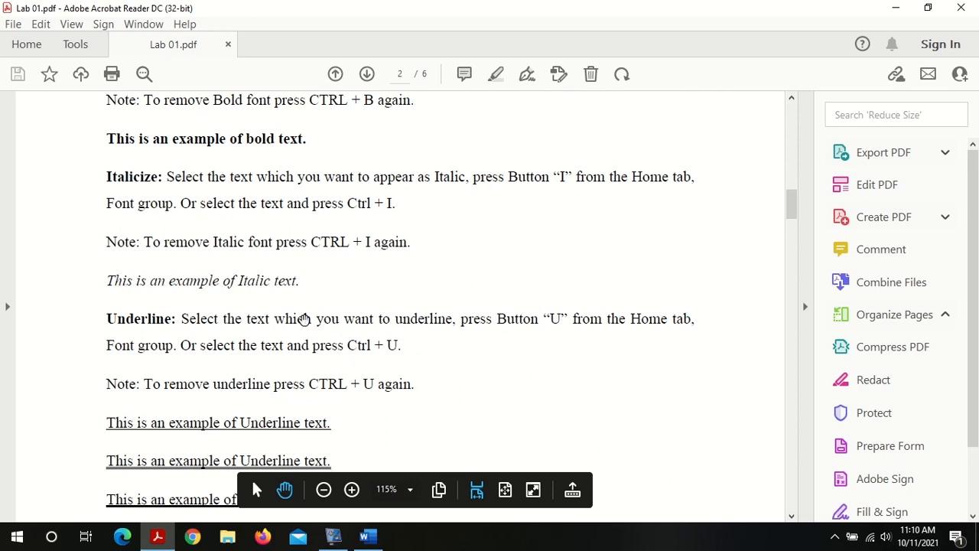
pyautogui.tripleClick(327, 319)
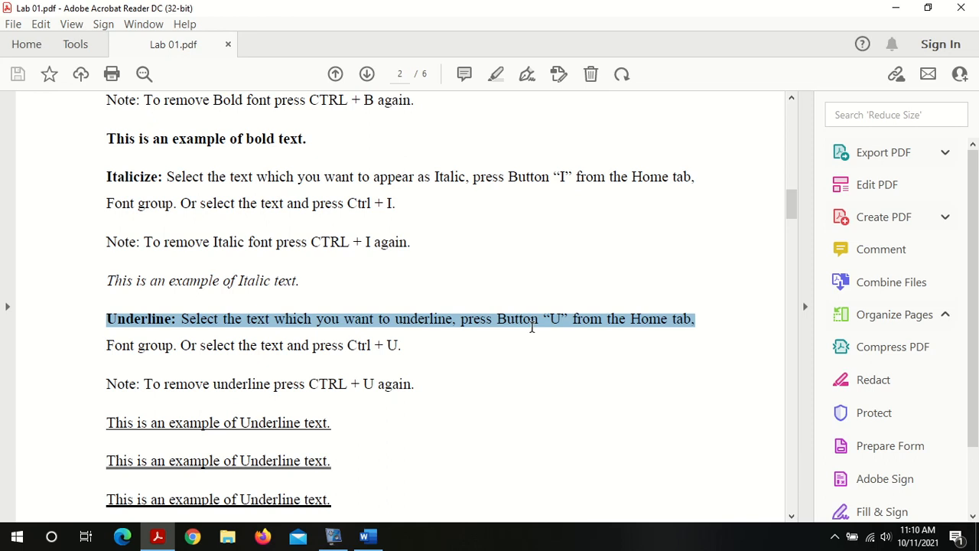
pyautogui.click(533, 326)
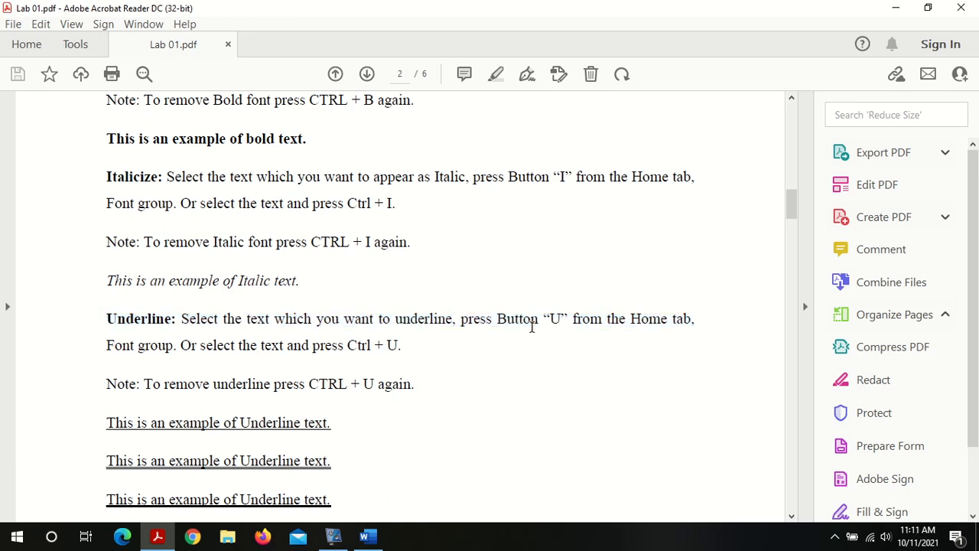
pyautogui.doubleClick(553, 323)
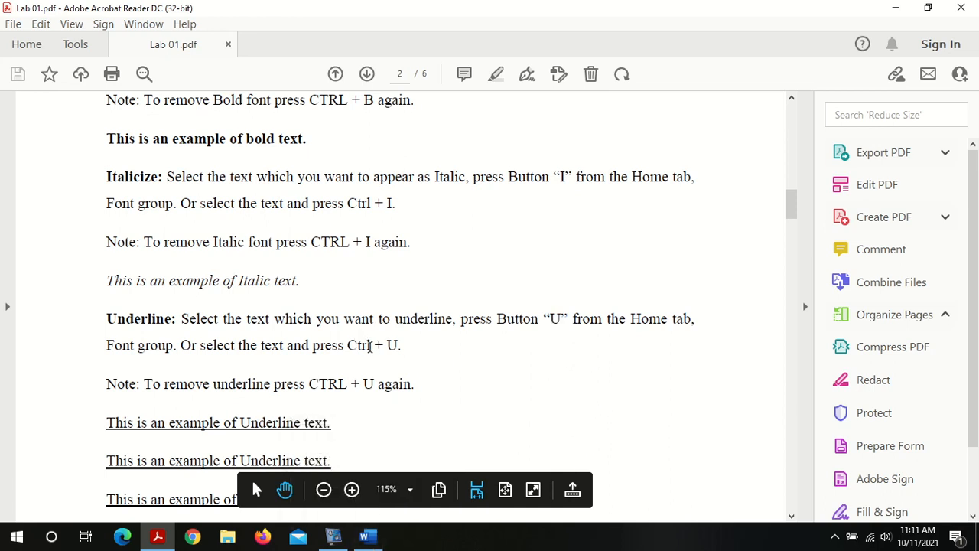
pyautogui.doubleClick(372, 347)
pyautogui.click(792, 517)
pyautogui.click(791, 516)
pyautogui.click(792, 517)
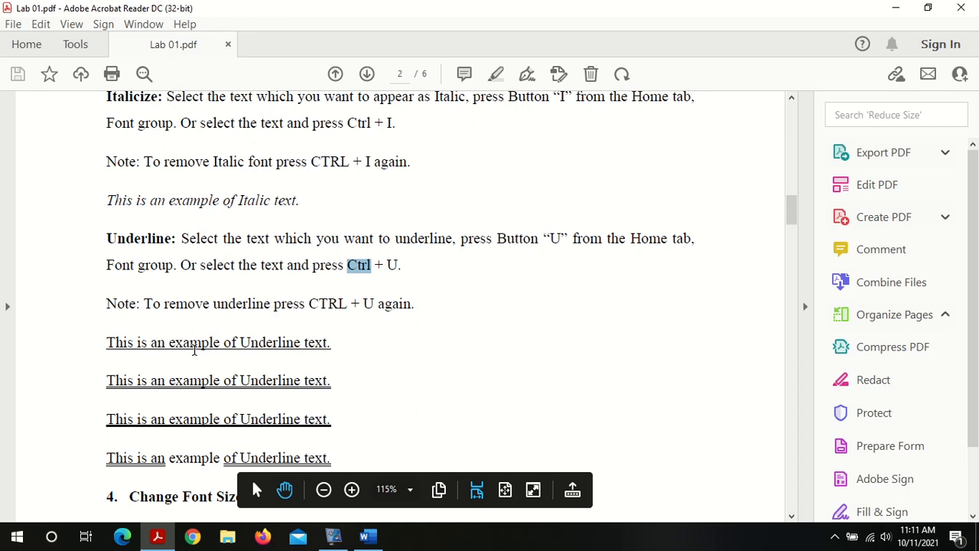
pyautogui.click(194, 387)
# Step: Switch back to Word and paste a copy of the italic sentence on a new line below it
pyautogui.click(368, 537)
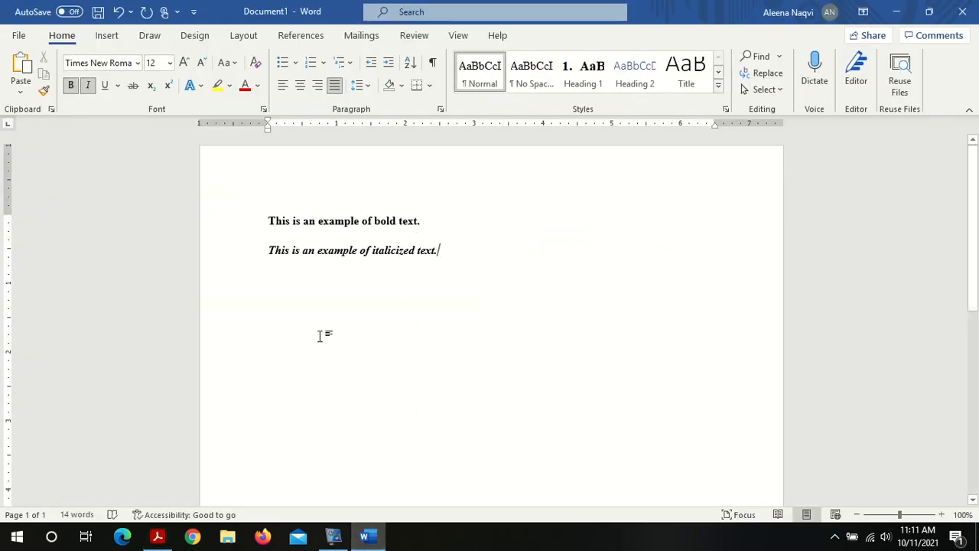
pyautogui.tripleClick(356, 258)
pyautogui.hotkey('ctrl', 'c')
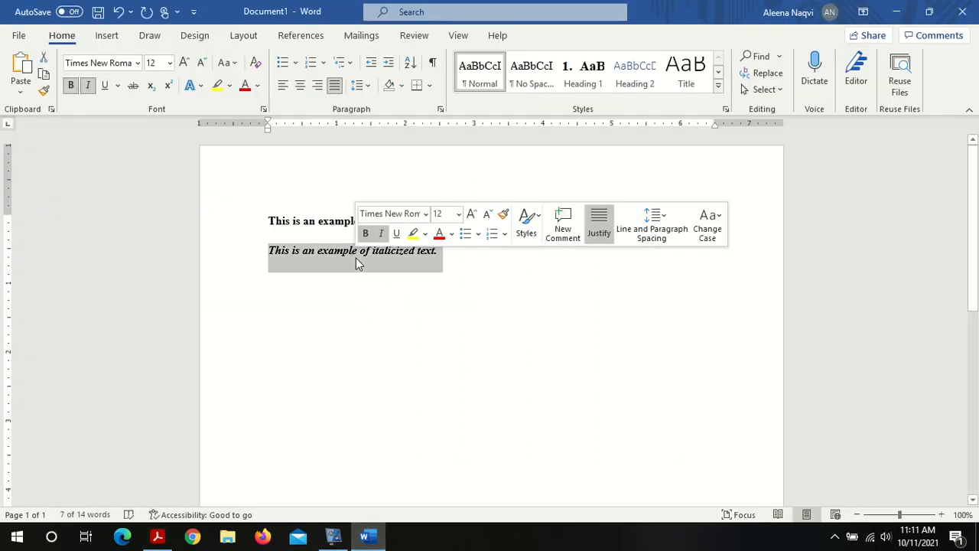
pyautogui.click(355, 277)
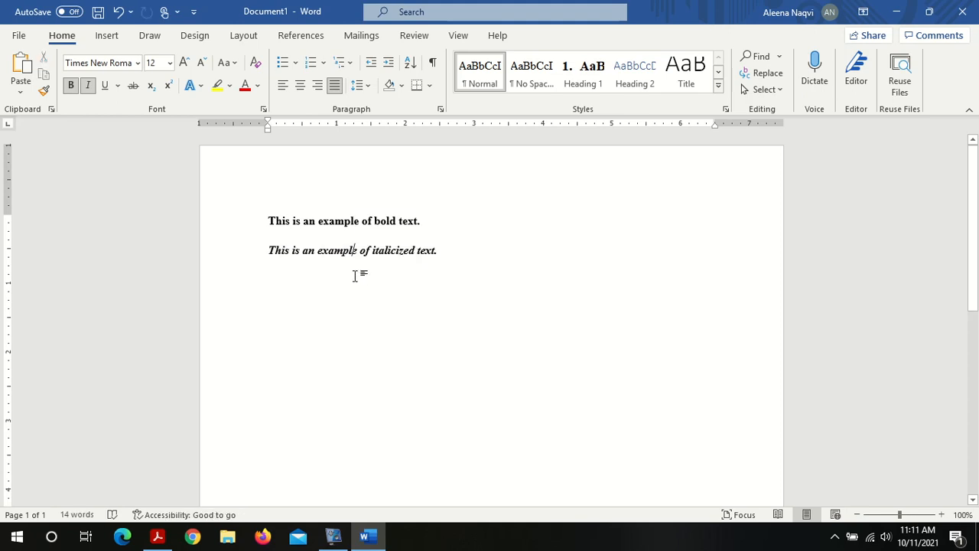
pyautogui.click(457, 262)
pyautogui.press('Return')
pyautogui.hotkey('ctrl', 'v')
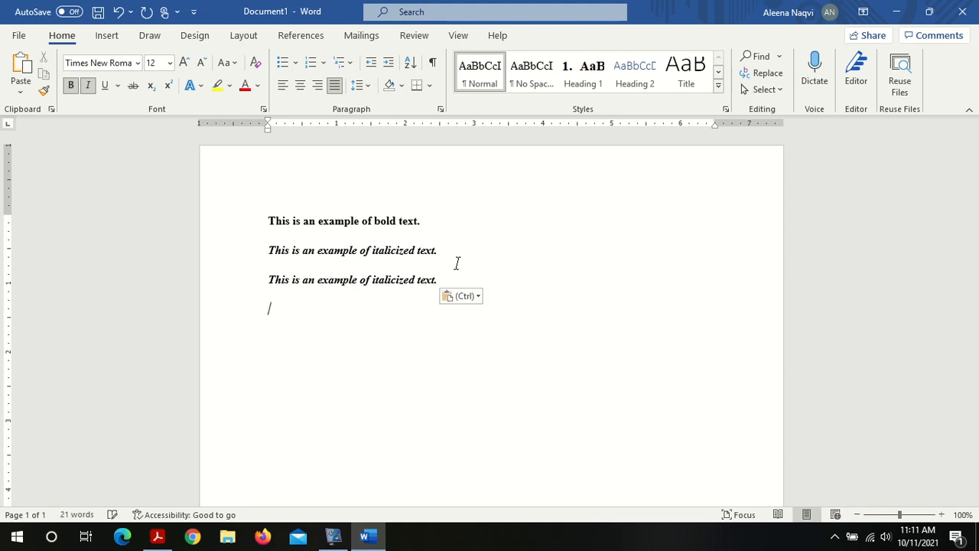
# Step: Select the third sentence, underline it, and change its underline style to double
pyautogui.tripleClick(357, 280)
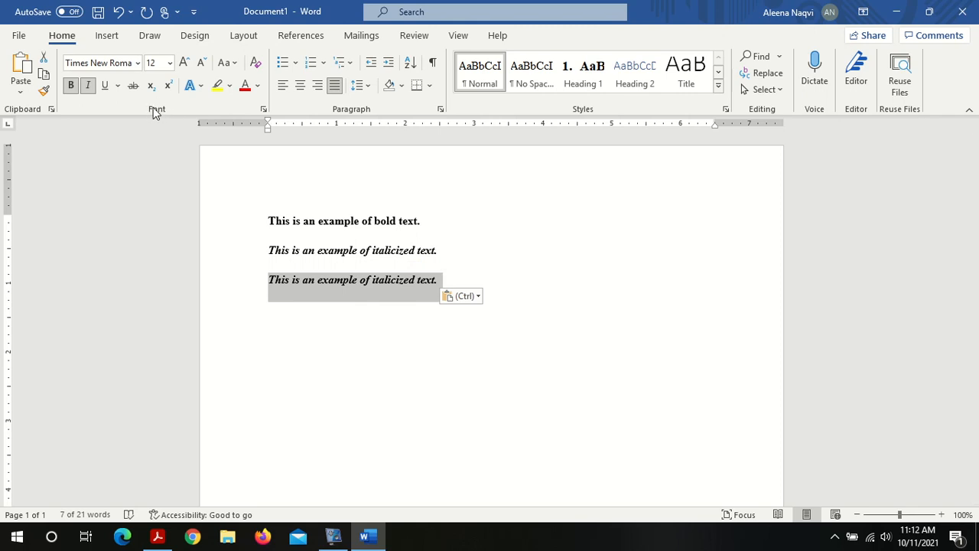
pyautogui.click(105, 85)
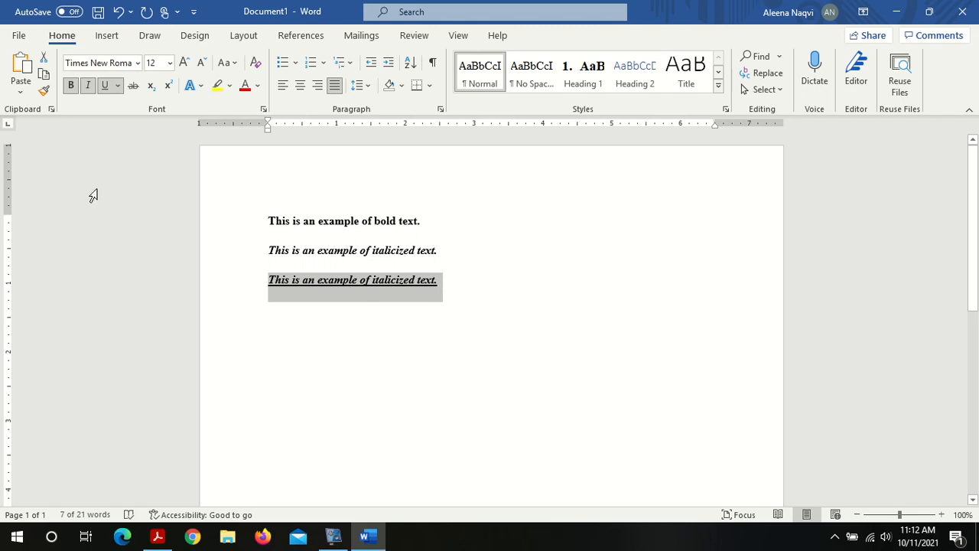
pyautogui.click(119, 87)
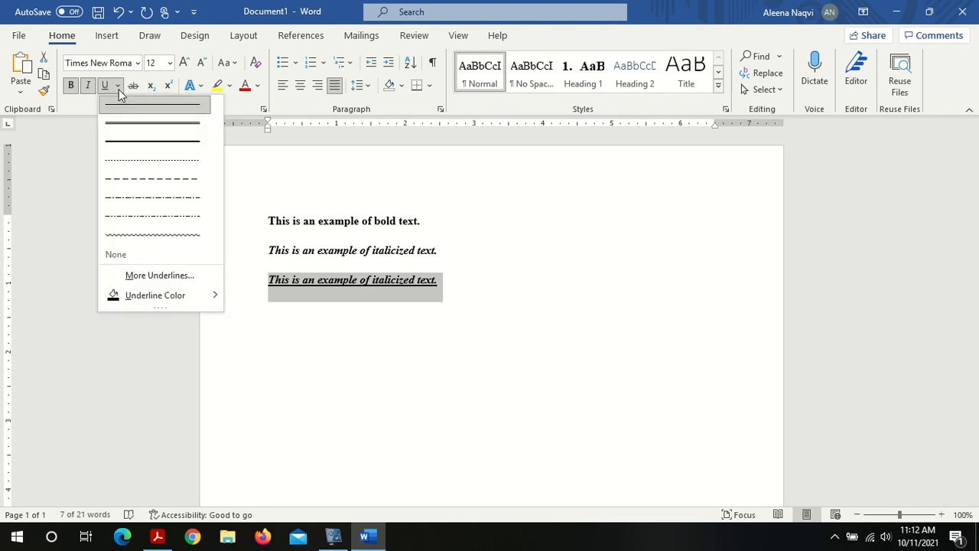
pyautogui.click(130, 130)
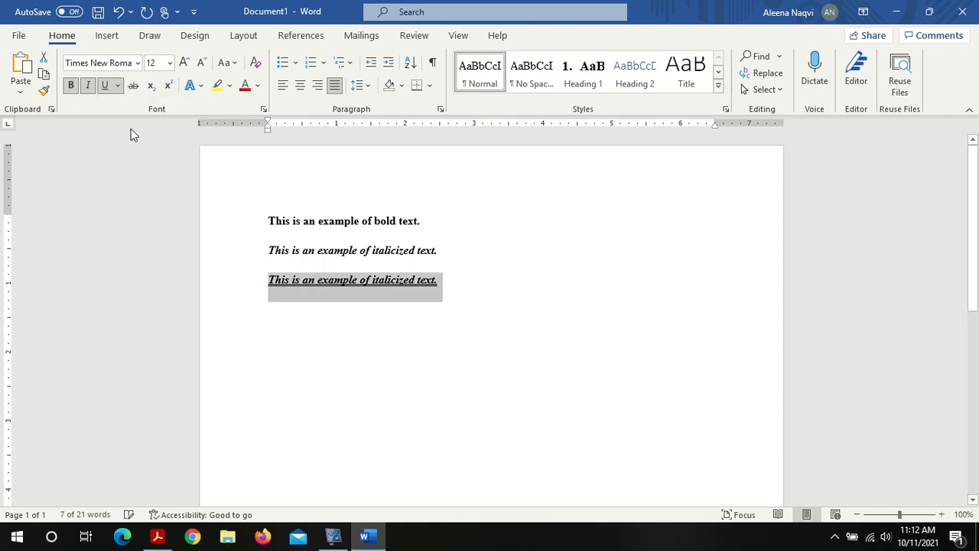
pyautogui.click(118, 82)
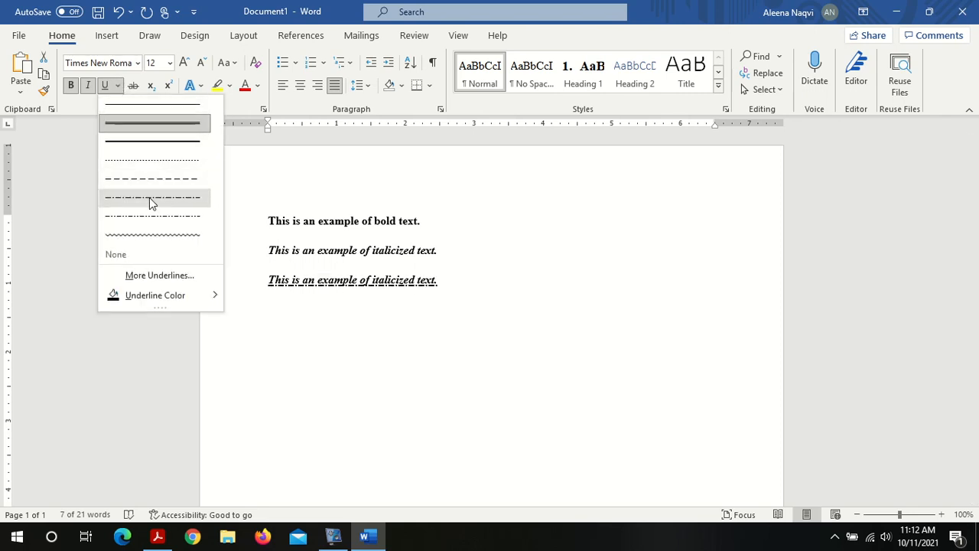
pyautogui.click(118, 85)
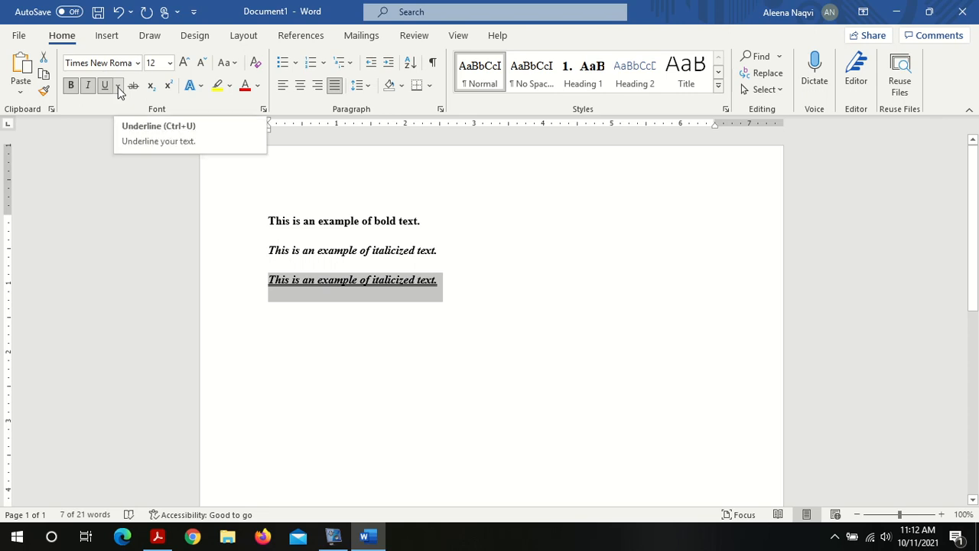
# Step: Try a dashed underline style on the third sentence, then switch it to a single underline
pyautogui.click(119, 88)
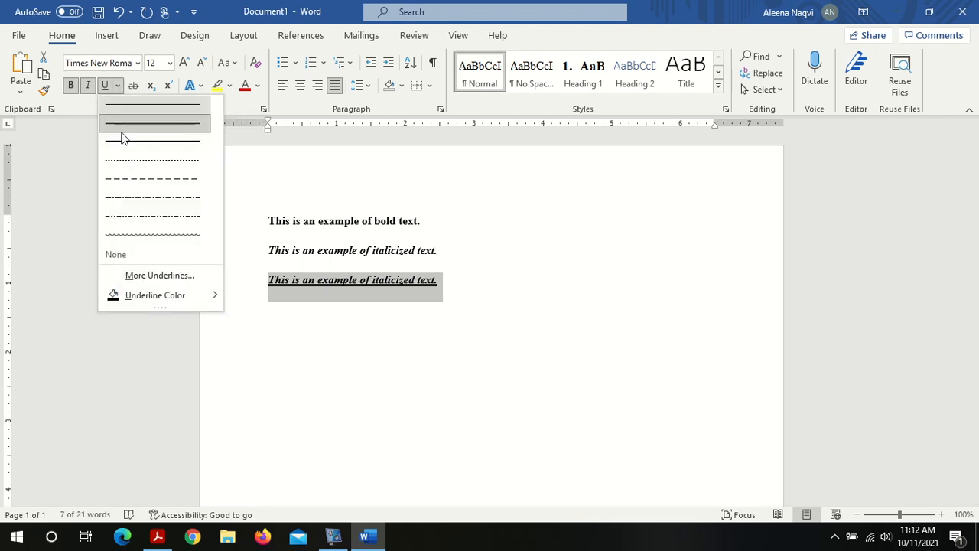
pyautogui.click(130, 181)
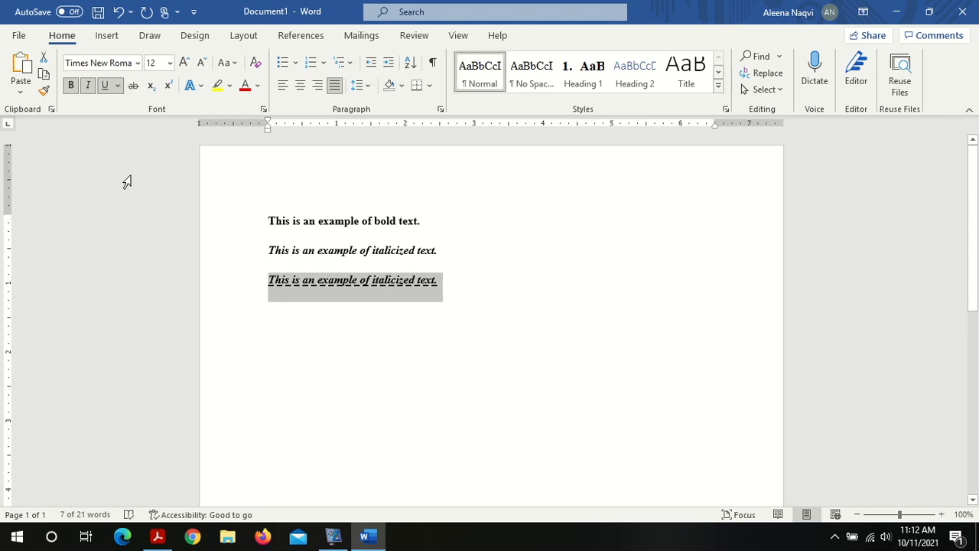
pyautogui.click(117, 86)
pyautogui.click(122, 110)
pyautogui.click(321, 285)
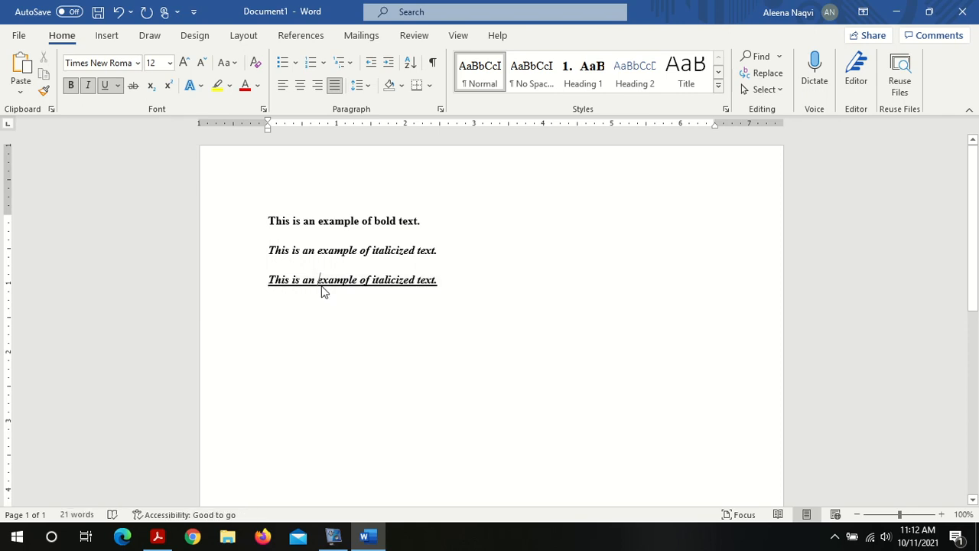
# Step: Paste another copy of the italic sentence on a new line below the third sentence
pyautogui.doubleClick(387, 285)
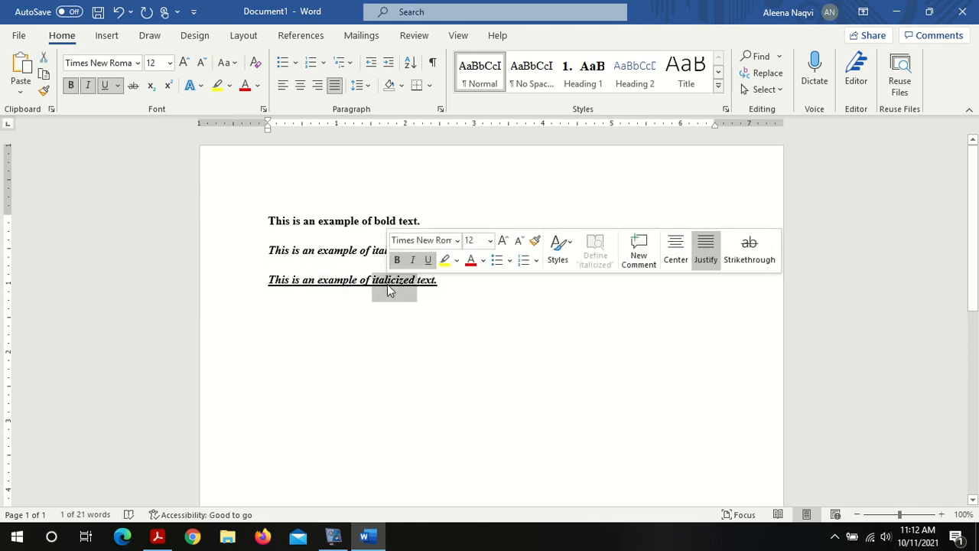
pyautogui.tripleClick(387, 284)
pyautogui.hotkey('ctrl', 'c')
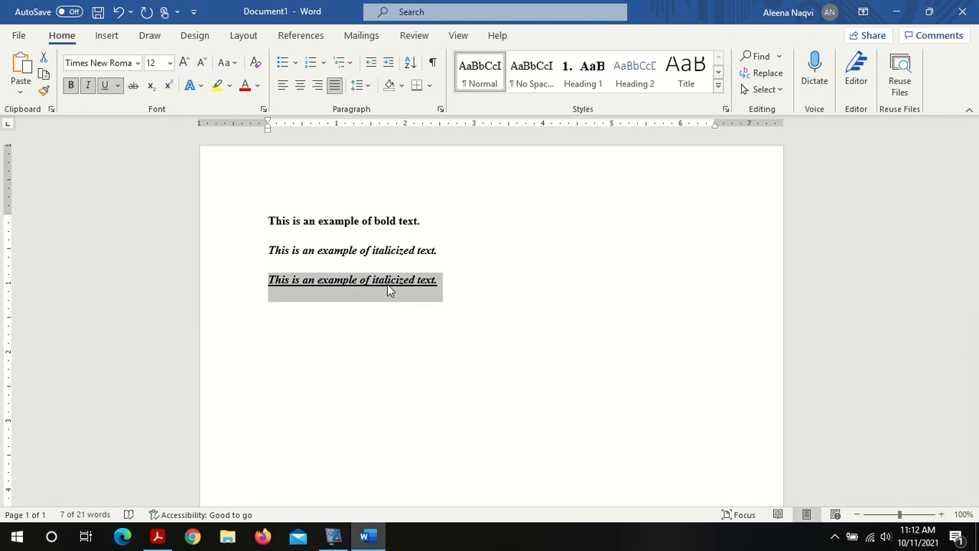
pyautogui.press('Right')
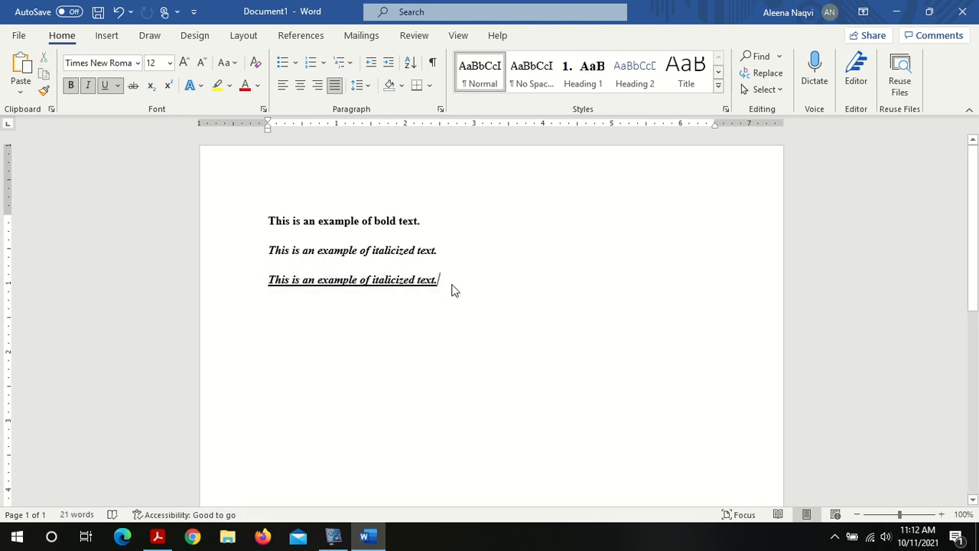
pyautogui.hotkey('ctrl', 'v')
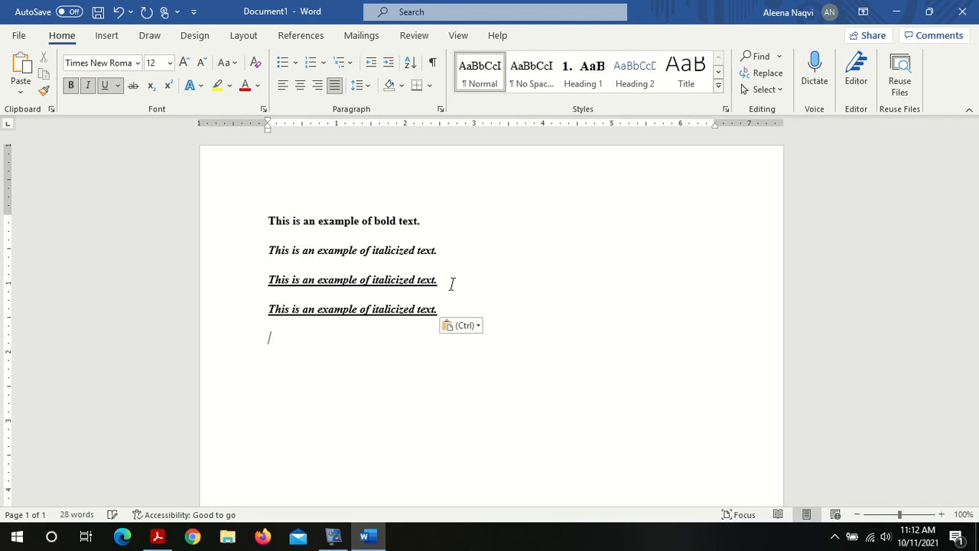
# Step: Remove the underline from the newly pasted fourth sentence
pyautogui.tripleClick(408, 308)
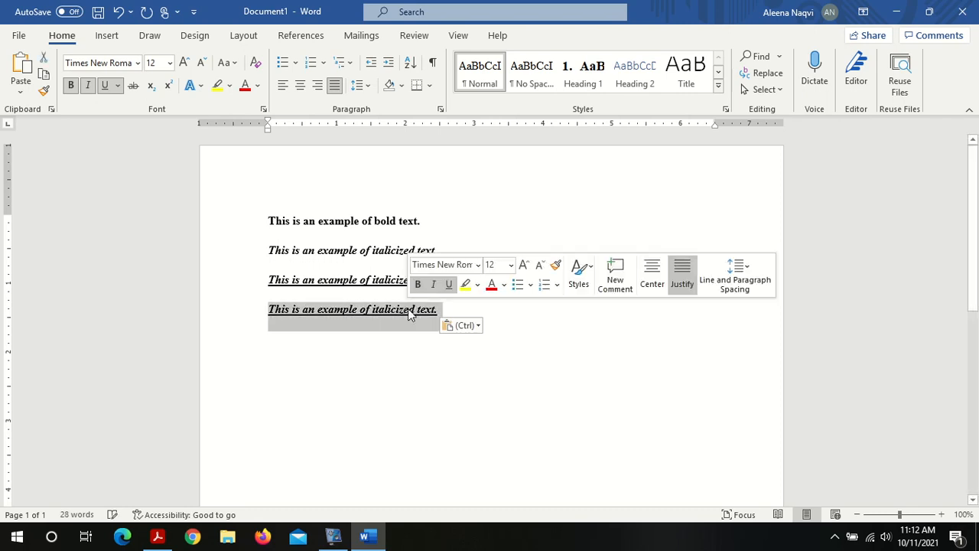
pyautogui.click(447, 291)
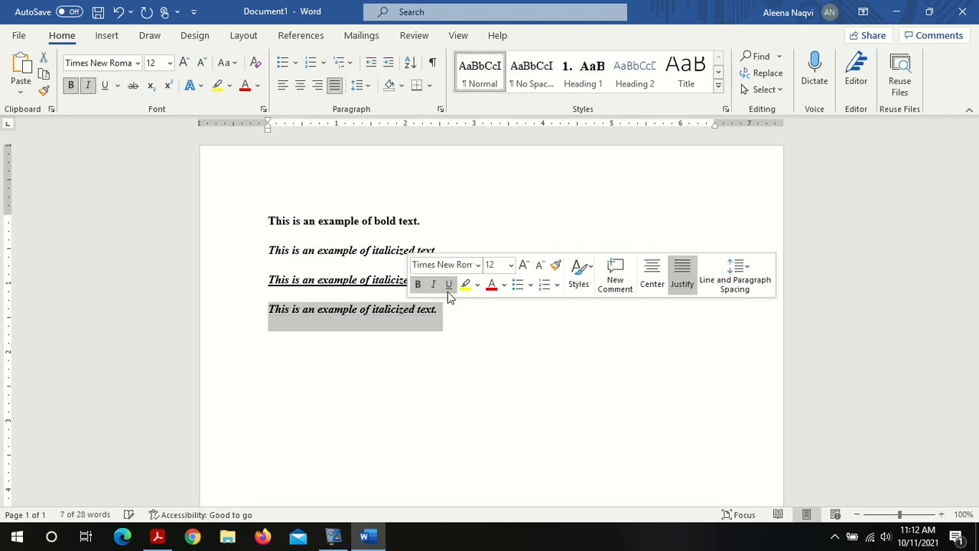
pyautogui.click(370, 325)
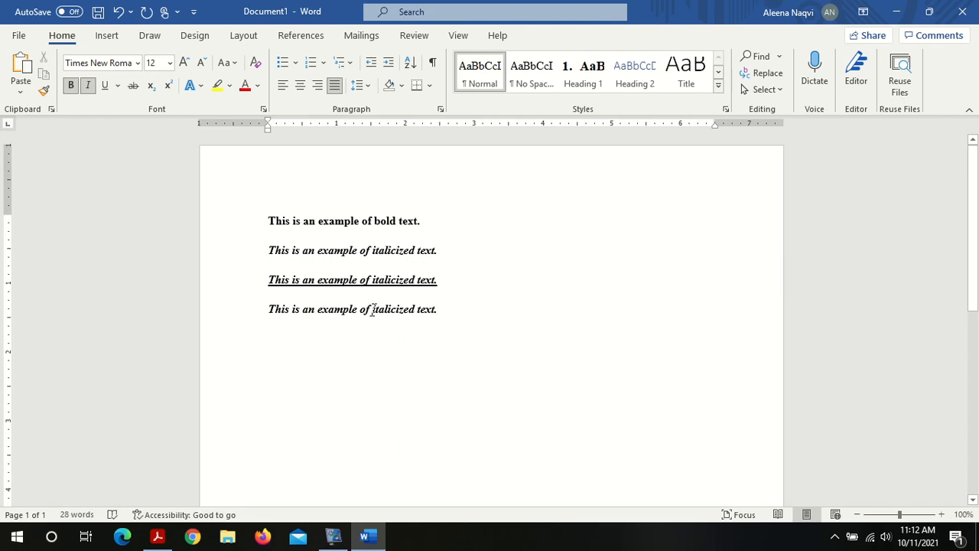
# Step: Underline the words "italicized" and "example" in the fourth sentence, giving "example" a double underline
pyautogui.moveTo(372, 309); pyautogui.dragTo(416, 316)
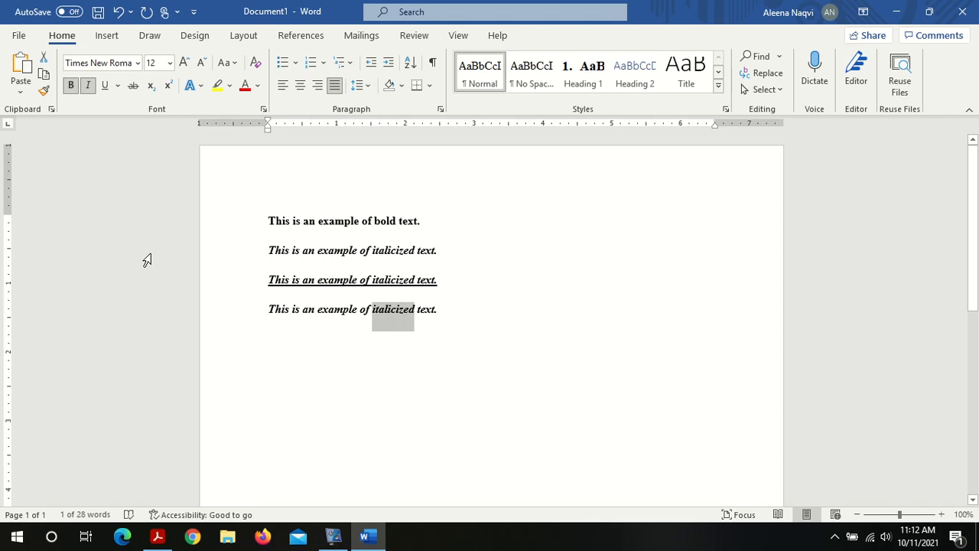
pyautogui.click(102, 88)
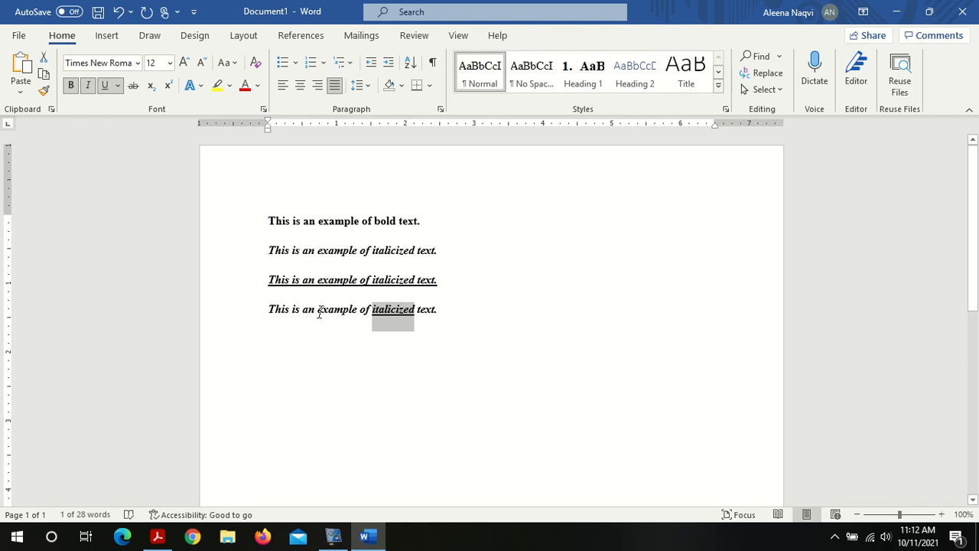
pyautogui.moveTo(320, 312); pyautogui.dragTo(357, 312)
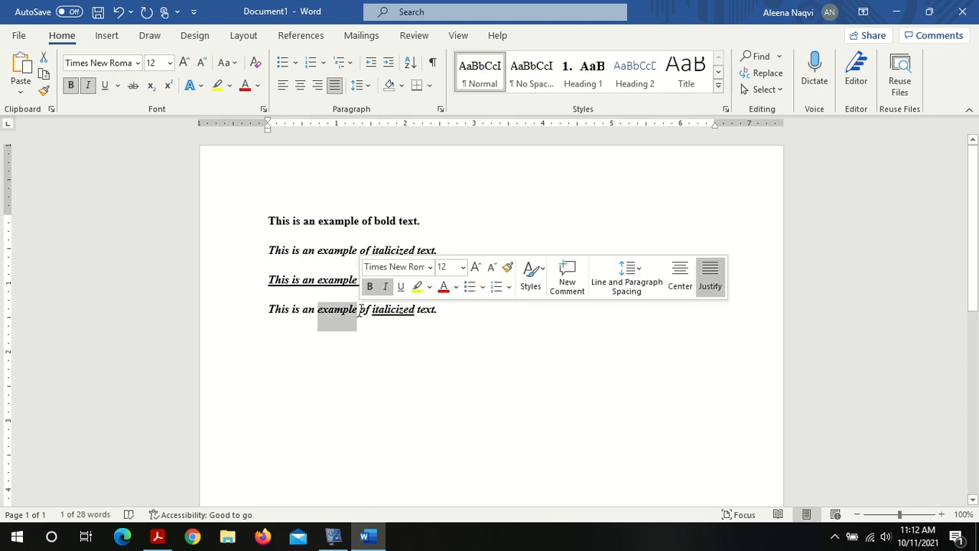
pyautogui.click(104, 85)
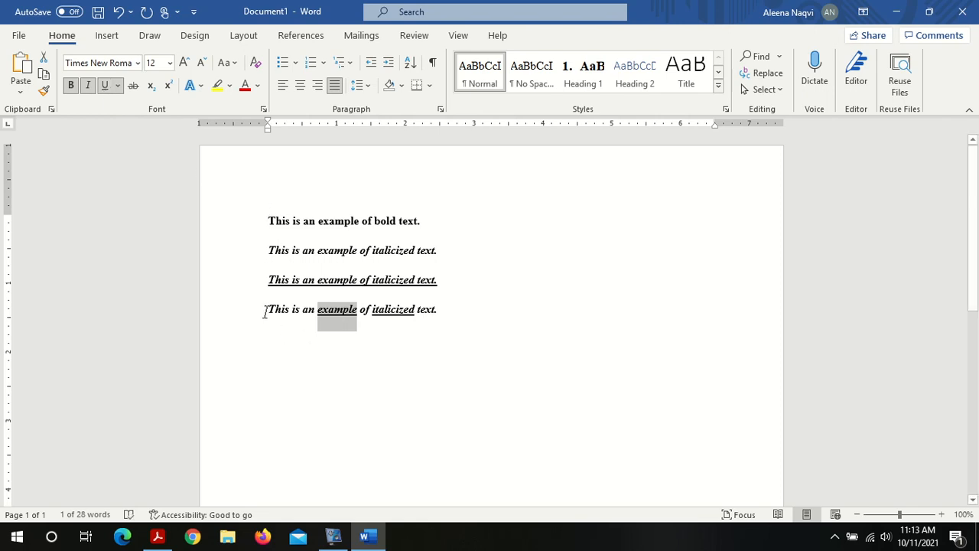
pyautogui.click(124, 88)
pyautogui.click(134, 128)
# Step: Change the underline of "italicized" in the fourth sentence to a double underline
pyautogui.moveTo(374, 308); pyautogui.dragTo(415, 310)
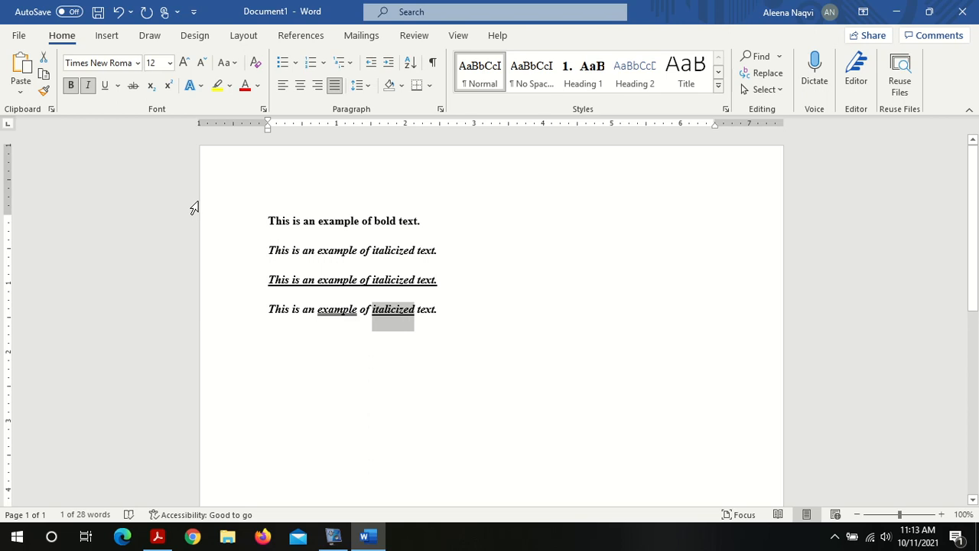
pyautogui.click(120, 93)
pyautogui.click(124, 122)
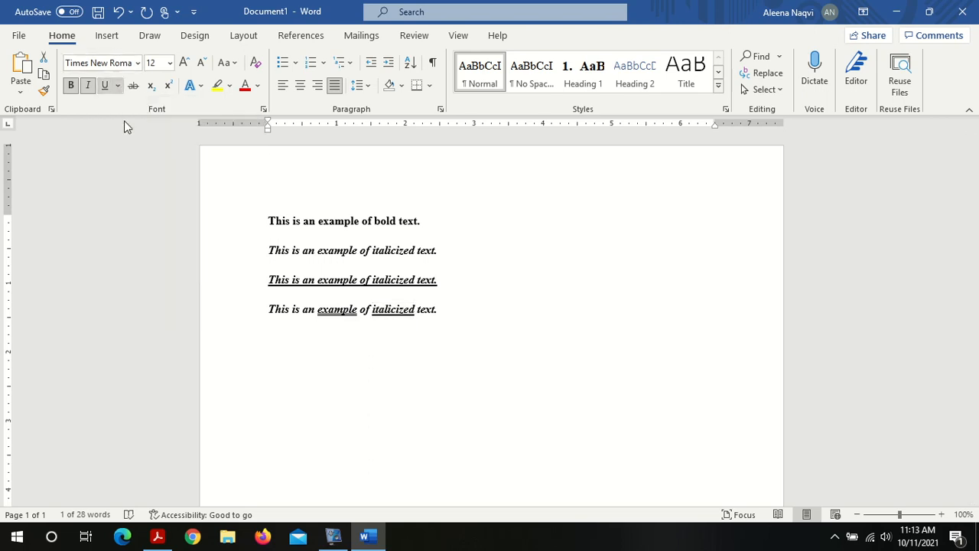
pyautogui.click(460, 314)
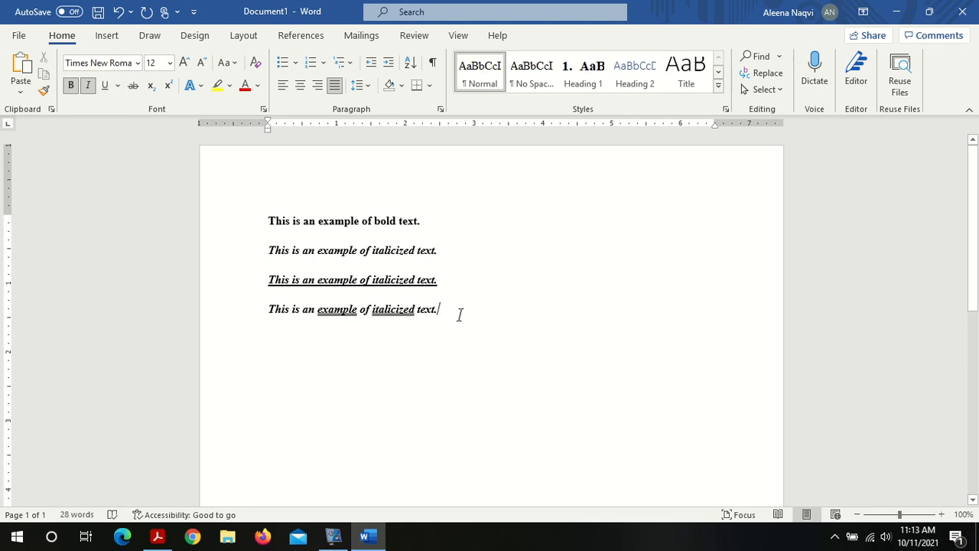
# Step: Switch to the lab PDF and read the Change Font Size & Style instructions on growing and shrinking fonts
pyautogui.click(166, 539)
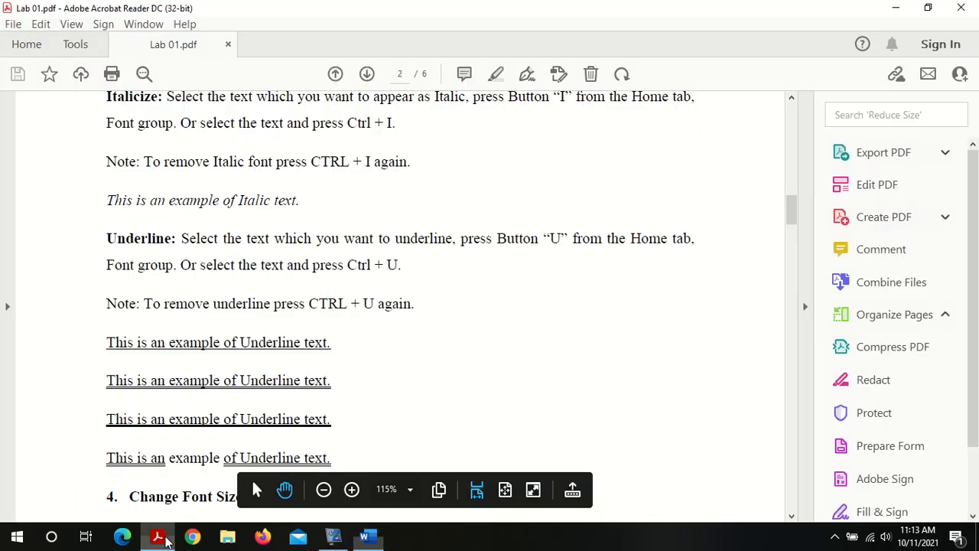
pyautogui.click(792, 516)
pyautogui.moveTo(792, 517); pyautogui.dragTo(792, 517)
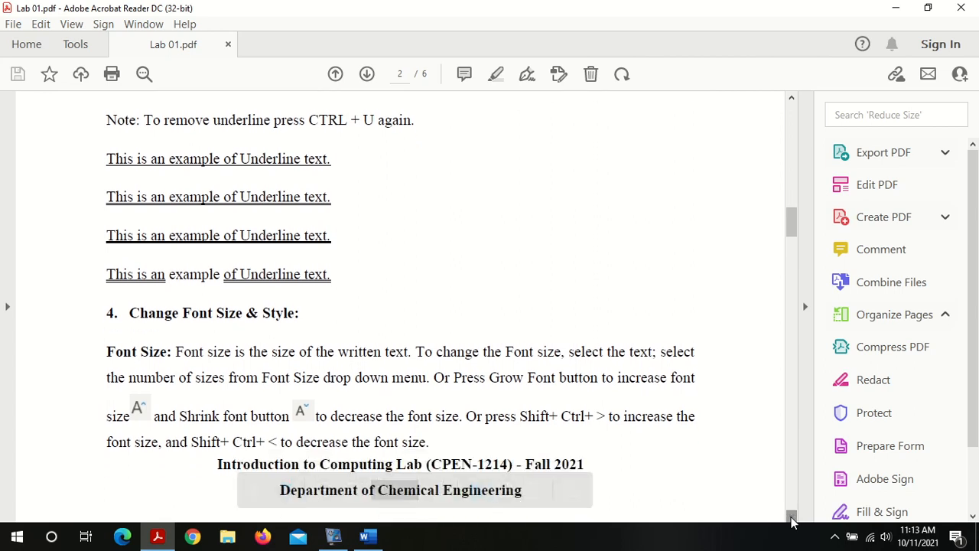
pyautogui.click(792, 517)
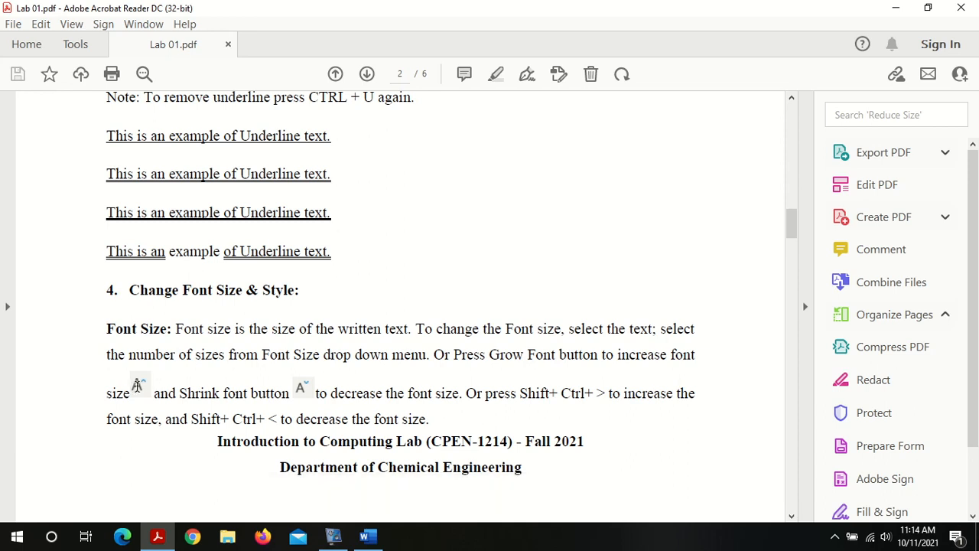
pyautogui.click(139, 384)
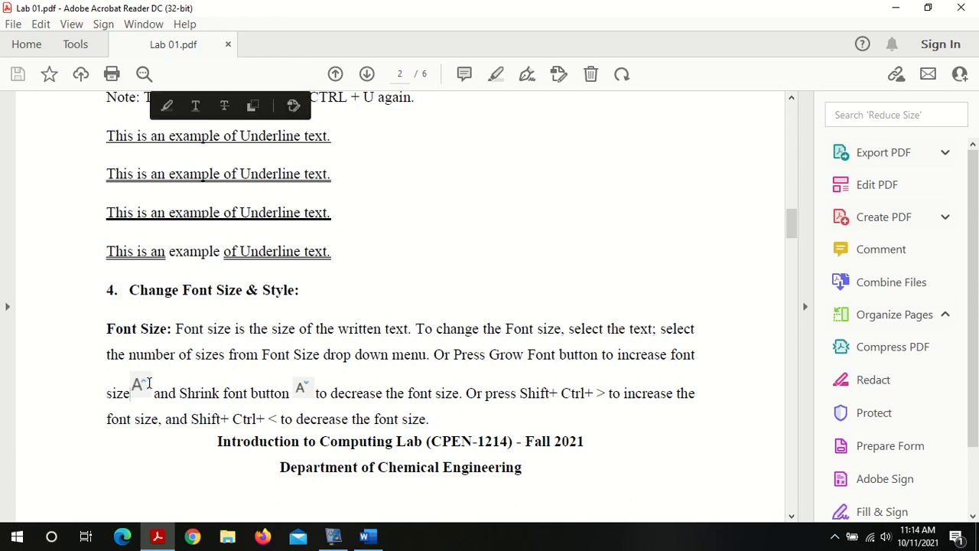
pyautogui.doubleClick(138, 385)
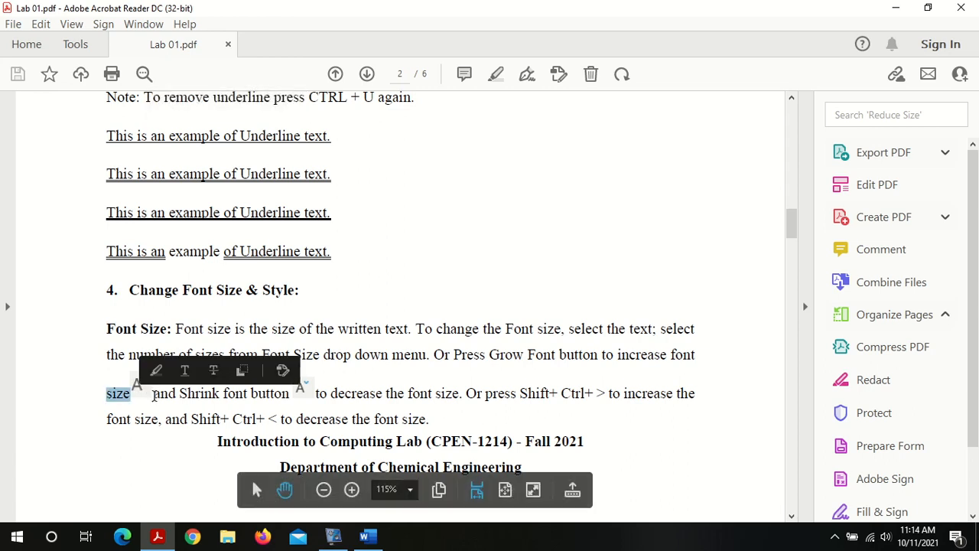
pyautogui.click(153, 395)
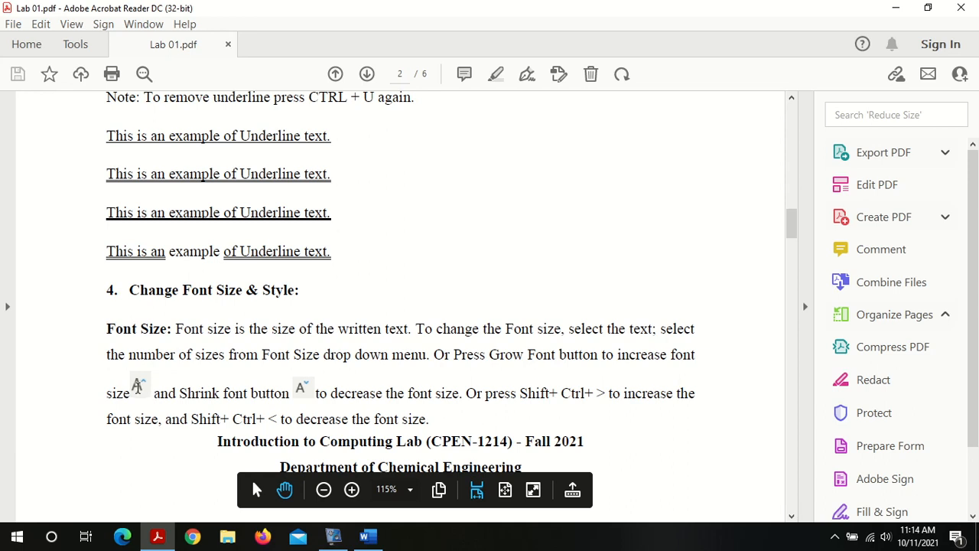
pyautogui.doubleClick(138, 385)
pyautogui.click(138, 386)
pyautogui.moveTo(519, 393); pyautogui.dragTo(610, 394)
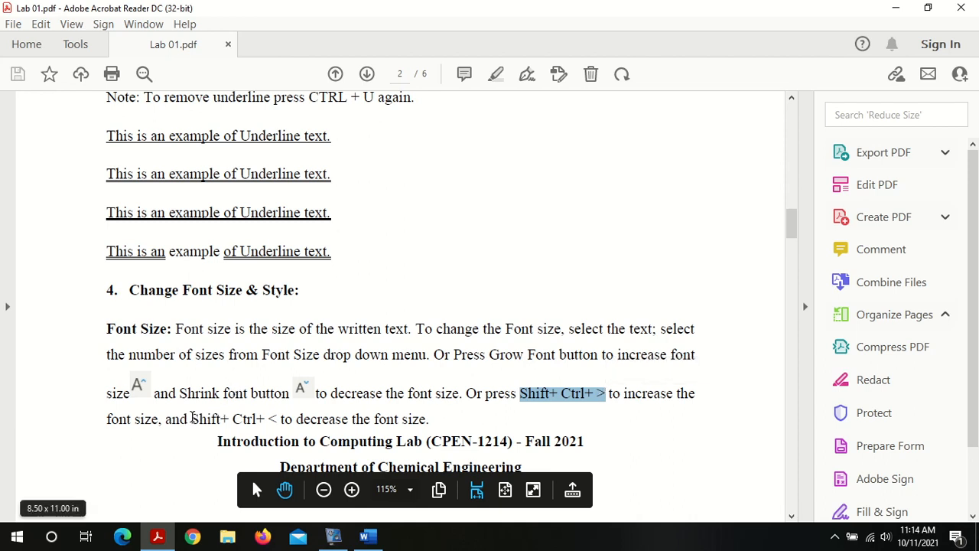
pyautogui.moveTo(193, 418); pyautogui.dragTo(329, 434)
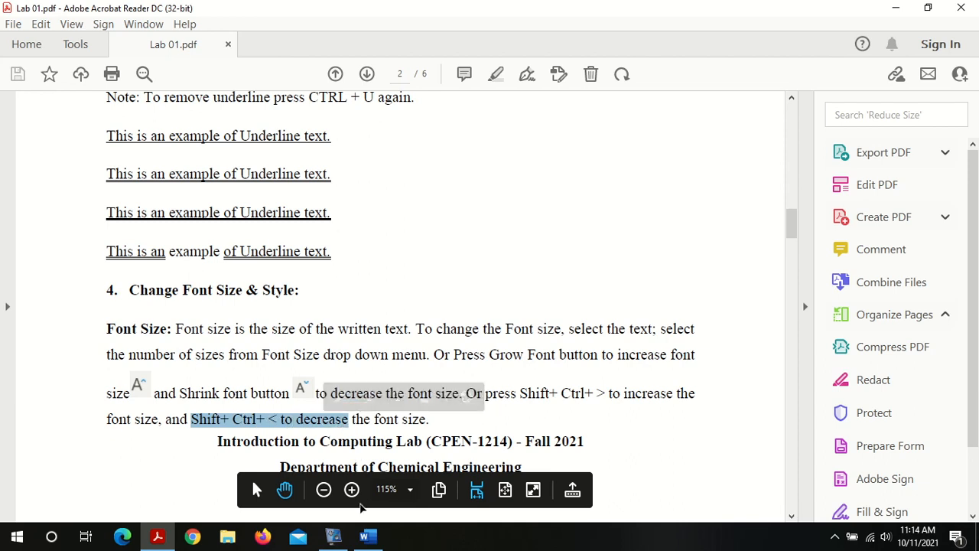
# Step: Switch back to Word and set the first sentence's font size to 16
pyautogui.click(366, 539)
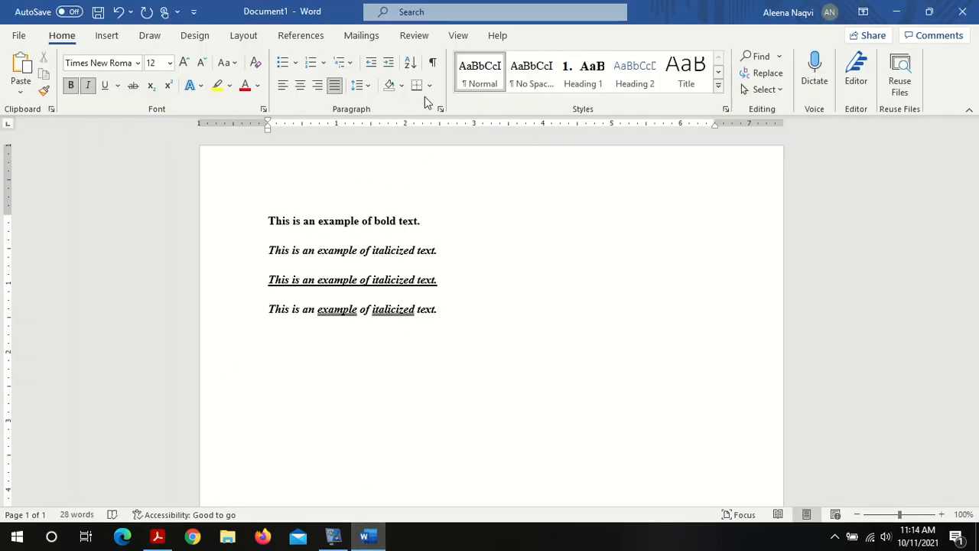
pyautogui.click(337, 221)
pyautogui.tripleClick(338, 221)
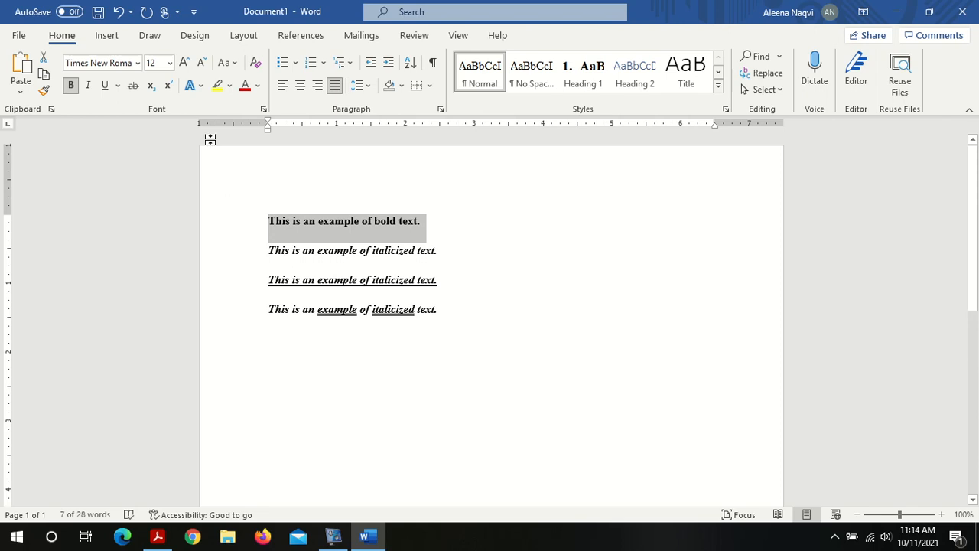
pyautogui.click(170, 63)
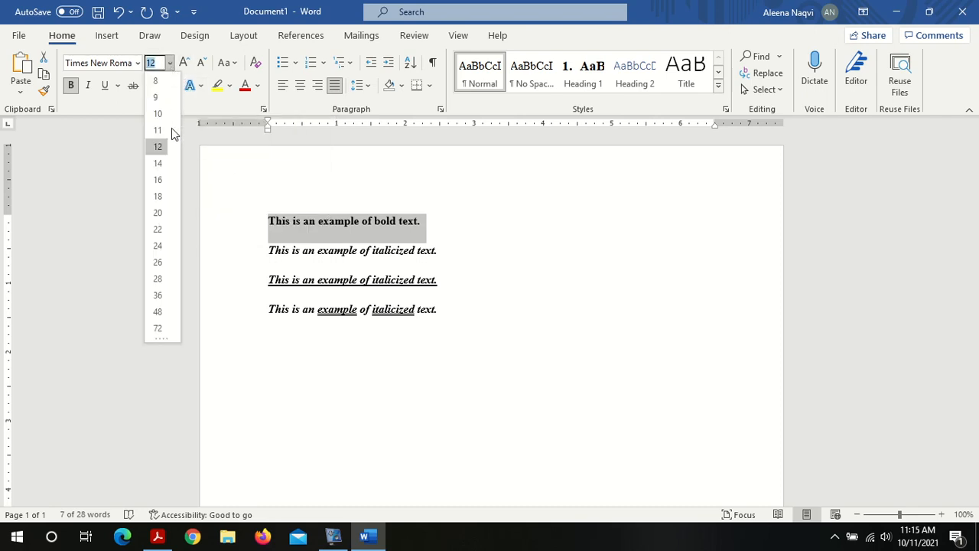
pyautogui.click(164, 181)
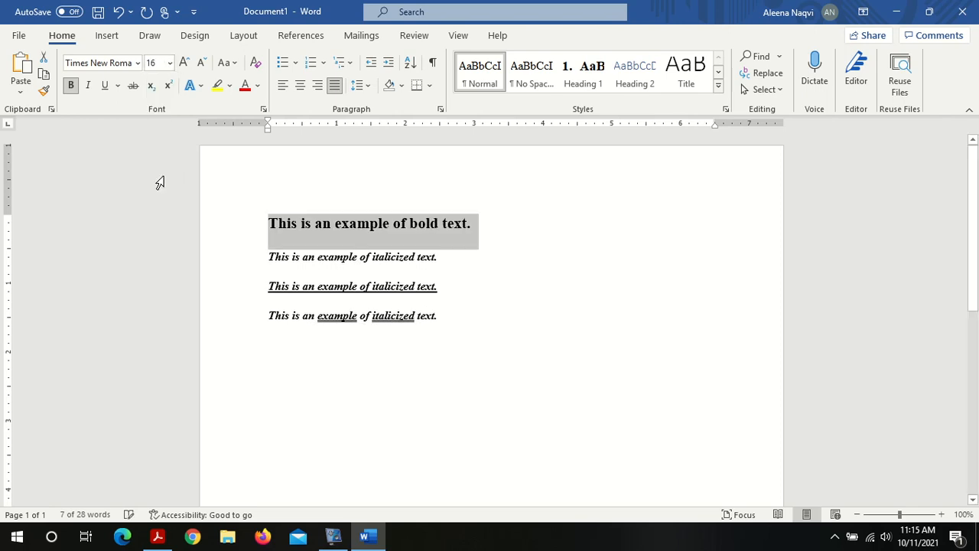
# Step: Enlarge the second sentence to 16 pt using Increase Font Size twice
pyautogui.tripleClick(313, 256)
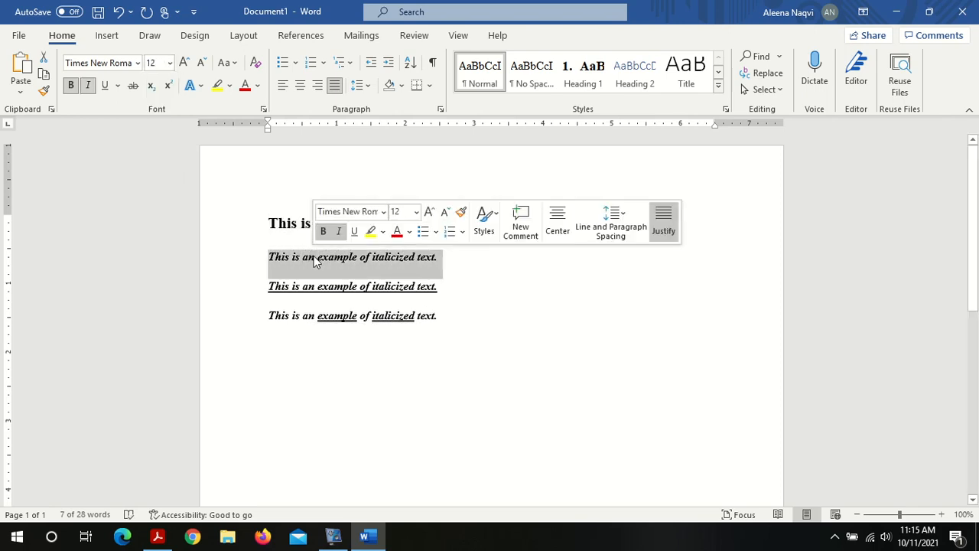
pyautogui.click(185, 63)
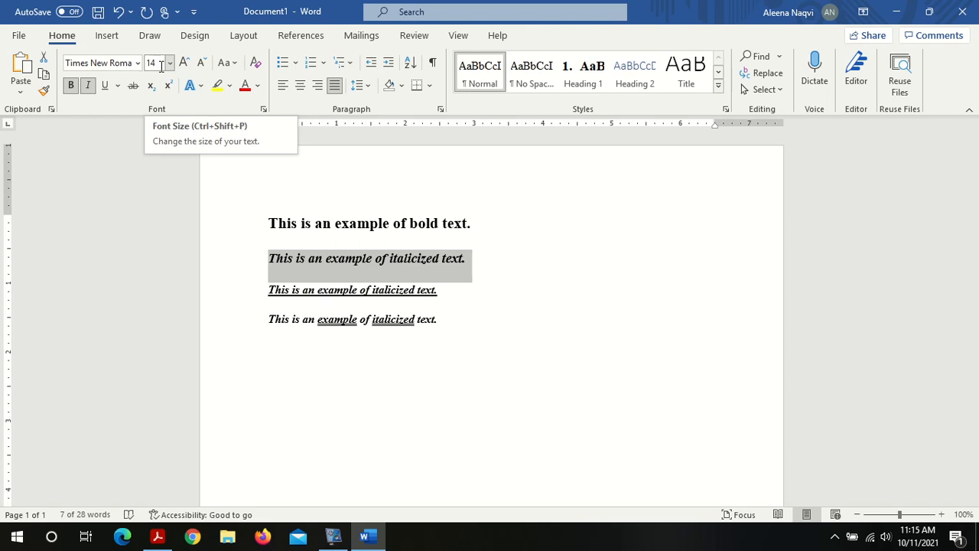
pyautogui.click(184, 64)
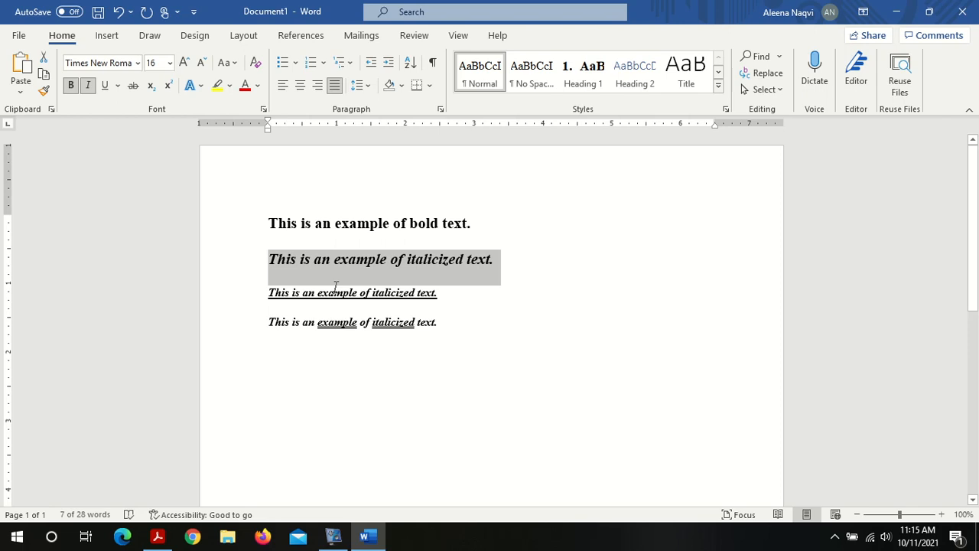
# Step: Set the fourth sentence's font size to 10
pyautogui.tripleClick(344, 327)
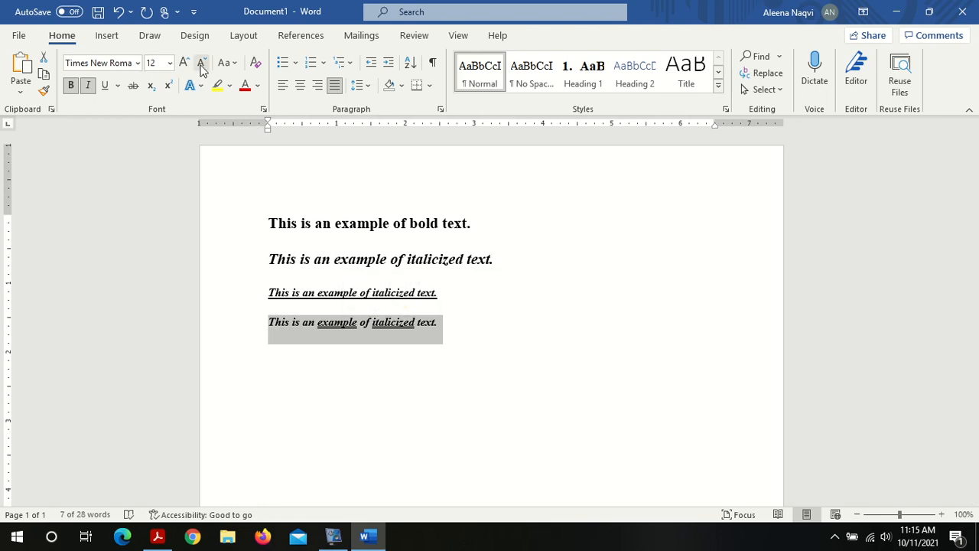
pyautogui.click(172, 63)
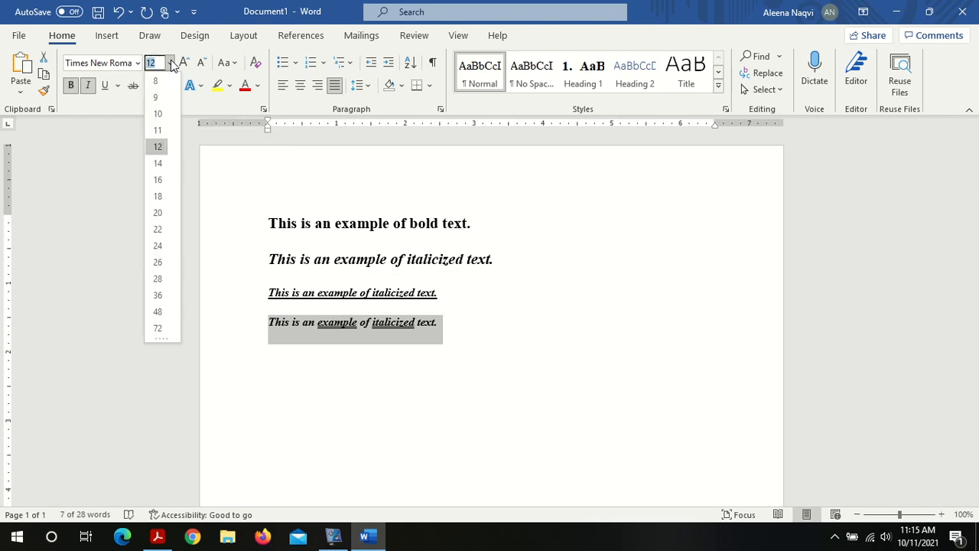
pyautogui.click(158, 115)
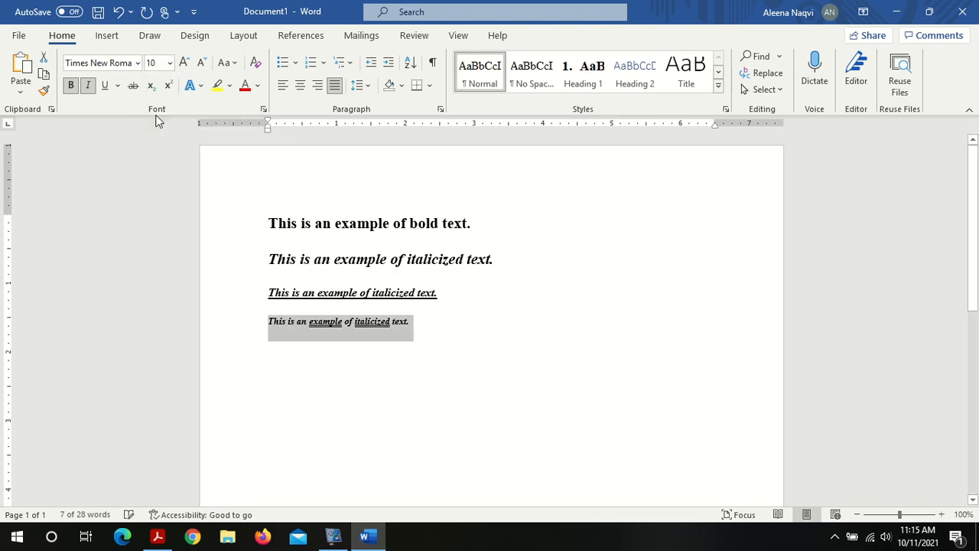
# Step: Shrink the third sentence to 10 pt using Shrink Font twice
pyautogui.tripleClick(321, 289)
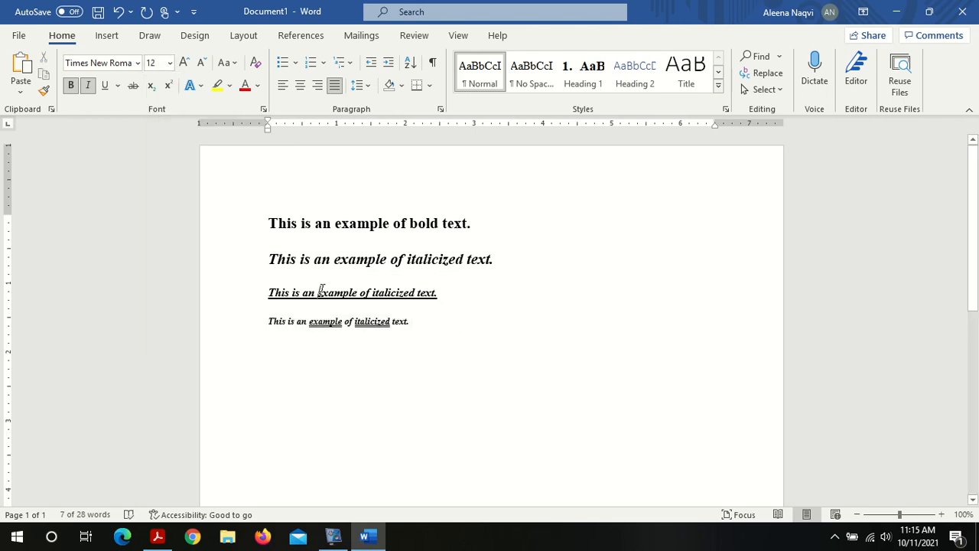
pyautogui.click(205, 61)
pyautogui.click(205, 61)
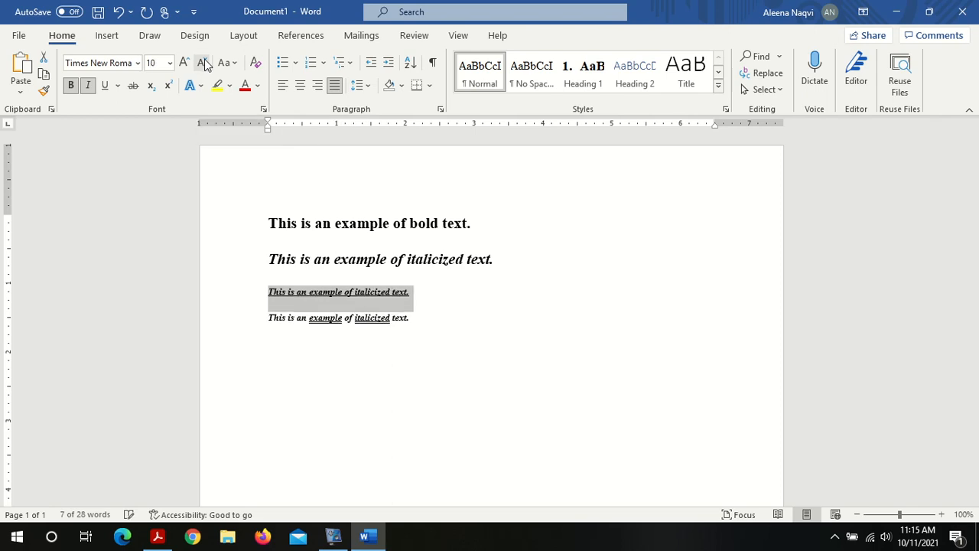
pyautogui.click(155, 64)
pyautogui.doubleClick(155, 64)
pyautogui.click(435, 318)
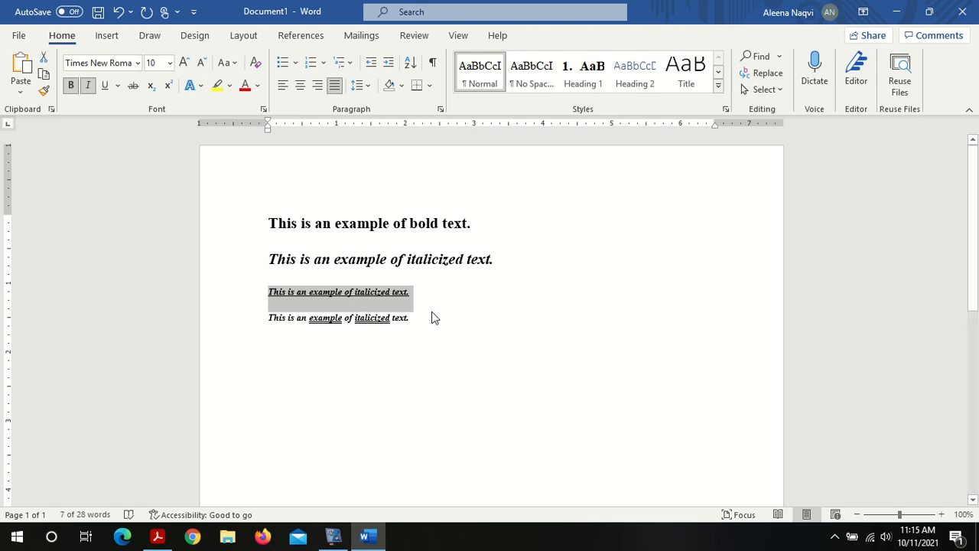
pyautogui.press('Right')
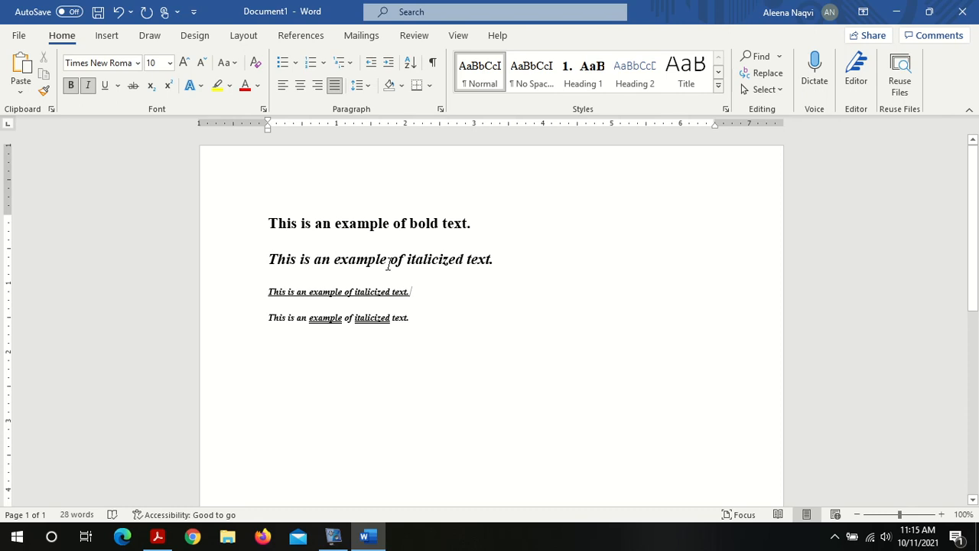
# Step: Enlarge the fourth sentence step by step to 26 pt with the grow-font shortcut
pyautogui.tripleClick(368, 315)
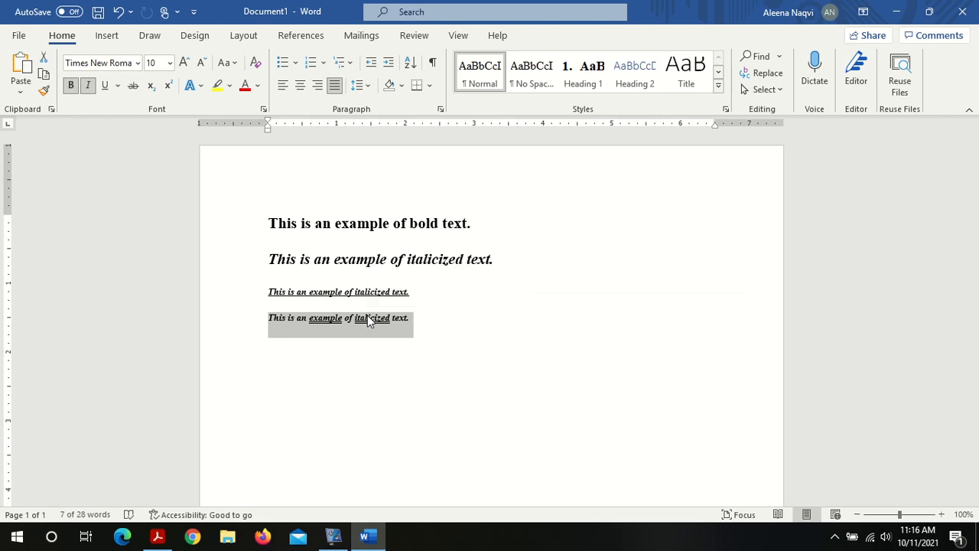
pyautogui.hotkey('ctrl', 'shift', '.')
pyautogui.hotkey('ctrl', 'shift', '.')
pyautogui.hotkey('ctrl', 'shift', '.')
pyautogui.hotkey('ctrl', 'shift', '.')
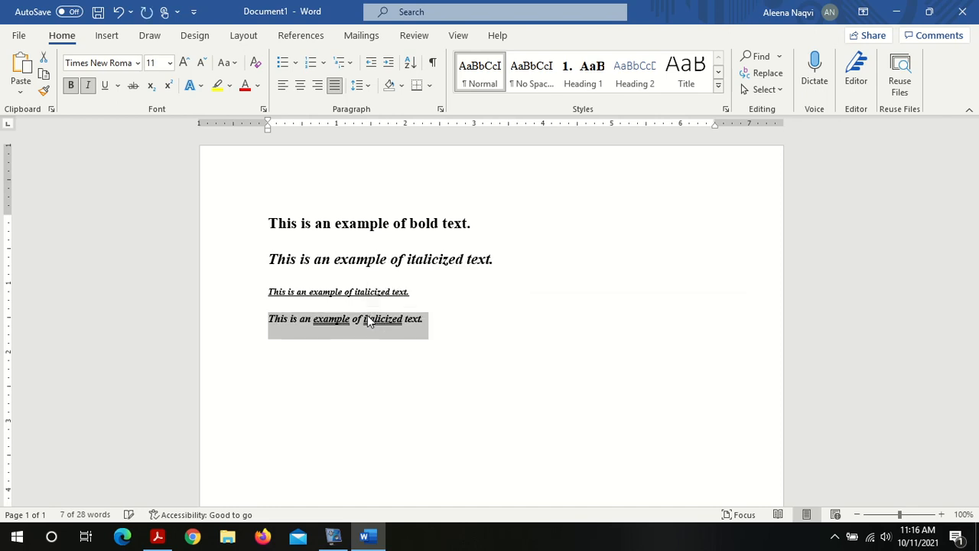
pyautogui.hotkey('ctrl', 'shift', '.')
pyautogui.hotkey('ctrl', 'shift', '.')
pyautogui.hotkey('ctrl', 'shift', '.')
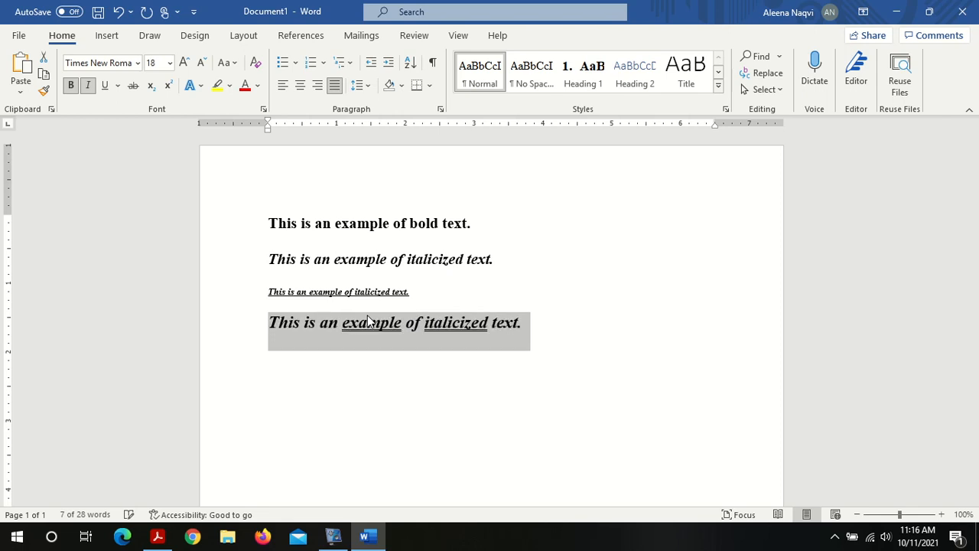
pyautogui.hotkey('ctrl', 'shift', '.')
pyautogui.hotkey('ctrl', 'shift', '.')
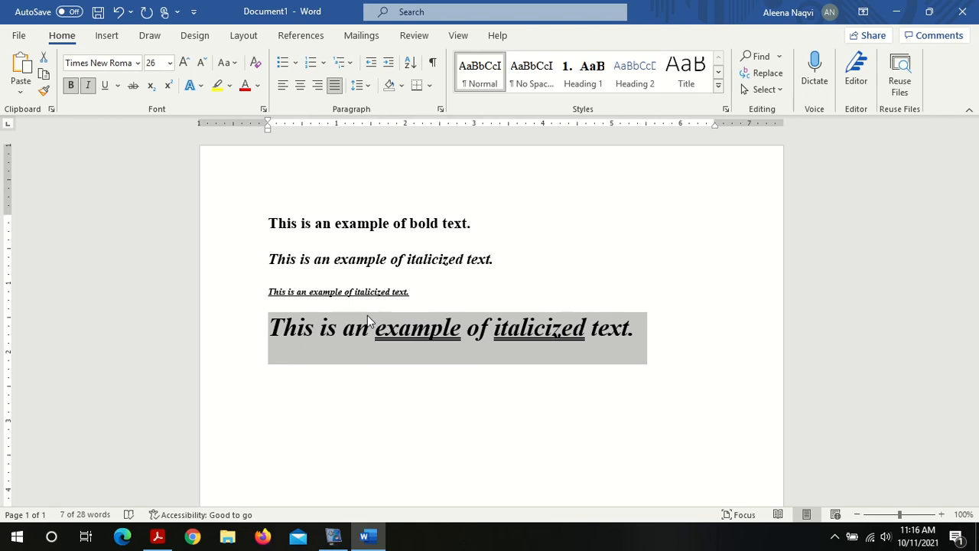
# Step: Shrink the fourth sentence step by step with the shrink-font shortcut
pyautogui.hotkey('ctrl', 'shift', ',')
pyautogui.hotkey('ctrl', 'shift', ',')
pyautogui.hotkey('ctrl', 'shift', ',')
pyautogui.hotkey('ctrl', 'shift', ',')
pyautogui.hotkey('ctrl', 'shift', ',')
pyautogui.hotkey('ctrl', 'shift', ',')
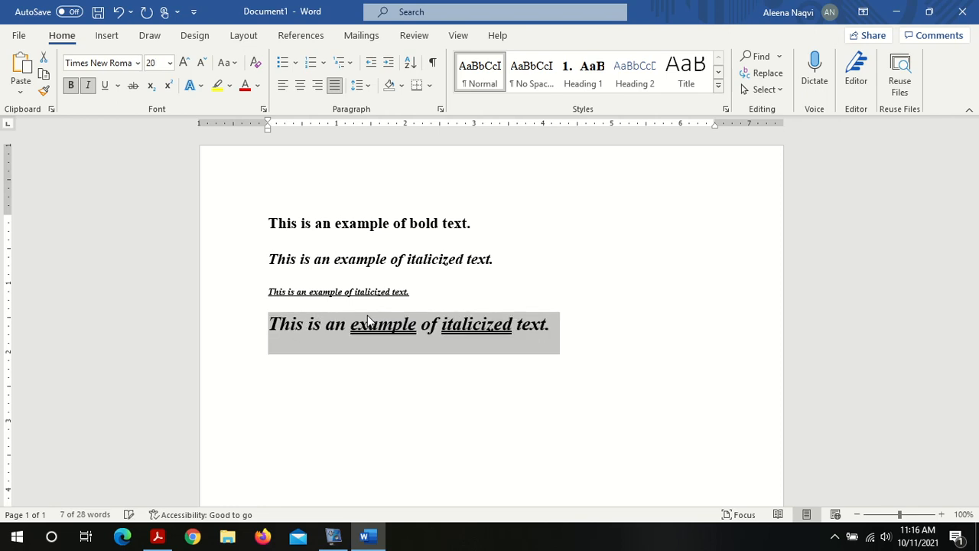
pyautogui.hotkey('ctrl', 'shift', ',')
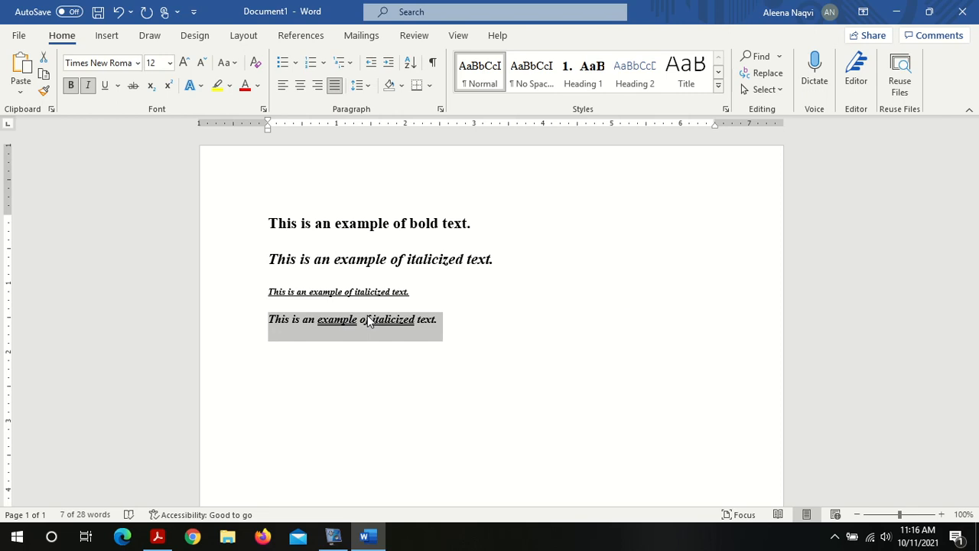
pyautogui.hotkey('ctrl', 'shift', ',')
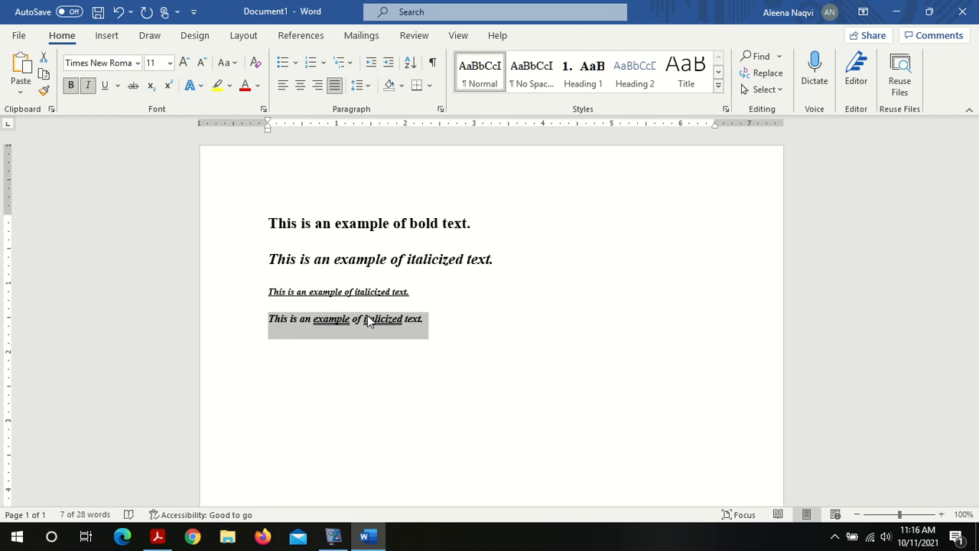
pyautogui.hotkey('ctrl', 'shift', ',')
# Step: Grow the fourth sentence back up to 24 pt with the grow-font shortcut
pyautogui.hotkey('ctrl', 'shift', '.')
pyautogui.hotkey('ctrl', 'shift', '.')
pyautogui.hotkey('ctrl', 'shift', '.')
pyautogui.hotkey('ctrl', 'shift', '.')
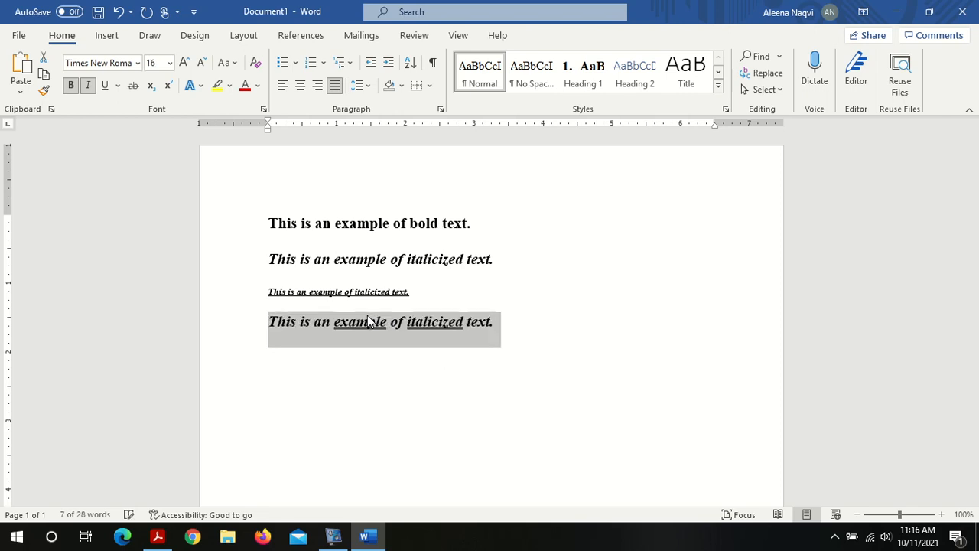
pyautogui.hotkey('ctrl', 'shift', '.')
pyautogui.hotkey('ctrl', 'shift', '.')
pyautogui.hotkey('ctrl', 'shift', '.')
pyautogui.hotkey('ctrl', 'shift', '.')
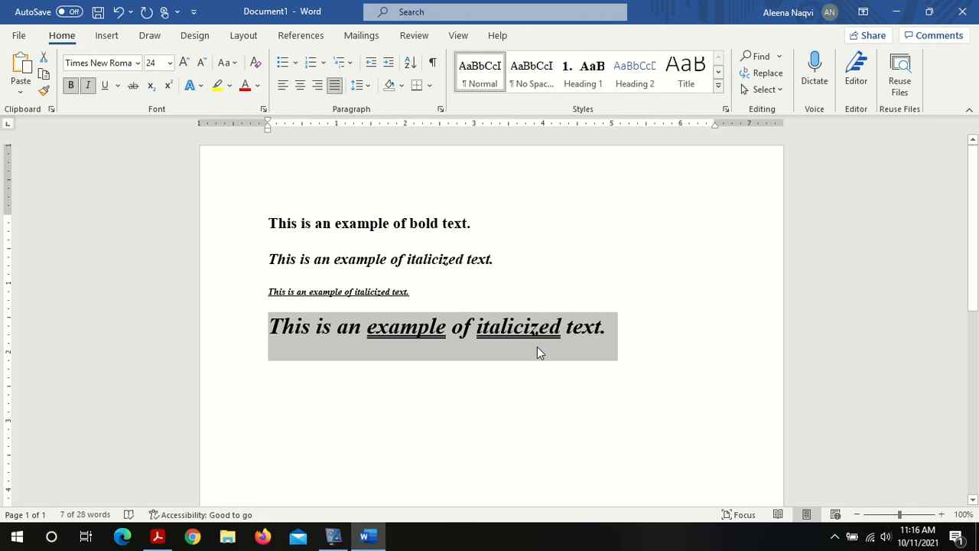
pyautogui.click(623, 348)
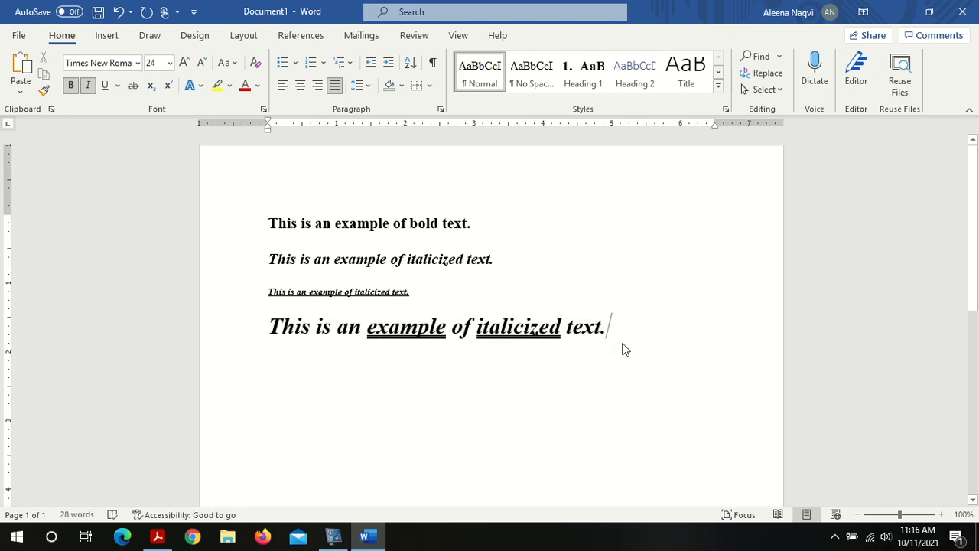
# Step: Switch to the lab PDF and read the keyboard shortcuts for increasing and decreasing font size
pyautogui.click(158, 535)
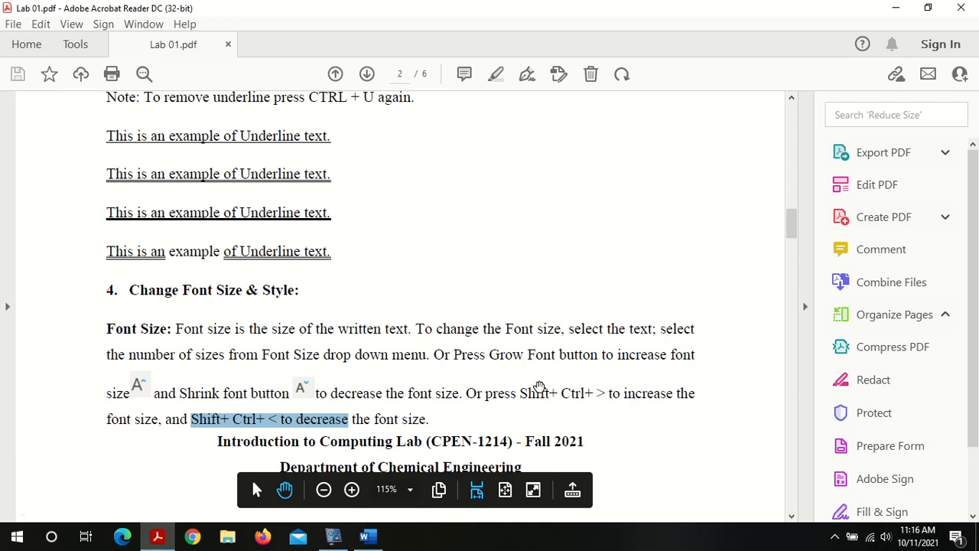
pyautogui.moveTo(521, 394); pyautogui.dragTo(605, 391)
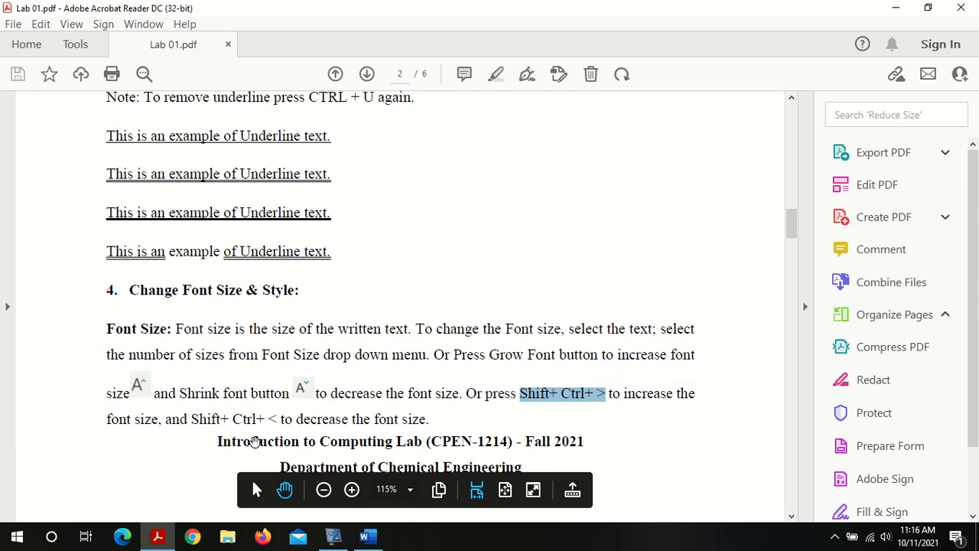
pyautogui.moveTo(191, 419); pyautogui.dragTo(282, 417)
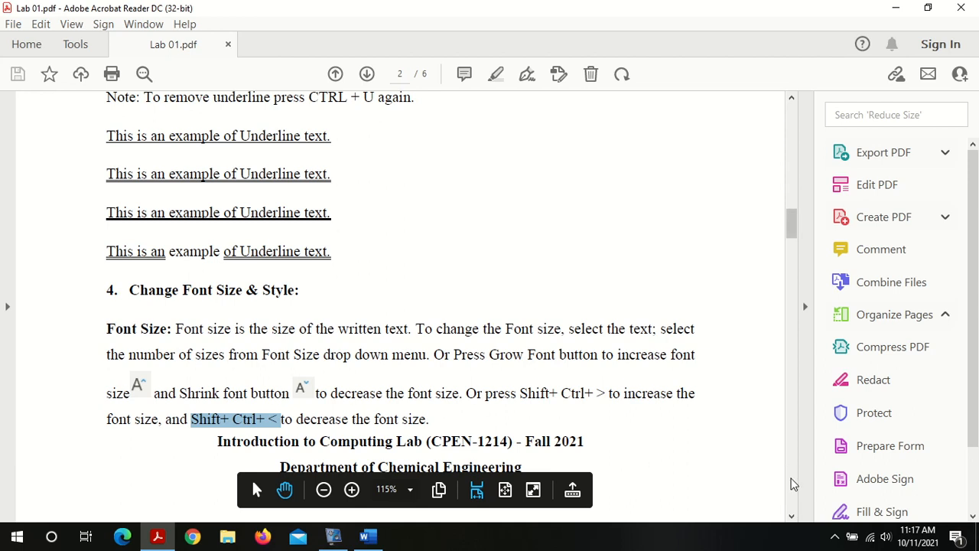
# Step: Read the Font Style instructions and the Vijaya and Cambria example lines in the PDF
pyautogui.scroll(-5, 794, 483)
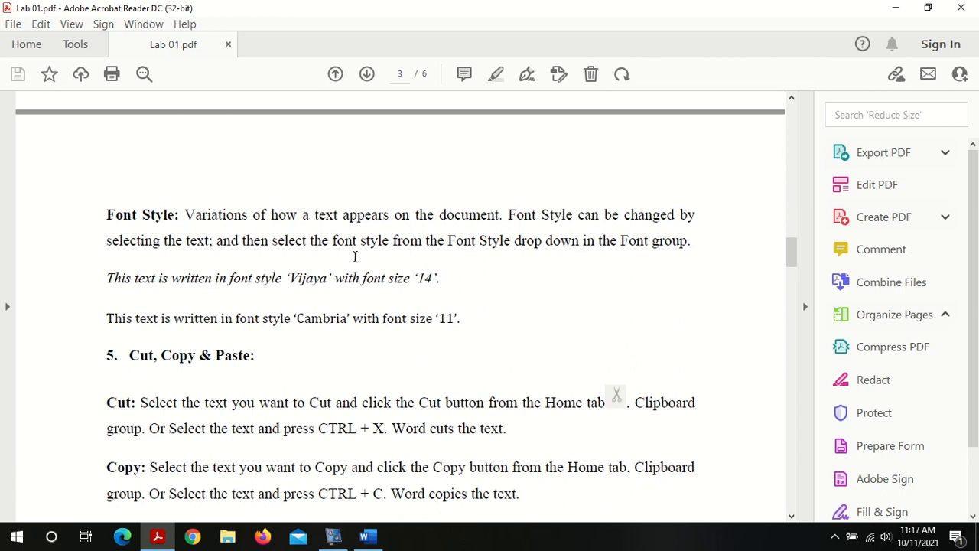
pyautogui.tripleClick(241, 281)
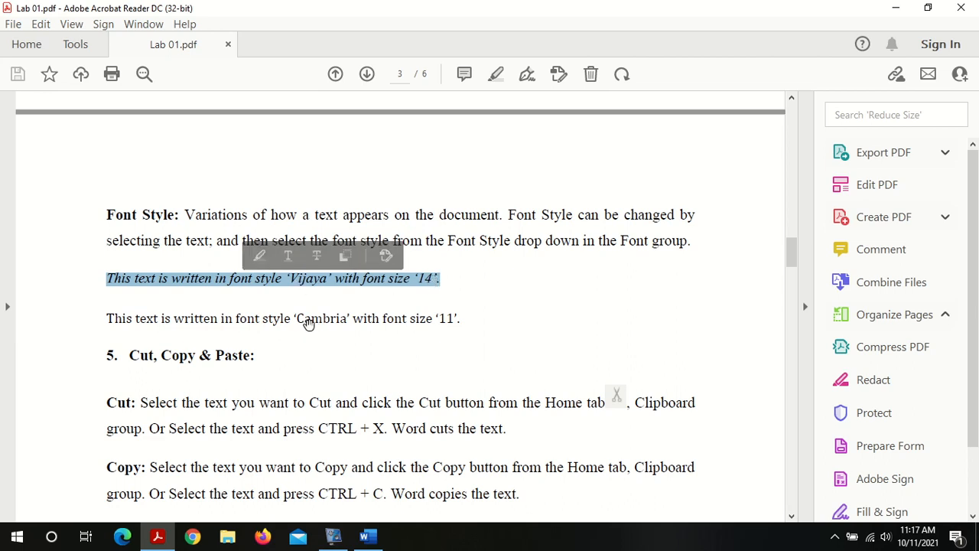
pyautogui.tripleClick(310, 321)
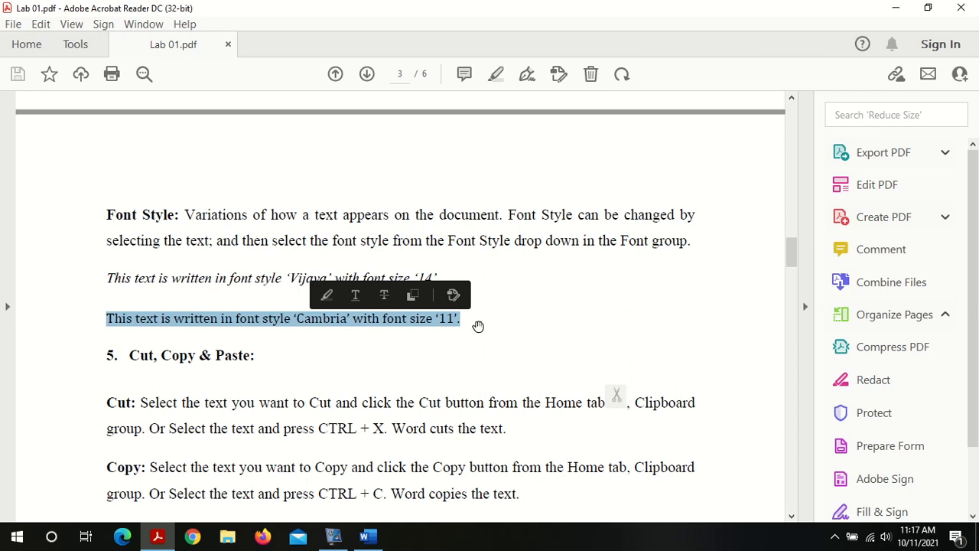
# Step: Switch back to Word and set the first sentence's font to Cambria
pyautogui.click(374, 537)
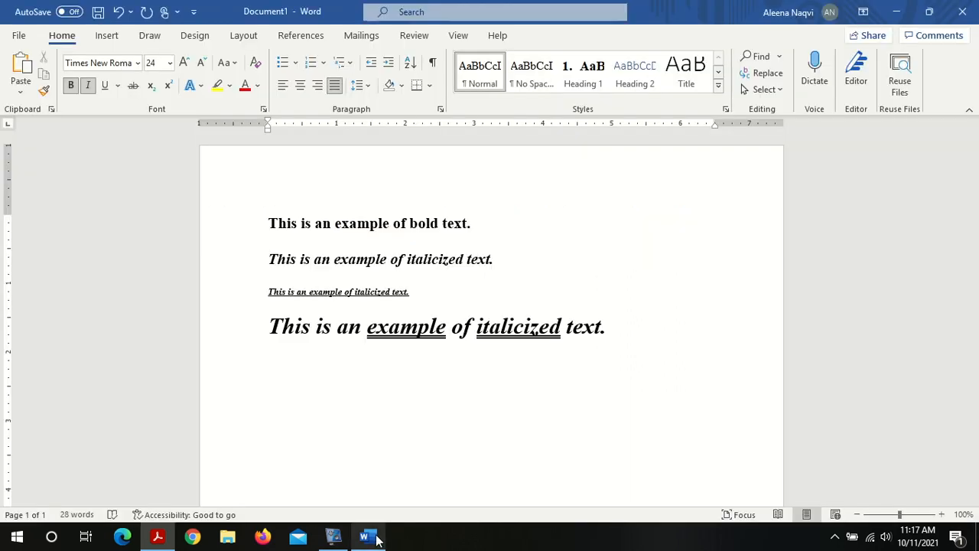
pyautogui.tripleClick(342, 224)
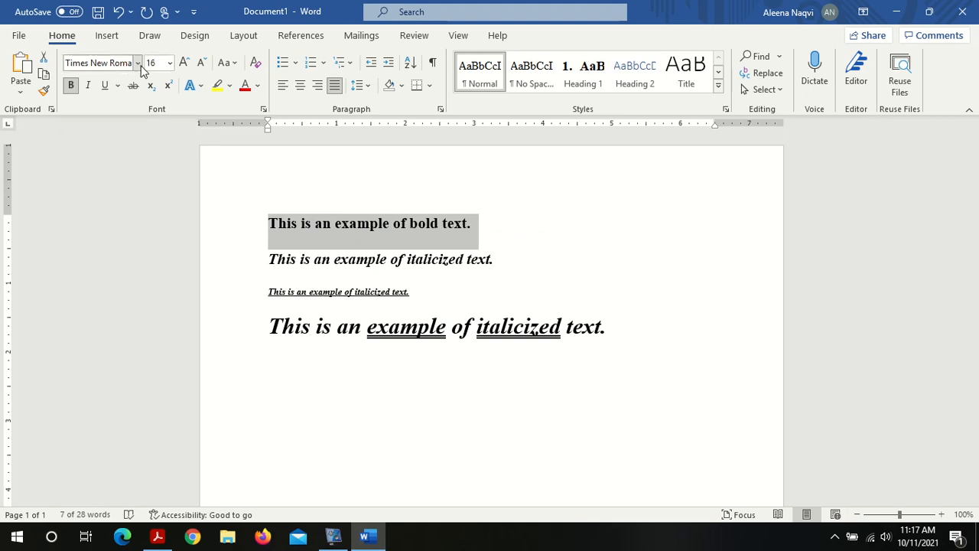
pyautogui.click(138, 63)
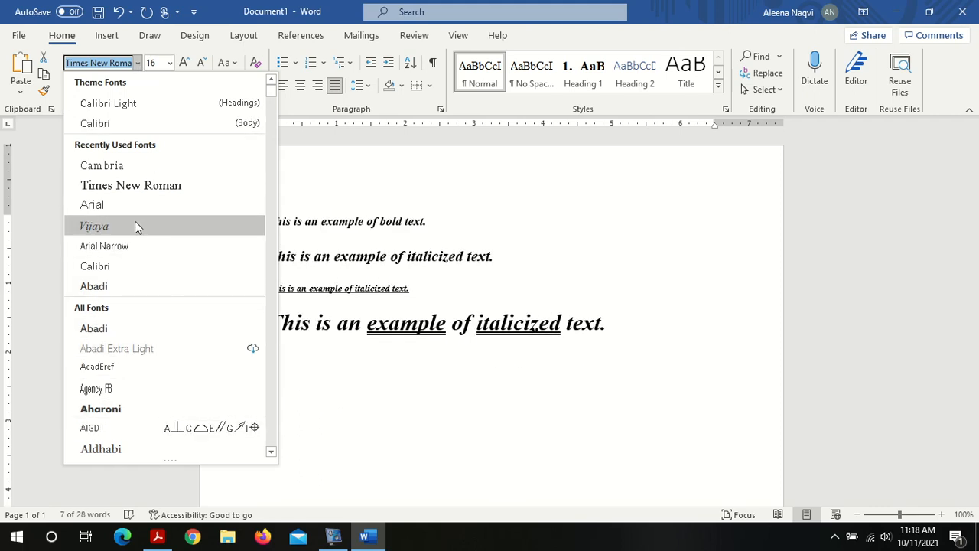
pyautogui.click(120, 167)
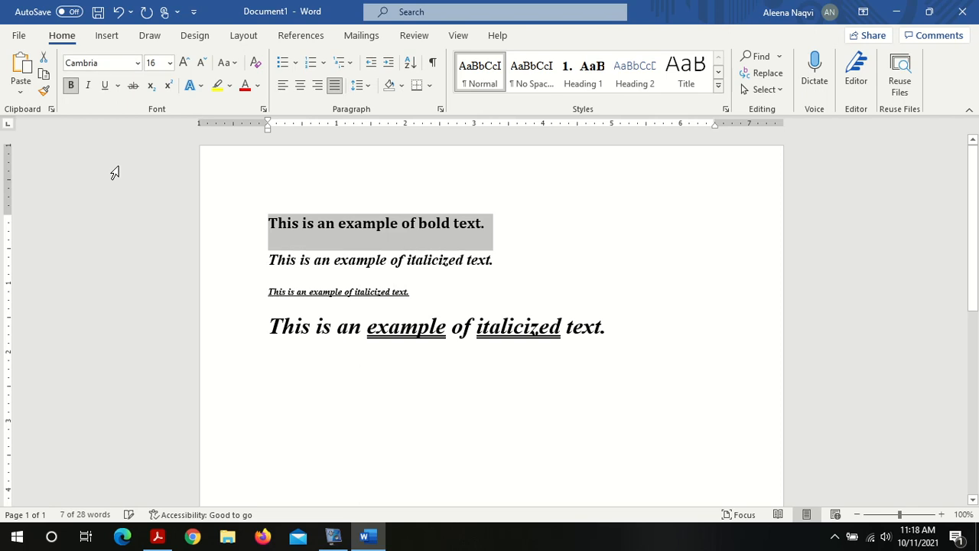
# Step: Change the second sentence's font to Arial
pyautogui.doubleClick(298, 258)
pyautogui.moveTo(297, 258); pyautogui.dragTo(497, 264)
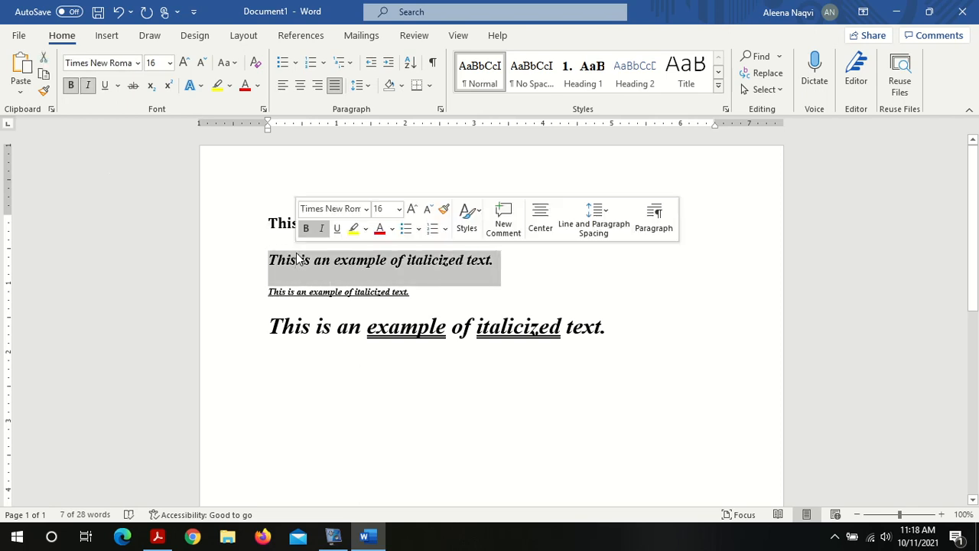
pyautogui.click(138, 64)
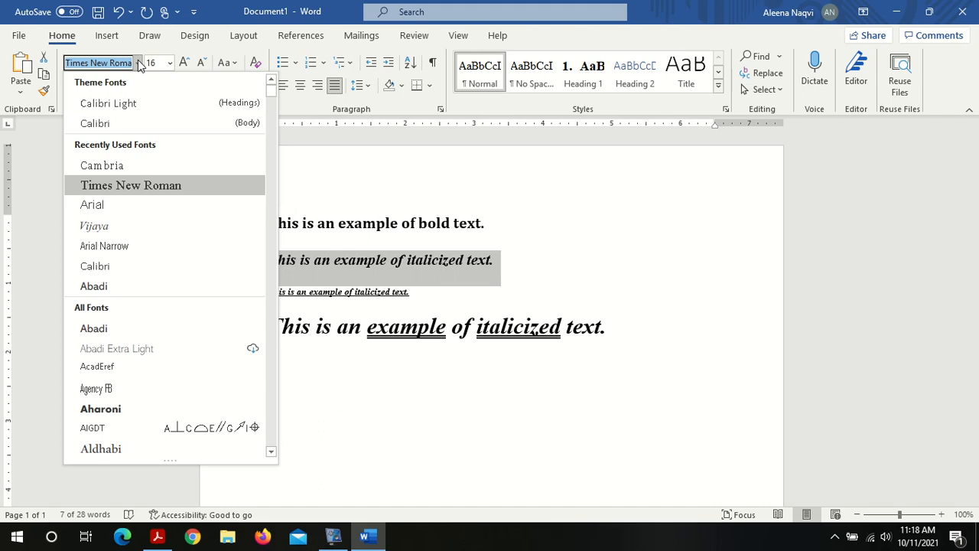
pyautogui.write('Arial')
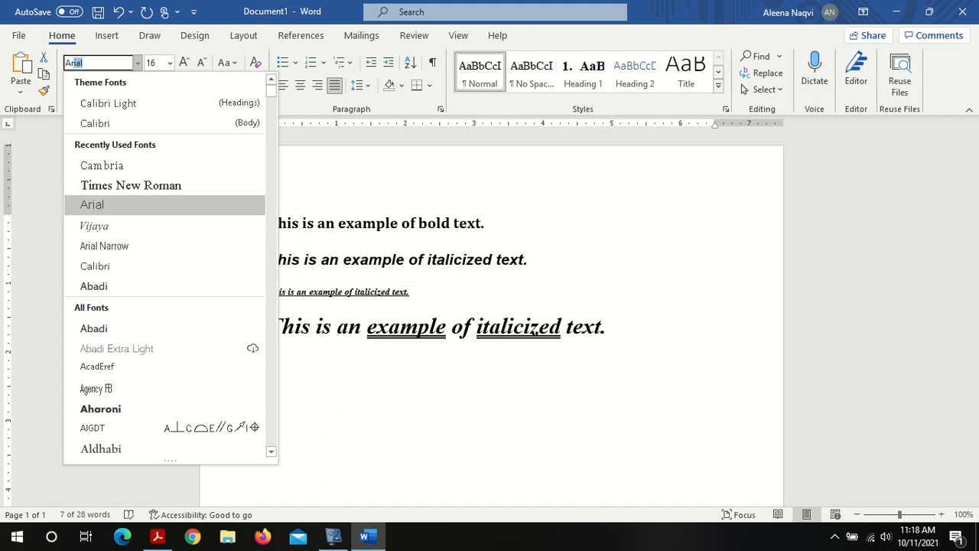
pyautogui.write('al')
pyautogui.click(172, 204)
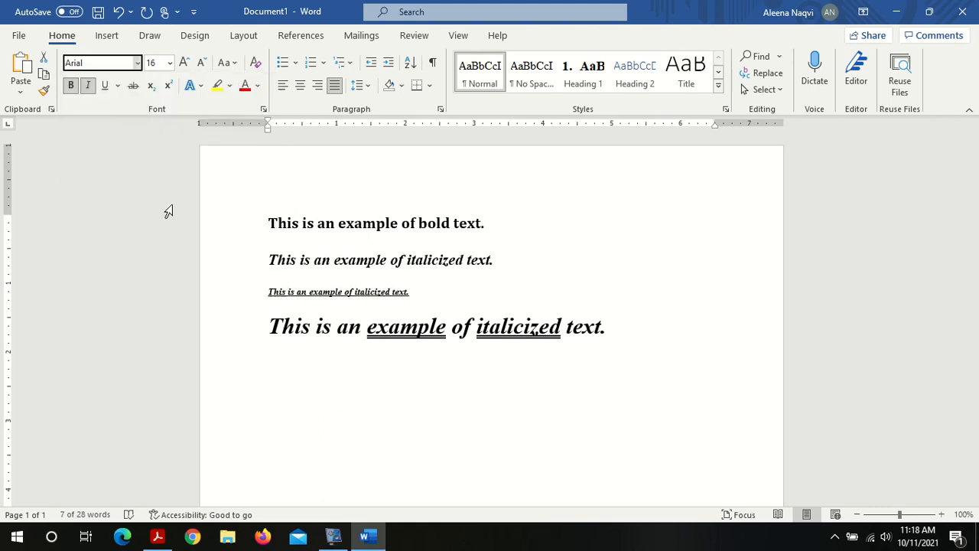
# Step: Change the third sentence's font to Calibri Light
pyautogui.tripleClick(293, 293)
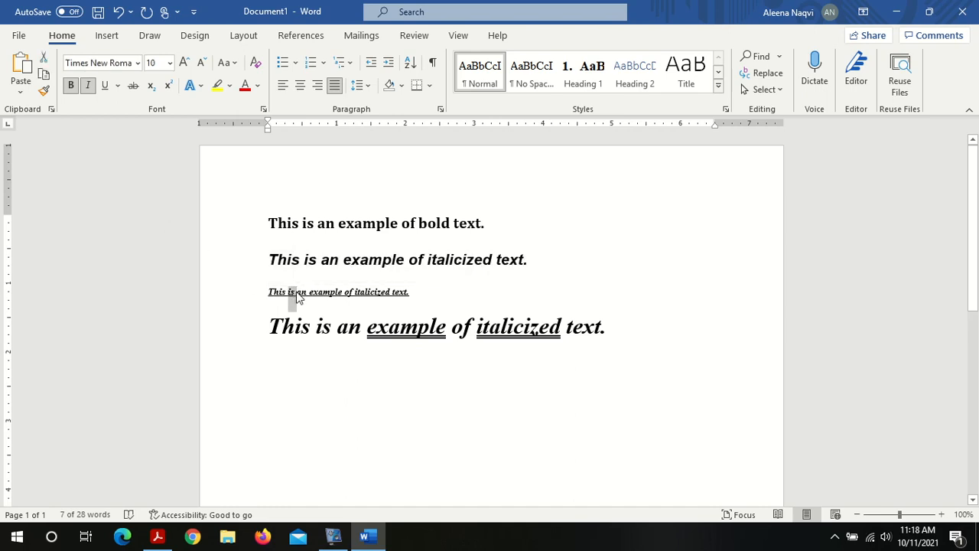
pyautogui.click(138, 64)
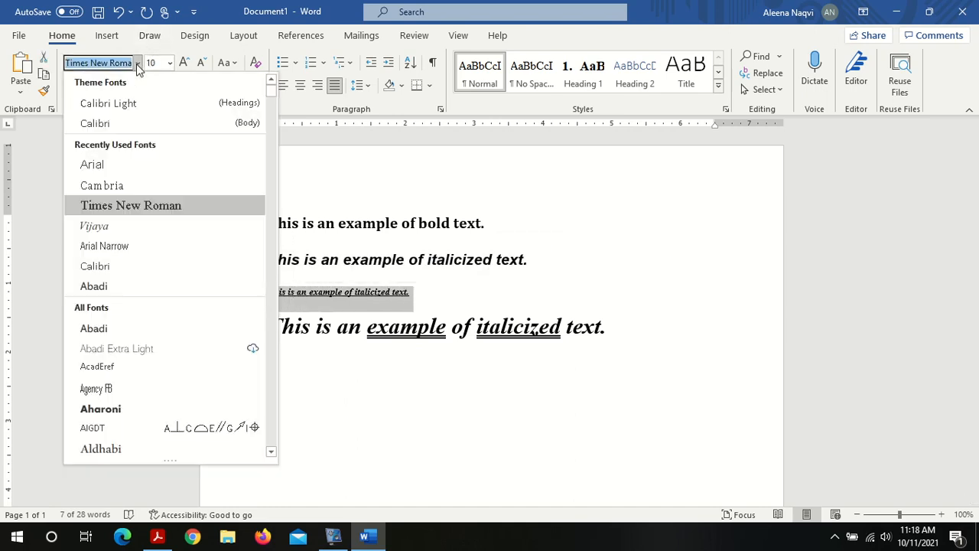
pyautogui.write('Calibri Light')
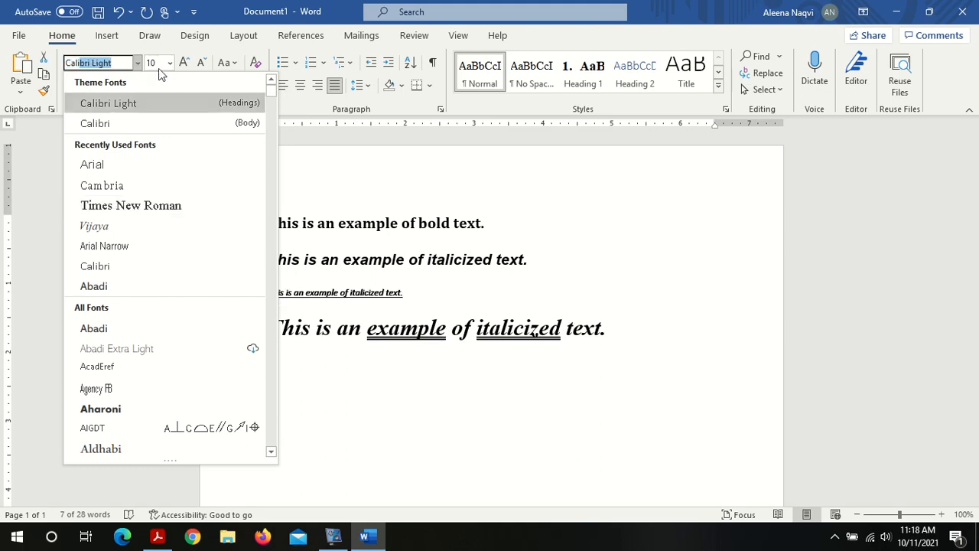
pyautogui.click(169, 106)
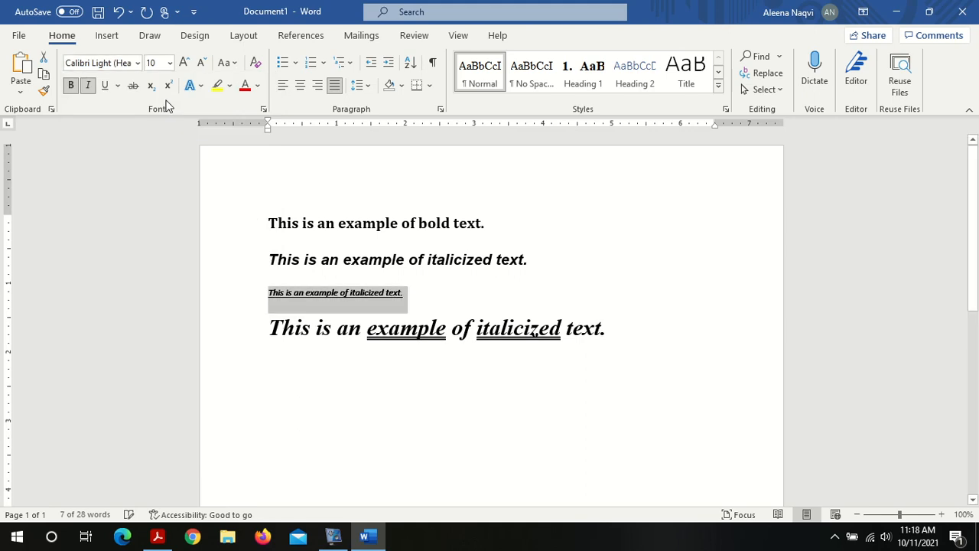
# Step: Browse the font list and set the small third sentence's font to Times New Roman
pyautogui.click(137, 67)
pyautogui.click(137, 64)
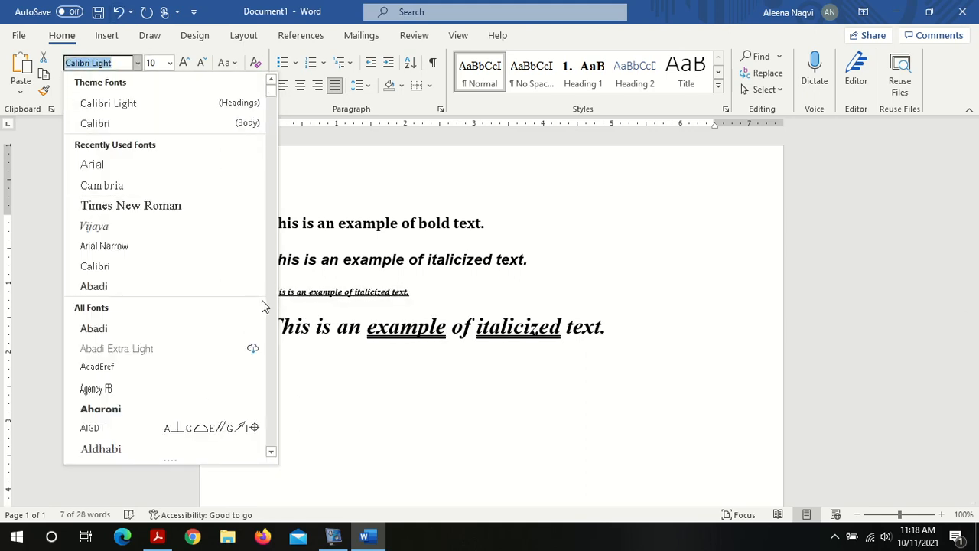
pyautogui.scroll(-20, 273, 307)
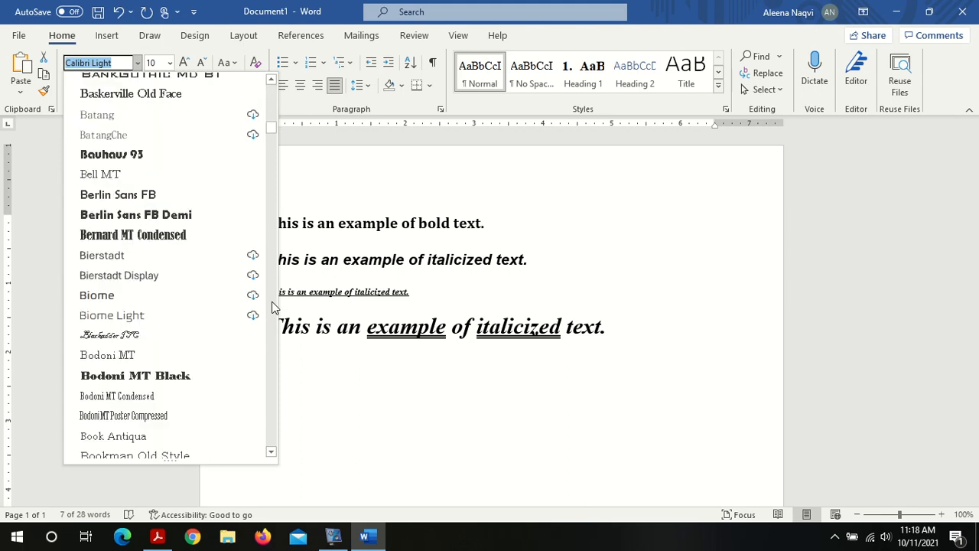
pyautogui.scroll(-20, 274, 307)
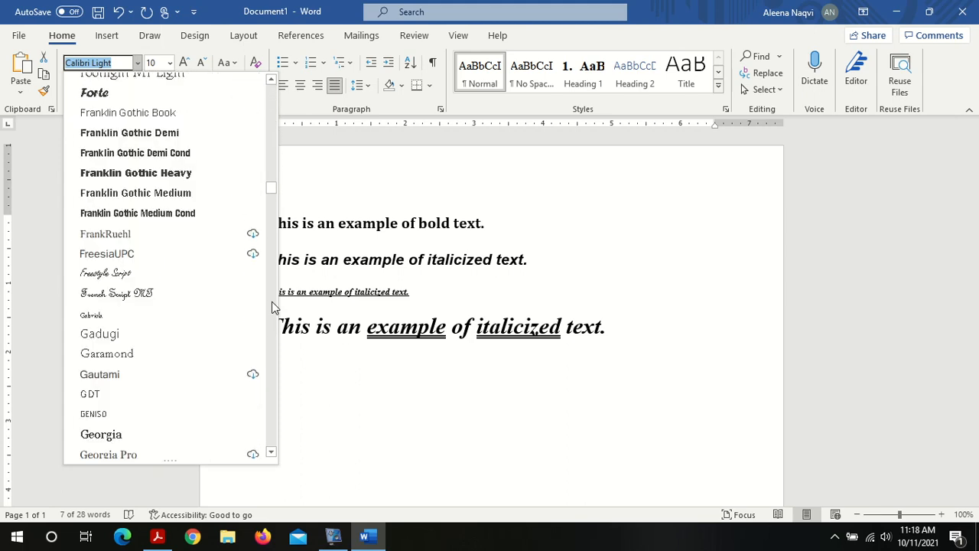
pyautogui.scroll(-20, 274, 307)
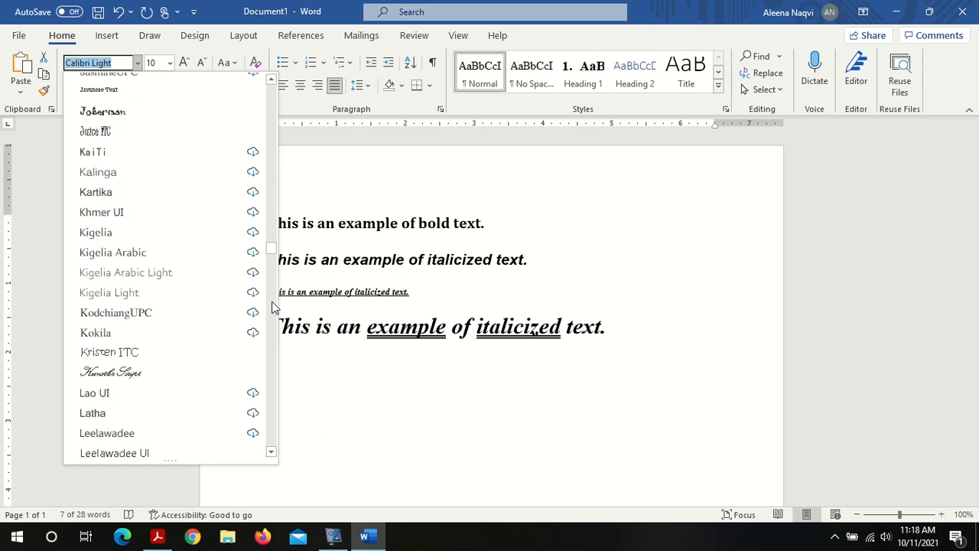
pyautogui.scroll(-15, 273, 307)
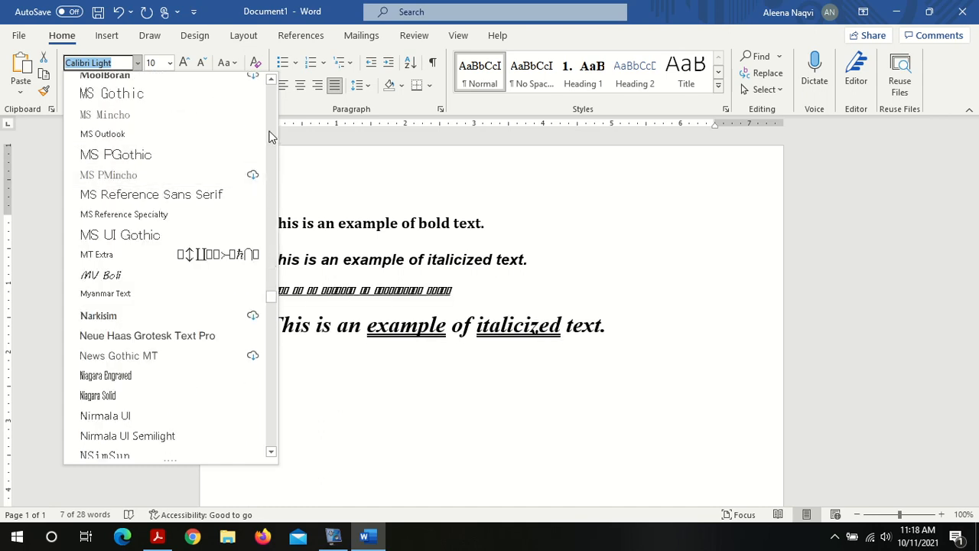
pyautogui.scroll(20, 269, 136)
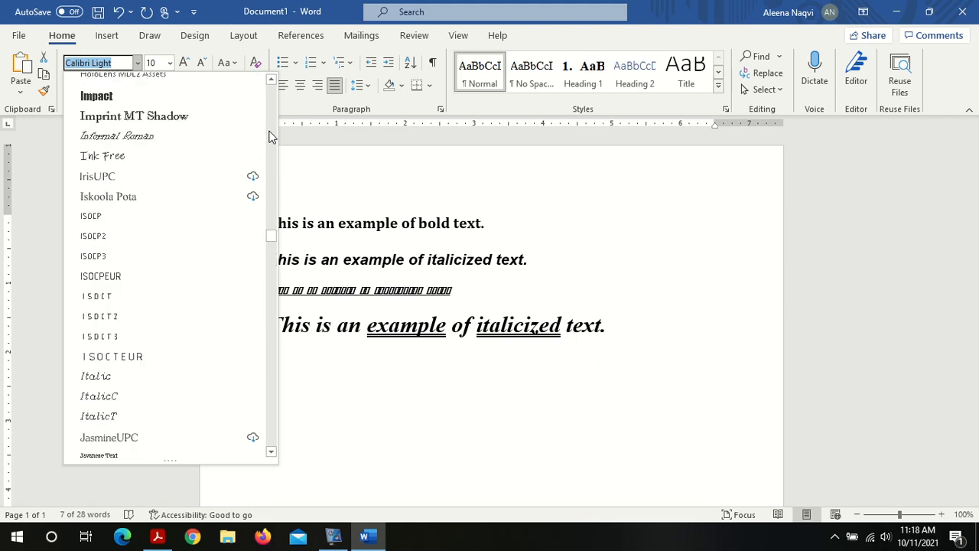
pyautogui.scroll(10, 269, 136)
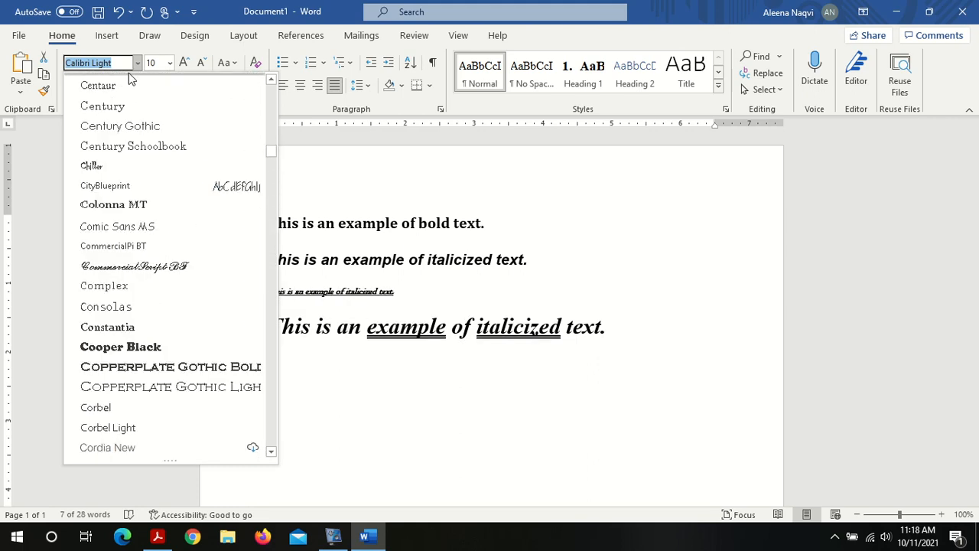
pyautogui.scroll(15, 272, 94)
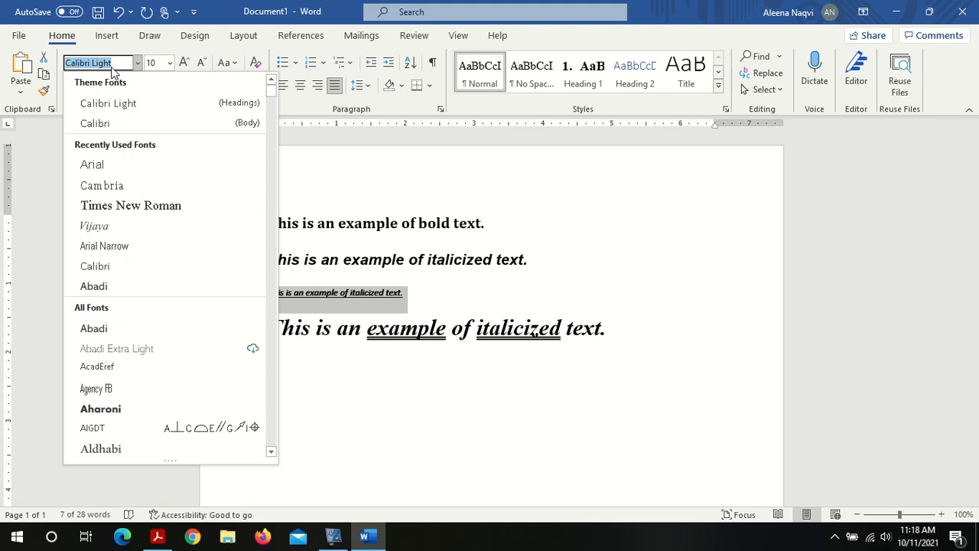
pyautogui.write('Times New Romanme')
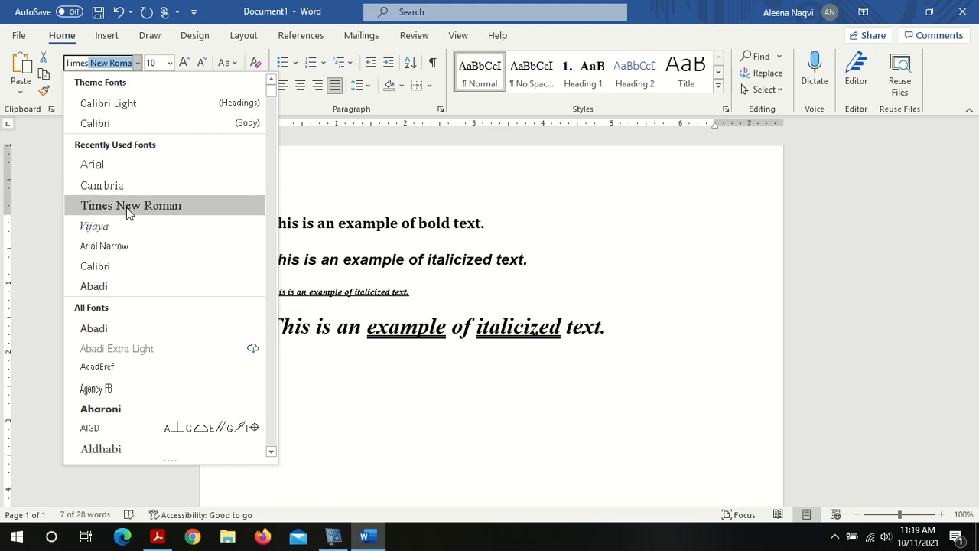
pyautogui.click(127, 207)
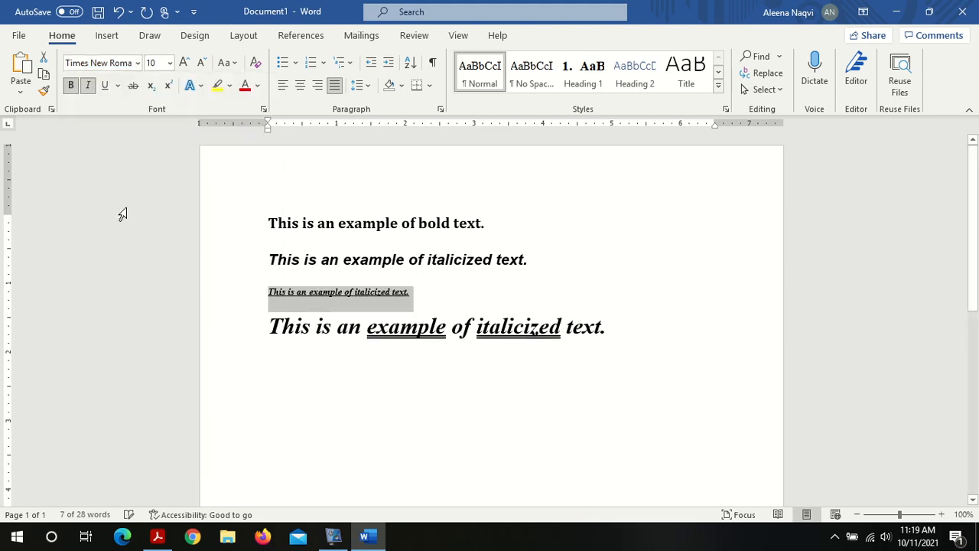
# Step: Inspect the large fourth sentence's font, size and case options without changing them
pyautogui.click(425, 316)
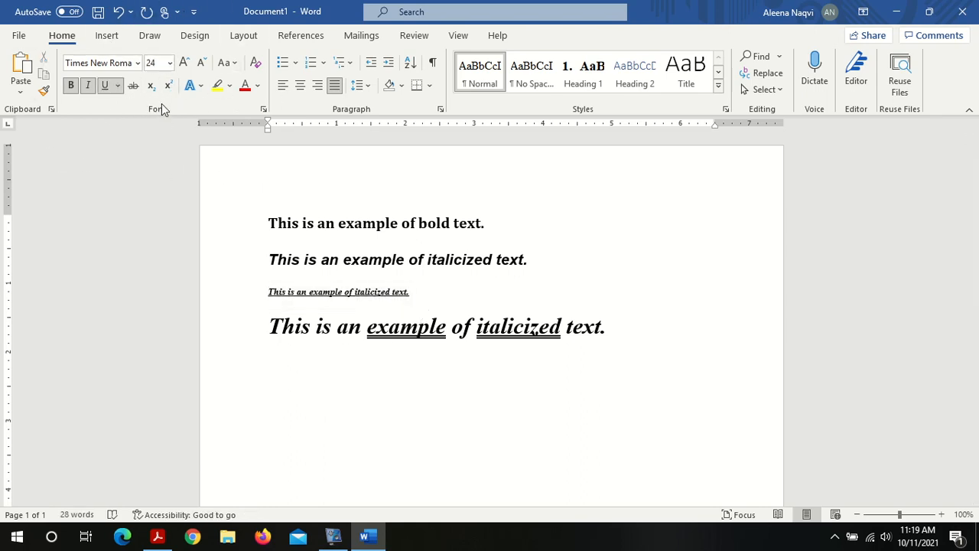
pyautogui.click(138, 67)
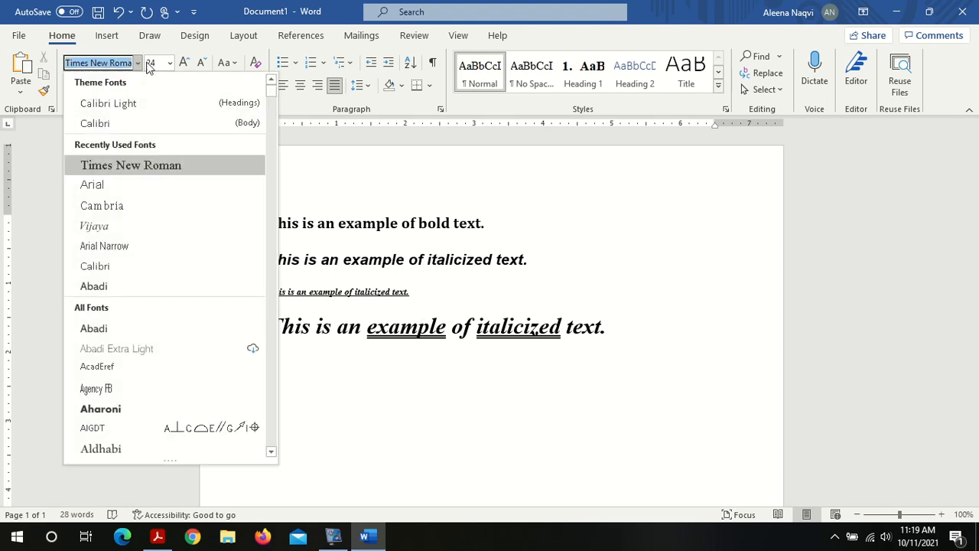
pyautogui.click(171, 63)
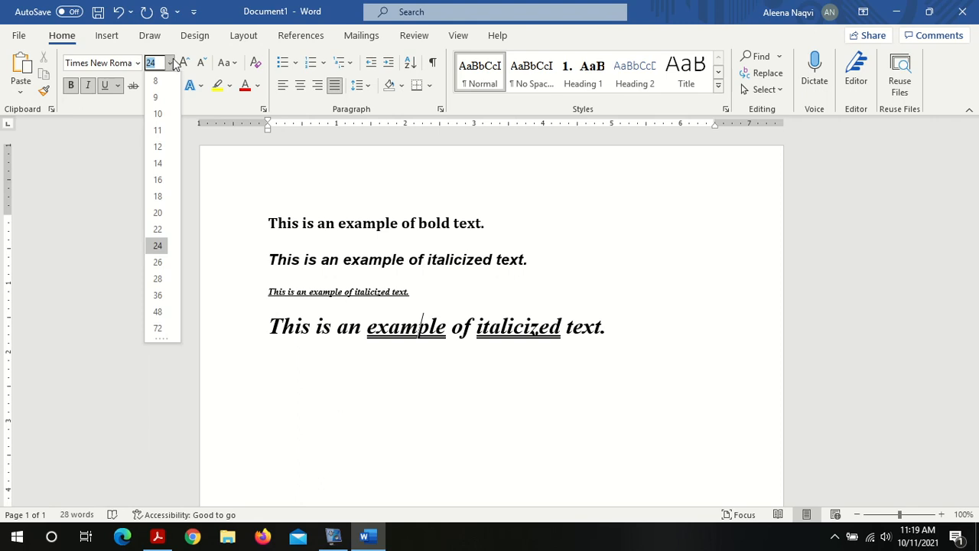
pyautogui.click(221, 168)
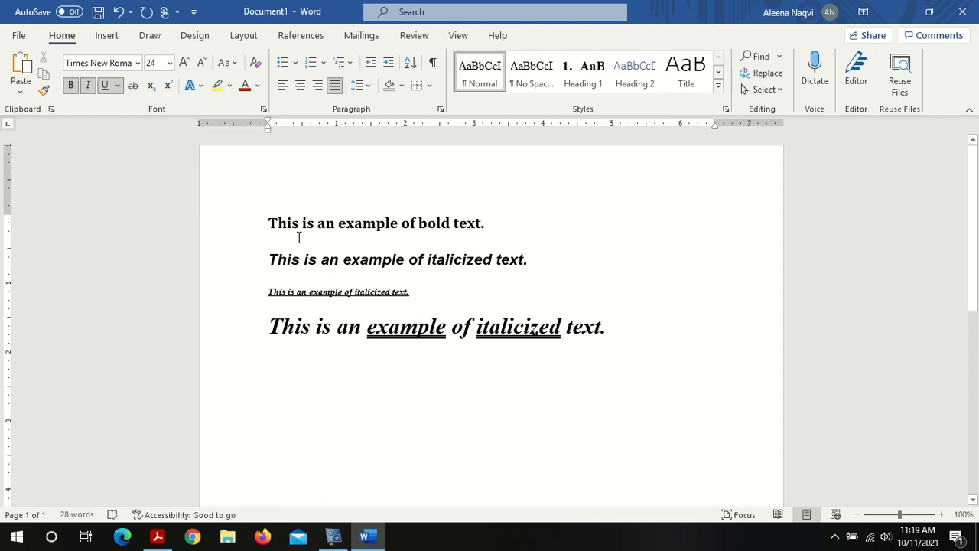
pyautogui.click(236, 65)
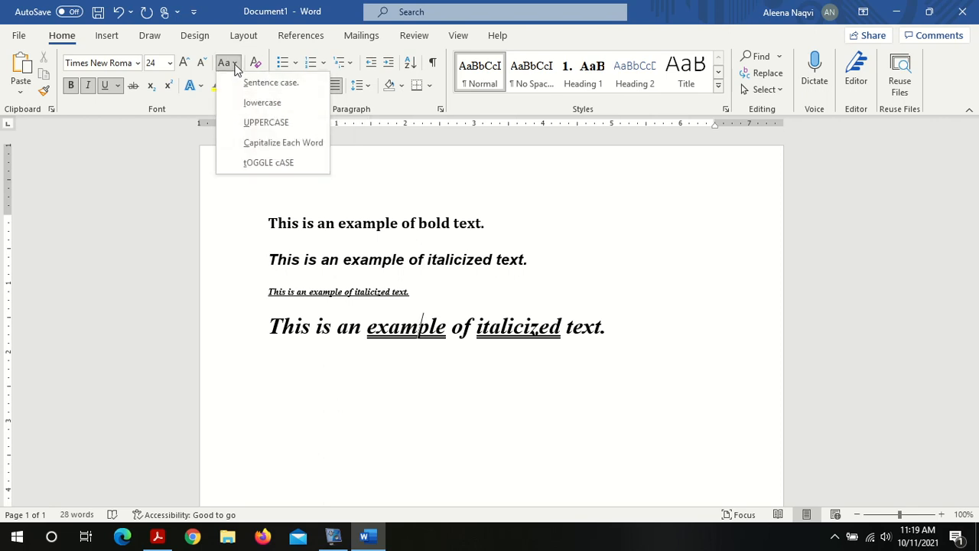
pyautogui.click(305, 261)
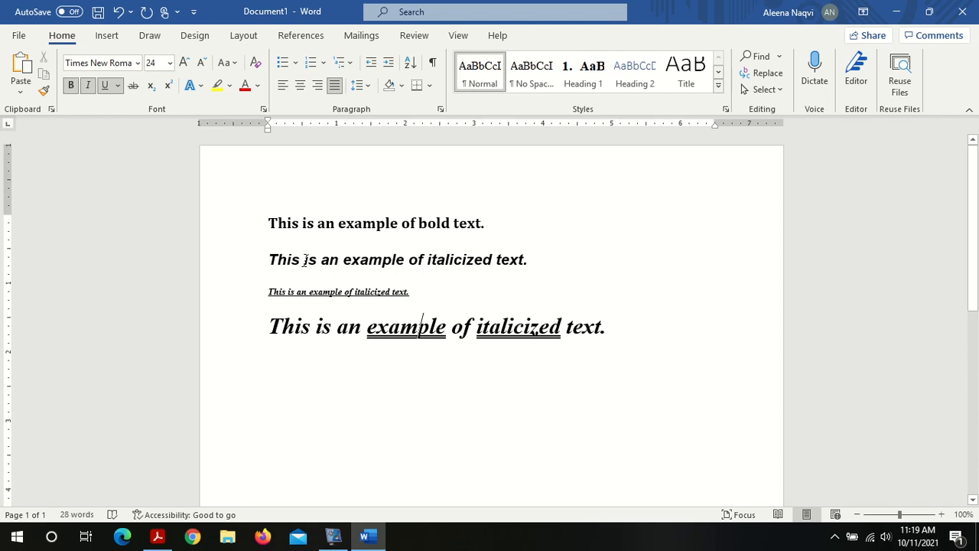
# Step: Change the case of the second sentence to UPPERCASE
pyautogui.tripleClick(305, 260)
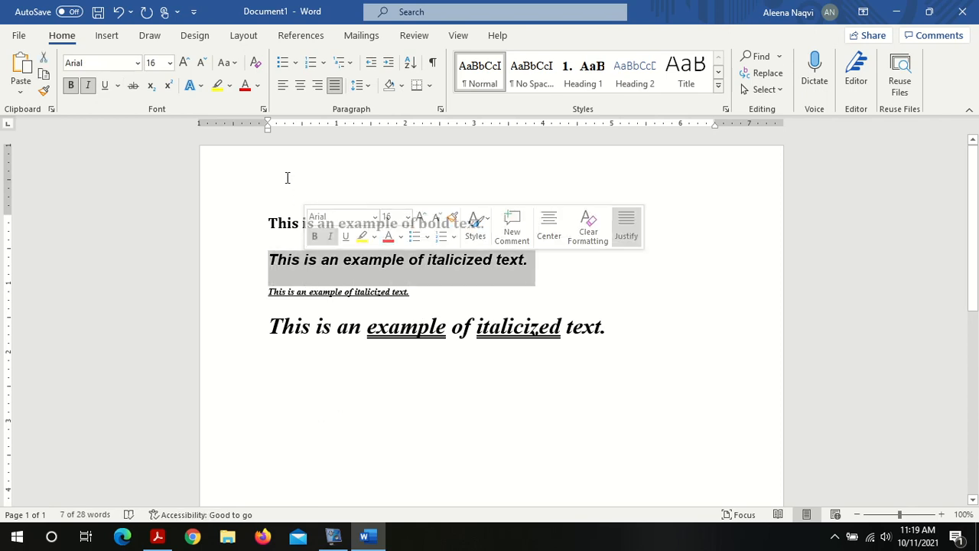
pyautogui.click(228, 63)
pyautogui.click(260, 123)
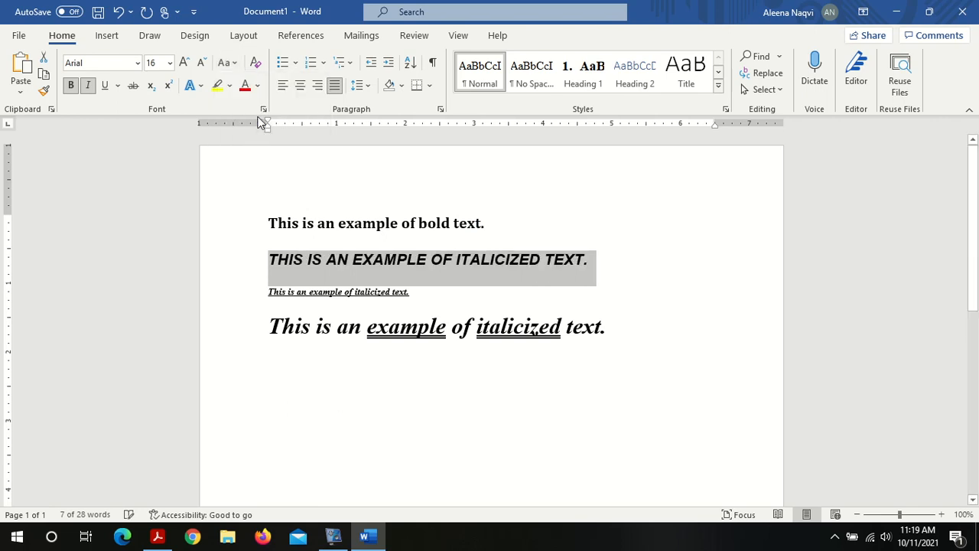
# Step: Change the second sentence to lowercase, then to Capitalize Each Word
pyautogui.tripleClick(343, 260)
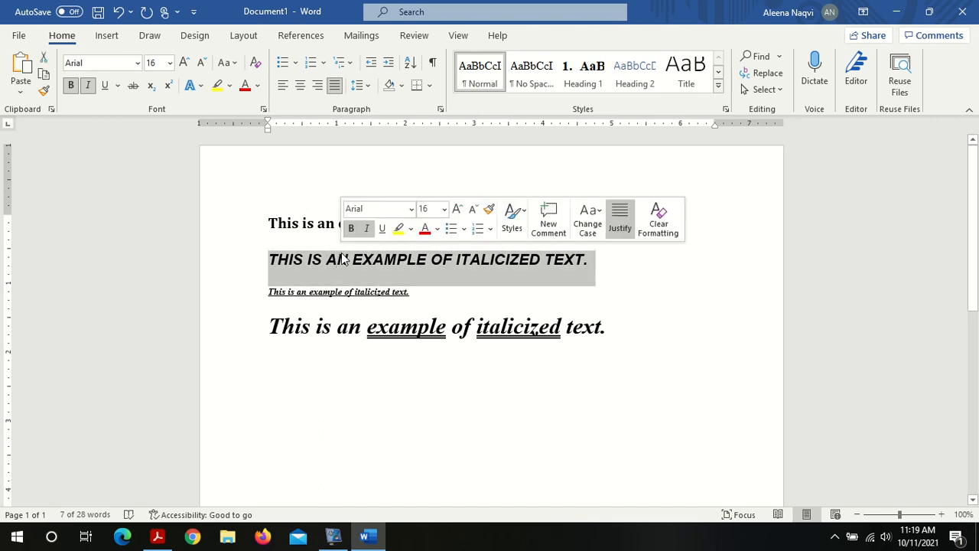
pyautogui.click(227, 63)
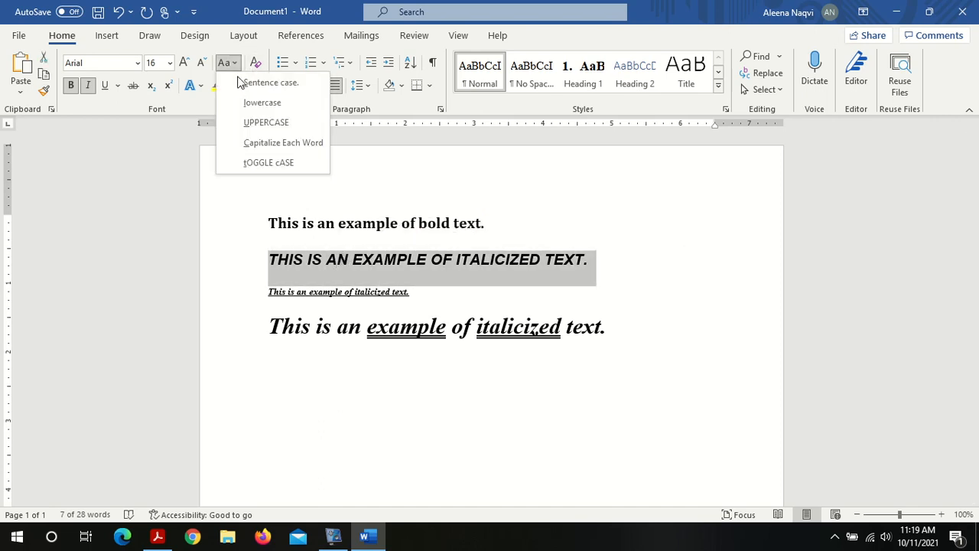
pyautogui.click(261, 102)
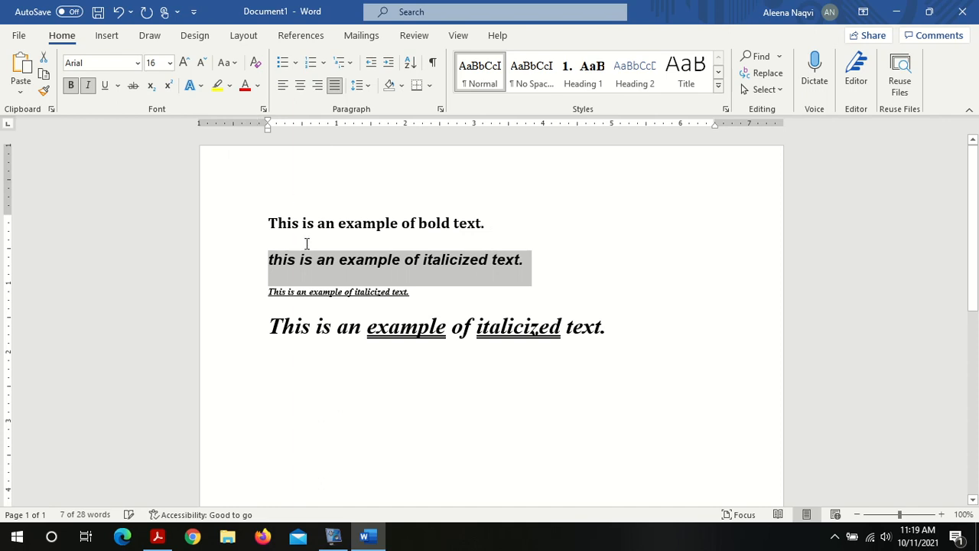
pyautogui.click(234, 63)
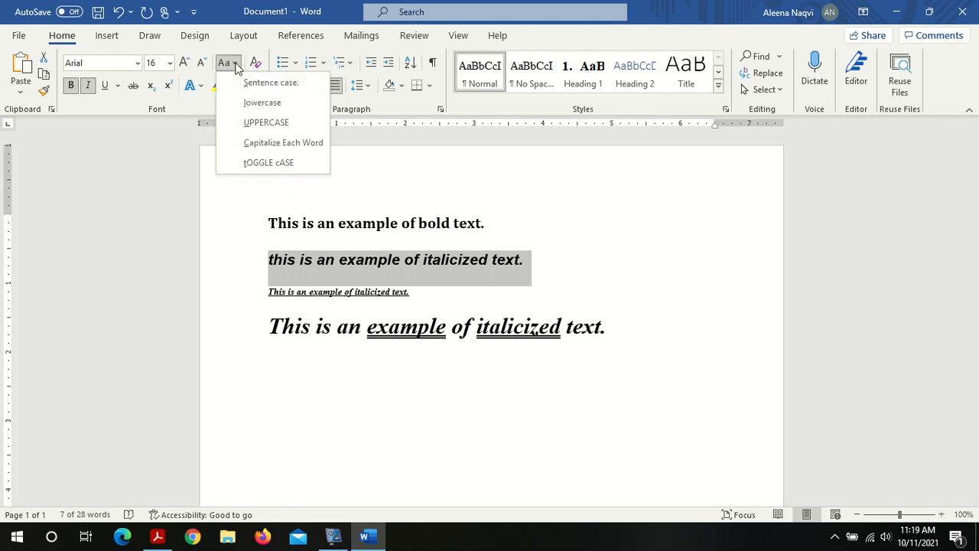
pyautogui.click(258, 143)
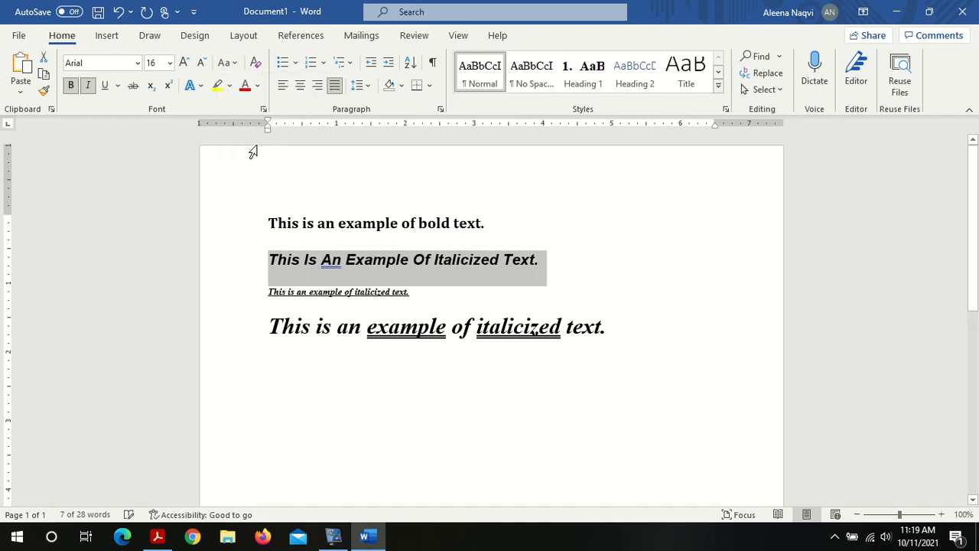
pyautogui.click(294, 262)
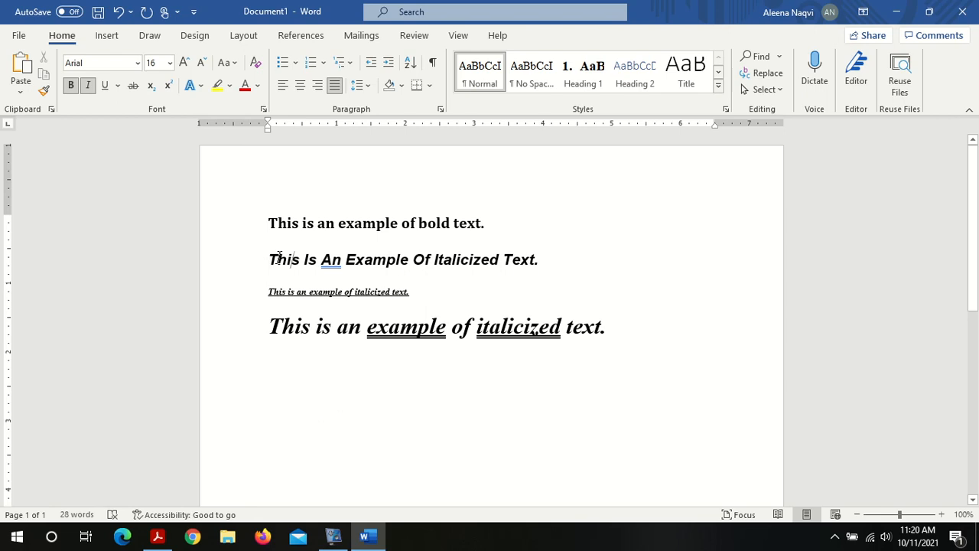
# Step: Change the second sentence to Sentence case
pyautogui.doubleClick(337, 260)
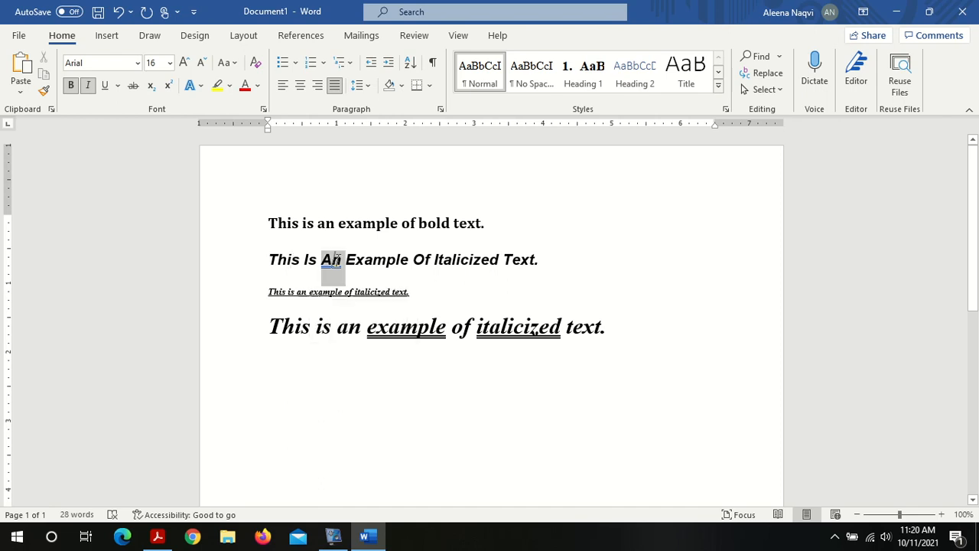
pyautogui.tripleClick(337, 260)
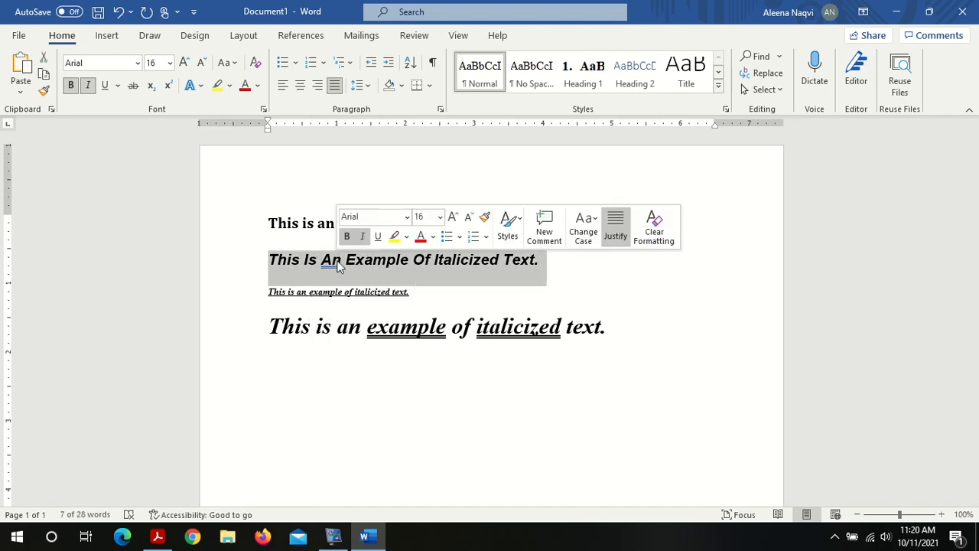
pyautogui.click(232, 62)
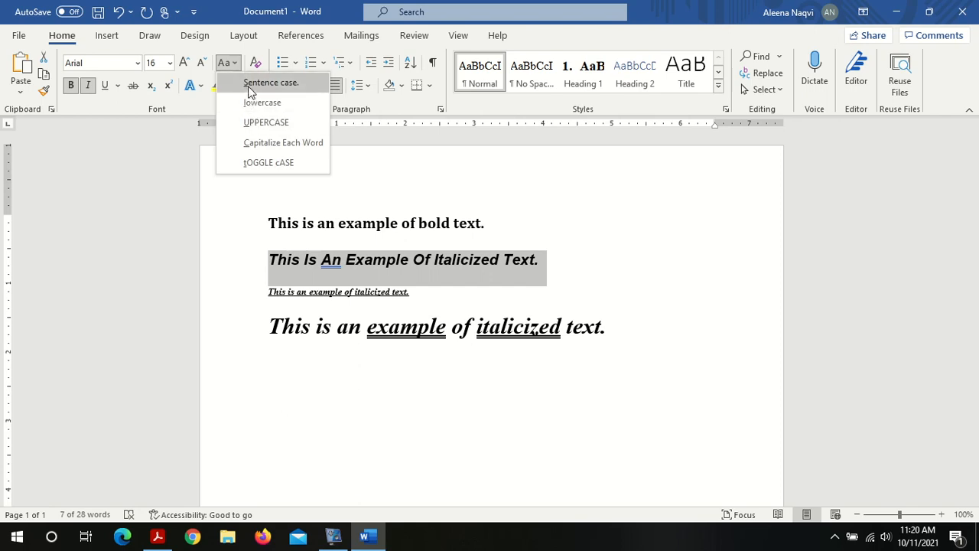
pyautogui.click(250, 84)
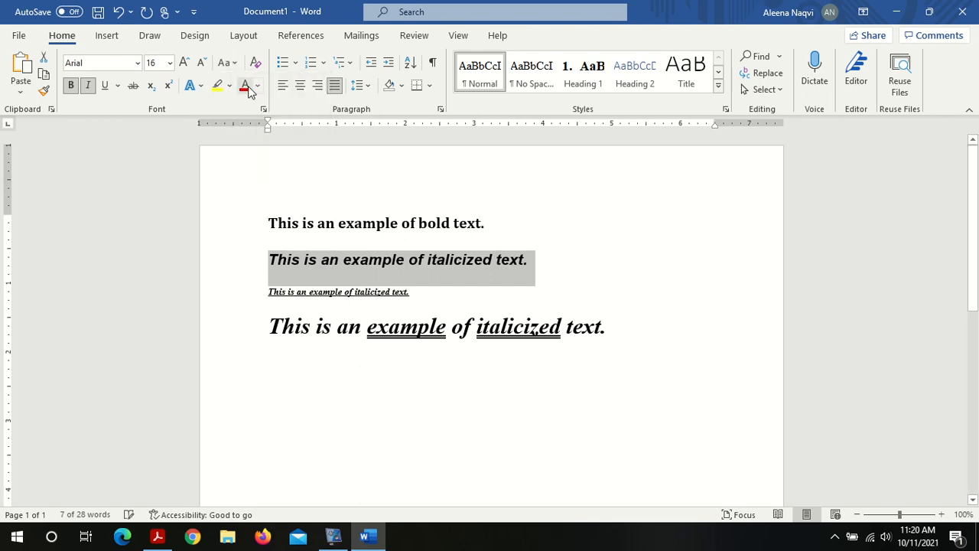
pyautogui.click(281, 265)
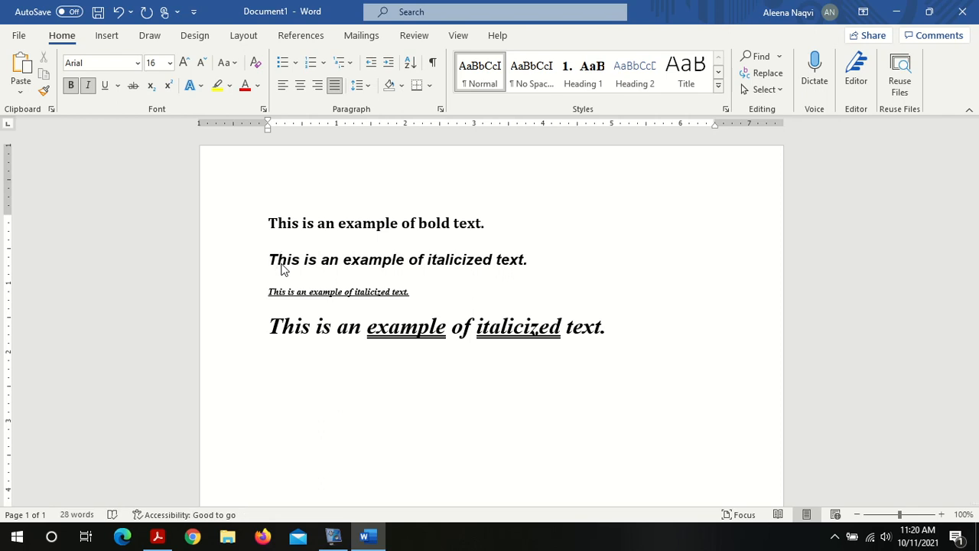
# Step: Reapply UPPERCASE to the second sentence
pyautogui.tripleClick(305, 261)
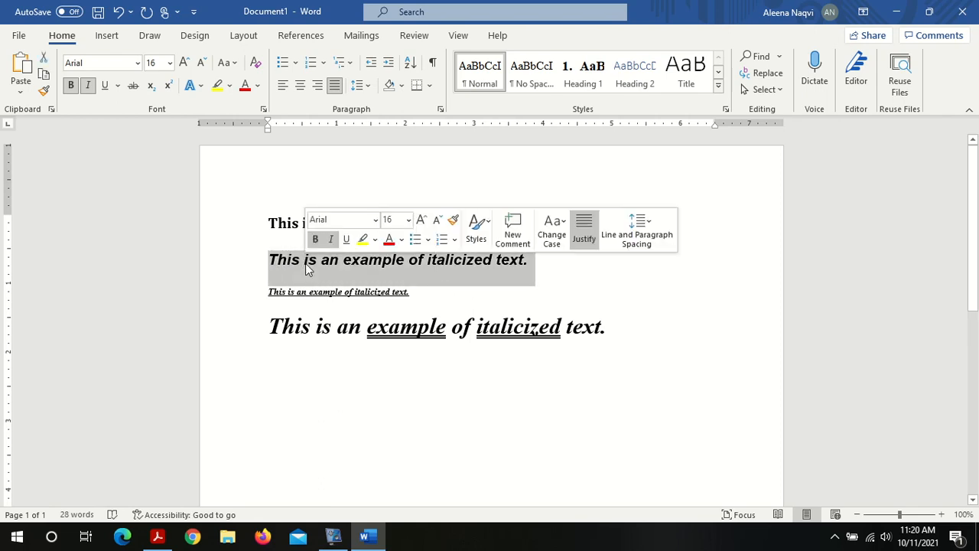
pyautogui.click(235, 64)
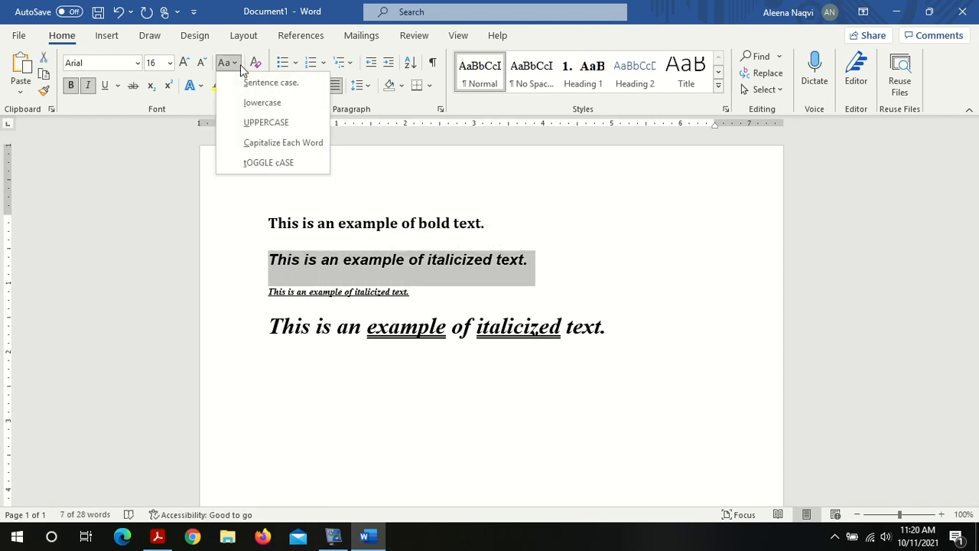
pyautogui.click(266, 124)
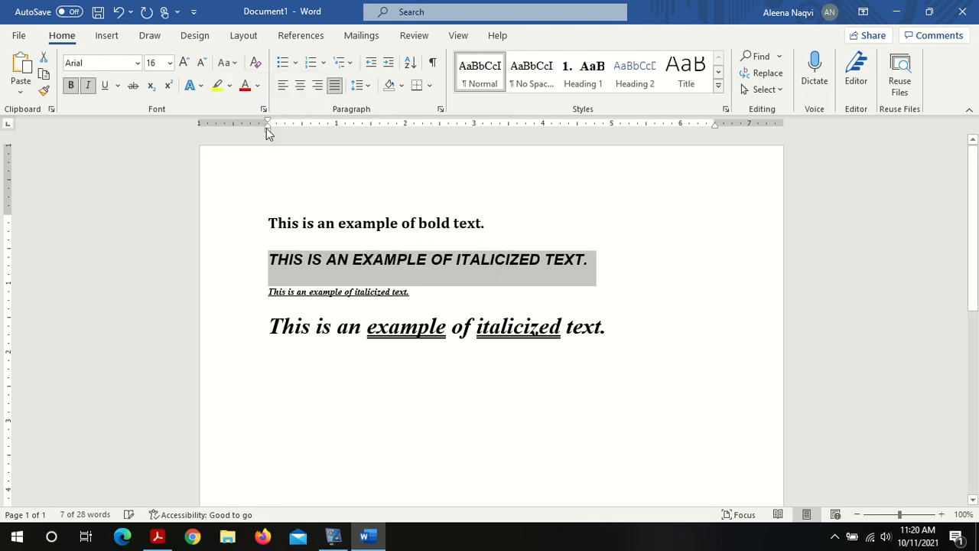
pyautogui.click(357, 263)
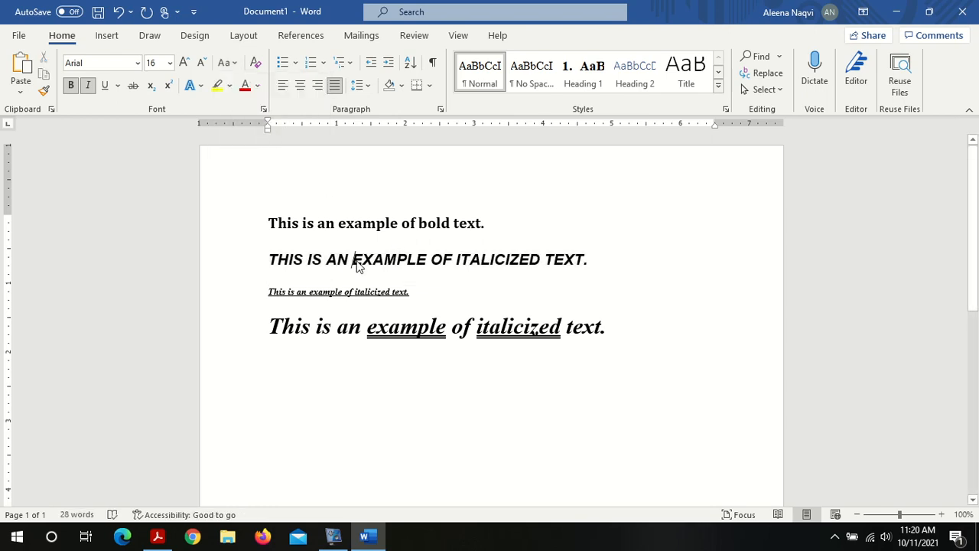
# Step: Set the font colour of the first sentence to red
pyautogui.tripleClick(329, 226)
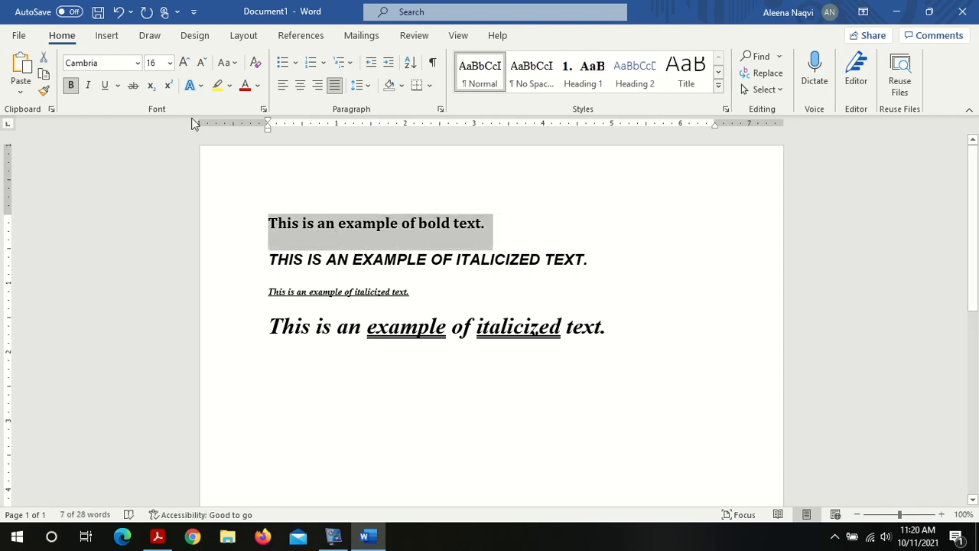
pyautogui.click(257, 86)
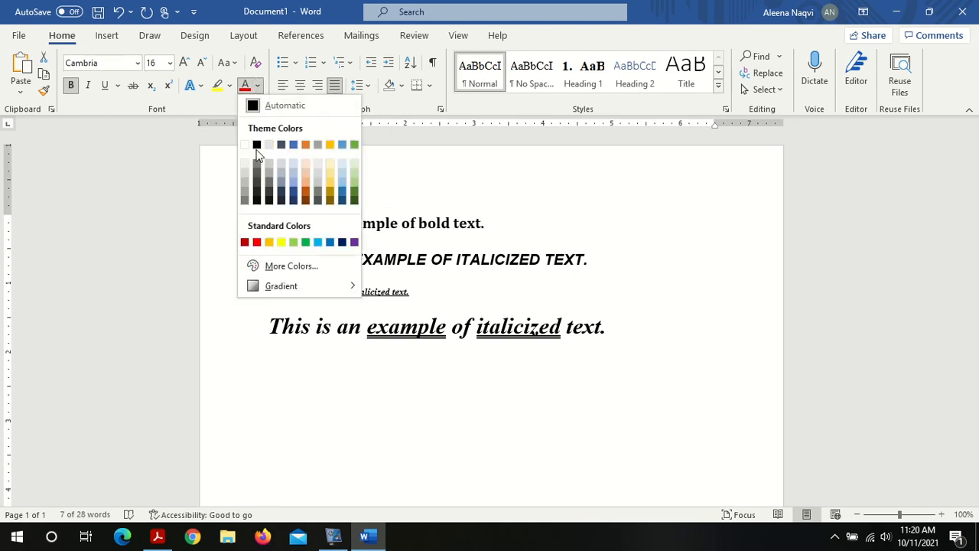
pyautogui.click(257, 242)
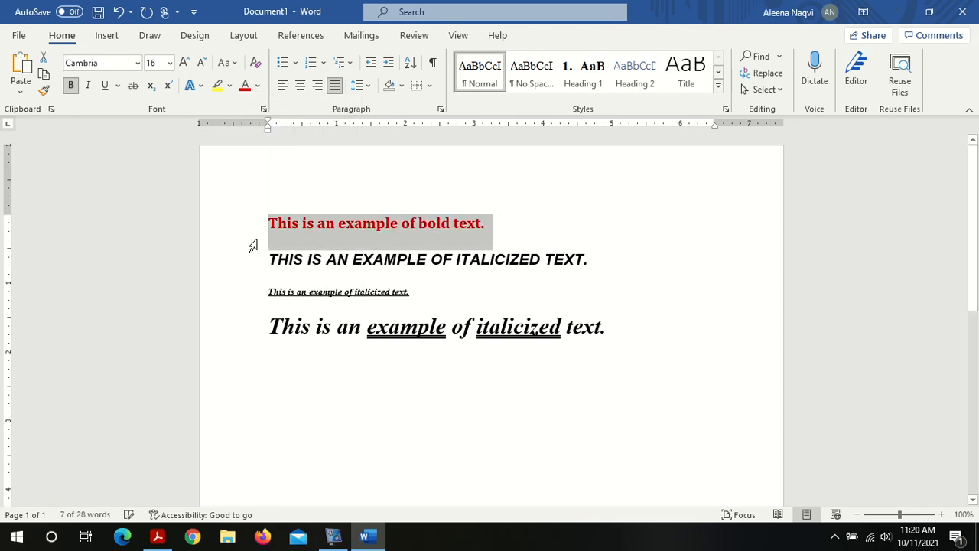
# Step: Set the font colour of the second sentence to dark red
pyautogui.tripleClick(346, 259)
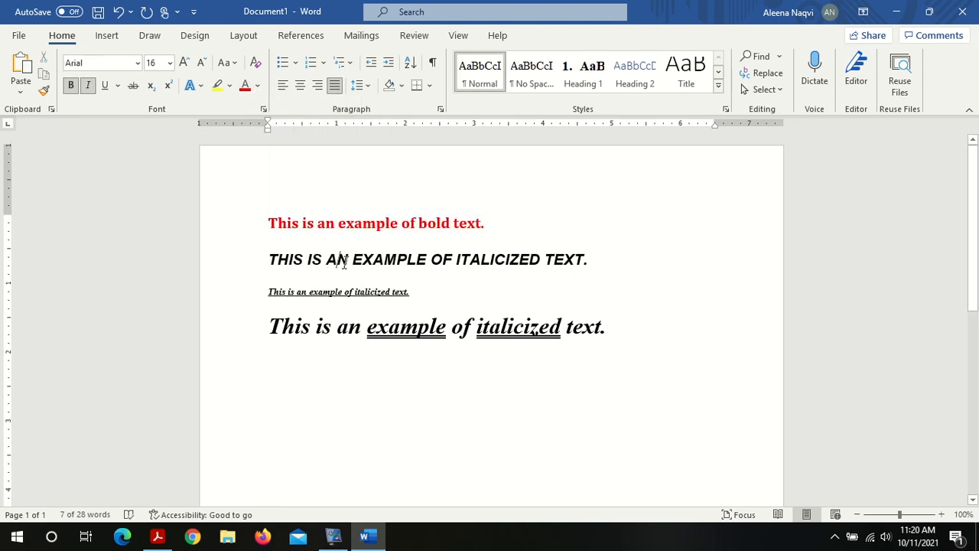
pyautogui.click(257, 86)
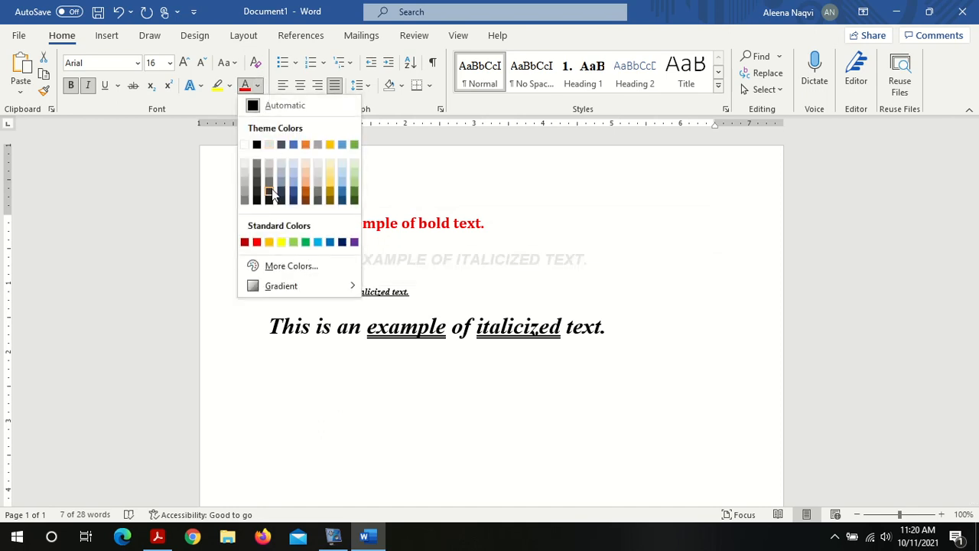
pyautogui.click(243, 243)
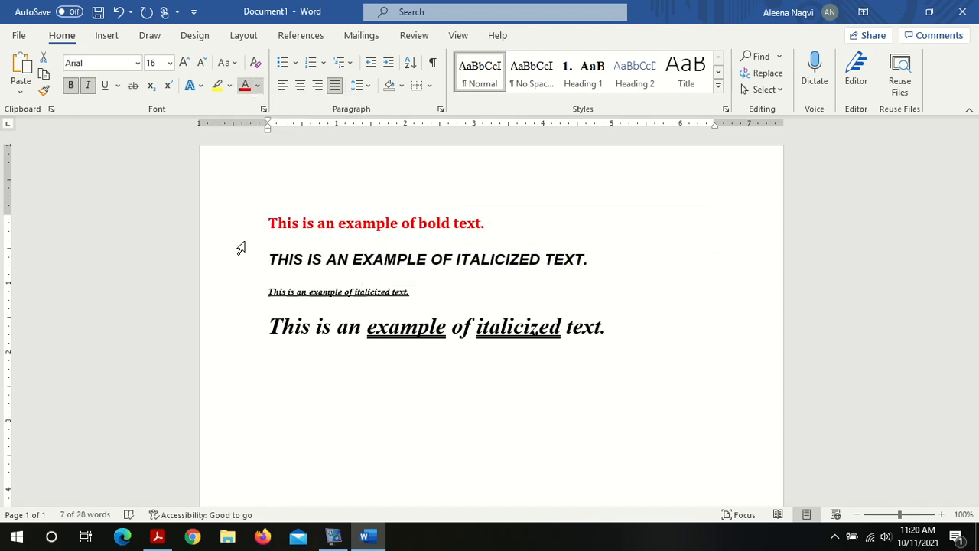
# Step: Try a yellow font colour on the third sentence, then reset its colour to Automatic
pyautogui.tripleClick(301, 300)
pyautogui.click(260, 86)
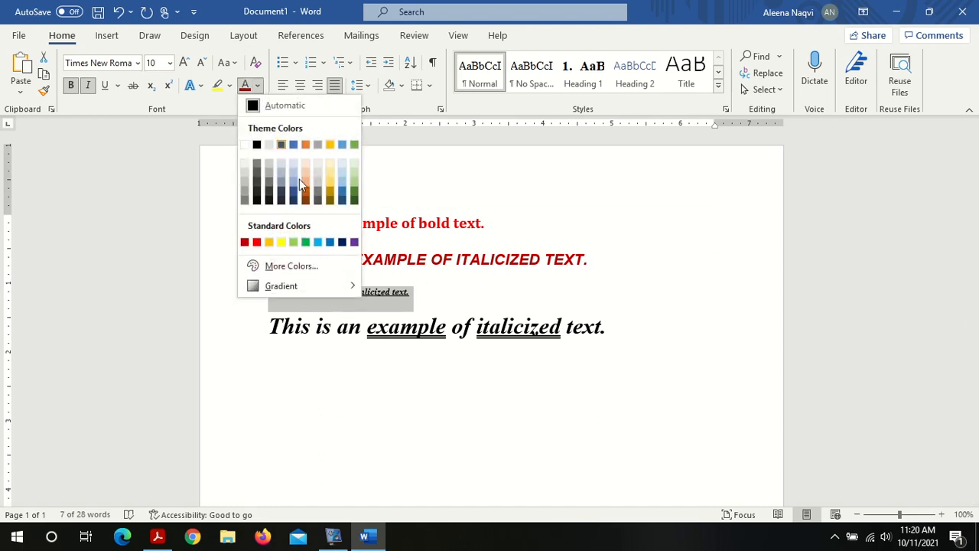
pyautogui.click(280, 240)
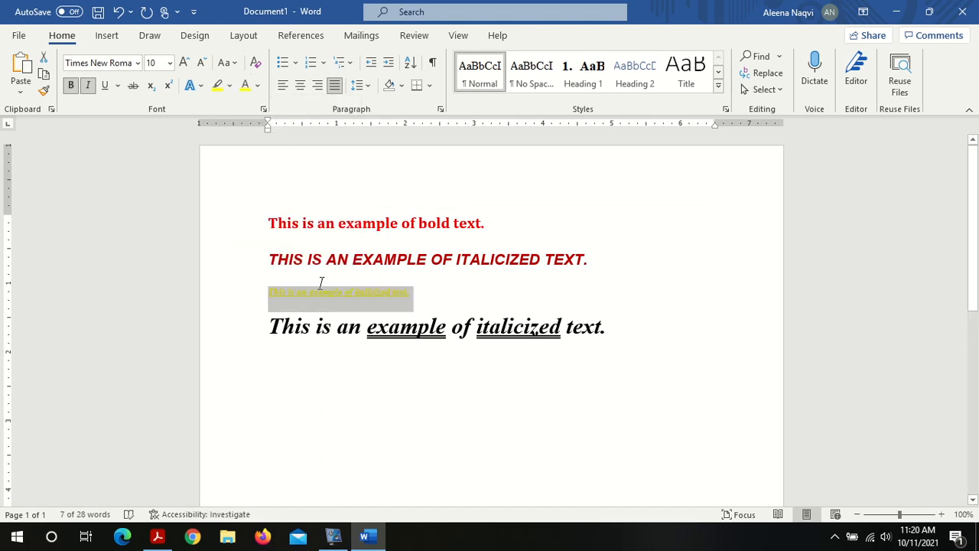
pyautogui.click(258, 86)
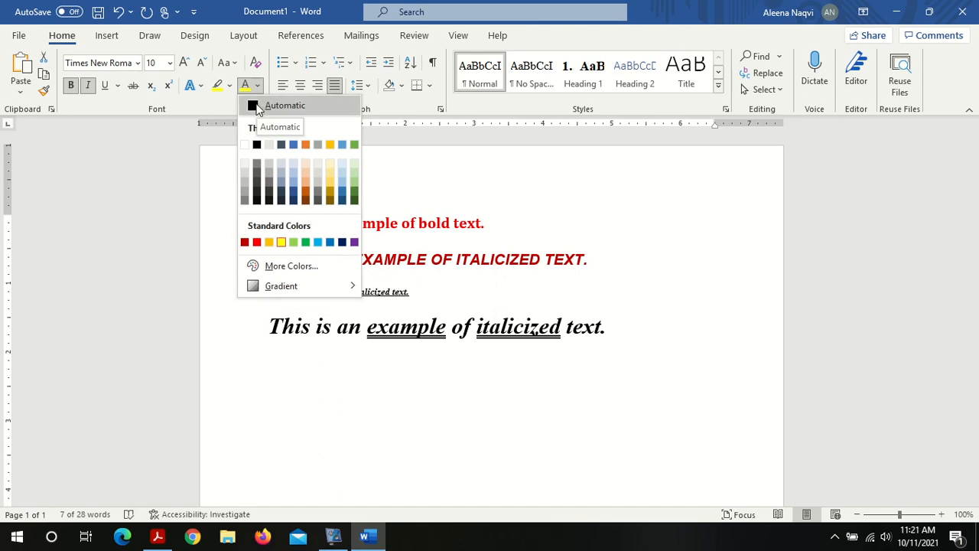
pyautogui.click(258, 107)
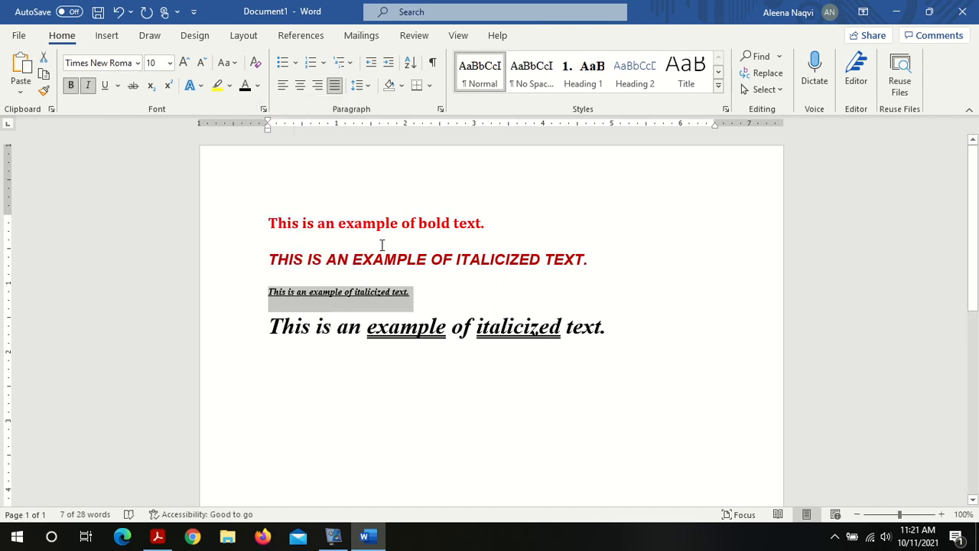
pyautogui.click(416, 299)
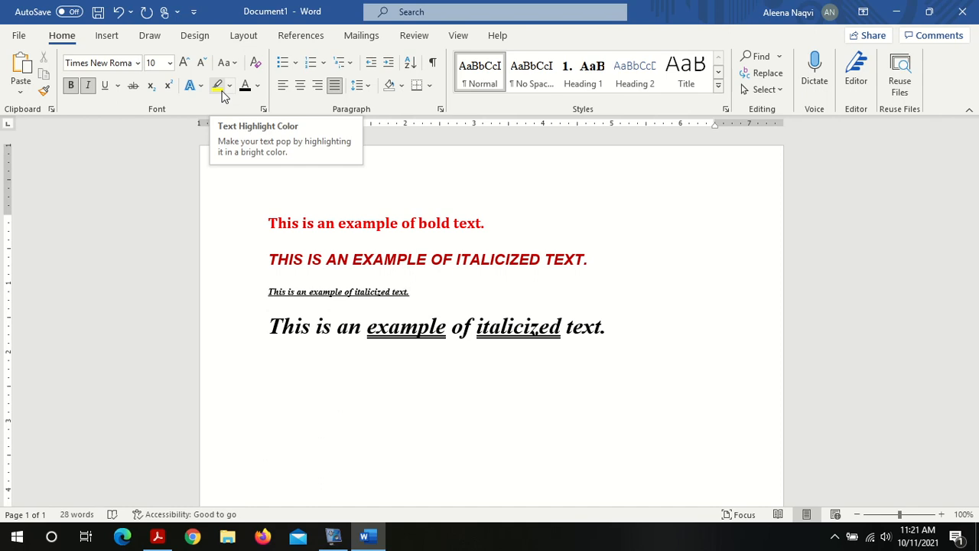
# Step: Highlight the third sentence in yellow, then remove the highlight again
pyautogui.tripleClick(362, 287)
pyautogui.doubleClick(364, 292)
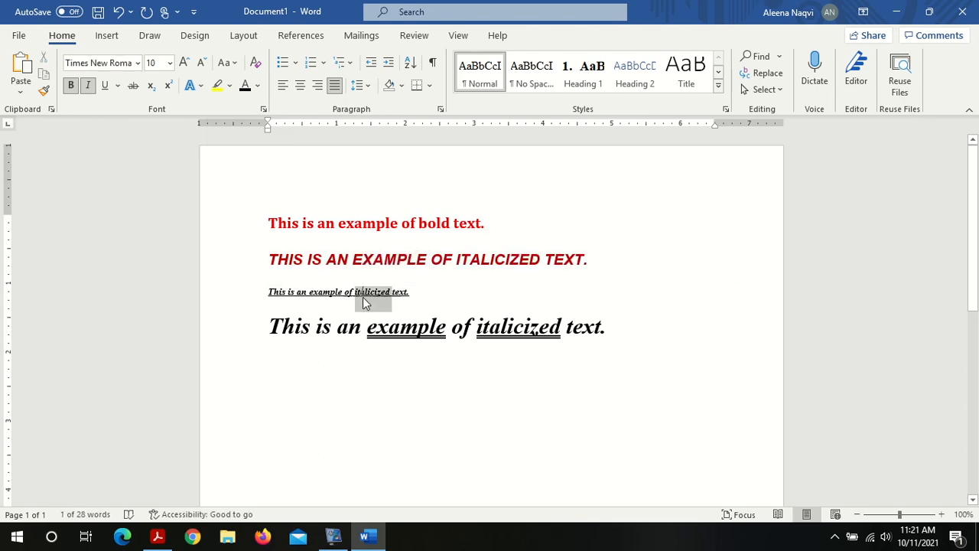
pyautogui.tripleClick(363, 297)
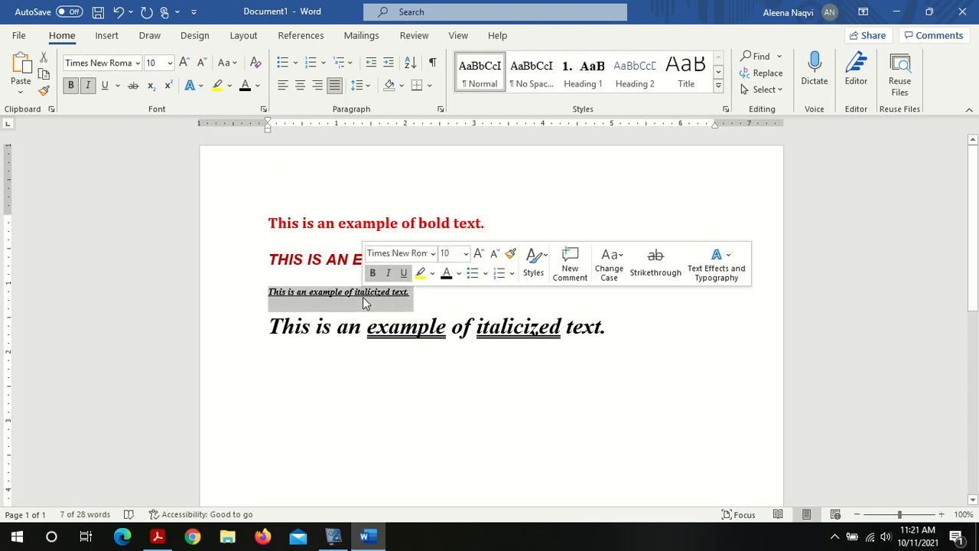
pyautogui.click(222, 91)
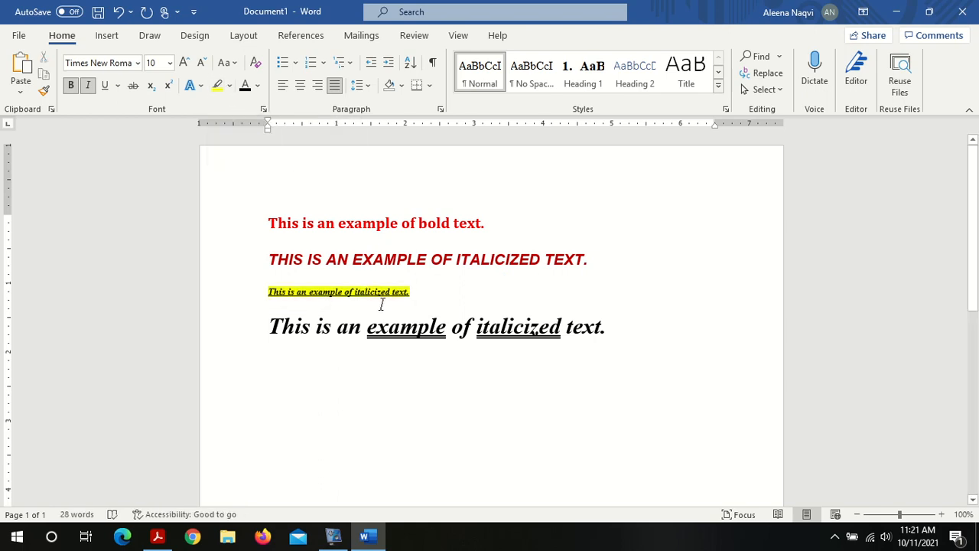
pyautogui.tripleClick(375, 296)
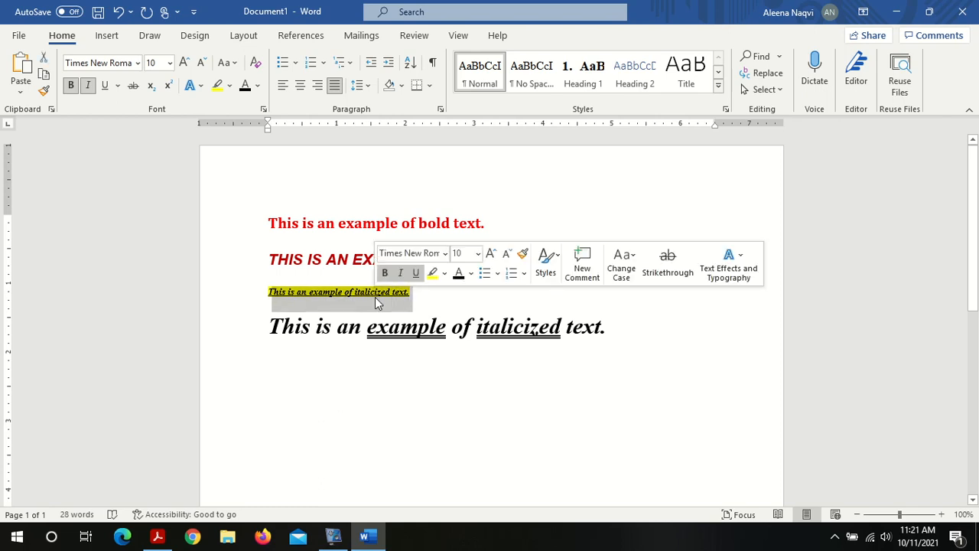
pyautogui.click(218, 89)
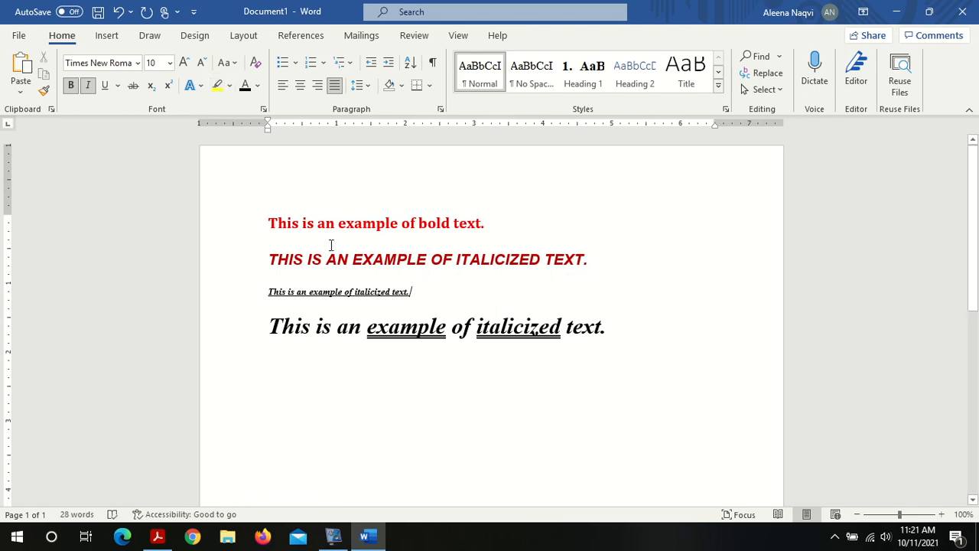
pyautogui.click(203, 88)
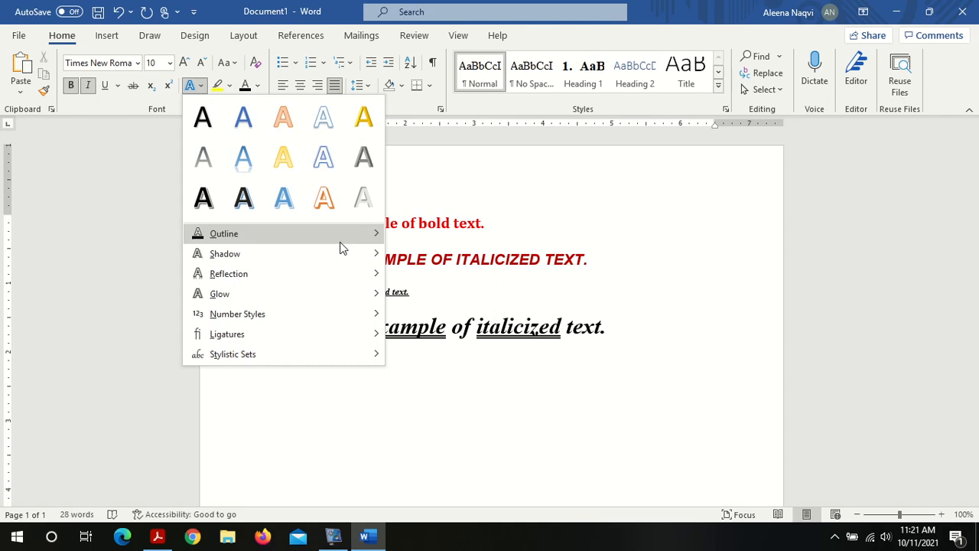
pyautogui.moveTo(341, 254)
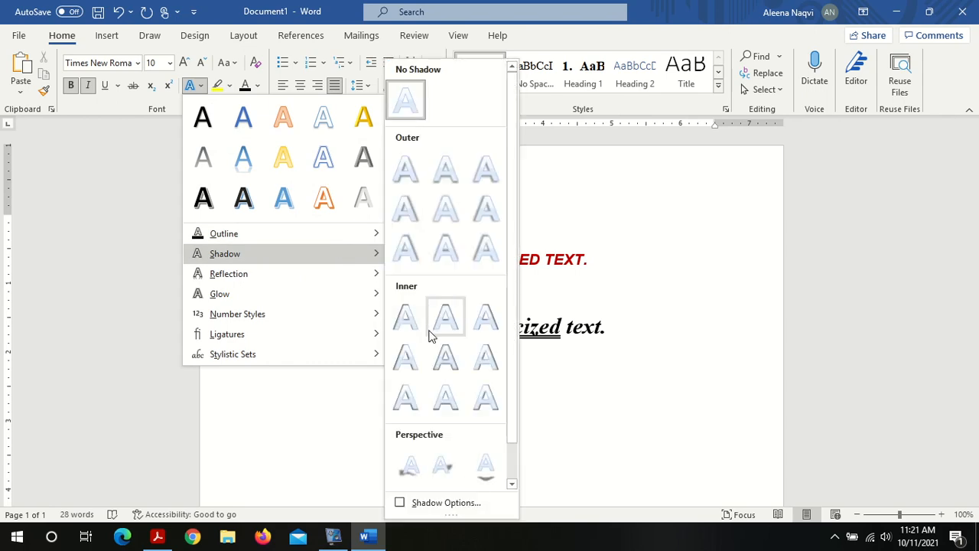
pyautogui.click(560, 342)
# Step: Apply the orange outlined text effect to the fourth sentence
pyautogui.doubleClick(559, 339)
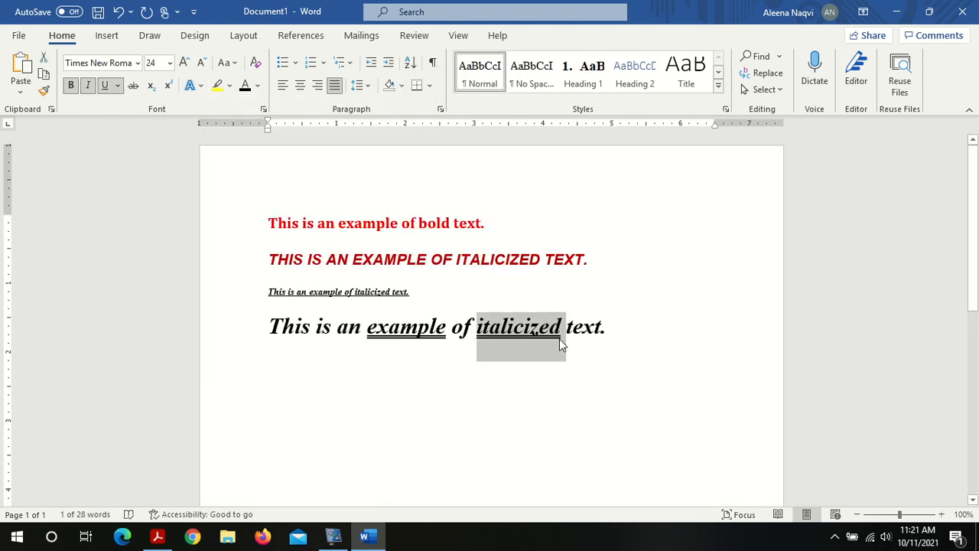
pyautogui.tripleClick(559, 339)
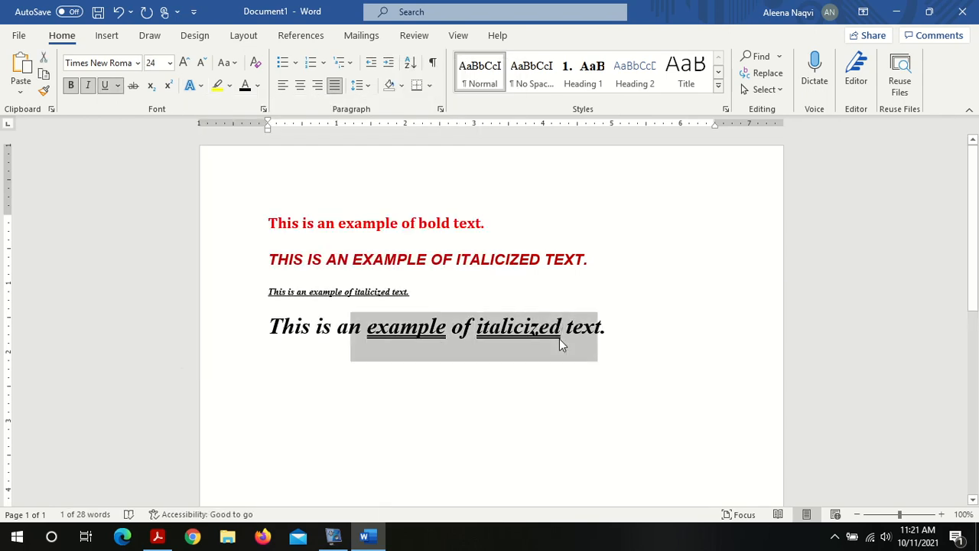
pyautogui.click(202, 86)
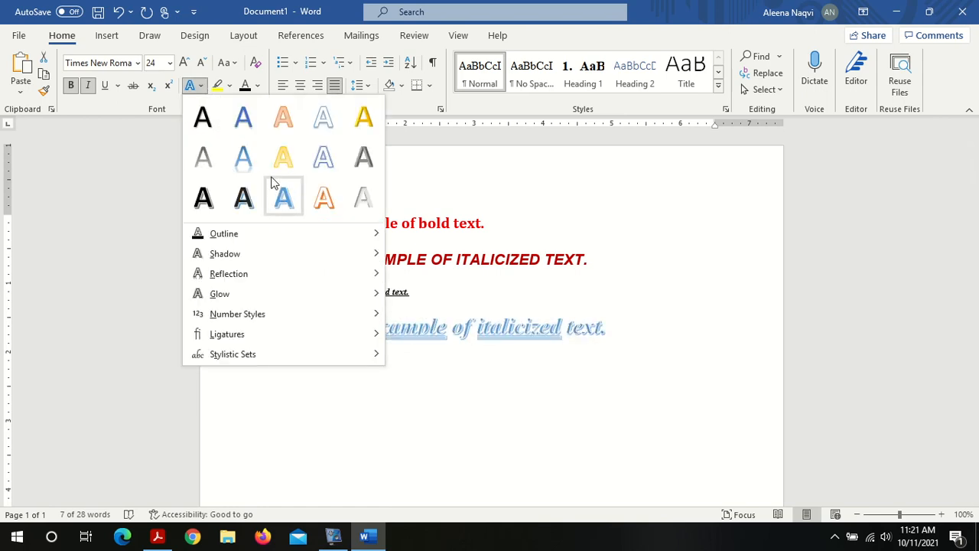
pyautogui.click(322, 197)
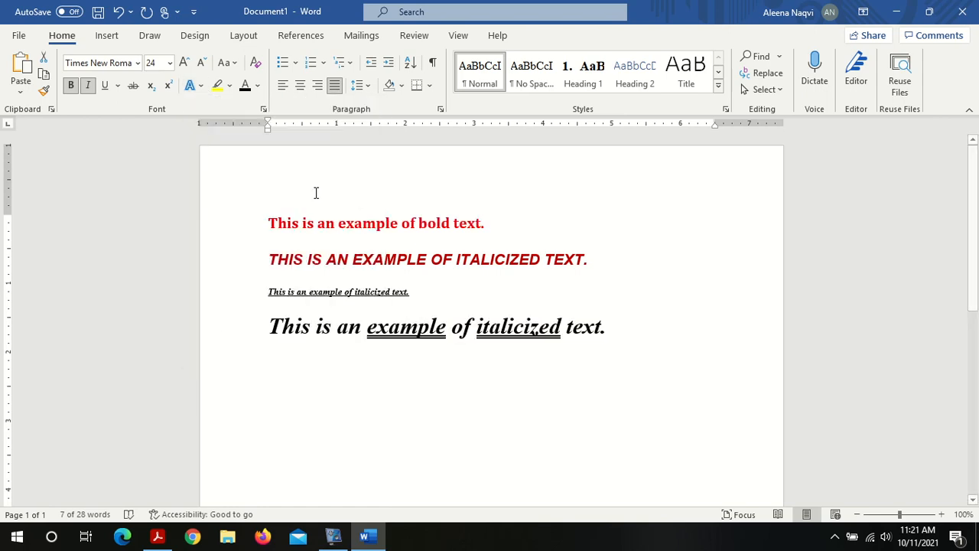
pyautogui.click(229, 86)
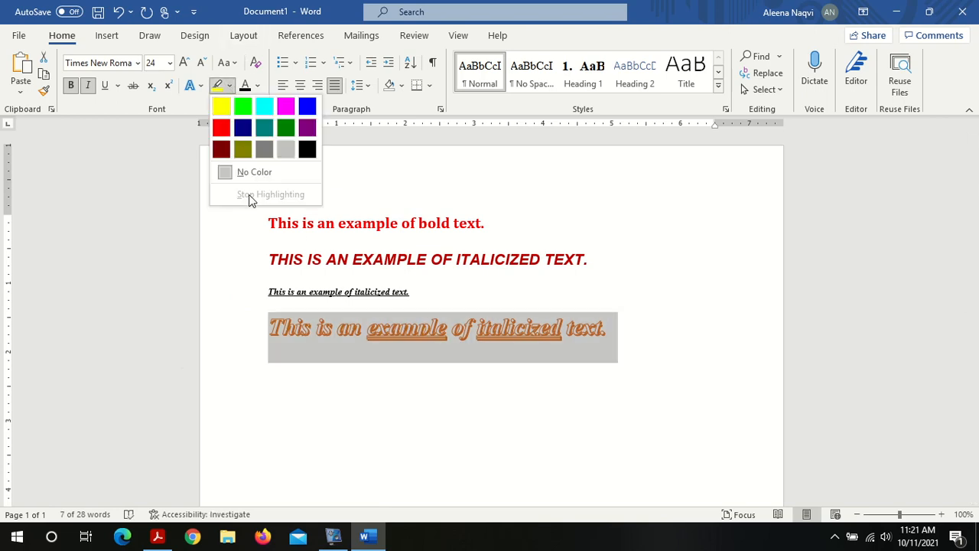
pyautogui.click(201, 87)
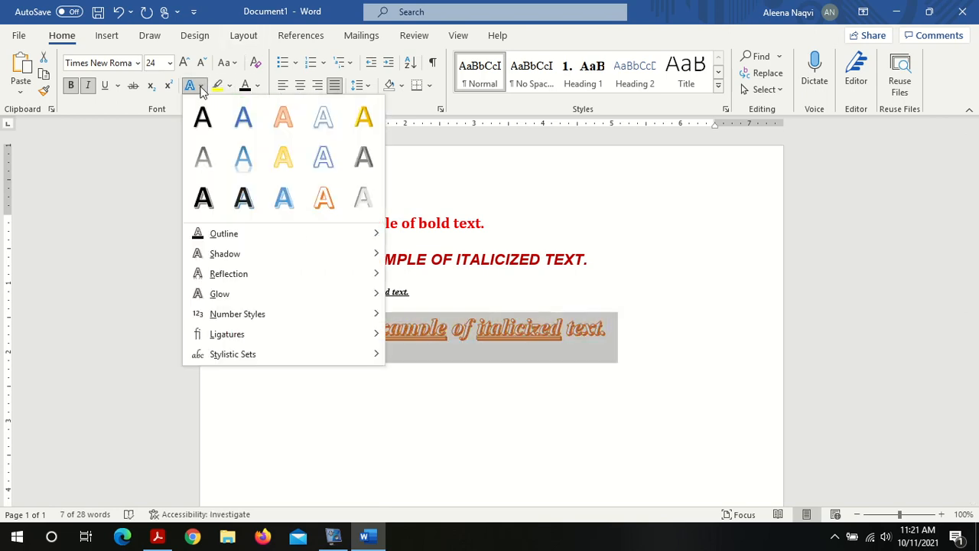
pyautogui.click(329, 199)
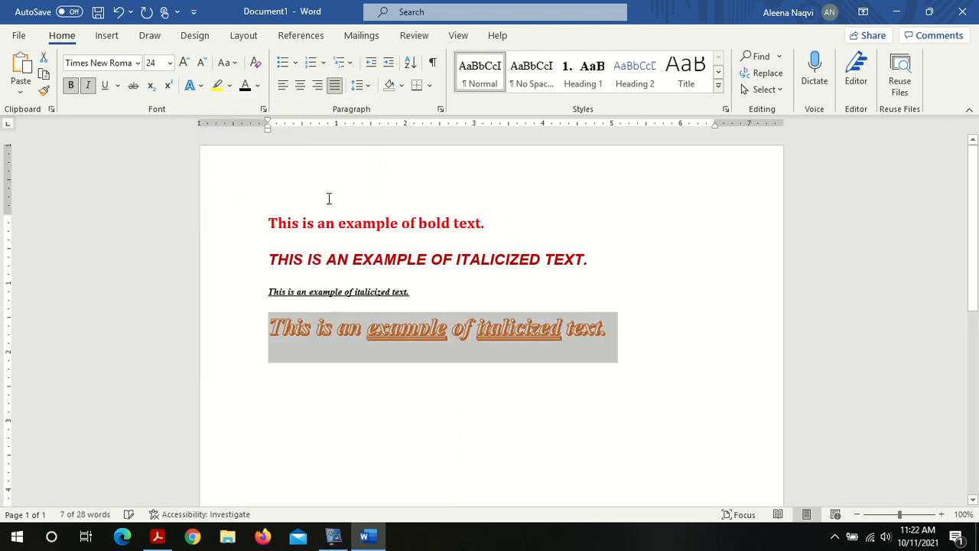
# Step: Try the grey text effect on the fourth sentence, then apply the plain black text effect
pyautogui.click(200, 86)
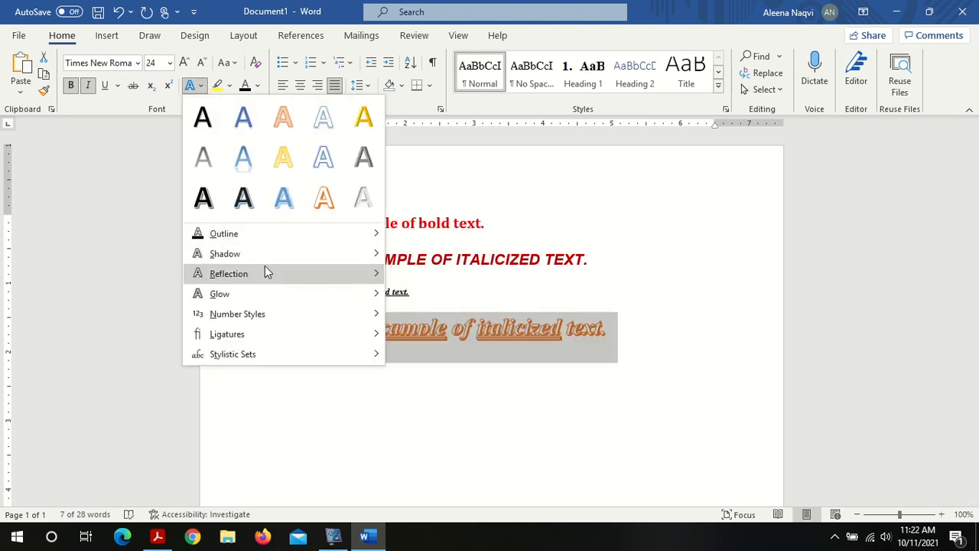
pyautogui.click(367, 163)
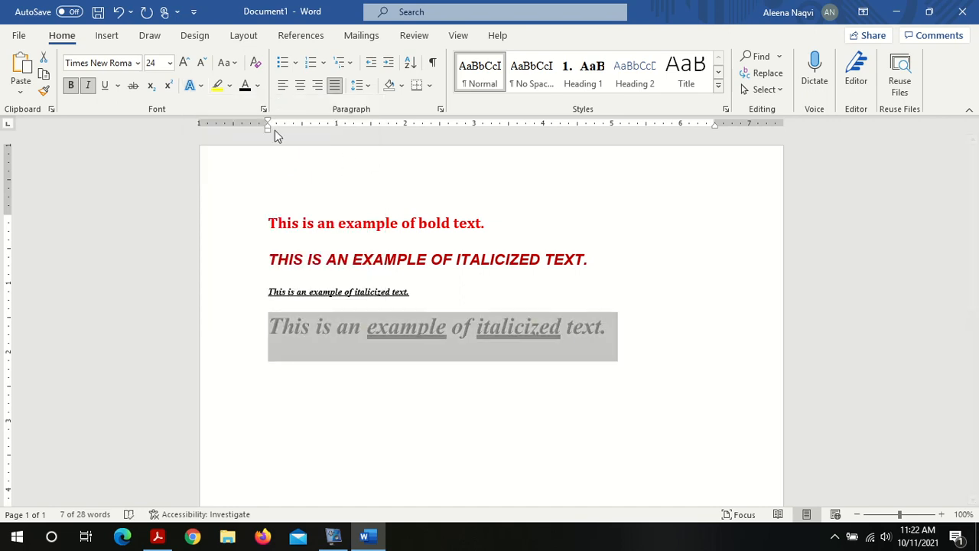
pyautogui.click(200, 87)
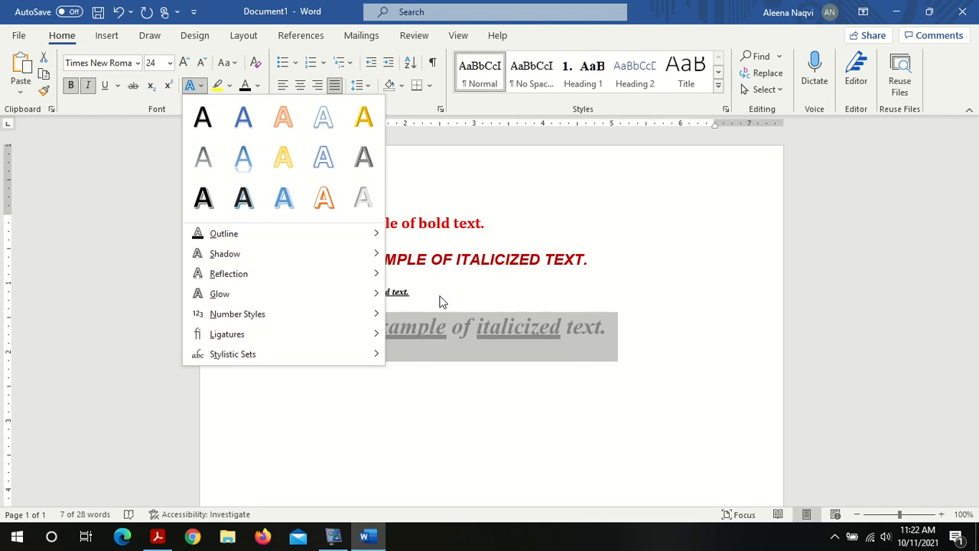
pyautogui.click(216, 121)
pyautogui.click(331, 295)
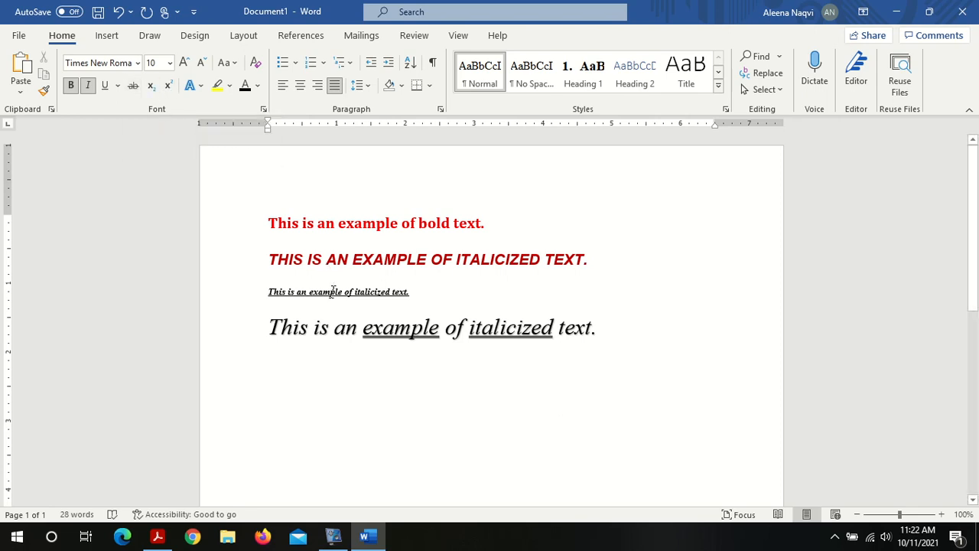
# Step: Apply strikethrough to the third sentence and to the second sentence
pyautogui.tripleClick(332, 291)
pyautogui.click(134, 86)
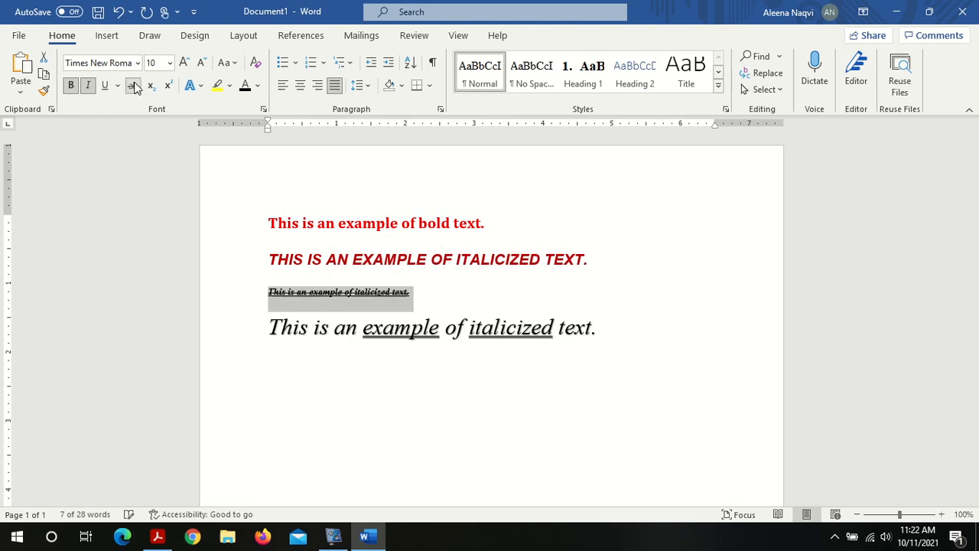
pyautogui.tripleClick(356, 260)
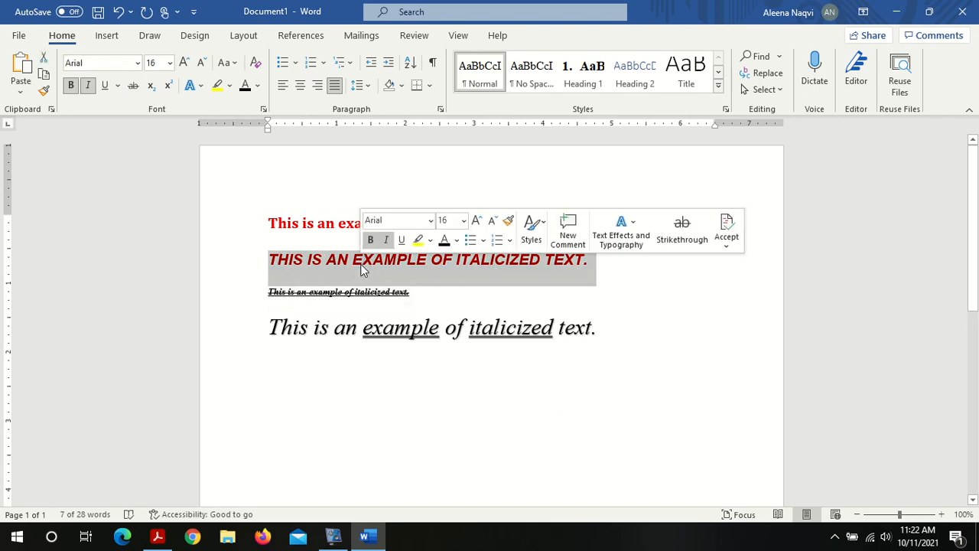
pyautogui.click(135, 91)
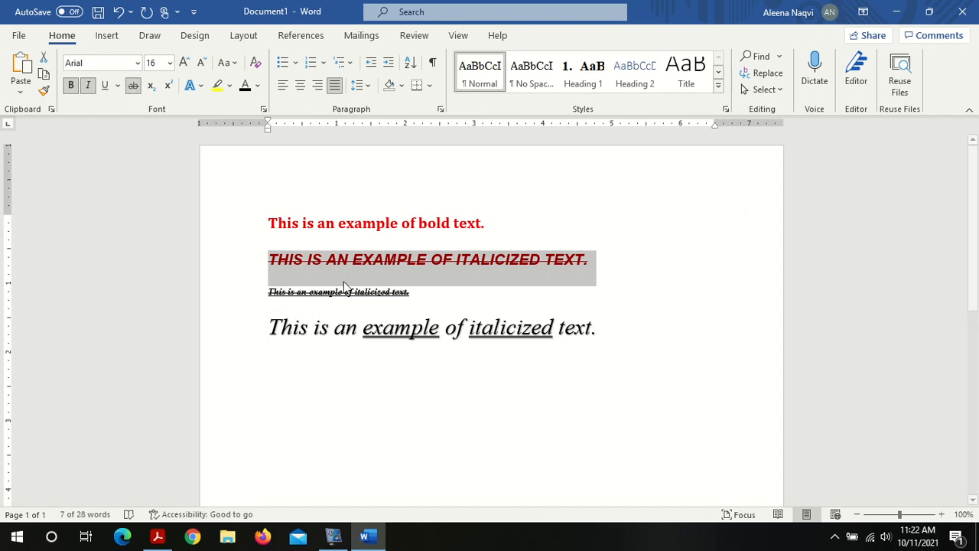
pyautogui.click(442, 291)
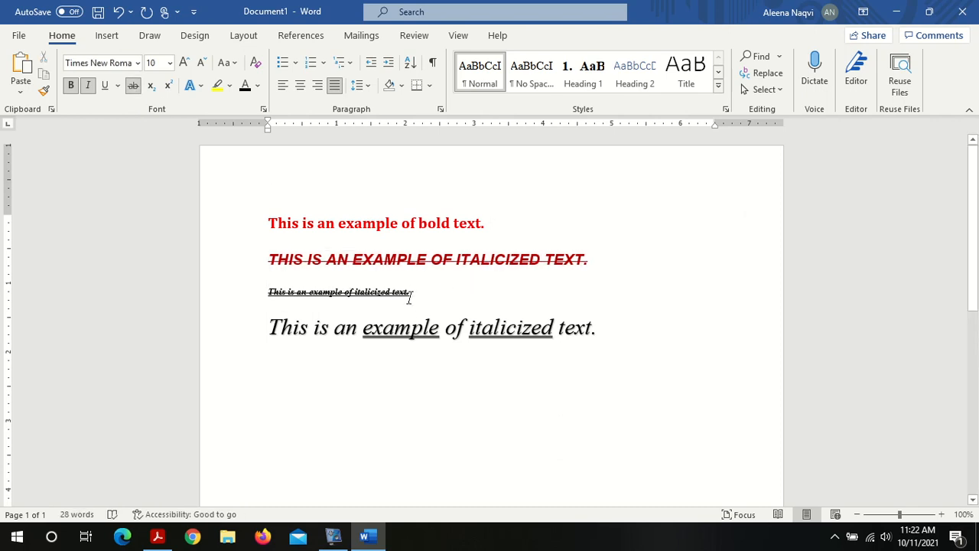
# Step: Remove the strikethrough from the third sentence
pyautogui.tripleClick(409, 297)
pyautogui.doubleClick(410, 298)
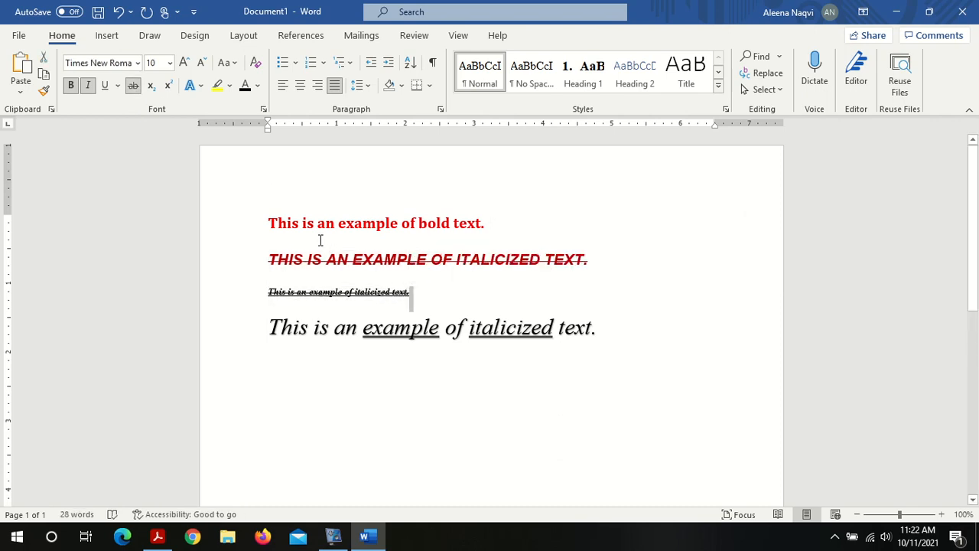
pyautogui.tripleClick(331, 294)
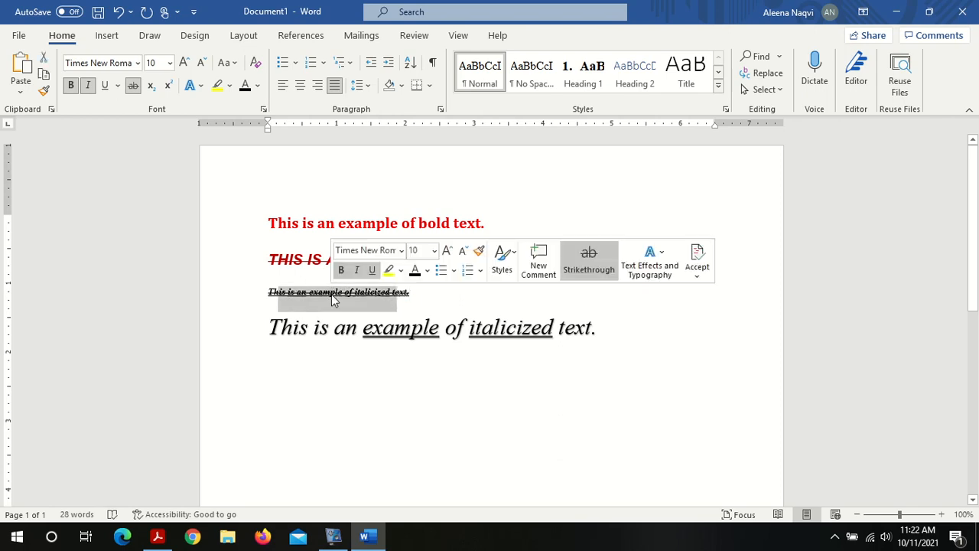
pyautogui.click(131, 85)
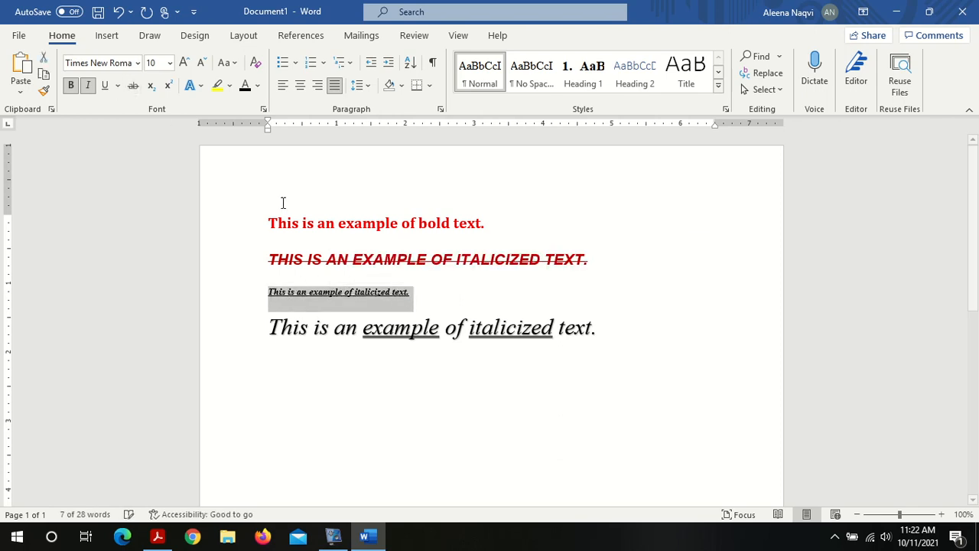
# Step: Remove the strikethrough from the second sentence
pyautogui.tripleClick(335, 261)
pyautogui.click(131, 86)
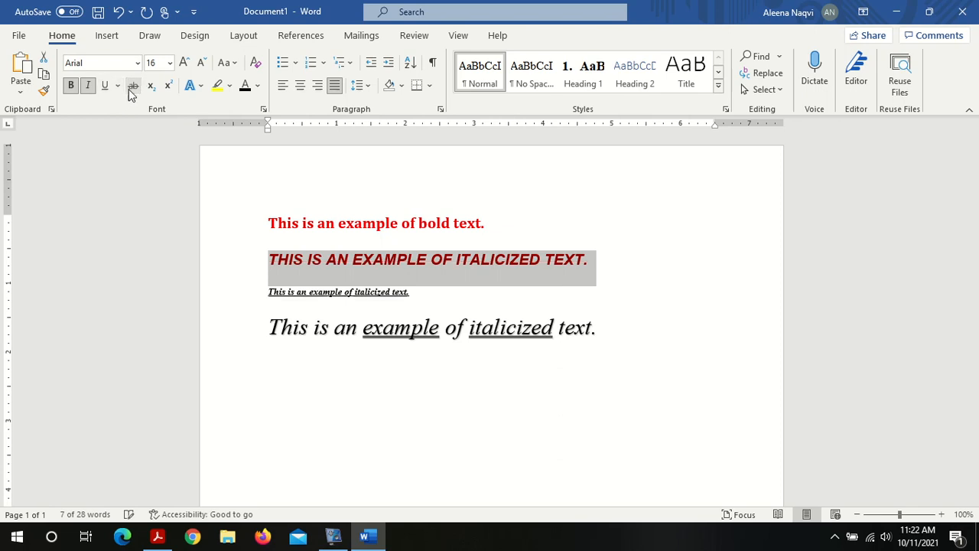
pyautogui.click(429, 293)
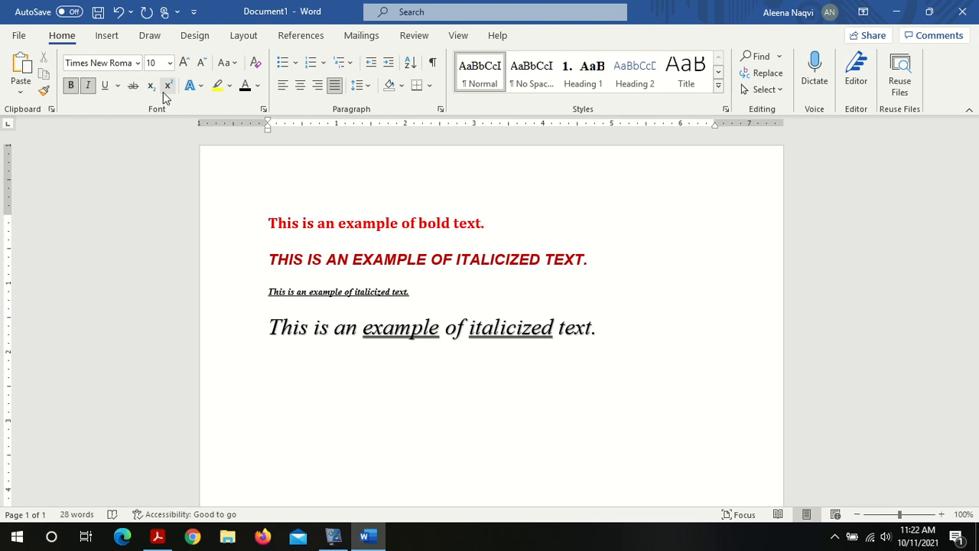
# Step: Start a new line after the last sentence, set the font size to 12 without italic, and type CO2
pyautogui.click(619, 342)
pyautogui.press('Return')
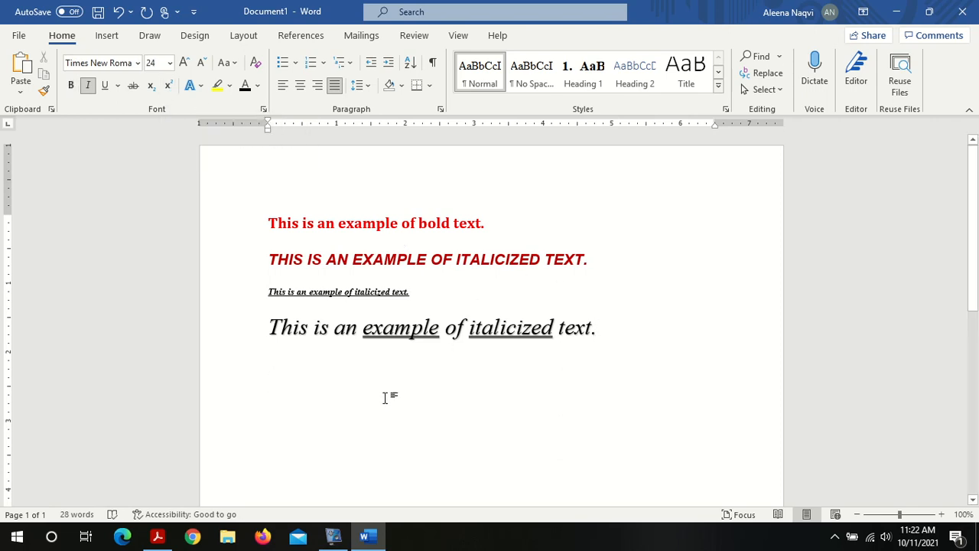
pyautogui.click(204, 66)
pyautogui.click(204, 65)
pyautogui.click(205, 66)
pyautogui.click(204, 66)
pyautogui.click(205, 66)
pyautogui.click(204, 65)
pyautogui.click(204, 66)
pyautogui.click(190, 64)
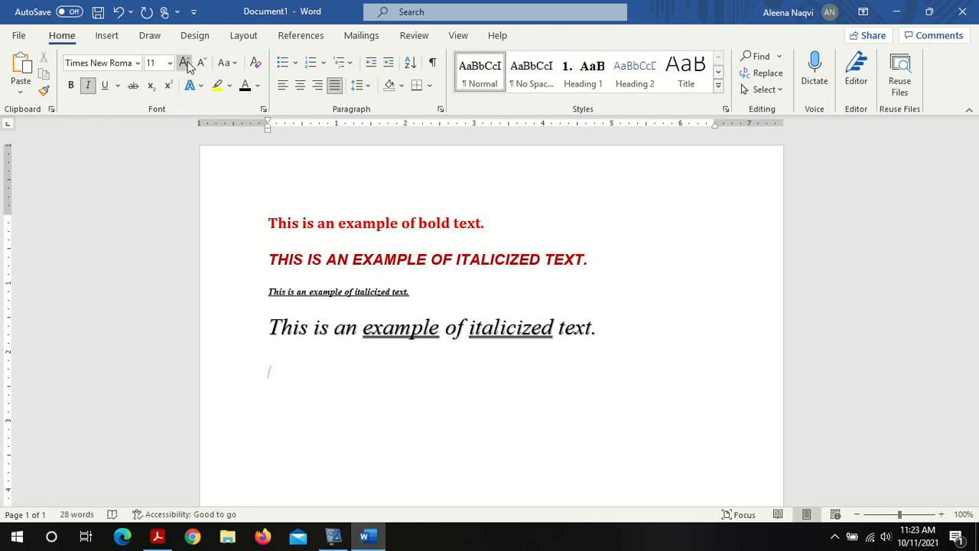
pyautogui.click(89, 90)
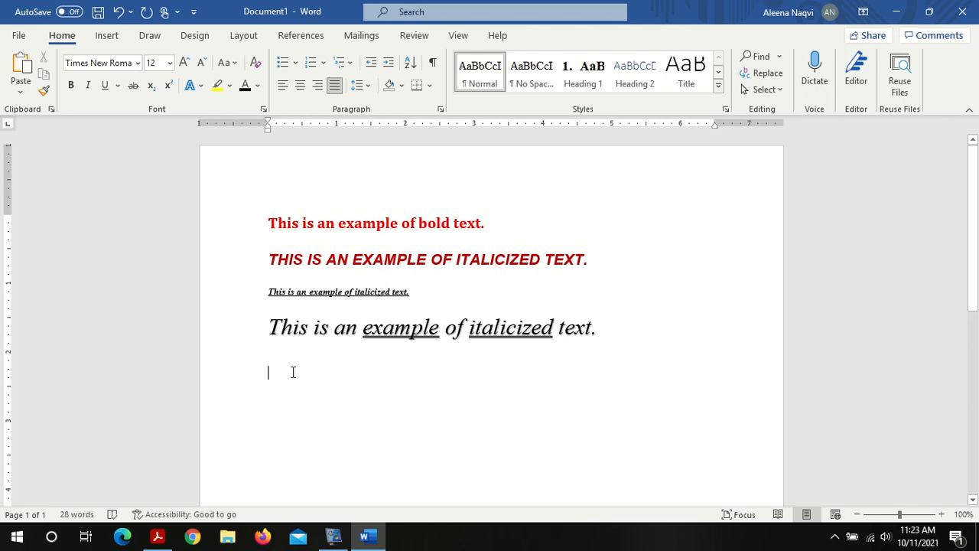
pyautogui.write('co')
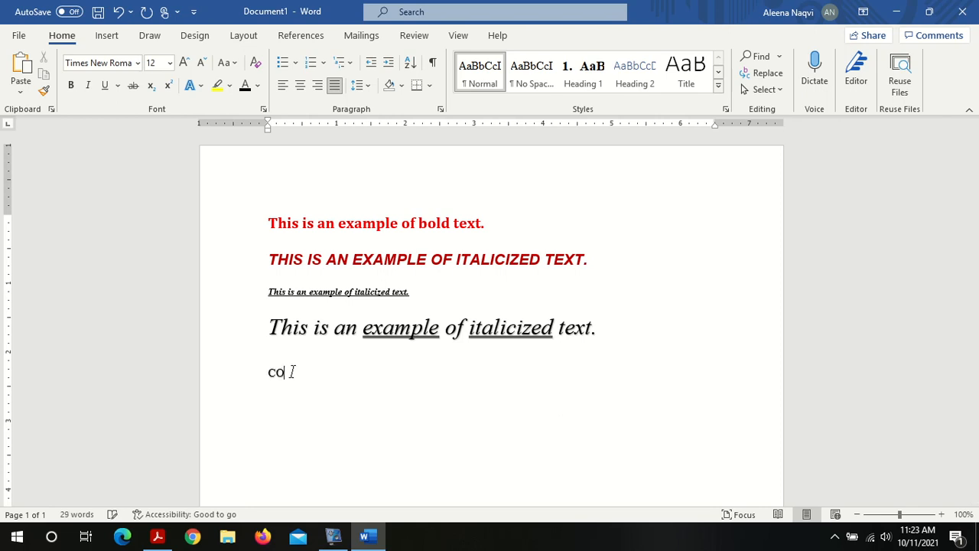
pyautogui.write('2')
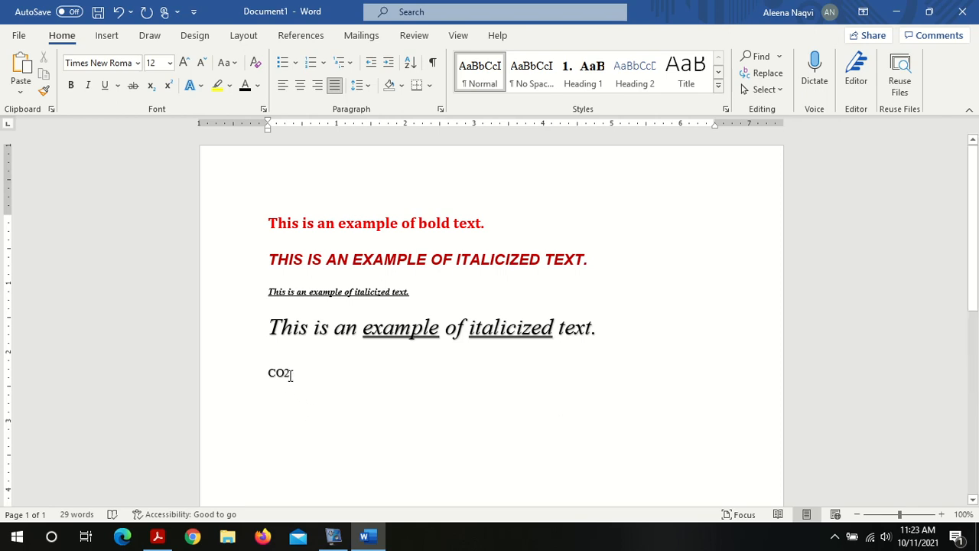
# Step: Make the 2 in CO2 subscript
pyautogui.moveTo(290, 375); pyautogui.dragTo(284, 375)
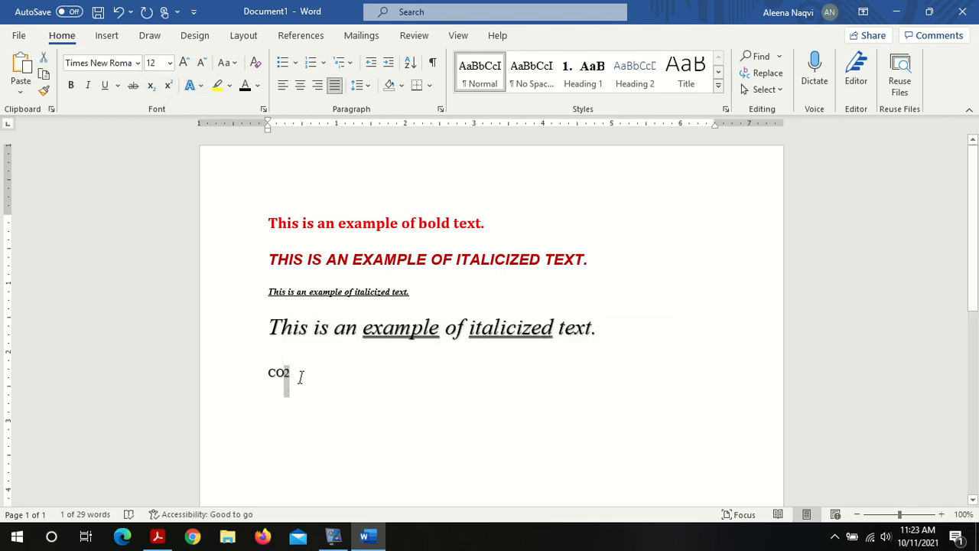
pyautogui.click(153, 87)
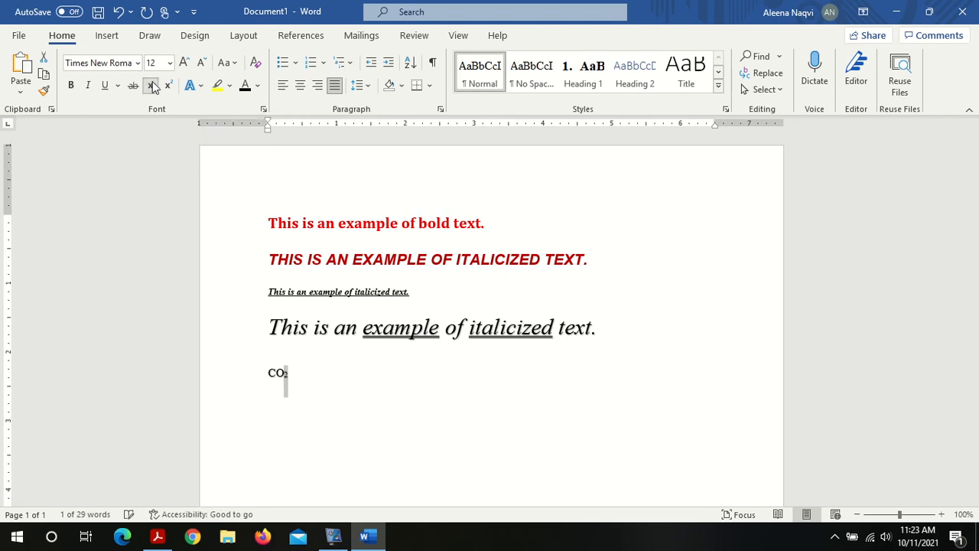
pyautogui.click(311, 373)
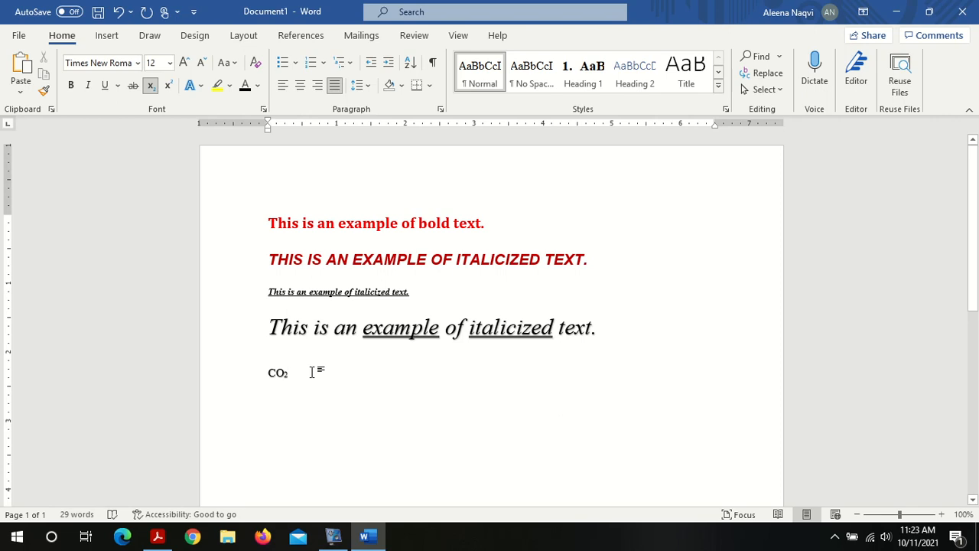
# Step: On a new line, type x3 and make the 3 superscript
pyautogui.press('Return')
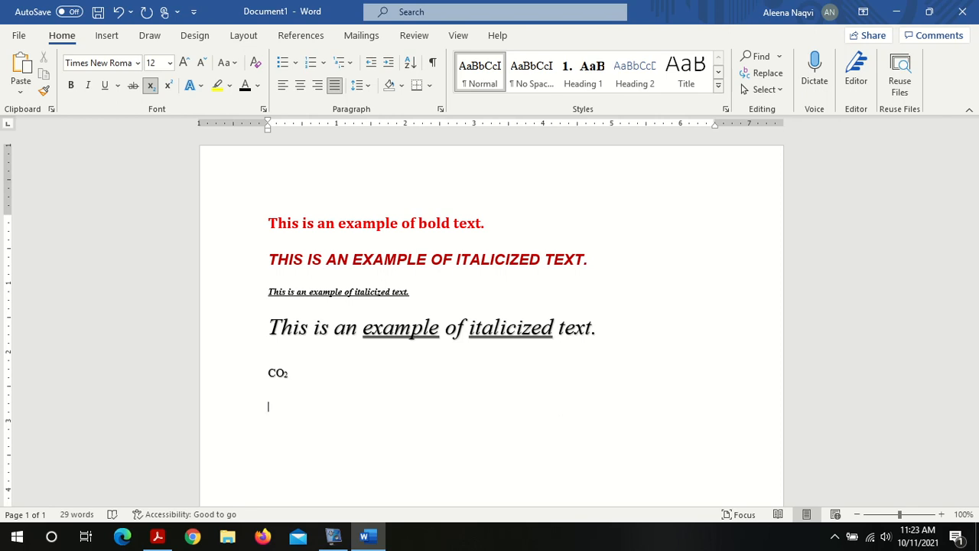
pyautogui.write('x3')
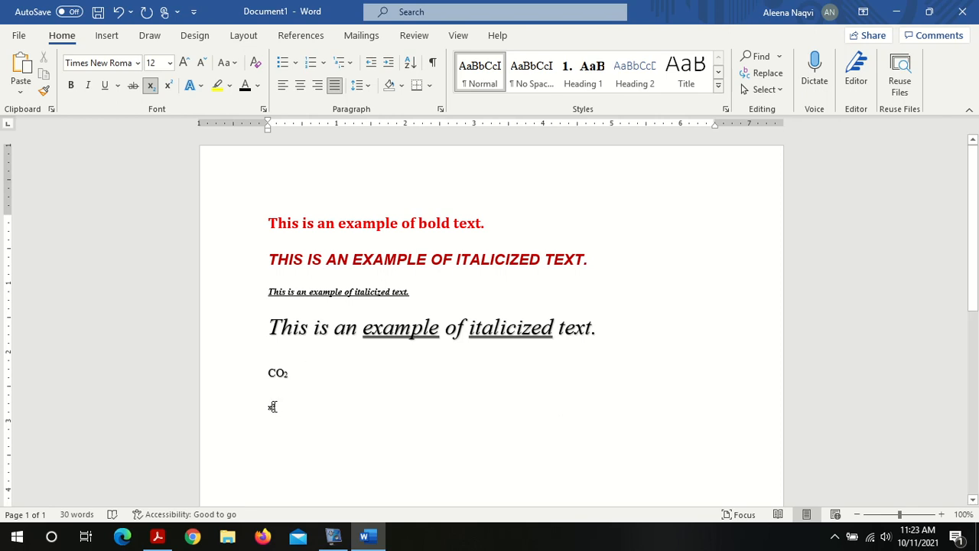
pyautogui.doubleClick(273, 406)
pyautogui.click(280, 406)
pyautogui.moveTo(277, 407); pyautogui.dragTo(273, 408)
pyautogui.click(170, 89)
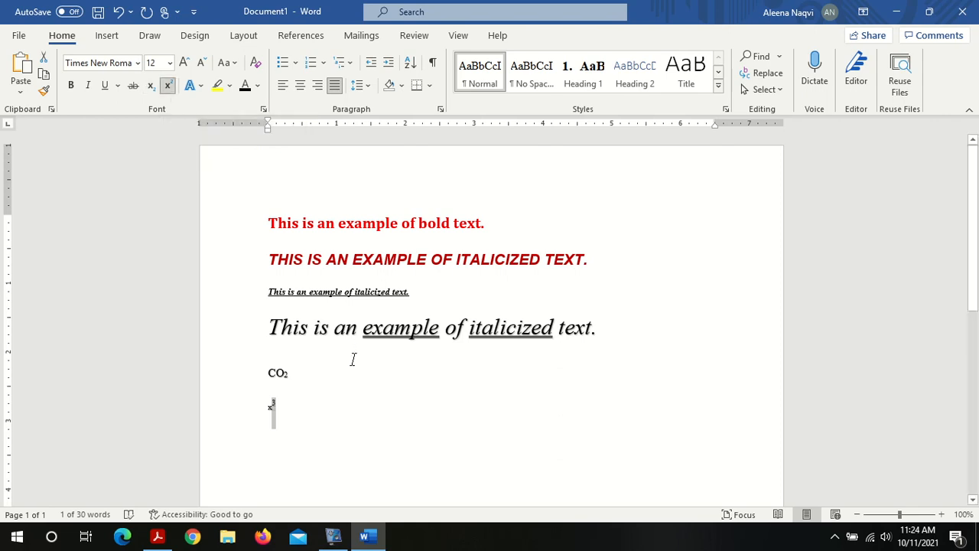
pyautogui.click(313, 396)
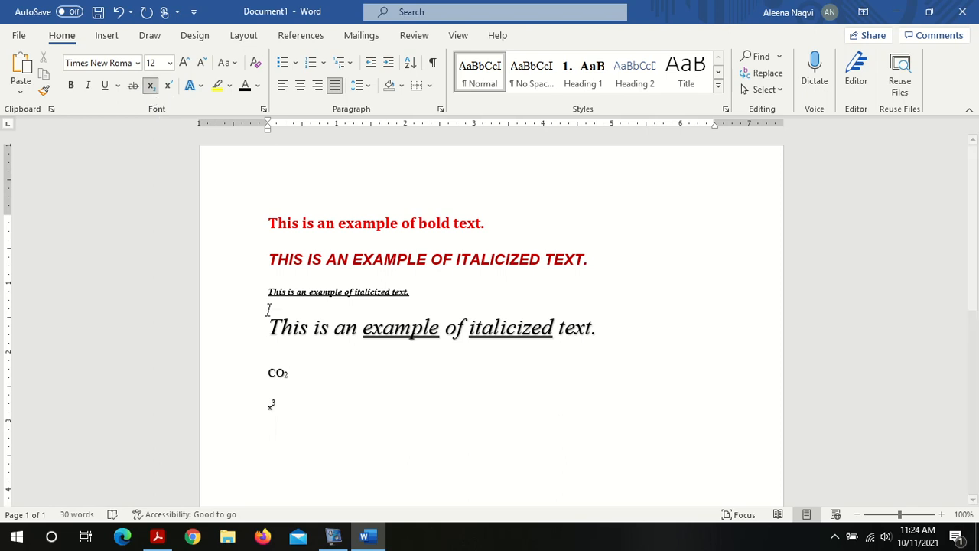
pyautogui.click(314, 425)
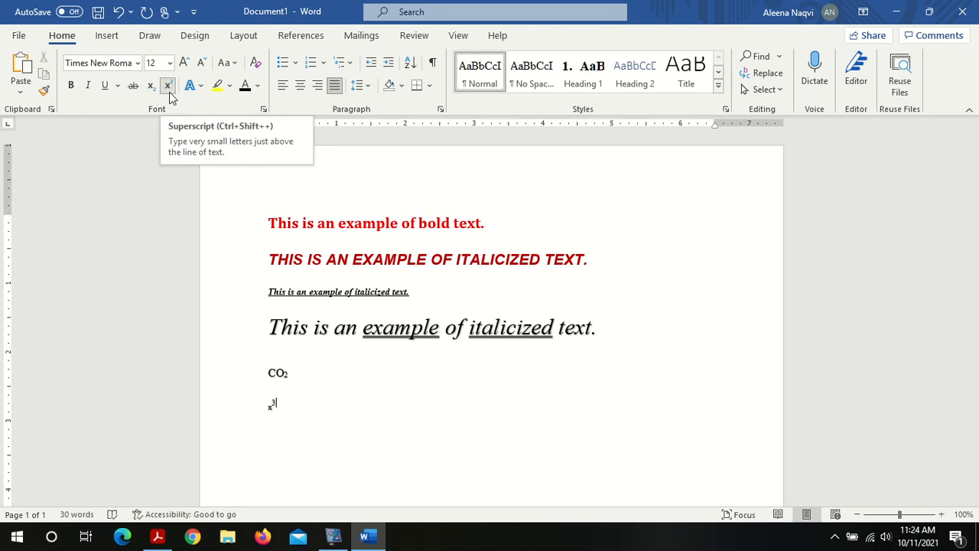
# Step: On a new line below, type H2O and make the 2 subscript
pyautogui.doubleClick(289, 378)
pyautogui.click(283, 375)
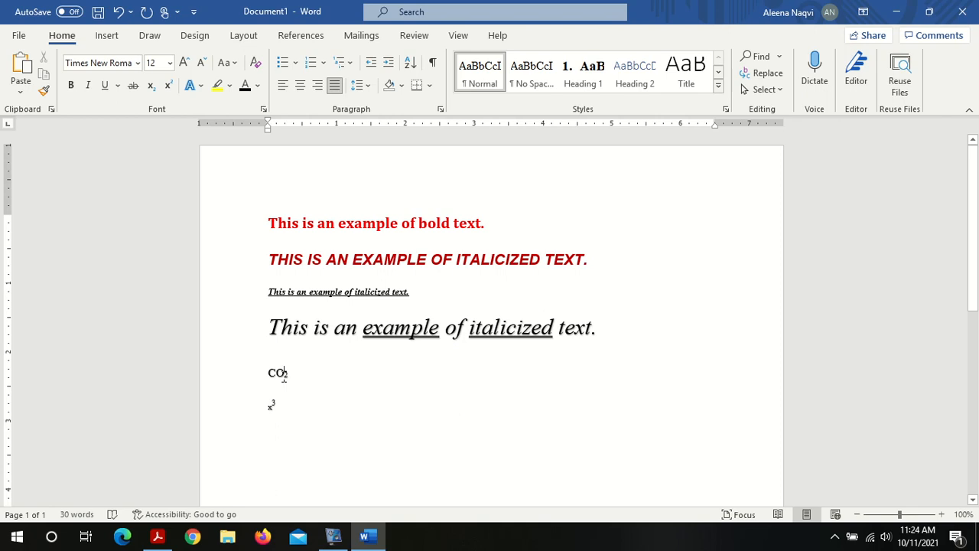
pyautogui.press('Right')
pyautogui.press('Right')
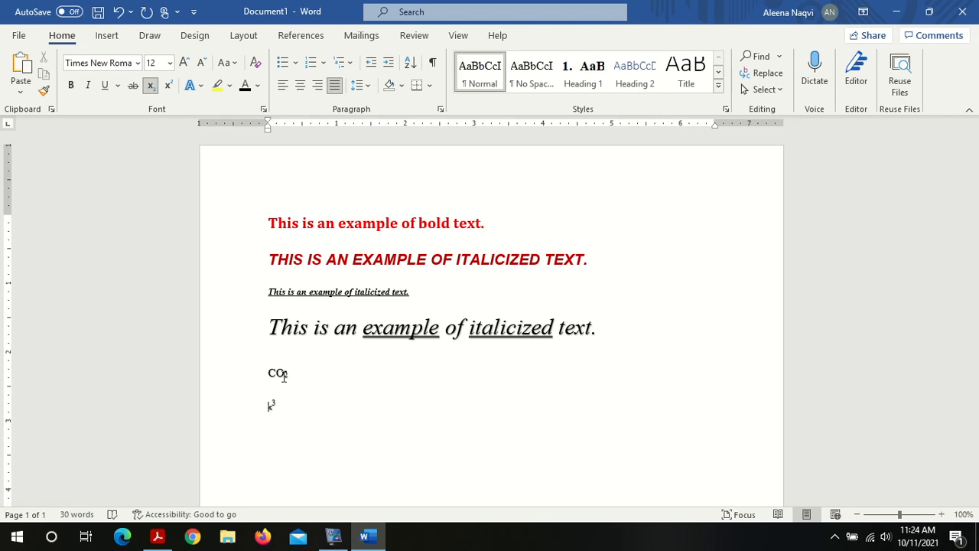
pyautogui.click(297, 402)
pyautogui.press('Return')
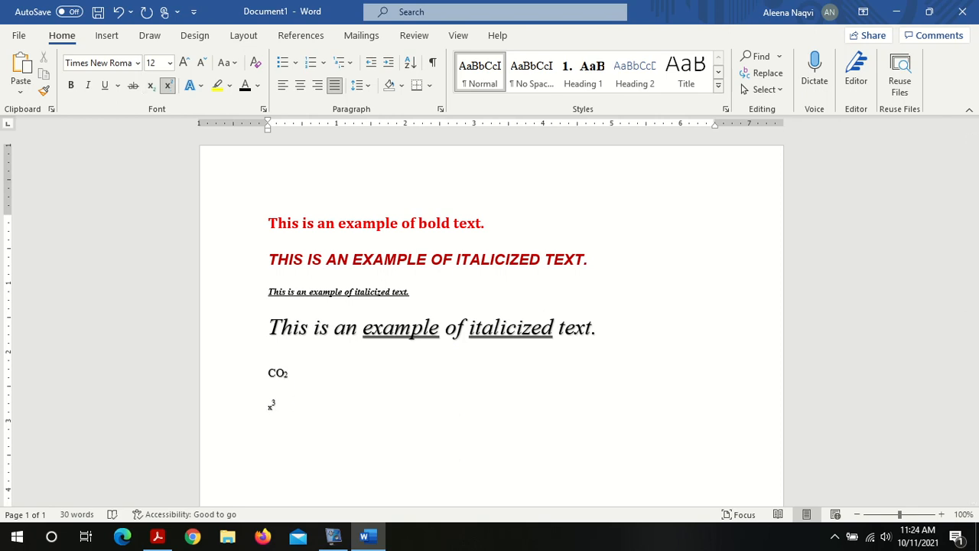
pyautogui.click(169, 86)
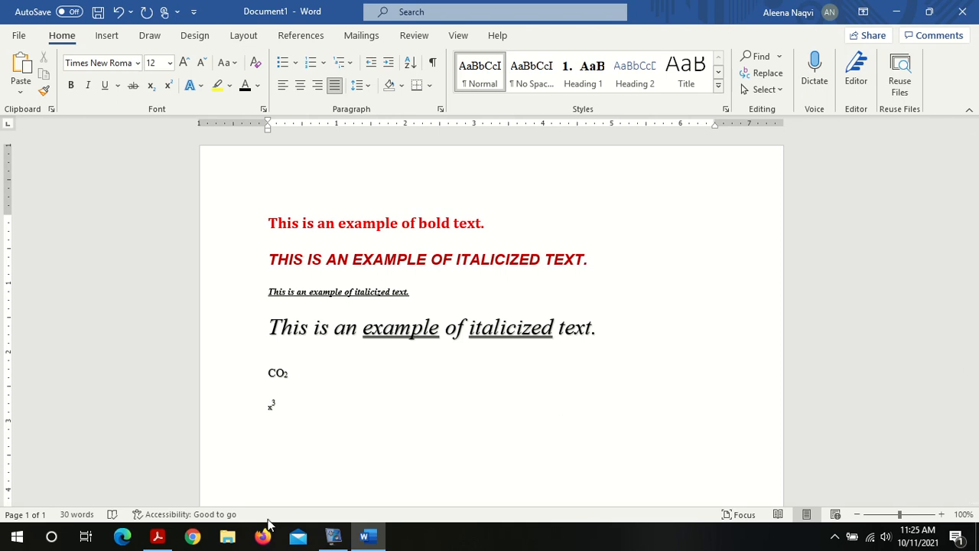
pyautogui.write('H2O')
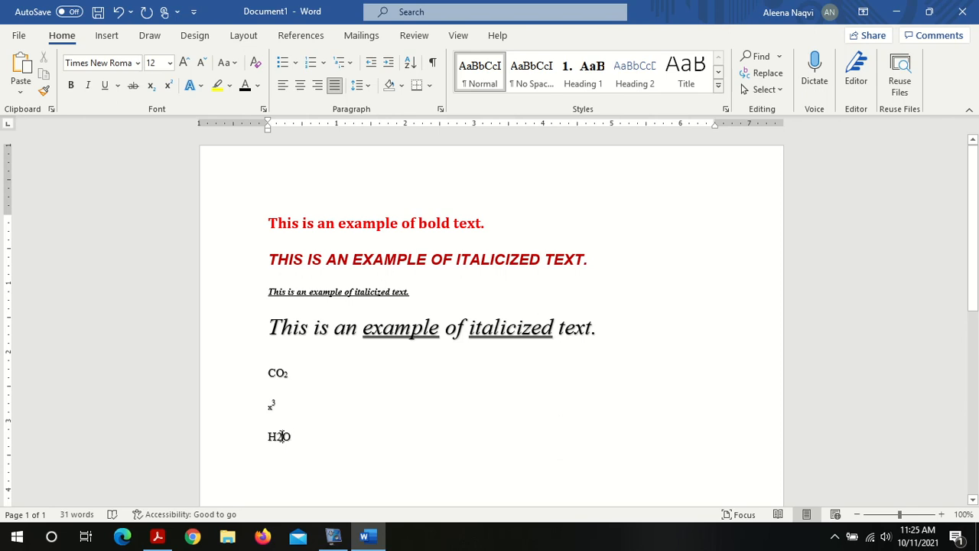
pyautogui.moveTo(277, 436); pyautogui.dragTo(284, 436)
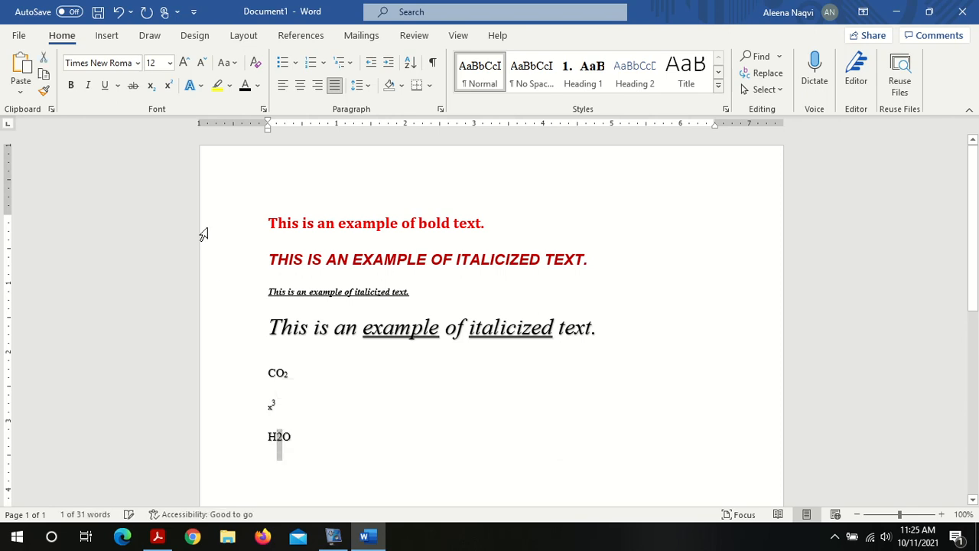
pyautogui.click(151, 87)
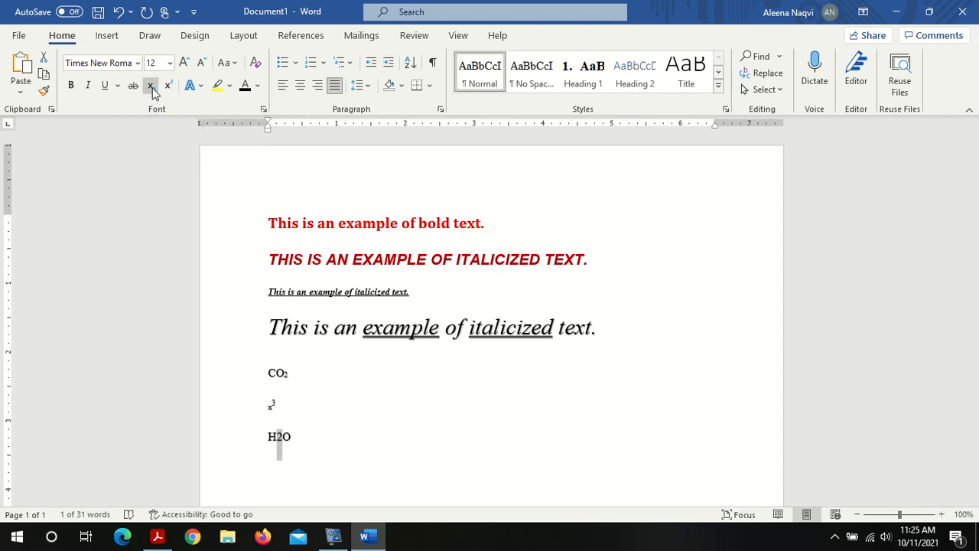
pyautogui.click(323, 422)
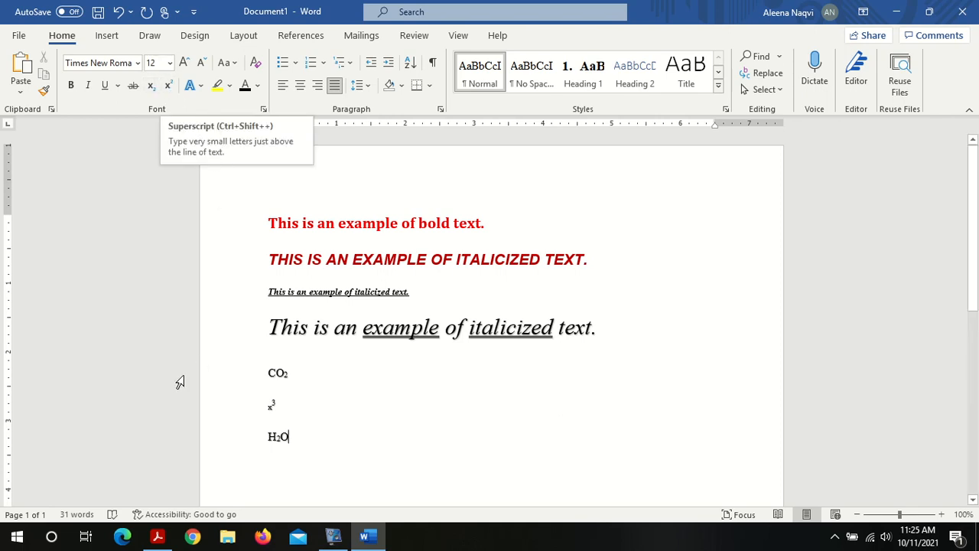
# Step: Switch to the Lab 01 PDF and read the Cut, Copy & Paste instructions
pyautogui.click(159, 536)
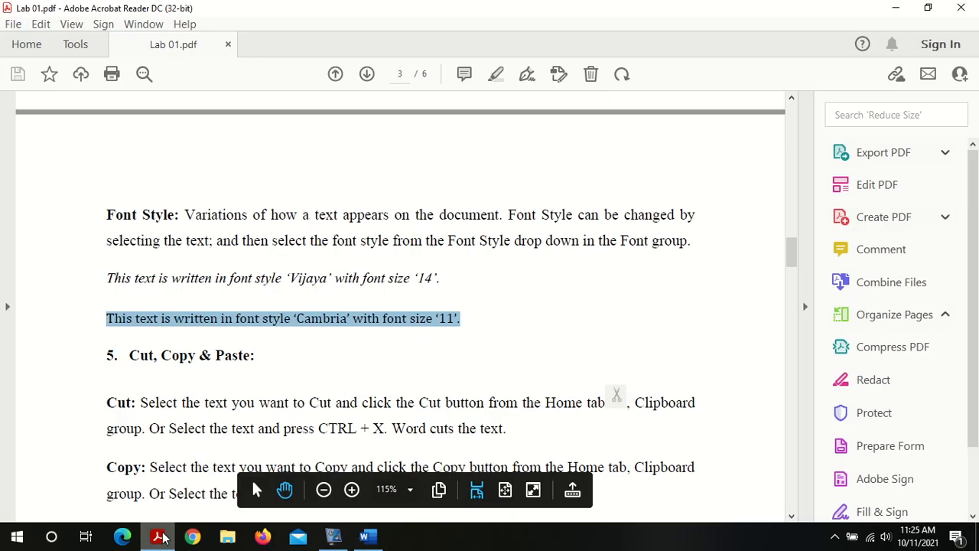
pyautogui.click(791, 516)
pyautogui.click(791, 518)
pyautogui.click(791, 518)
pyautogui.click(792, 518)
pyautogui.click(791, 518)
pyautogui.click(791, 518)
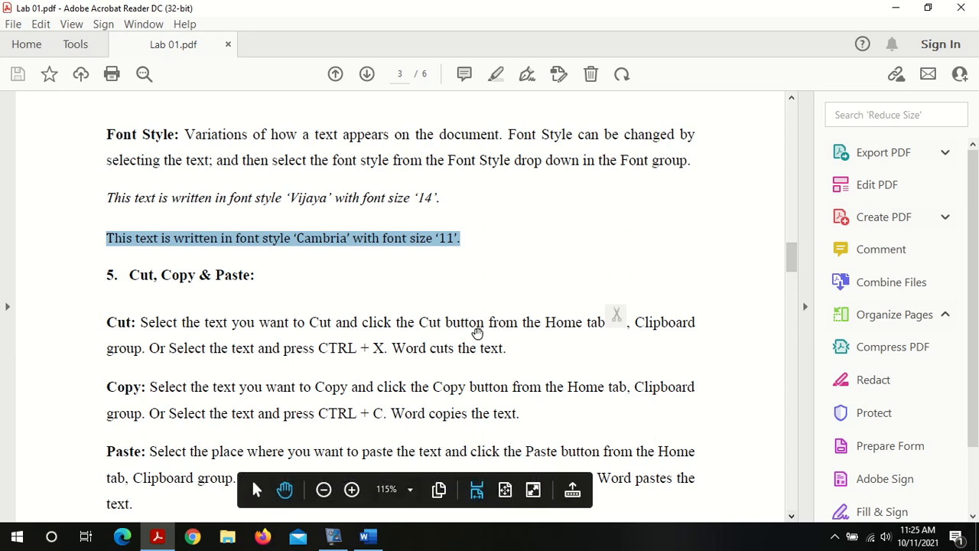
pyautogui.click(332, 312)
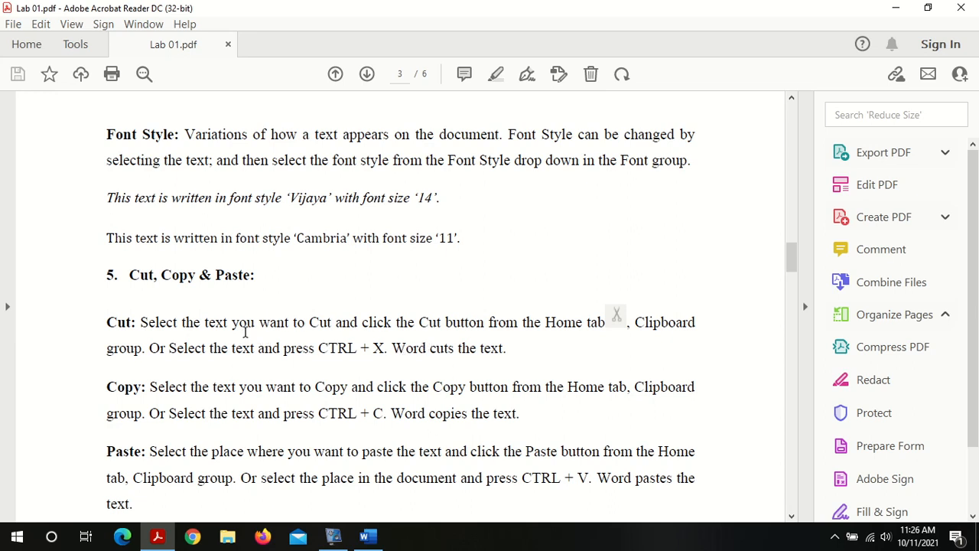
pyautogui.tripleClick(244, 330)
pyautogui.click(245, 331)
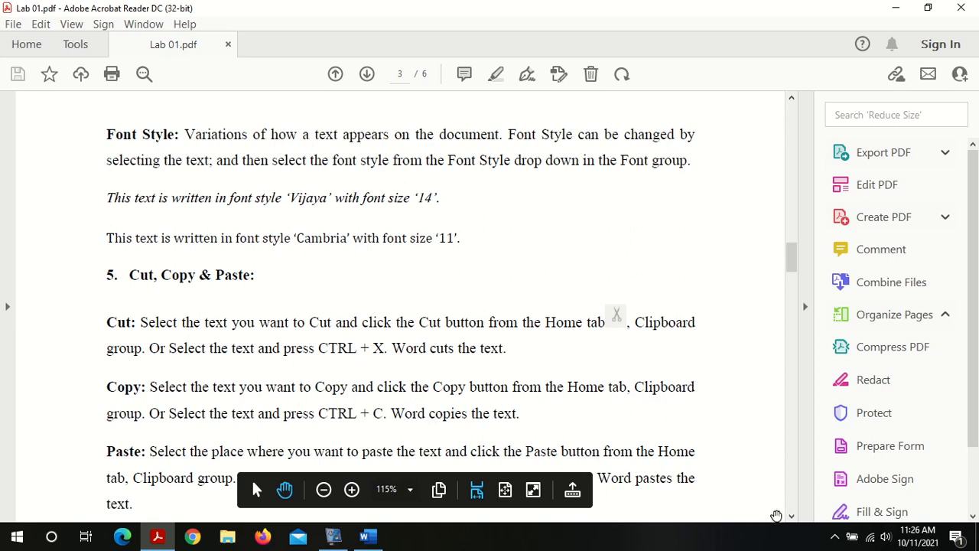
pyautogui.click(792, 518)
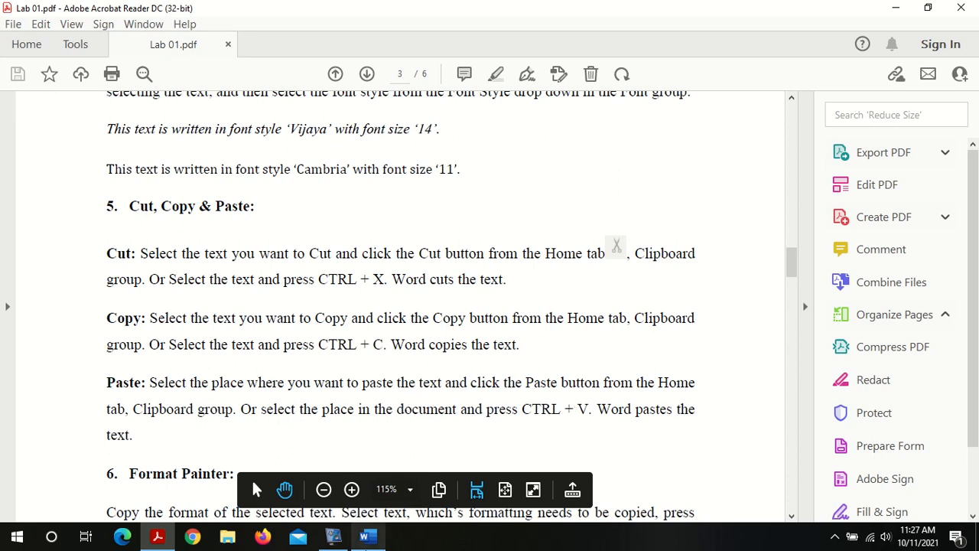
# Step: Switch back to Word and cut the first sentence, the bold red line
pyautogui.click(367, 539)
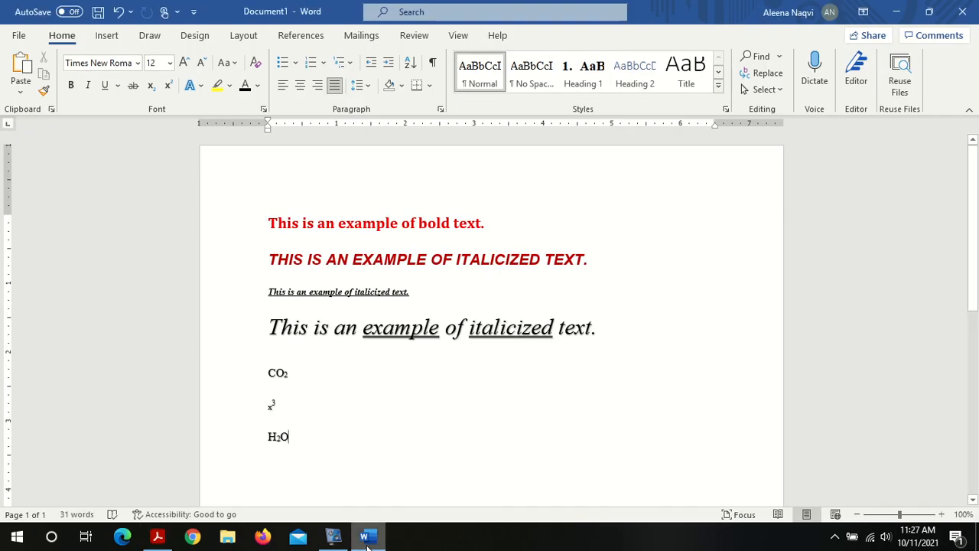
pyautogui.tripleClick(304, 220)
pyautogui.doubleClick(305, 221)
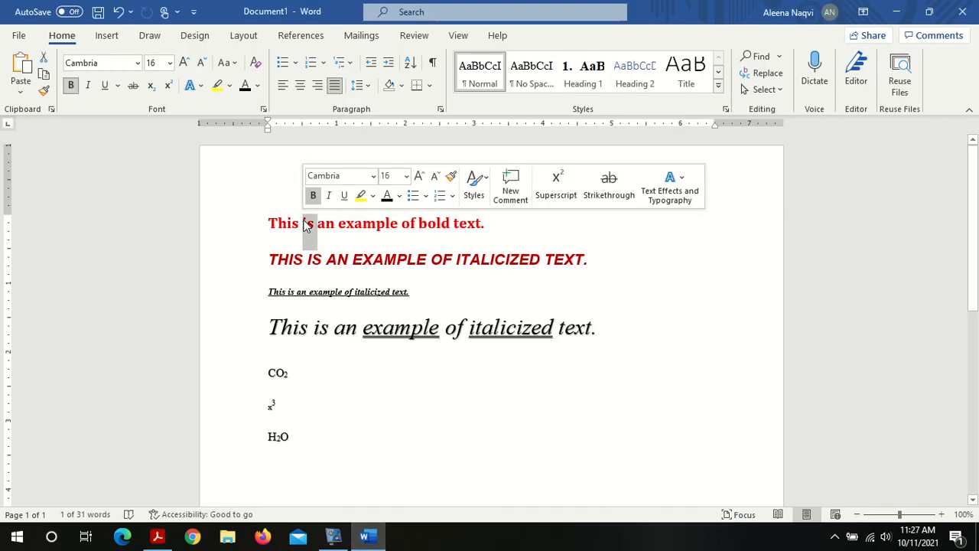
pyautogui.tripleClick(325, 225)
pyautogui.hotkey('ctrl', 'c')
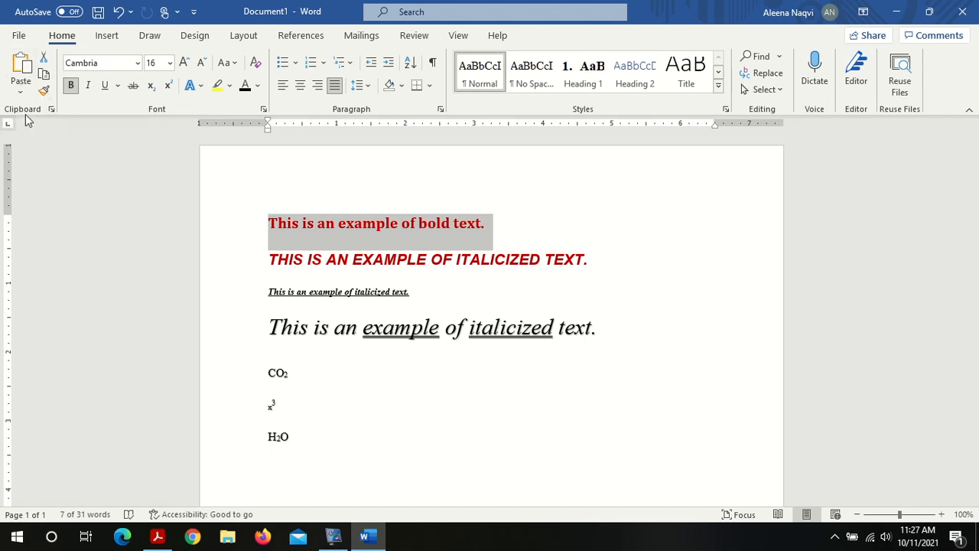
pyautogui.click(44, 59)
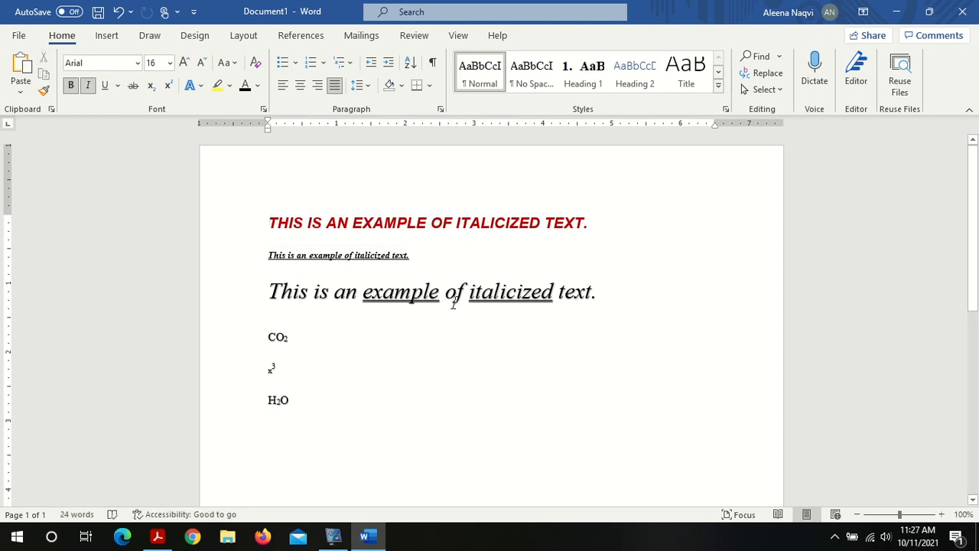
# Step: Add several blank lines further down the page below the existing text
pyautogui.scroll(-6, 953, 408)
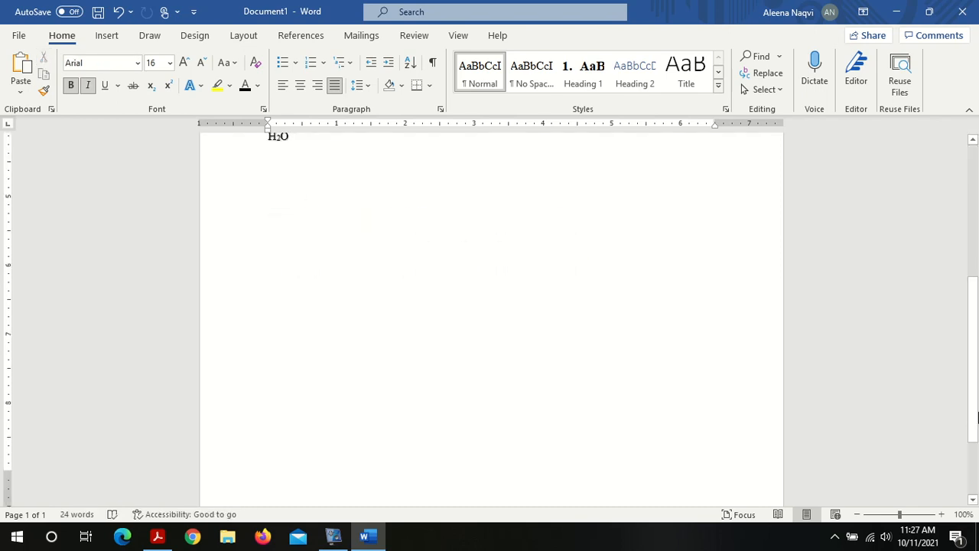
pyautogui.click(544, 355)
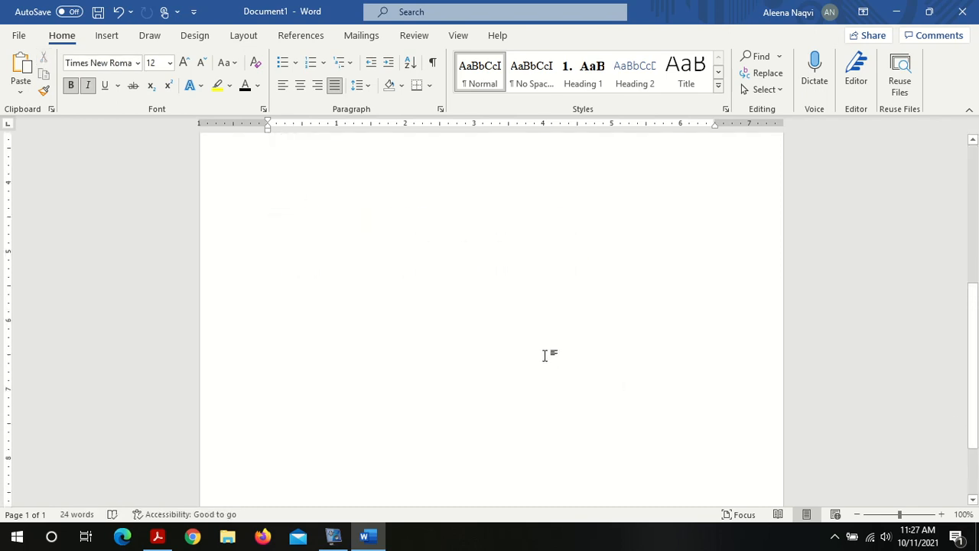
pyautogui.press('Return')
pyautogui.press('Return')
pyautogui.press('Return')
pyautogui.press('Return')
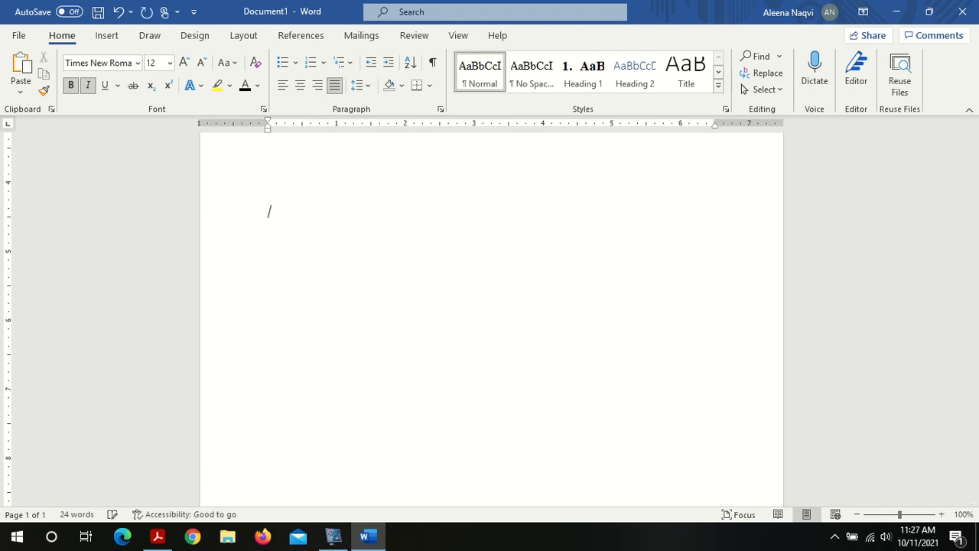
pyautogui.press('Return')
pyautogui.press('Return')
pyautogui.press('Return')
pyautogui.press('Return')
pyautogui.press('Return')
pyautogui.press('Return')
pyautogui.press('Return')
pyautogui.press('Return')
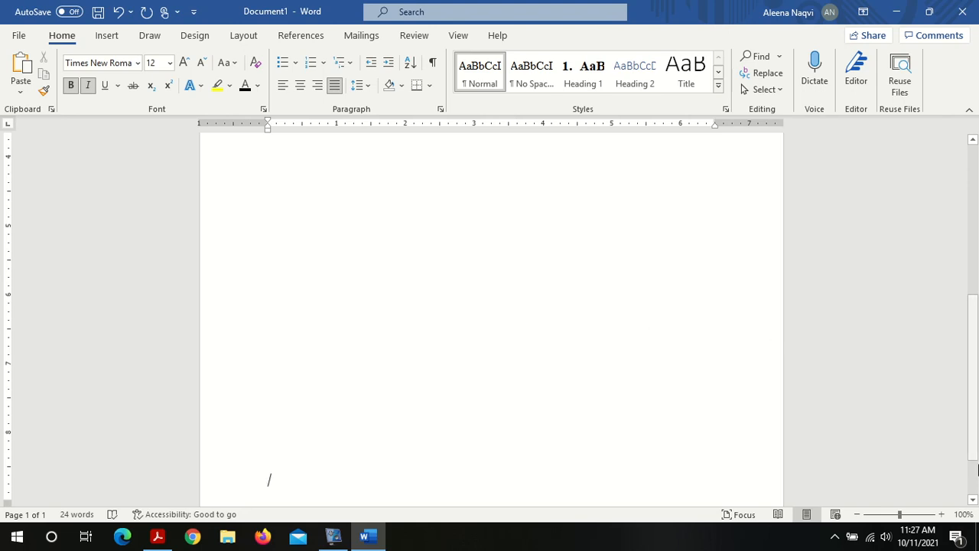
pyautogui.click(975, 501)
pyautogui.click(975, 501)
pyautogui.click(975, 501)
pyautogui.click(975, 500)
pyautogui.click(974, 500)
pyautogui.click(974, 501)
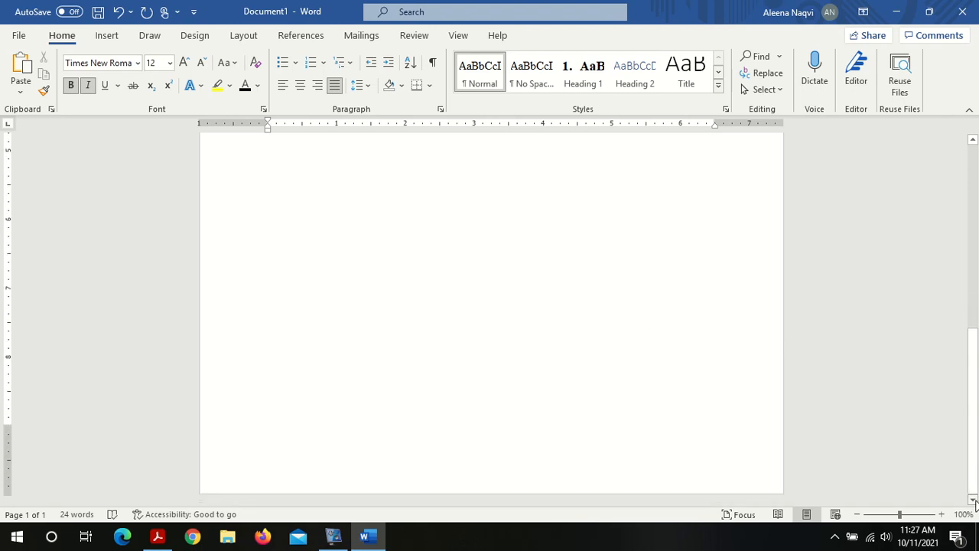
# Step: Paste the cut bold red sentence on the blank line near the bottom of the page
pyautogui.rightClick(290, 408)
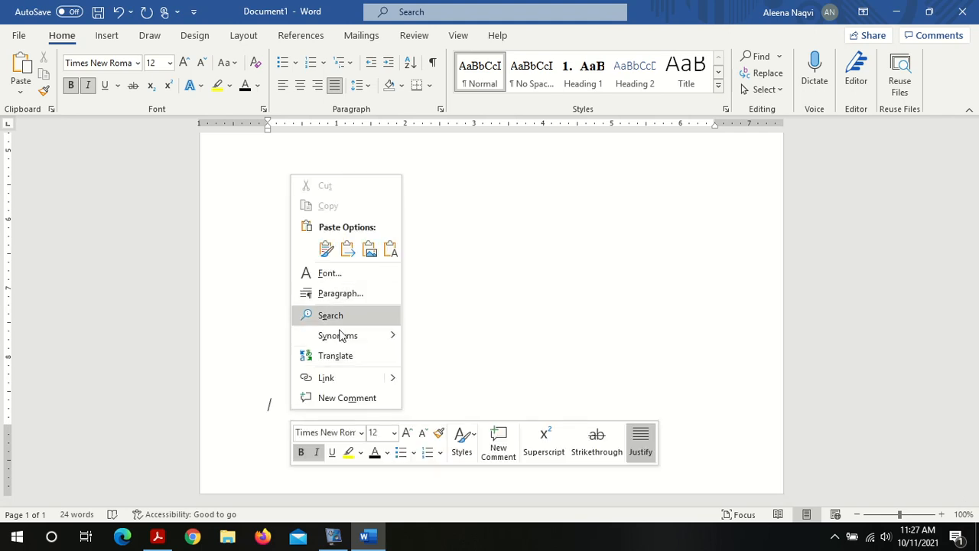
pyautogui.click(501, 354)
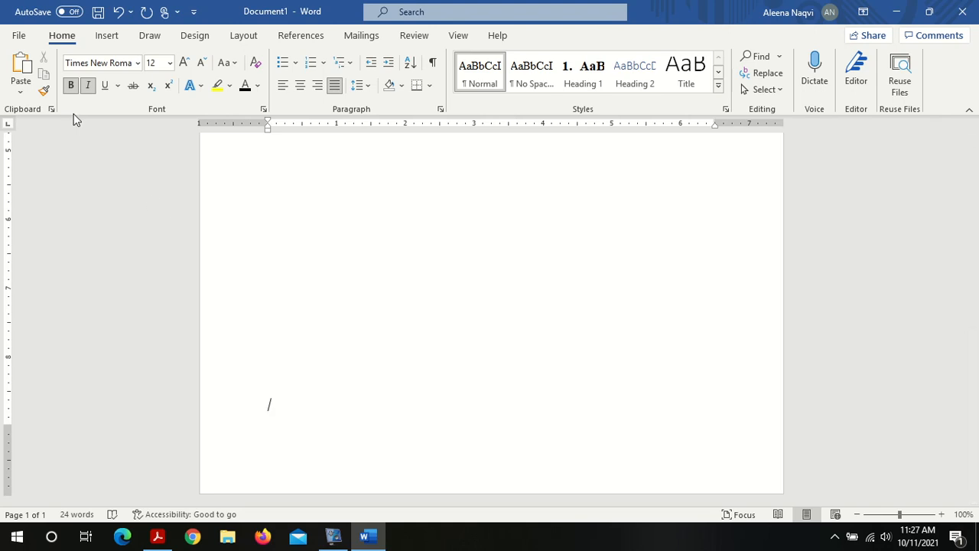
pyautogui.click(20, 67)
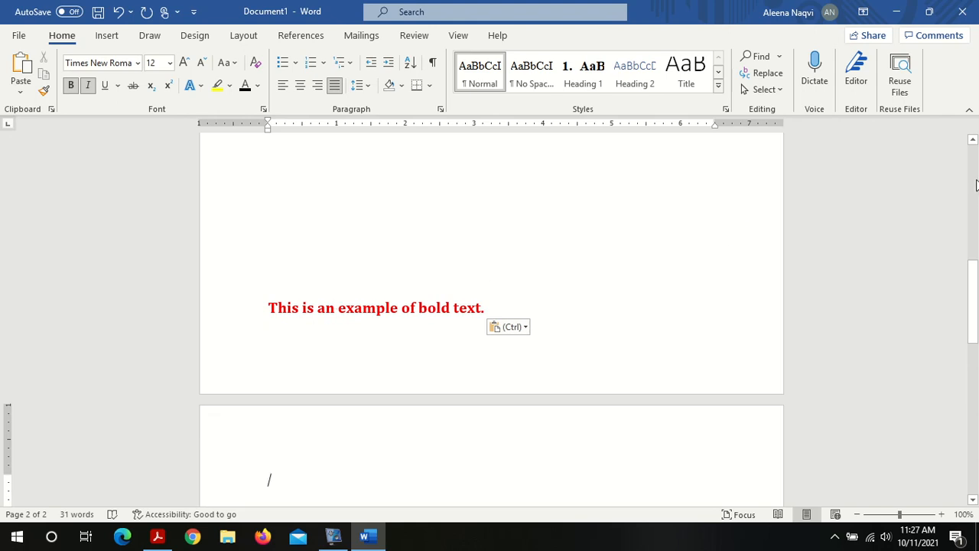
# Step: Copy the first line, the red uppercase italic heading at the top of the document
pyautogui.scroll(10, 977, 188)
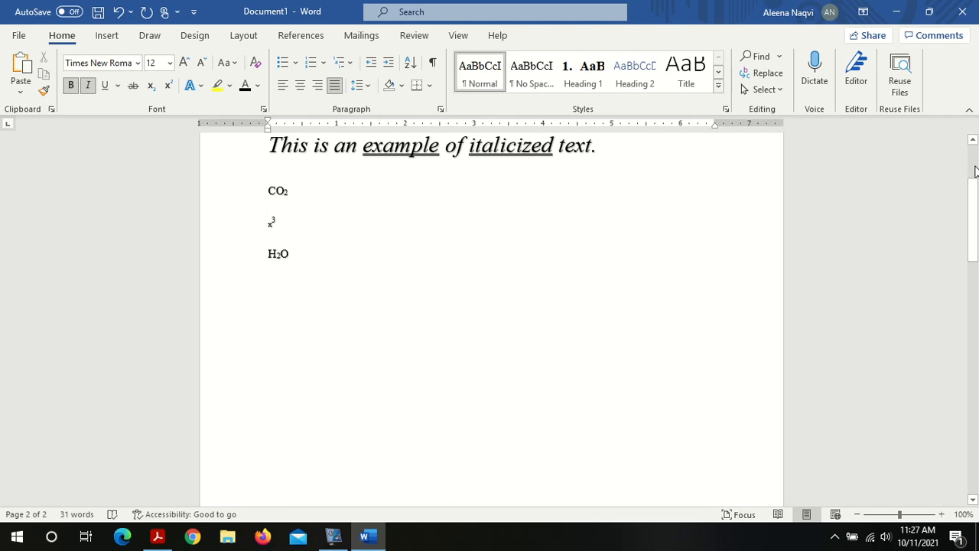
pyautogui.scroll(3, 765, 230)
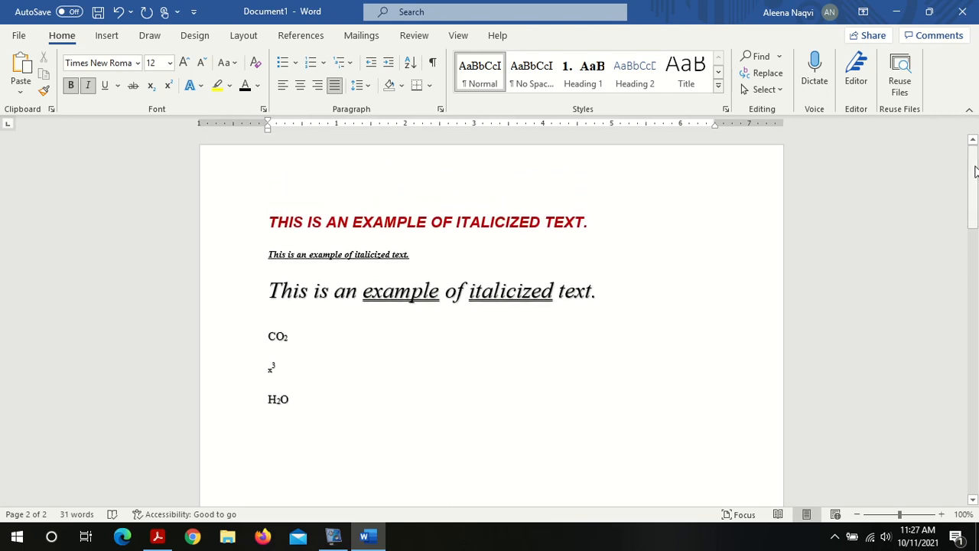
pyautogui.tripleClick(403, 228)
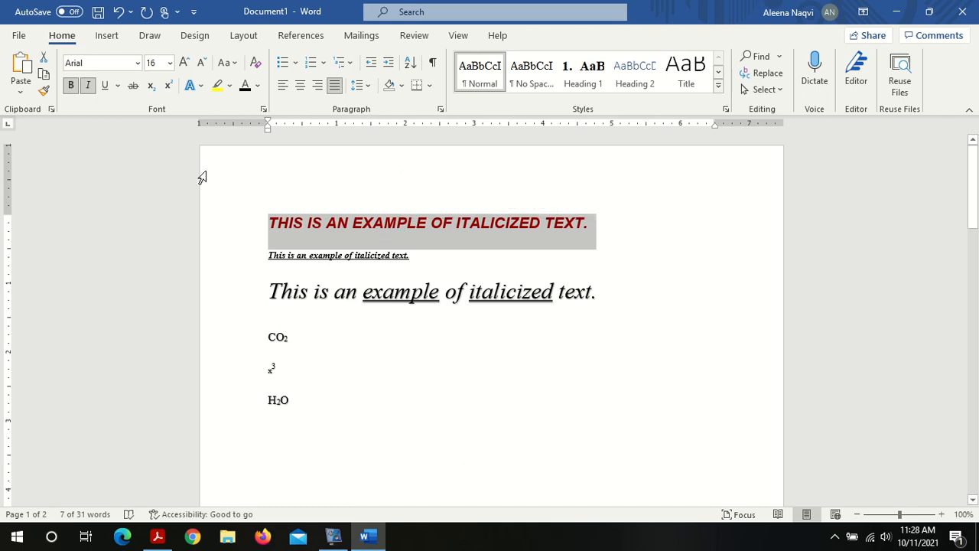
pyautogui.click(44, 75)
# Step: Paste the copied heading six times on the blank lines above the bold red sentence
pyautogui.scroll(-10, 978, 427)
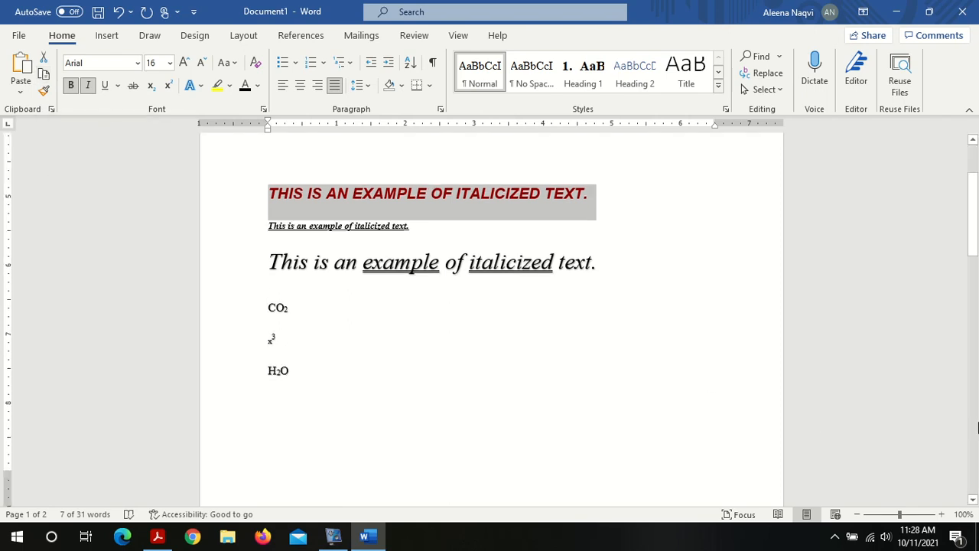
pyautogui.scroll(5, 978, 273)
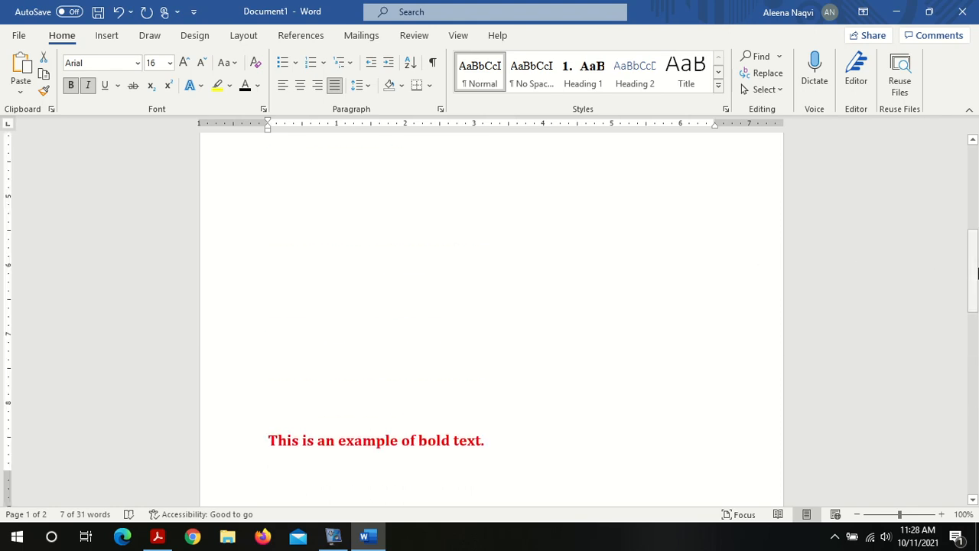
pyautogui.click(440, 248)
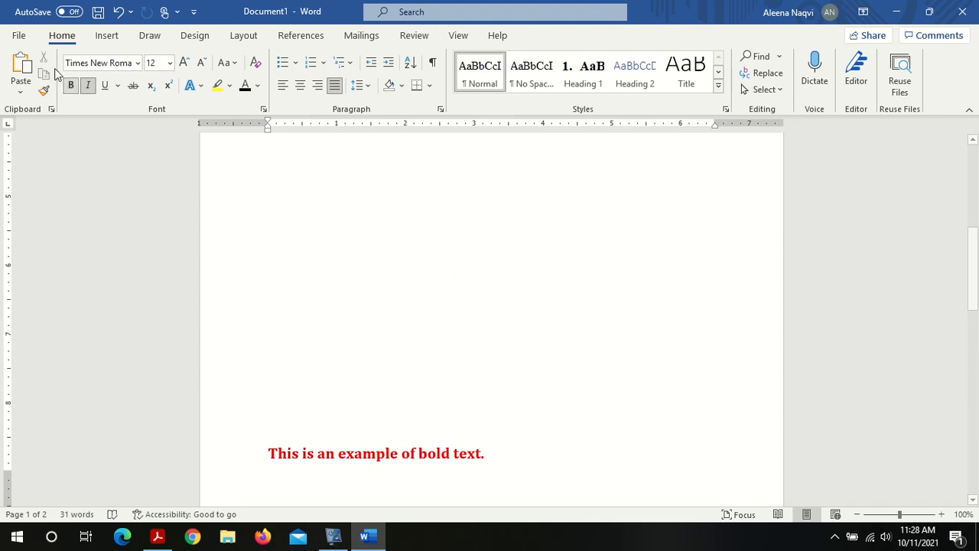
pyautogui.click(22, 68)
pyautogui.click(21, 67)
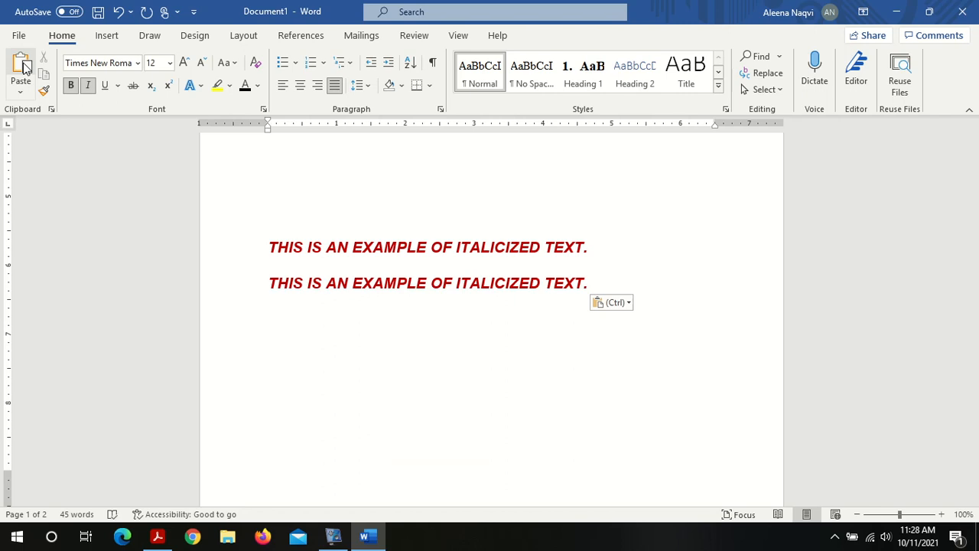
pyautogui.click(21, 67)
pyautogui.click(22, 67)
pyautogui.click(21, 68)
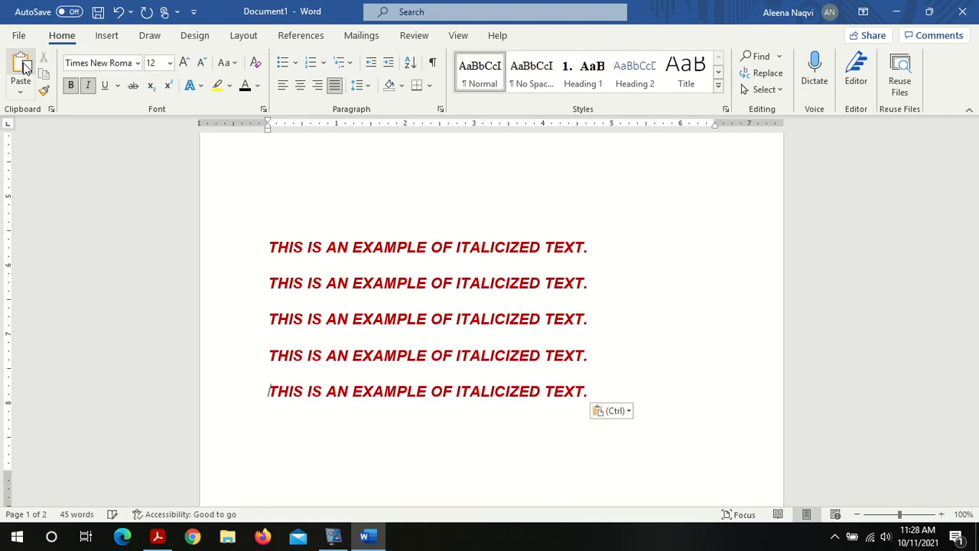
pyautogui.click(22, 67)
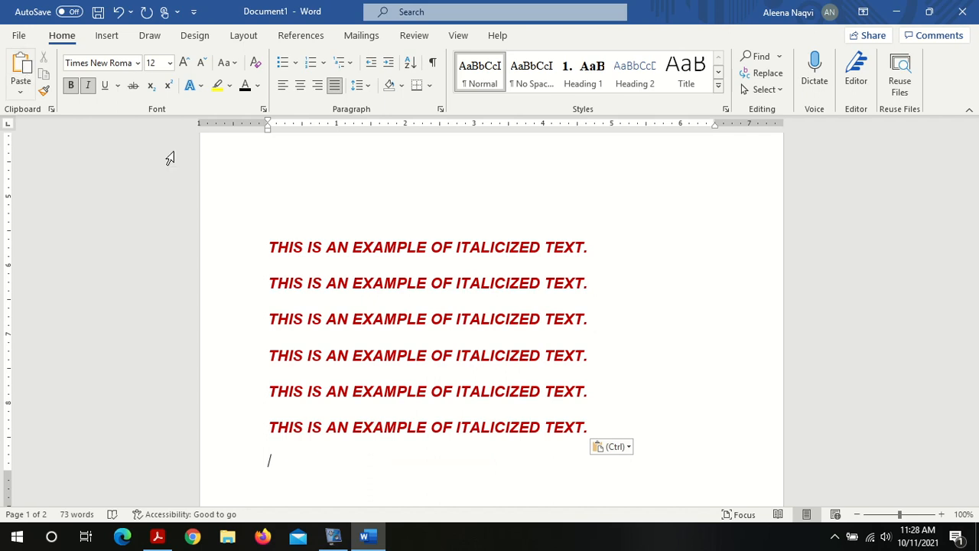
# Step: Compare the original heading at the top with the pasted copies further down
pyautogui.scroll(10, 977, 170)
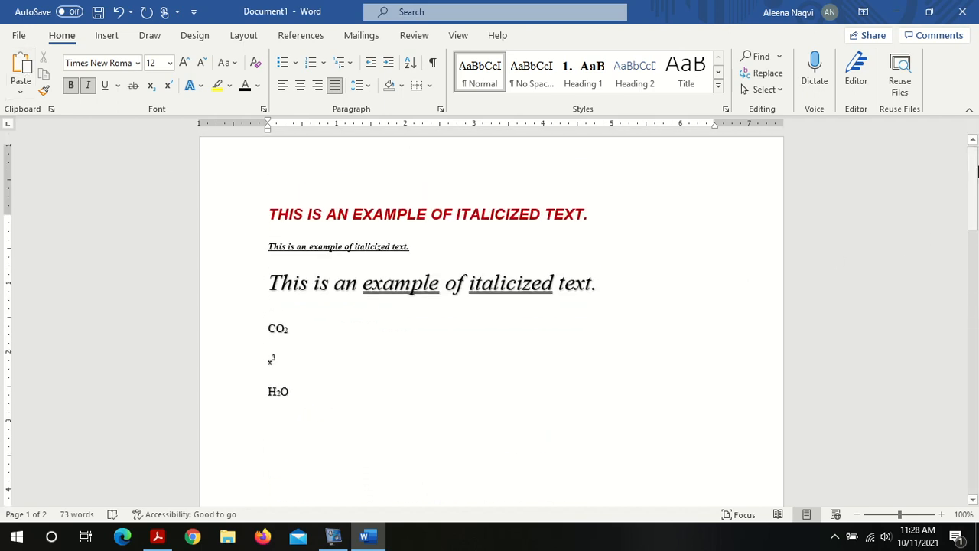
pyautogui.tripleClick(419, 227)
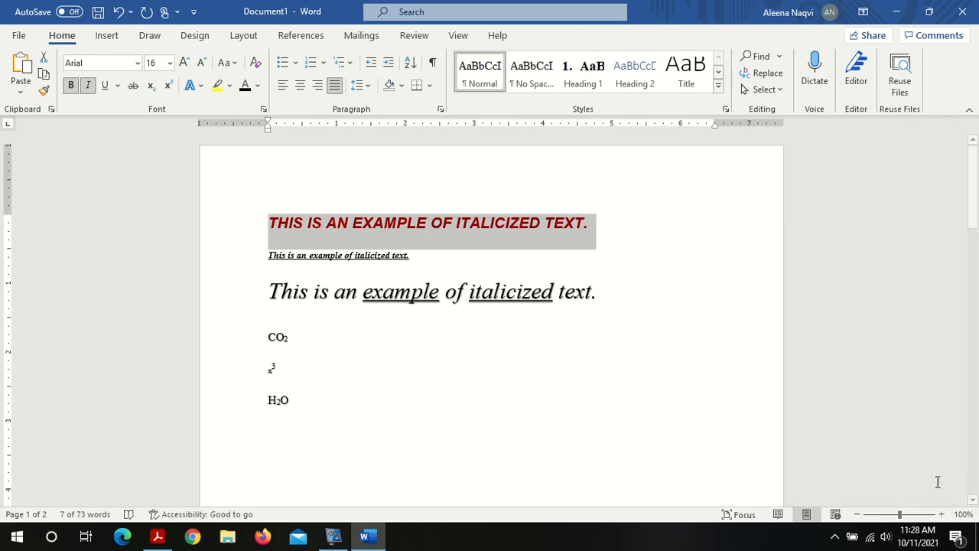
pyautogui.scroll(-6, 940, 485)
pyautogui.tripleClick(520, 390)
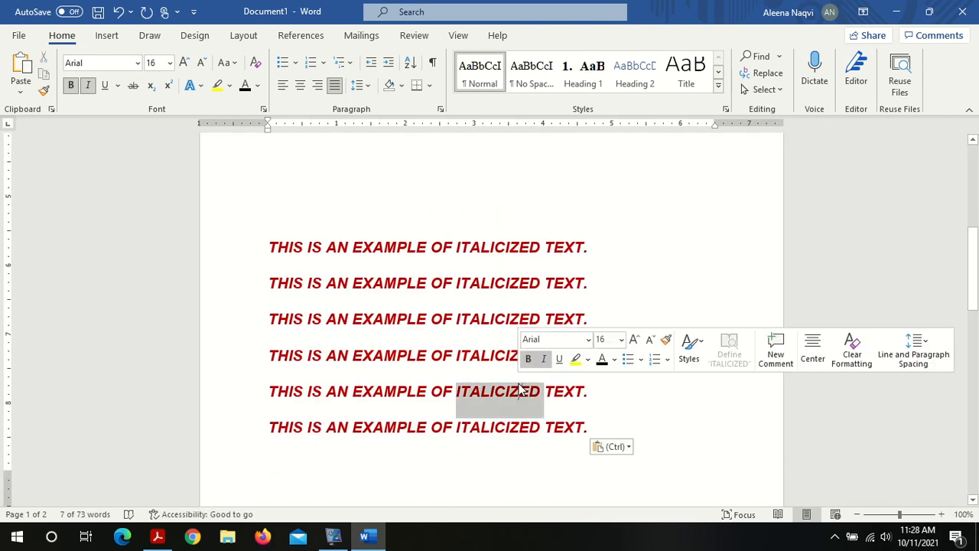
pyautogui.click(427, 355)
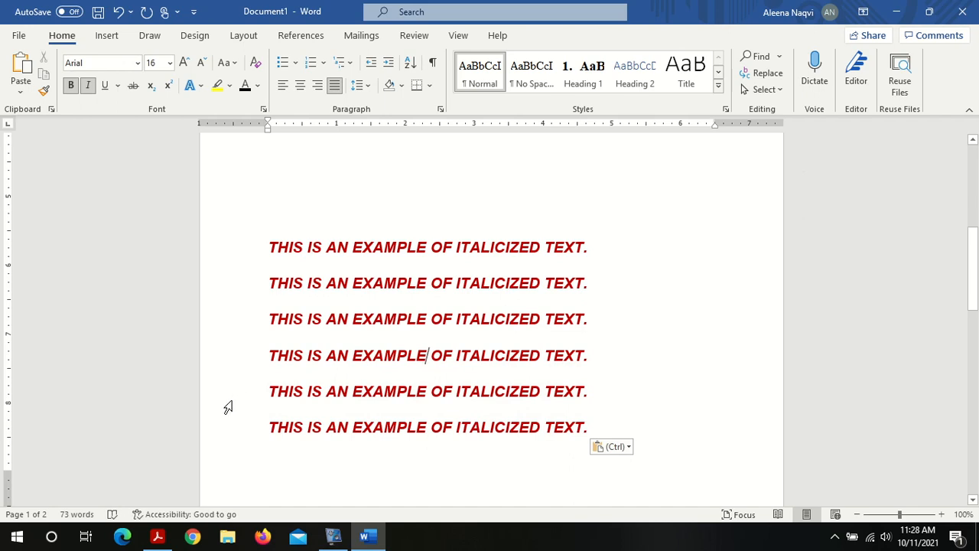
# Step: Switch to the Lab 01 PDF and read the Format Painter instructions
pyautogui.click(157, 537)
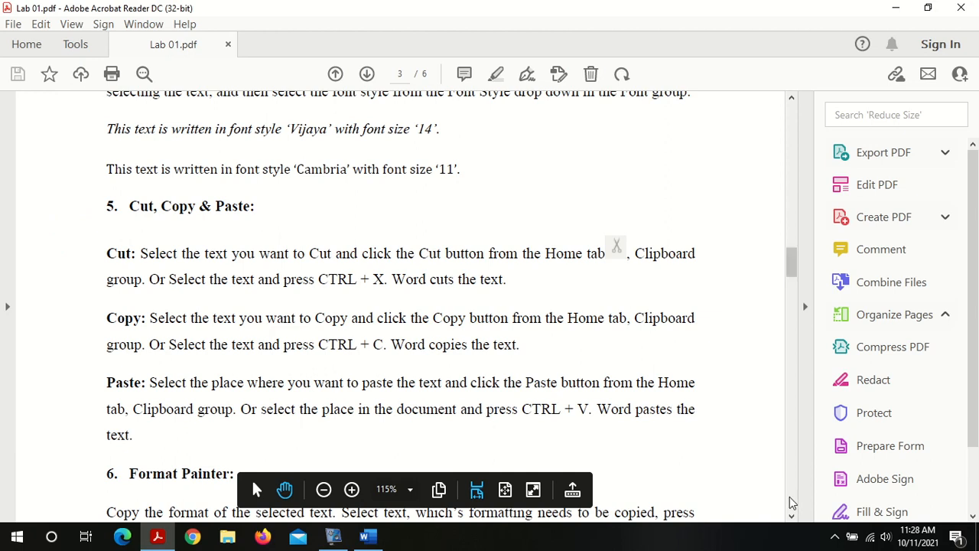
pyautogui.scroll(-10, 793, 503)
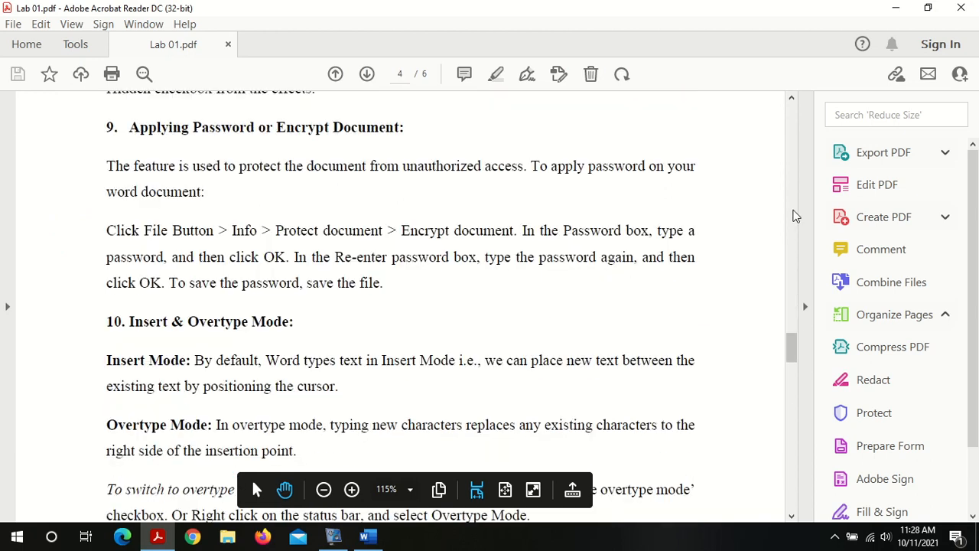
pyautogui.scroll(8, 789, 170)
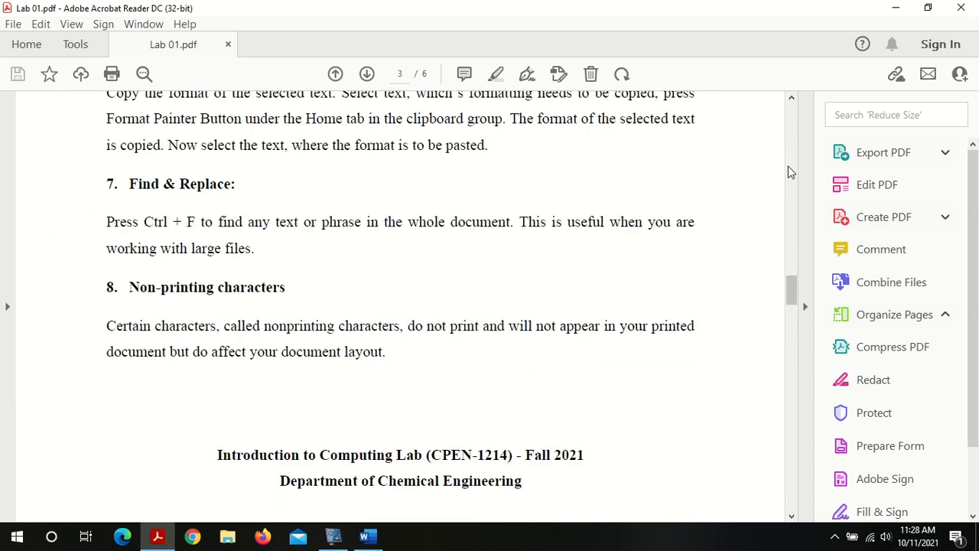
pyautogui.scroll(5, 789, 150)
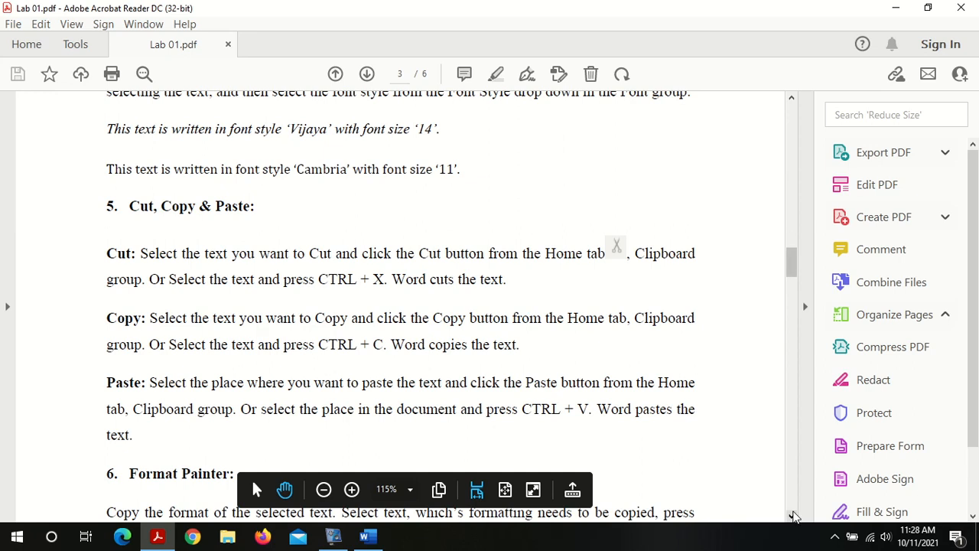
pyautogui.scroll(-3, 793, 517)
pyautogui.scroll(-3, 793, 517)
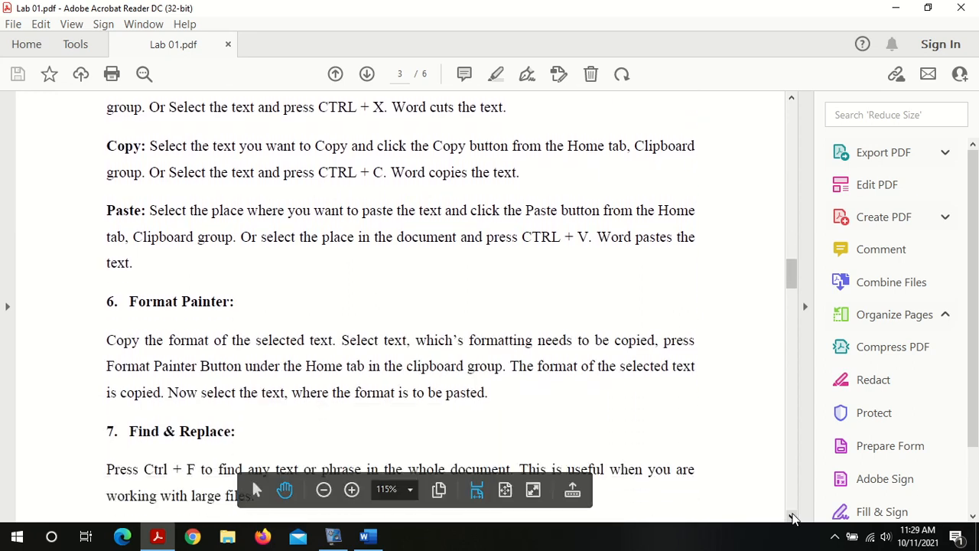
pyautogui.scroll(-1, 793, 517)
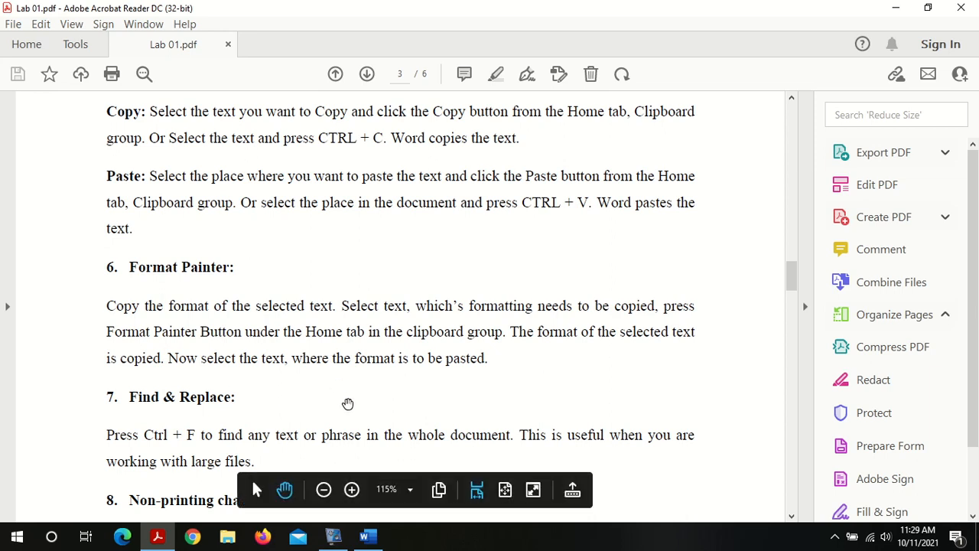
# Step: Copy the formatting of the small underlined second line with Format Painter and apply it to all text from the third line through the bold sentence on page 2
pyautogui.click(366, 536)
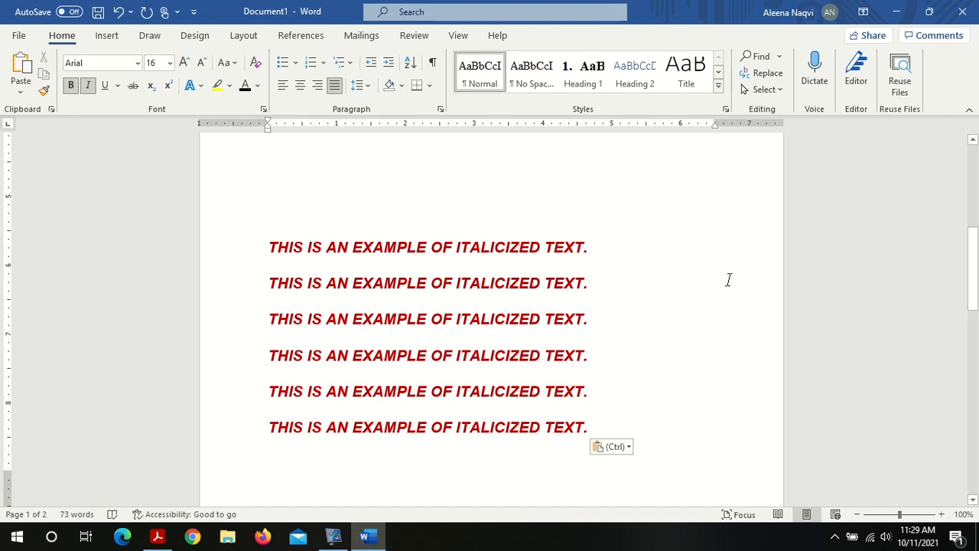
pyautogui.scroll(8, 599, 184)
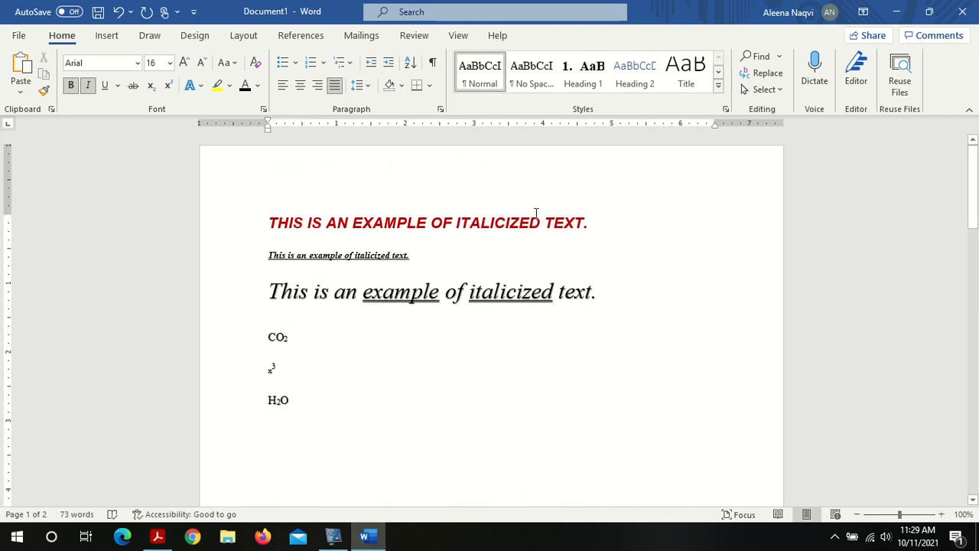
pyautogui.tripleClick(325, 256)
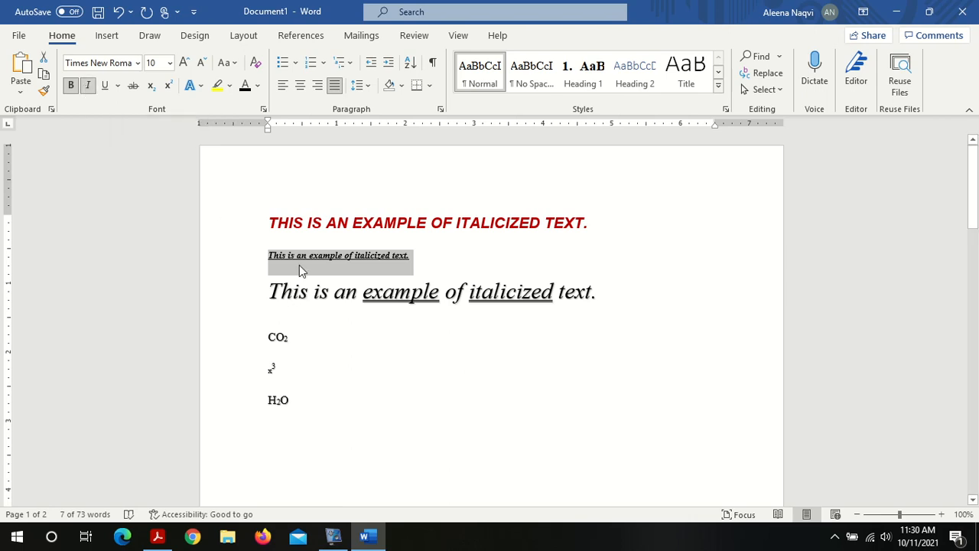
pyautogui.click(42, 92)
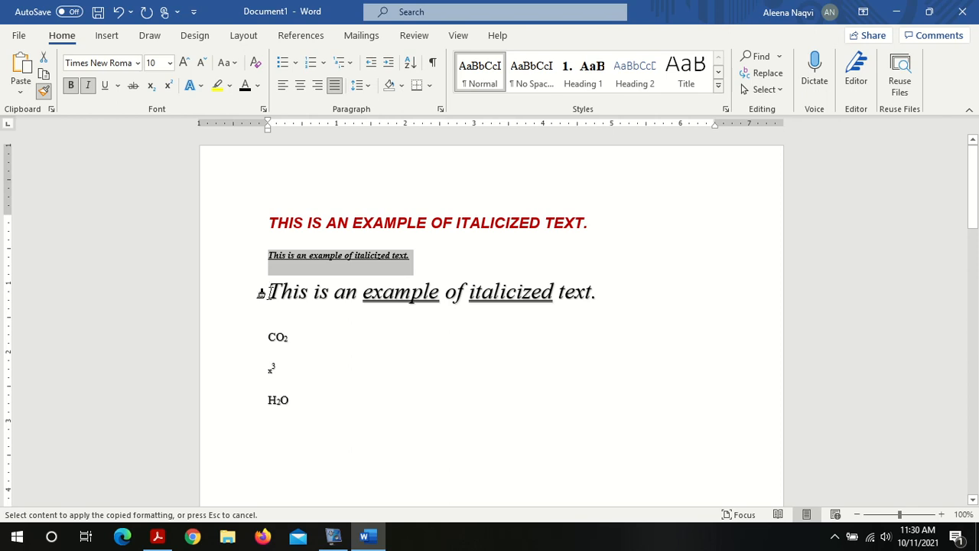
pyautogui.moveTo(269, 293)
pyautogui.mouseDown()
pyautogui.moveTo(310, 317)
pyautogui.moveTo(461, 545)
pyautogui.moveTo(496, 546)
pyautogui.mouseUp()
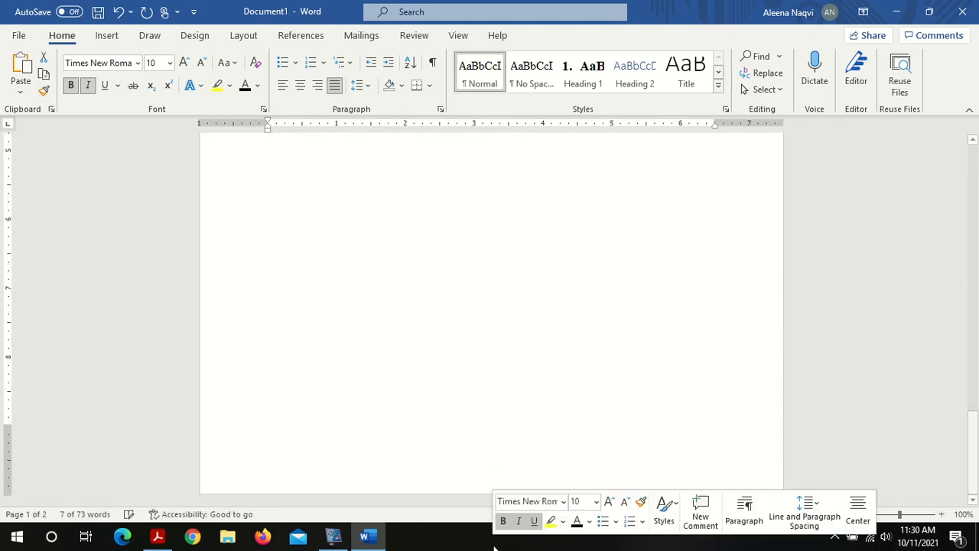
pyautogui.click(978, 207)
pyautogui.scroll(2, 977, 208)
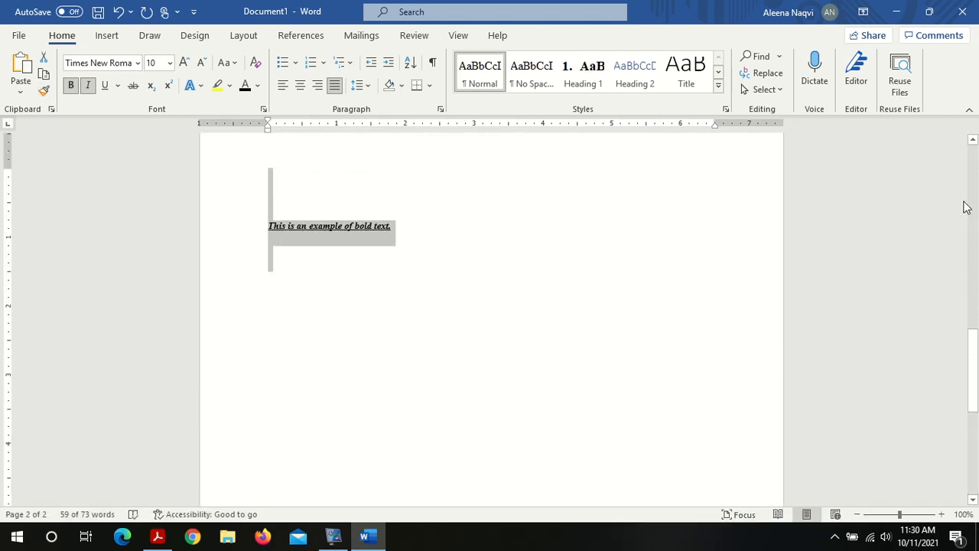
pyautogui.click(315, 230)
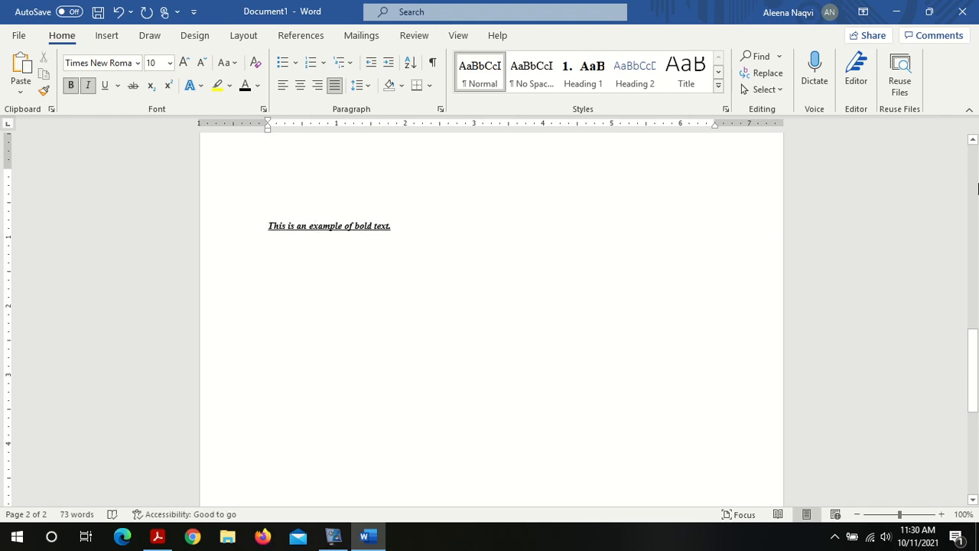
# Step: Copy the red italic heading's formatting with Format Painter and apply it to every line below the heading
pyautogui.scroll(10, 816, 223)
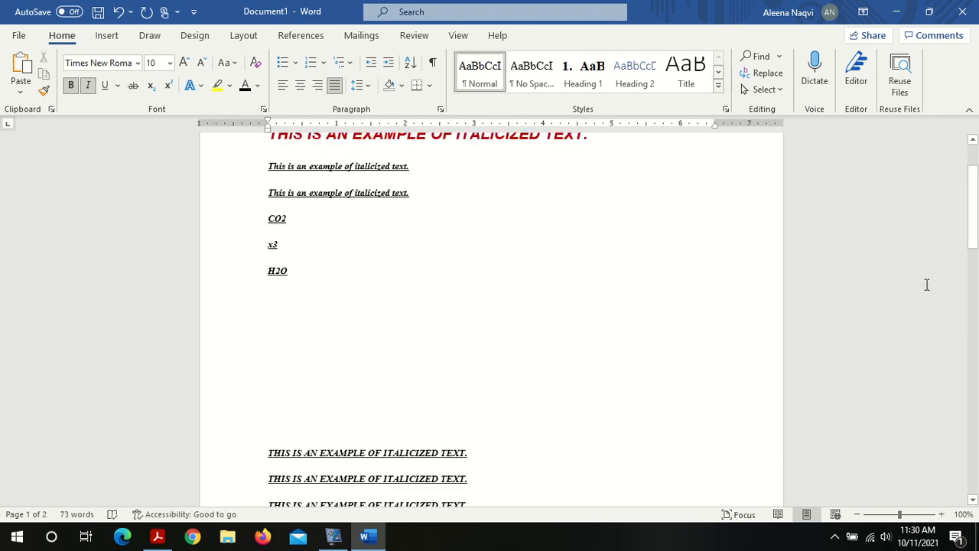
pyautogui.scroll(-5, 516, 168)
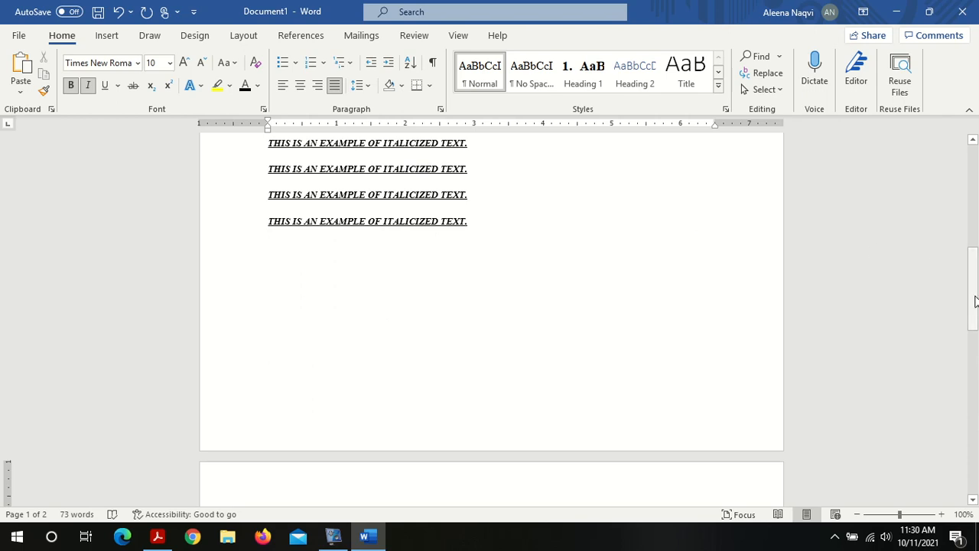
pyautogui.moveTo(976, 301); pyautogui.dragTo(972, 197)
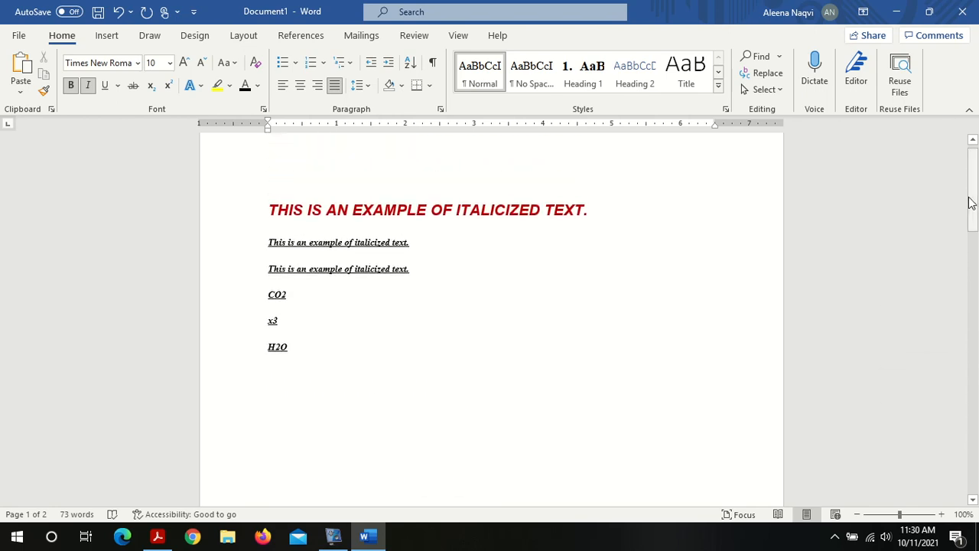
pyautogui.click(342, 243)
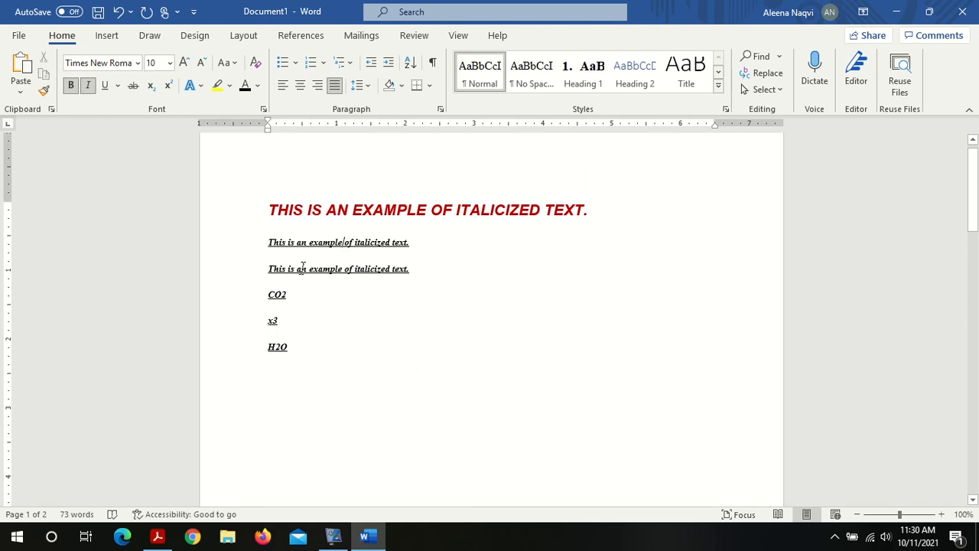
pyautogui.click(281, 319)
pyautogui.click(385, 211)
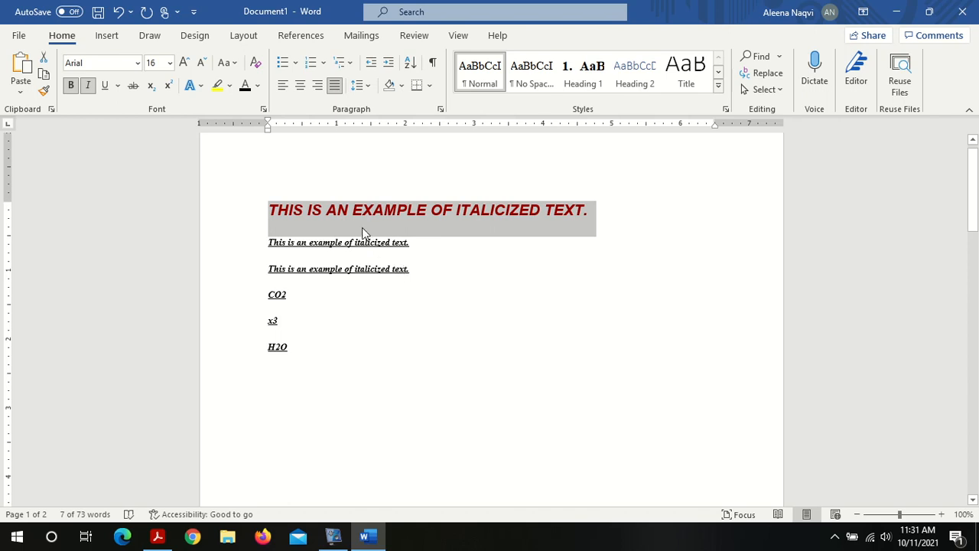
pyautogui.click(44, 91)
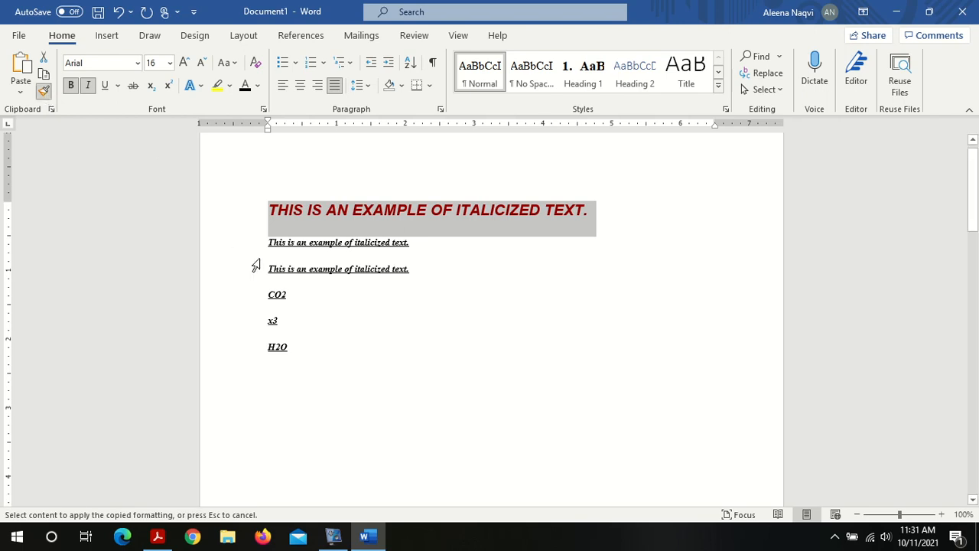
pyautogui.moveTo(257, 246)
pyautogui.mouseDown()
pyautogui.moveTo(372, 376)
pyautogui.moveTo(473, 540)
pyautogui.moveTo(471, 500)
pyautogui.moveTo(478, 509)
pyautogui.mouseUp()
pyautogui.click(540, 380)
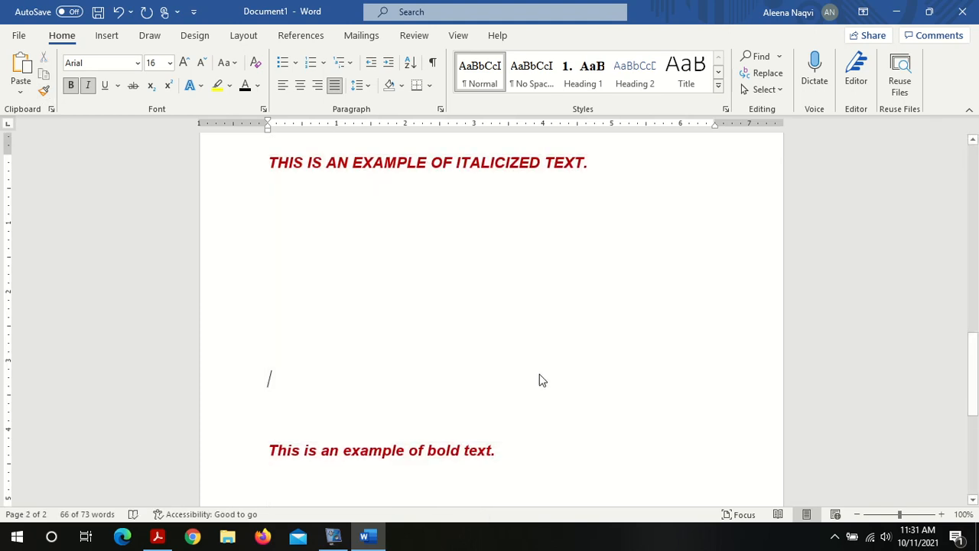
pyautogui.moveTo(974, 369); pyautogui.dragTo(975, 204)
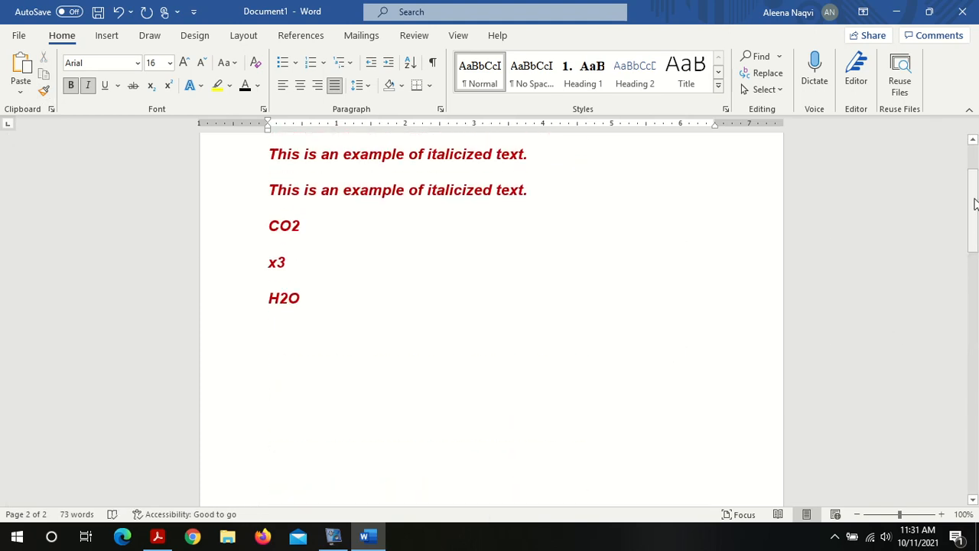
pyautogui.click(974, 158)
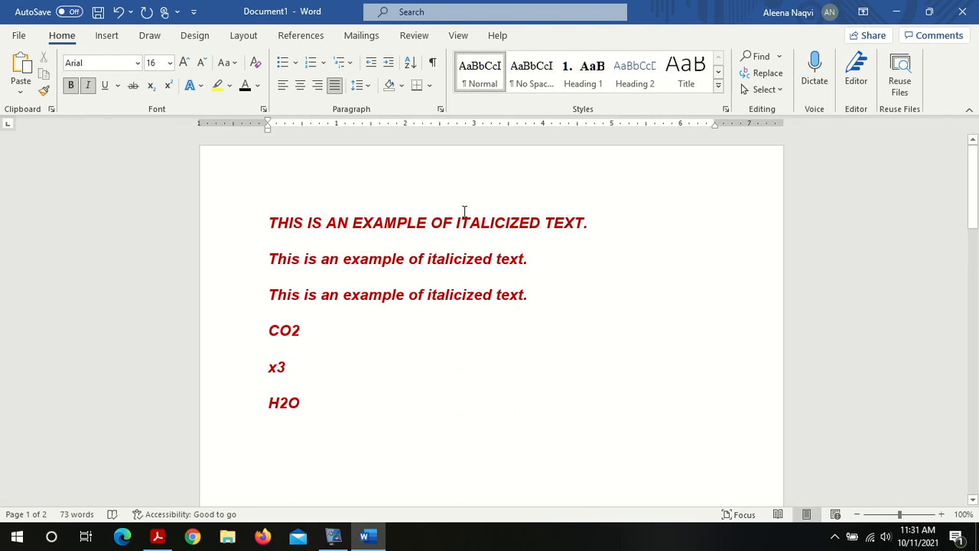
pyautogui.click(463, 264)
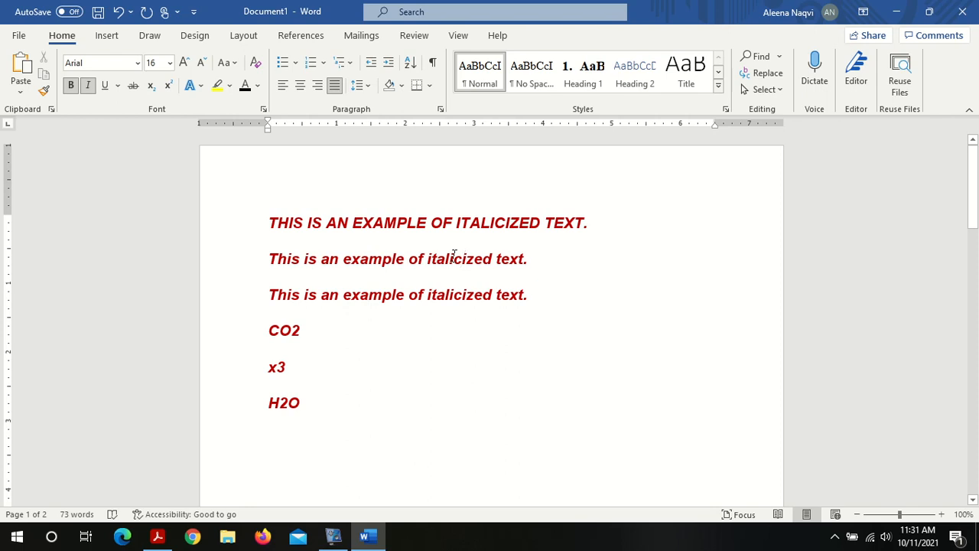
# Step: Switch to the Lab 01 PDF and read the Find & Replace instructions about Ctrl + F
pyautogui.click(154, 538)
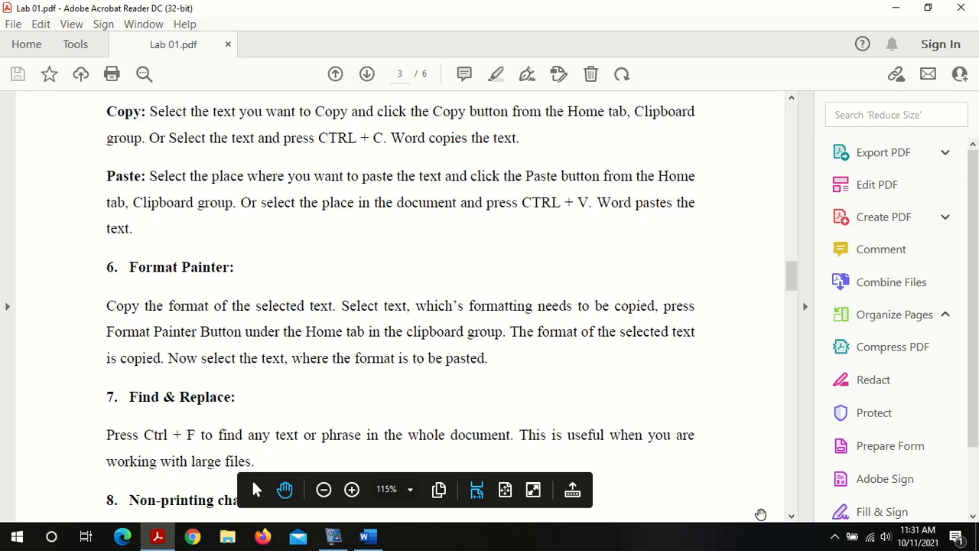
pyautogui.click(791, 516)
pyautogui.click(791, 516)
pyautogui.click(792, 516)
pyautogui.click(791, 518)
pyautogui.click(791, 518)
pyautogui.click(791, 518)
pyautogui.click(791, 518)
pyautogui.click(791, 518)
pyautogui.click(791, 518)
pyautogui.click(792, 518)
pyautogui.click(791, 518)
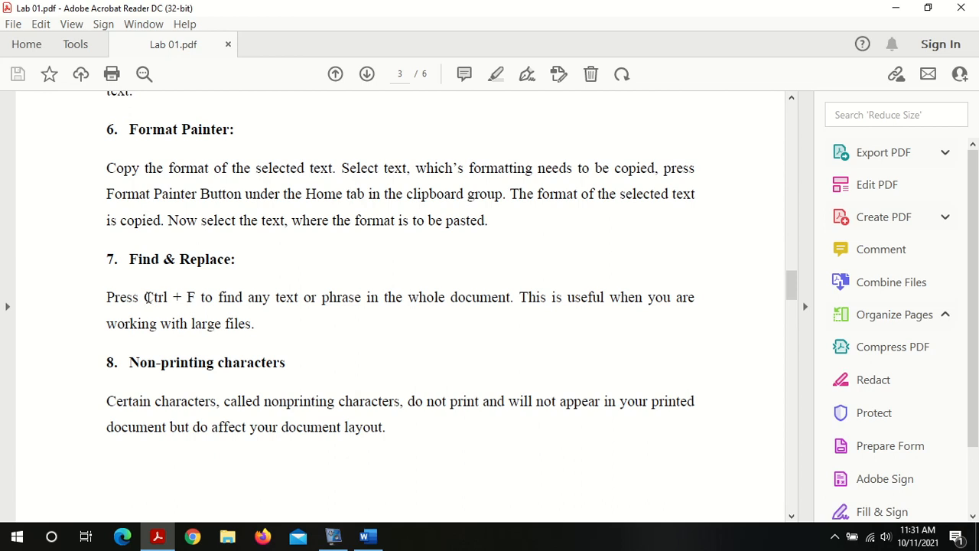
pyautogui.moveTo(145, 297); pyautogui.dragTo(197, 295)
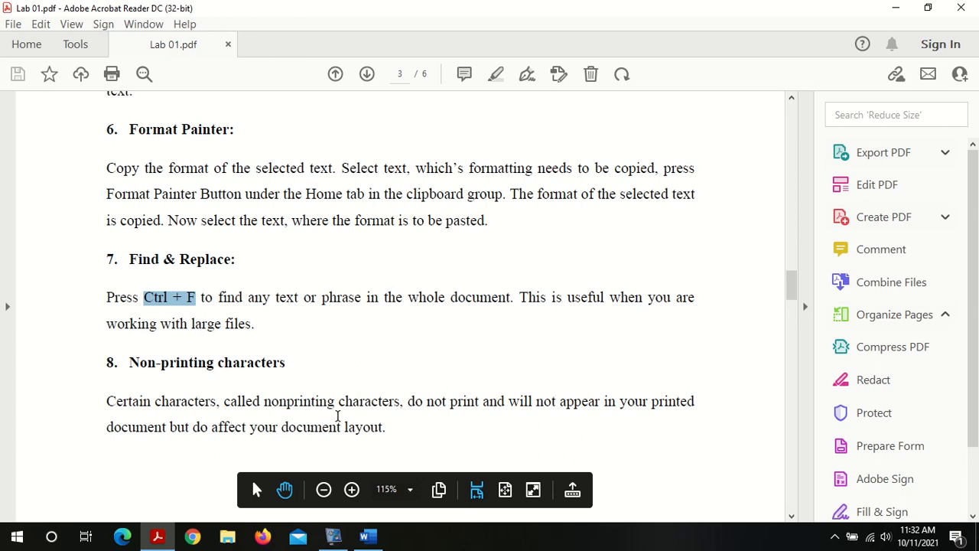
# Step: Switch back to Word and search the whole document for "text" in the Navigation pane
pyautogui.click(368, 536)
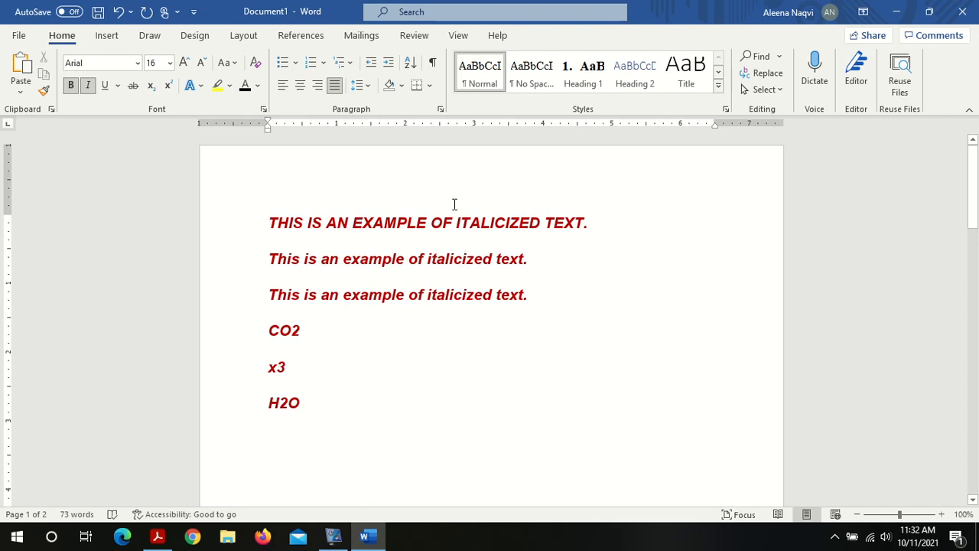
pyautogui.scroll(-10, 949, 383)
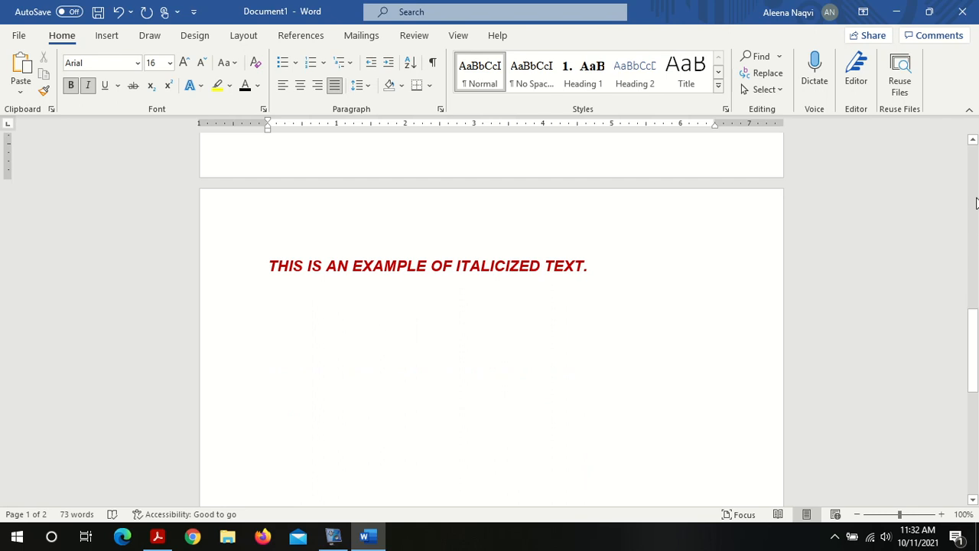
pyautogui.scroll(10, 976, 202)
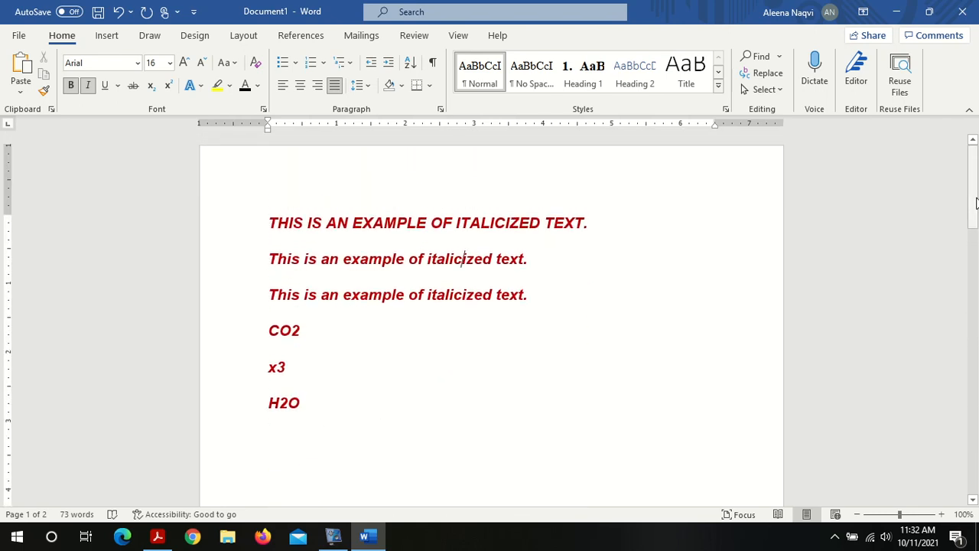
pyautogui.tripleClick(506, 267)
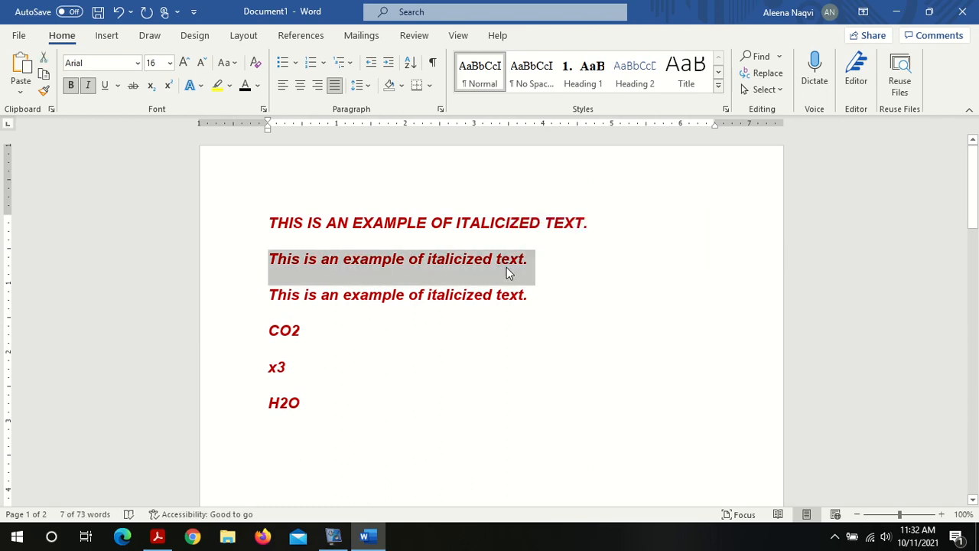
pyautogui.click(420, 280)
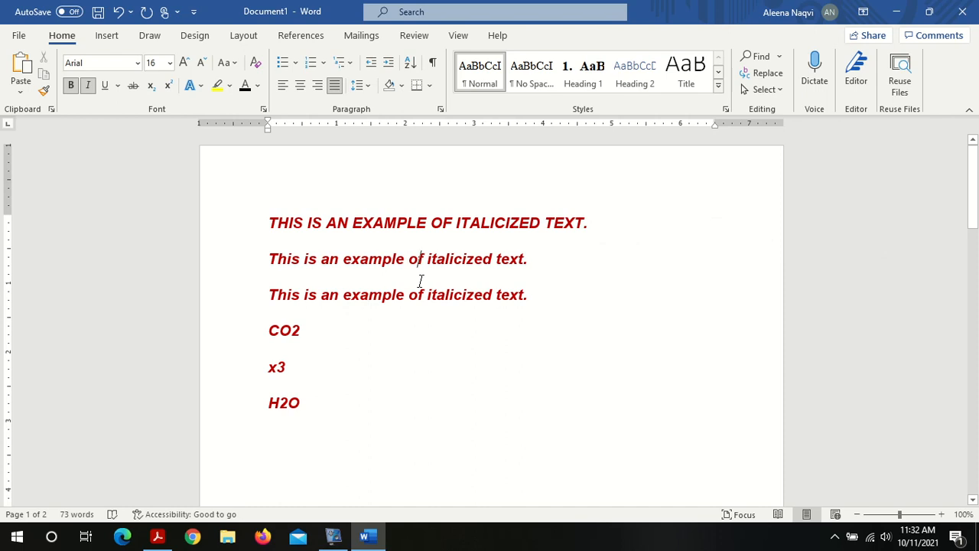
pyautogui.click(429, 323)
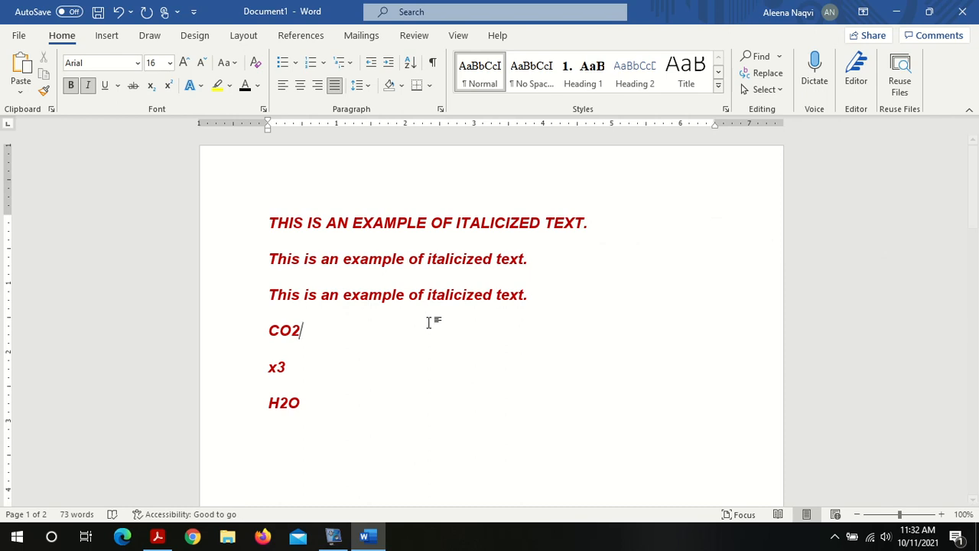
pyautogui.hotkey('ctrl', 'f')
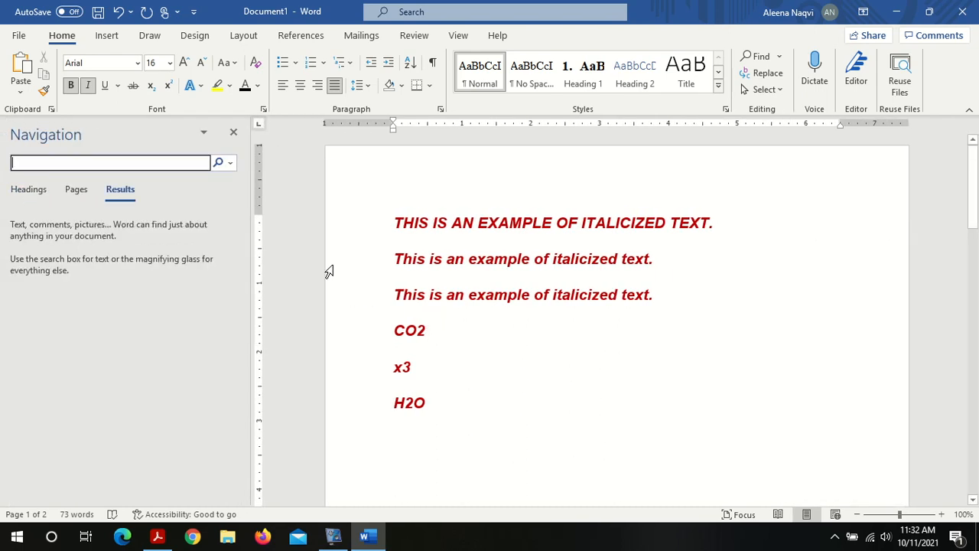
pyautogui.click(235, 134)
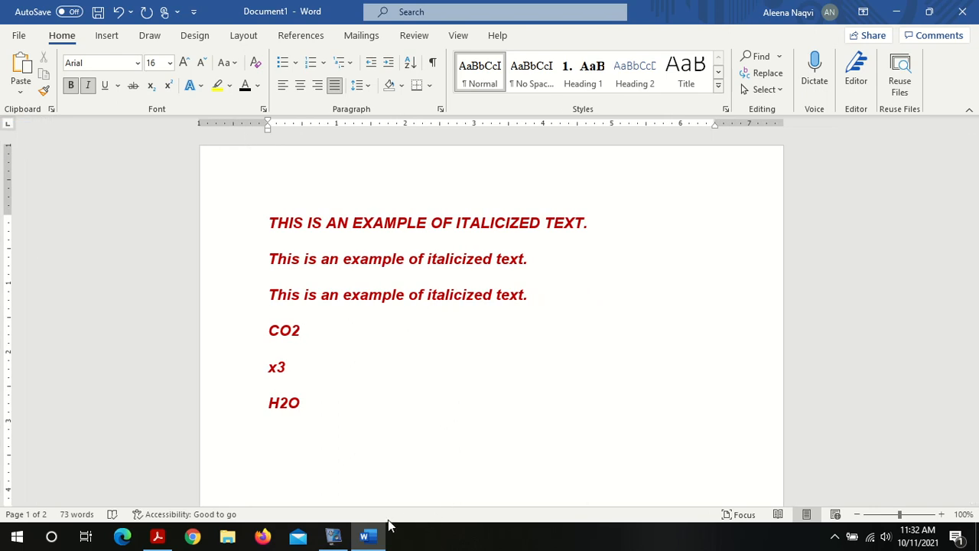
pyautogui.hotkey('ctrl', 'f')
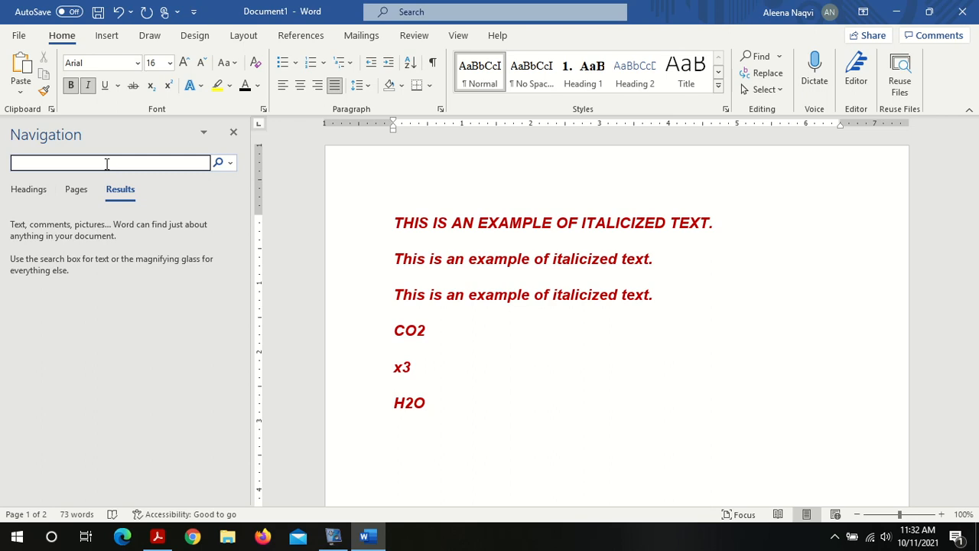
pyautogui.write('text')
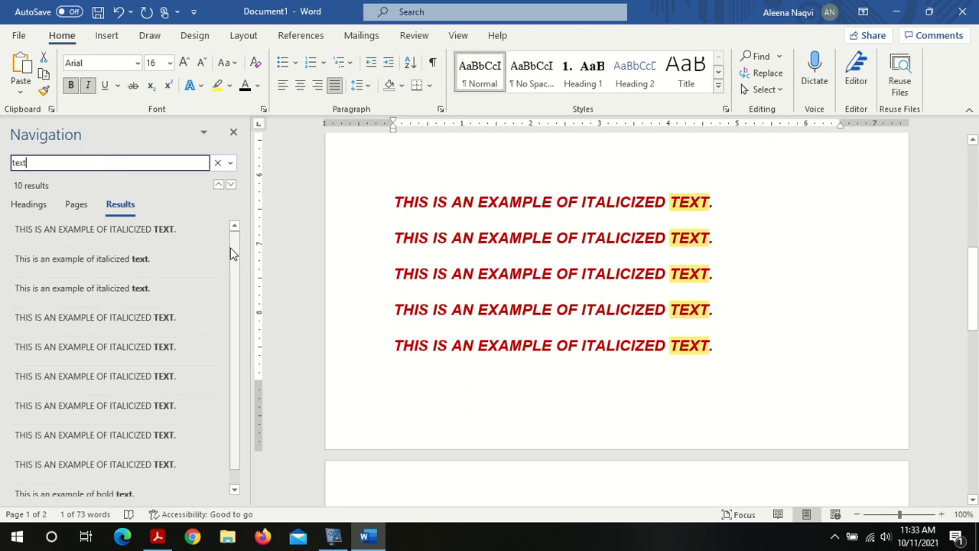
pyautogui.click(232, 476)
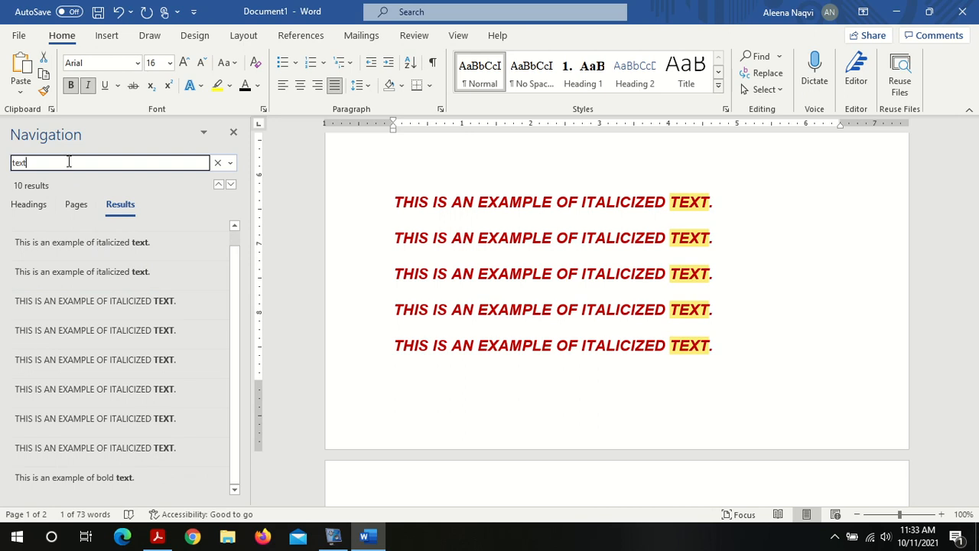
# Step: Change the search term in the Navigation pane to "example"
pyautogui.press('BackSpace')
pyautogui.press('BackSpace')
pyautogui.press('BackSpace')
pyautogui.press('BackSpace')
pyautogui.write('exampl')
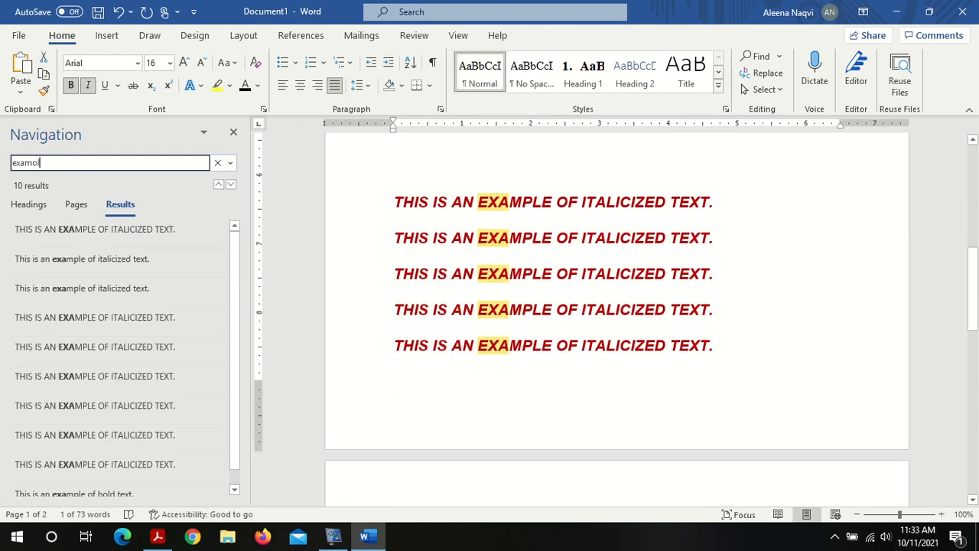
pyautogui.press('BackSpace')
pyautogui.press('BackSpace')
pyautogui.write('ple')
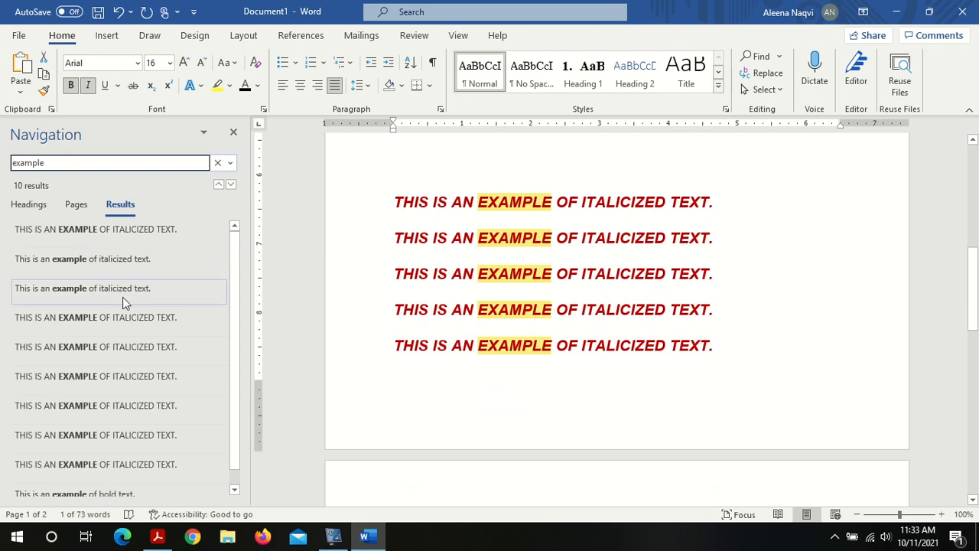
# Step: Clear the search box and close the Navigation pane
pyautogui.click(238, 484)
pyautogui.press('BackSpace')
pyautogui.press('BackSpace')
pyautogui.press('BackSpace')
pyautogui.press('BackSpace')
pyautogui.press('BackSpace')
pyautogui.press('BackSpace')
pyautogui.press('BackSpace')
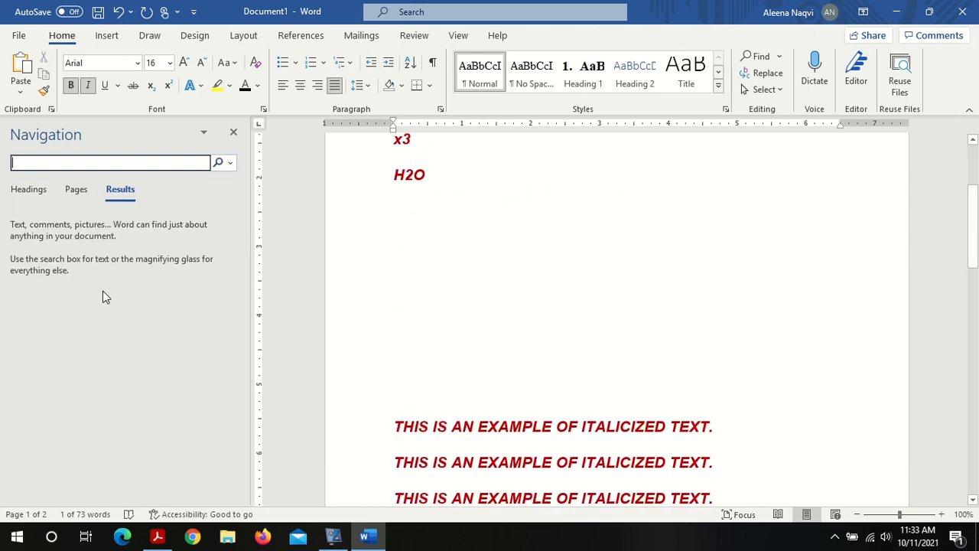
pyautogui.click(232, 133)
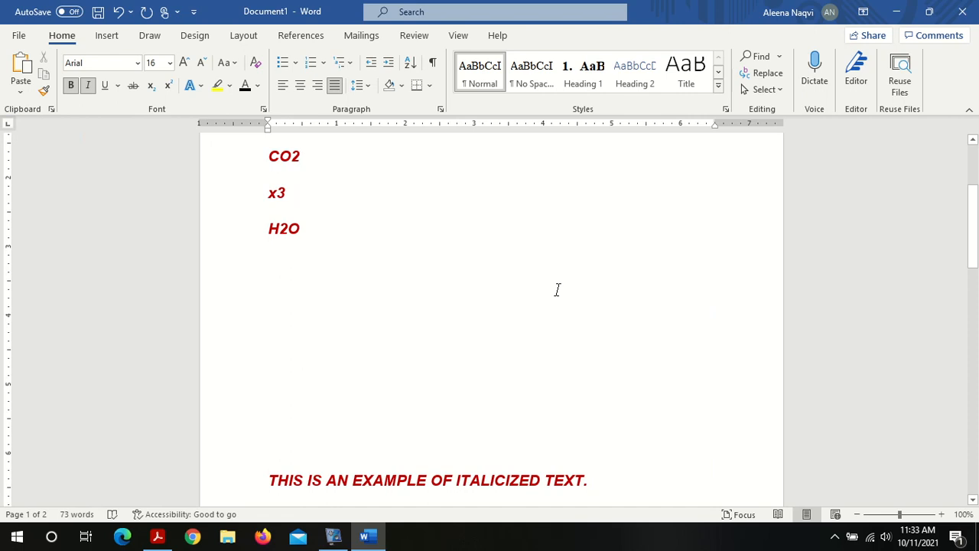
pyautogui.click(779, 59)
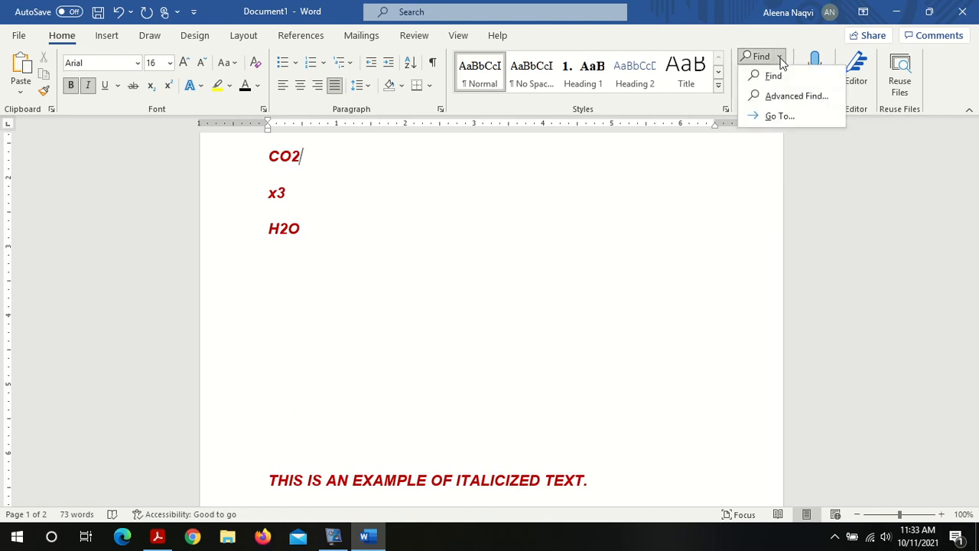
pyautogui.click(788, 76)
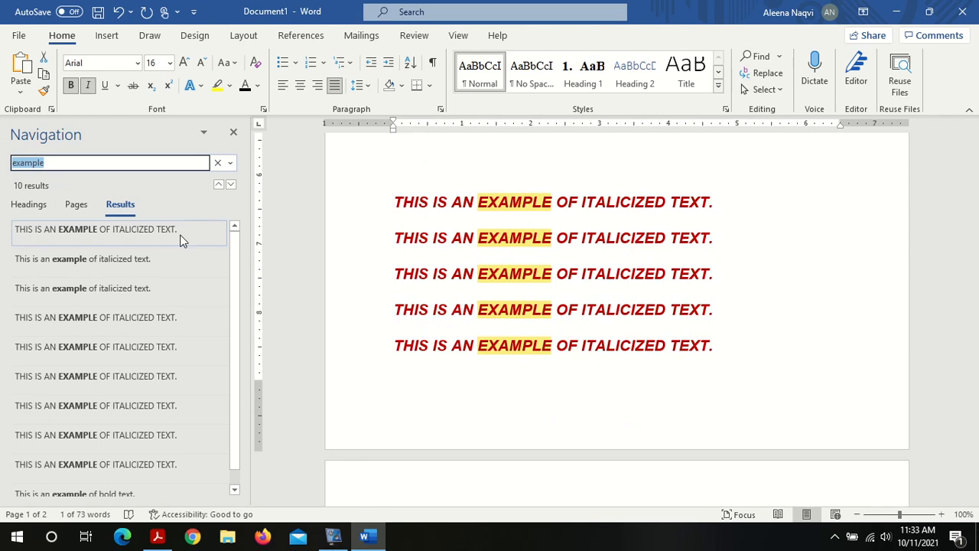
pyautogui.press('BackSpace')
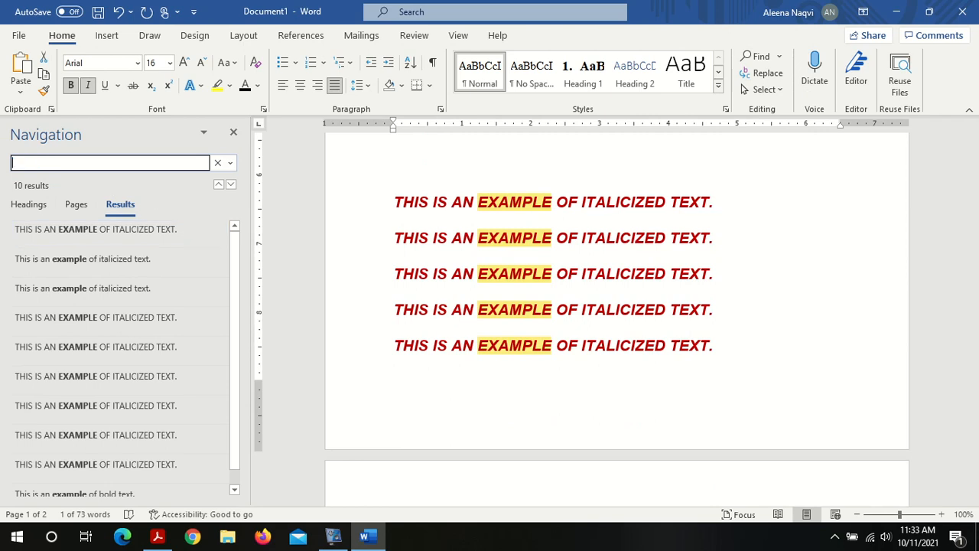
pyautogui.click(232, 135)
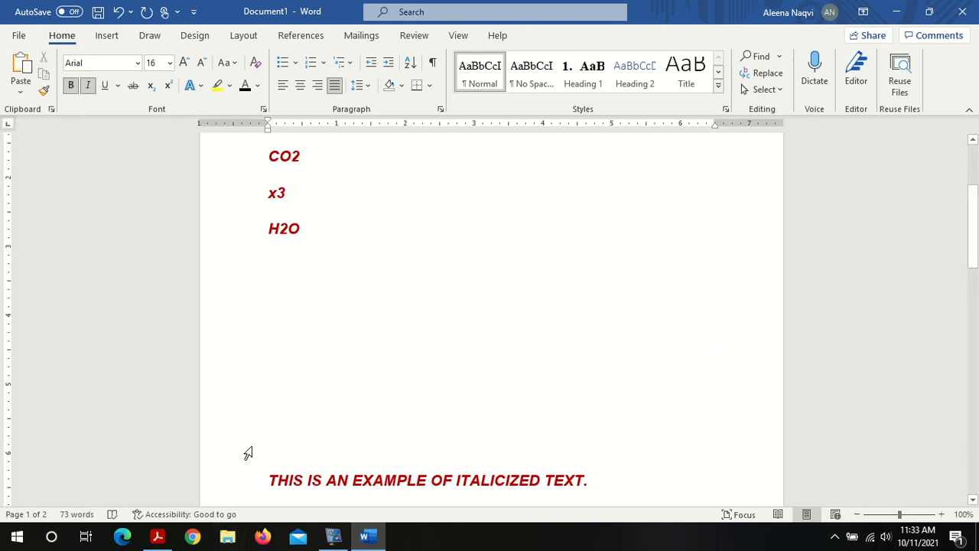
# Step: Switch to the Lab 01 PDF to review the Find & Replace instructions, then return to Word
pyautogui.click(158, 538)
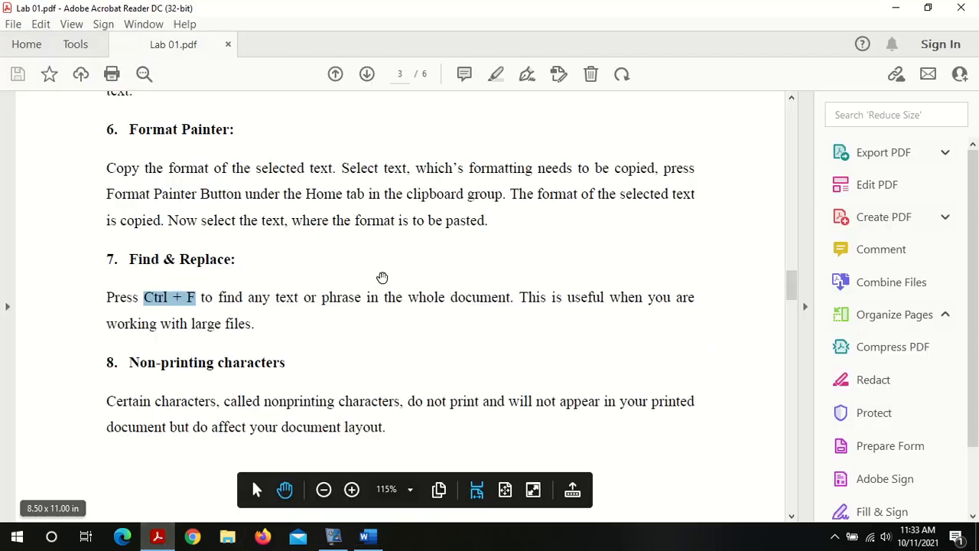
pyautogui.click(256, 288)
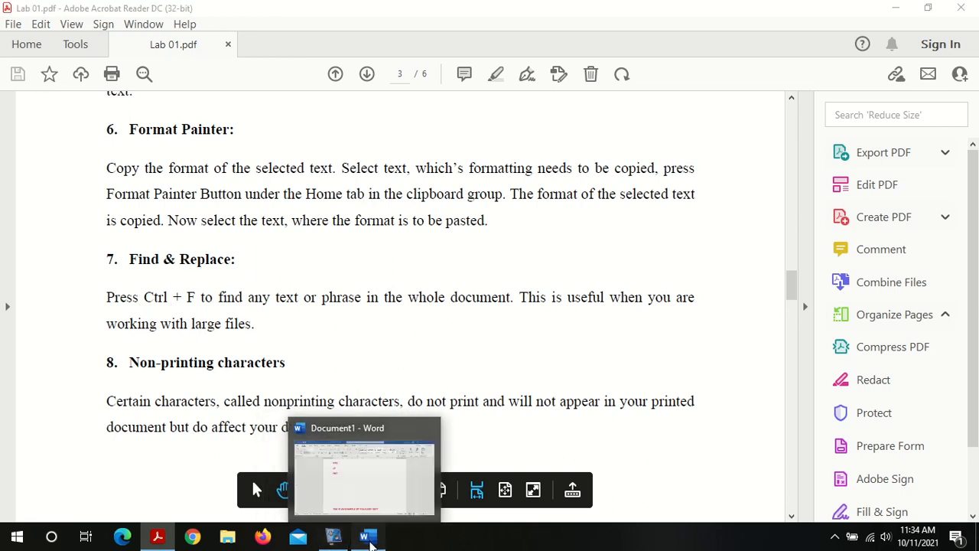
pyautogui.click(368, 538)
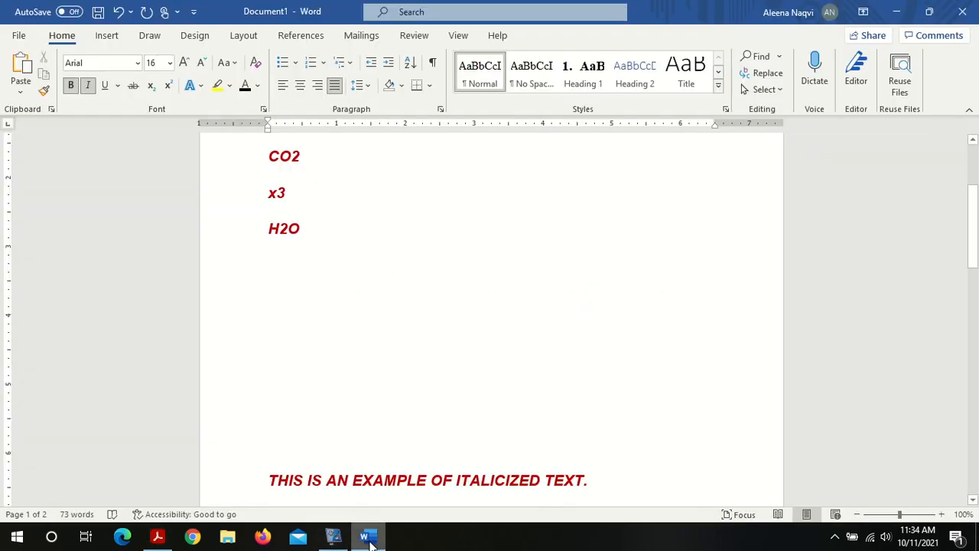
# Step: Use Replace to change every occurrence of "text" to "TEXT" throughout the document, then close the dialog
pyautogui.click(762, 79)
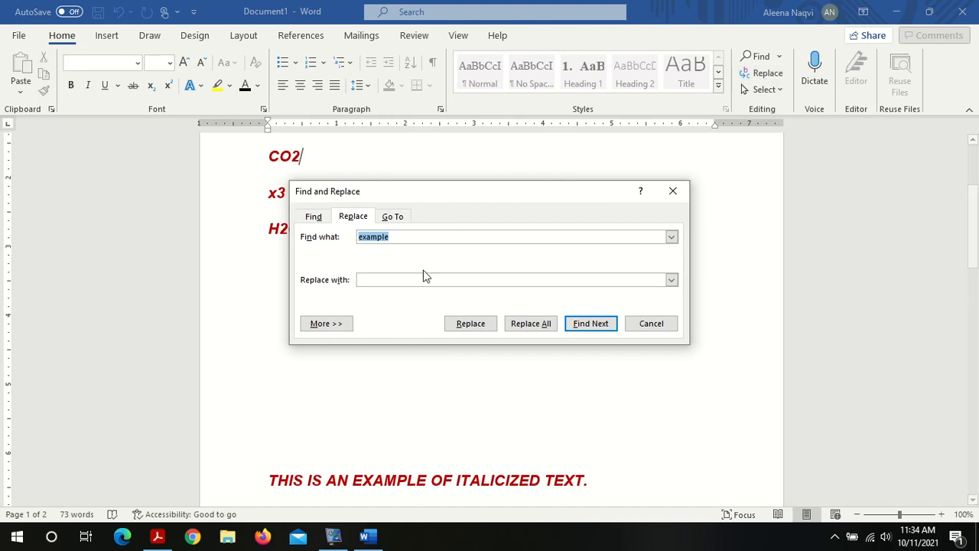
pyautogui.press('BackSpace')
pyautogui.press('BackSpace')
pyautogui.press('BackSpace')
pyautogui.press('BackSpace')
pyautogui.press('BackSpace')
pyautogui.press('BackSpace')
pyautogui.press('BackSpace')
pyautogui.write('text')
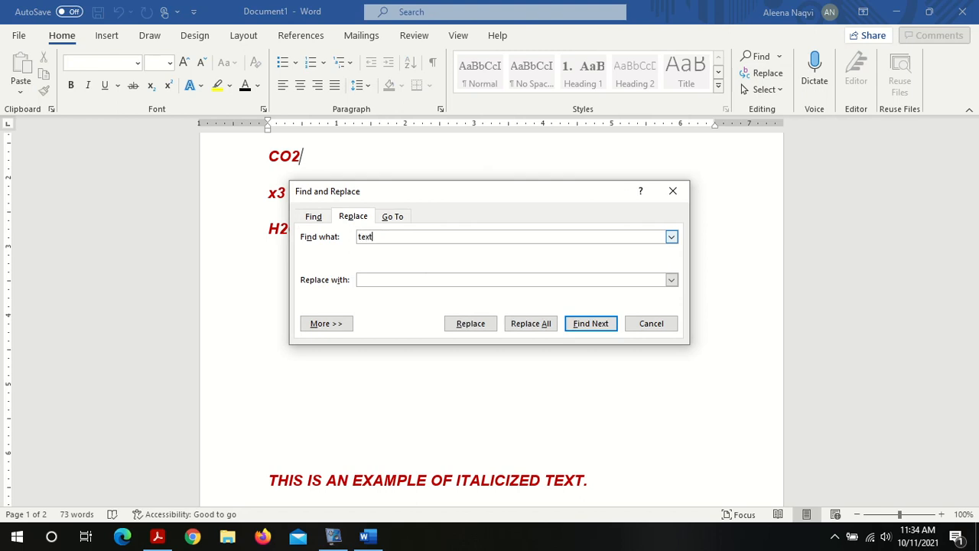
pyautogui.click(411, 279)
pyautogui.write('TEXT')
pyautogui.doubleClick(368, 238)
pyautogui.click(376, 237)
pyautogui.doubleClick(374, 282)
pyautogui.click(374, 282)
pyautogui.click(526, 323)
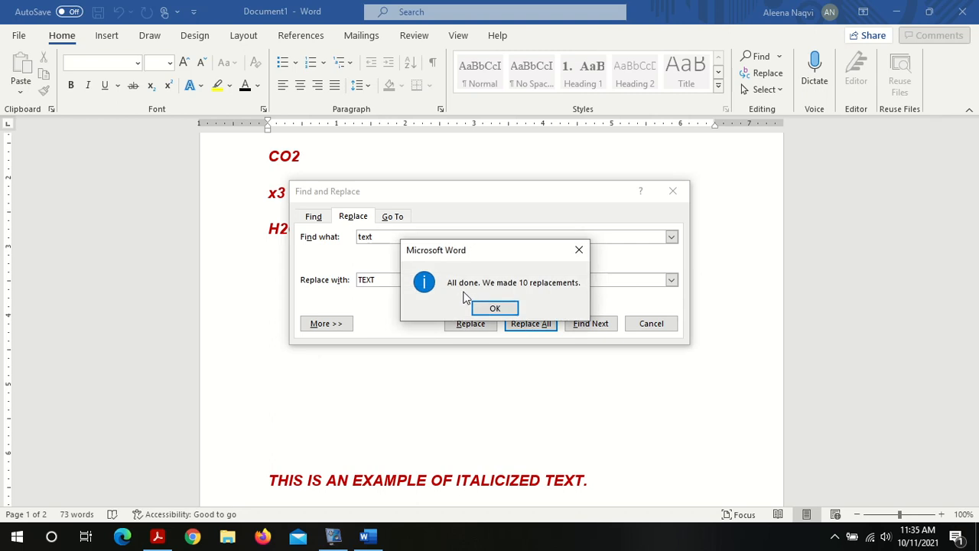
pyautogui.click(517, 305)
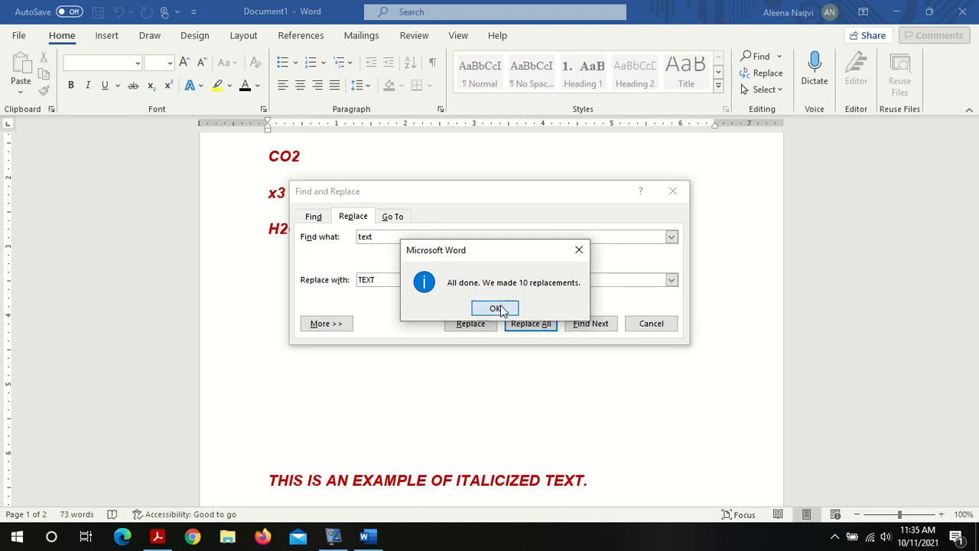
pyautogui.click(650, 324)
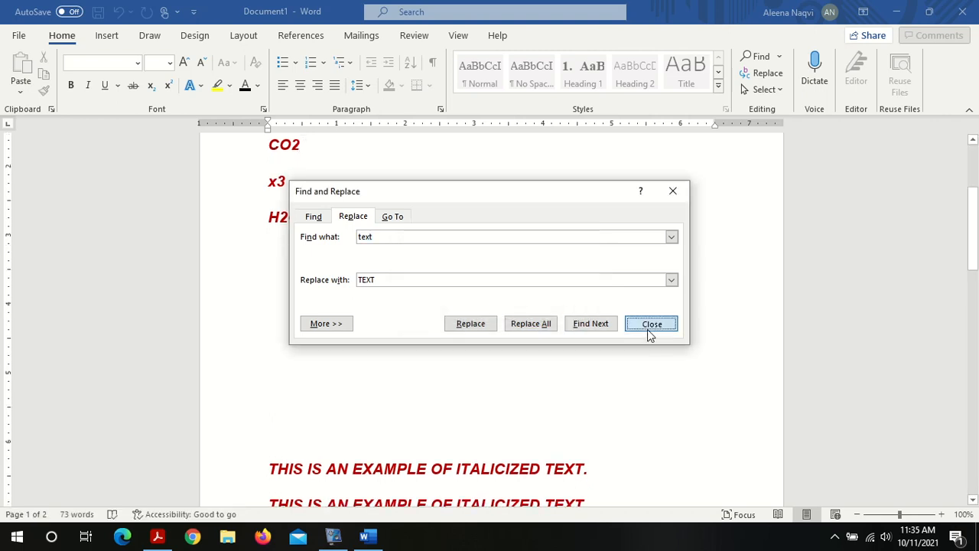
# Step: Scroll through the document and select words to check the replaced "TEXT" occurrences
pyautogui.click(973, 167)
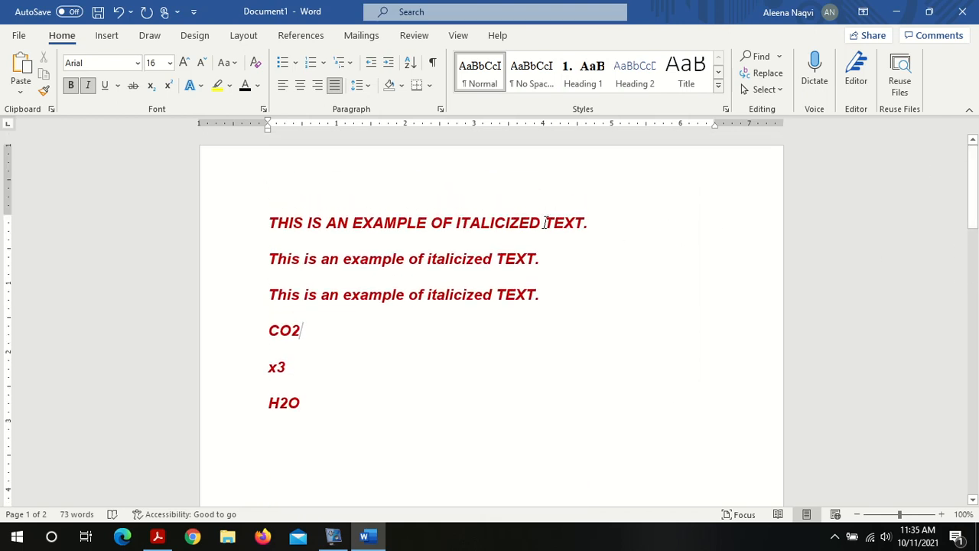
pyautogui.doubleClick(548, 222)
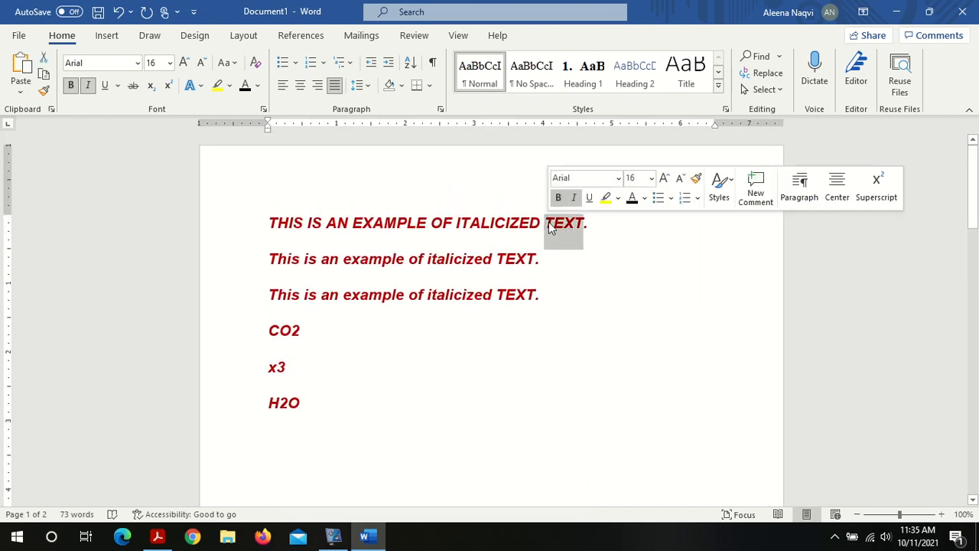
pyautogui.click(498, 259)
pyautogui.moveTo(499, 259); pyautogui.dragTo(537, 259)
pyautogui.tripleClick(521, 306)
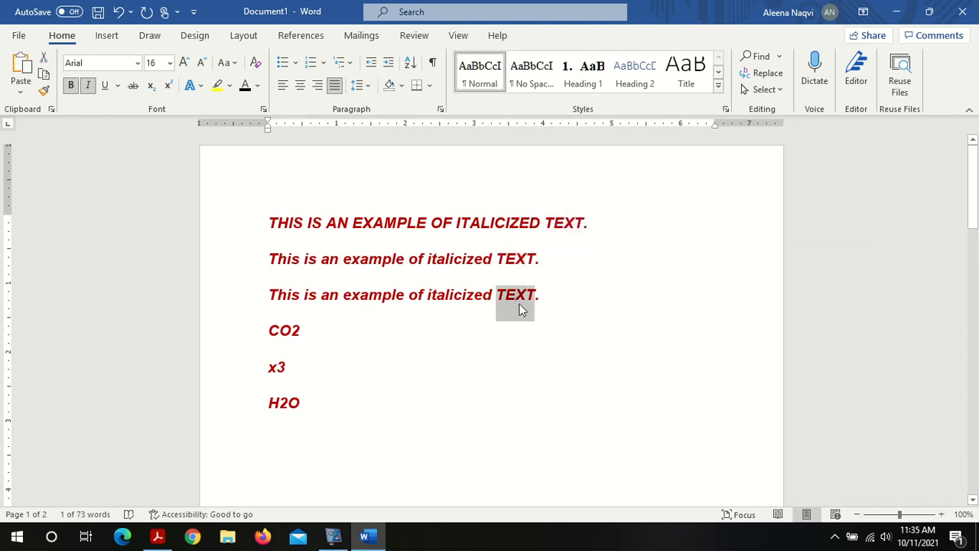
pyautogui.scroll(-10, 918, 314)
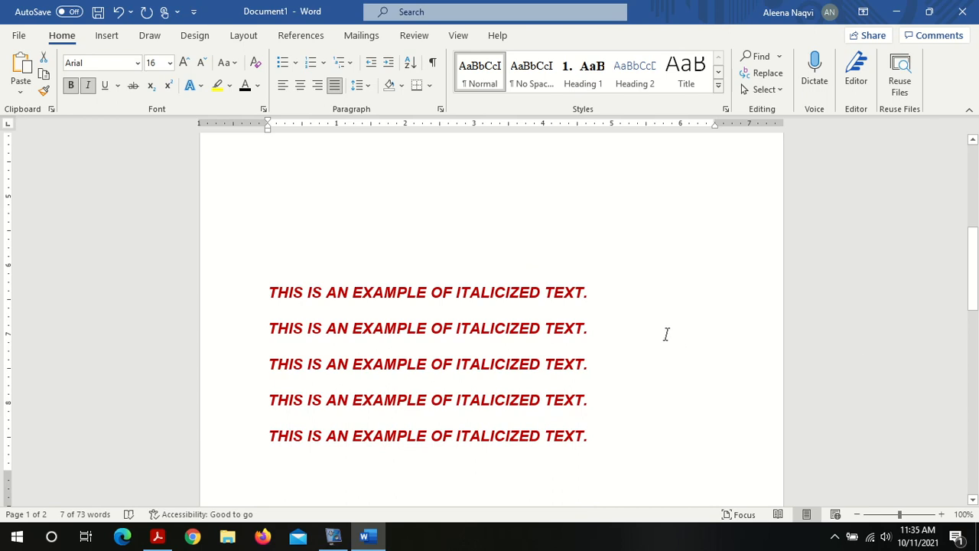
pyautogui.click(600, 290)
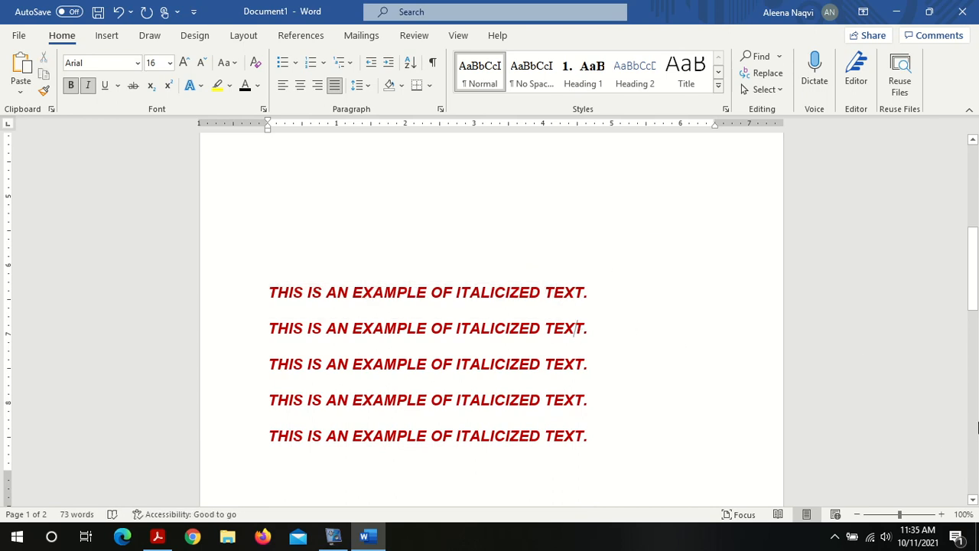
pyautogui.scroll(-5, 576, 330)
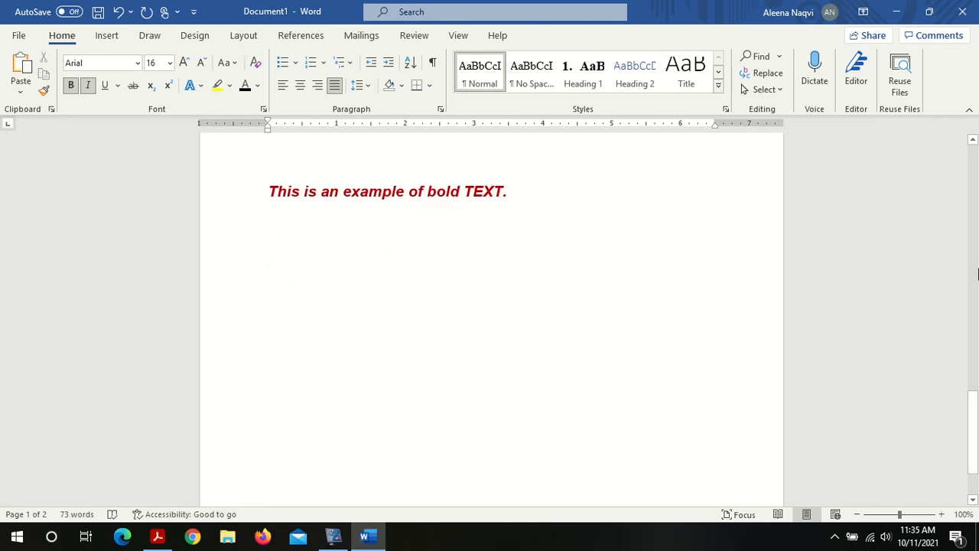
pyautogui.scroll(10, 977, 274)
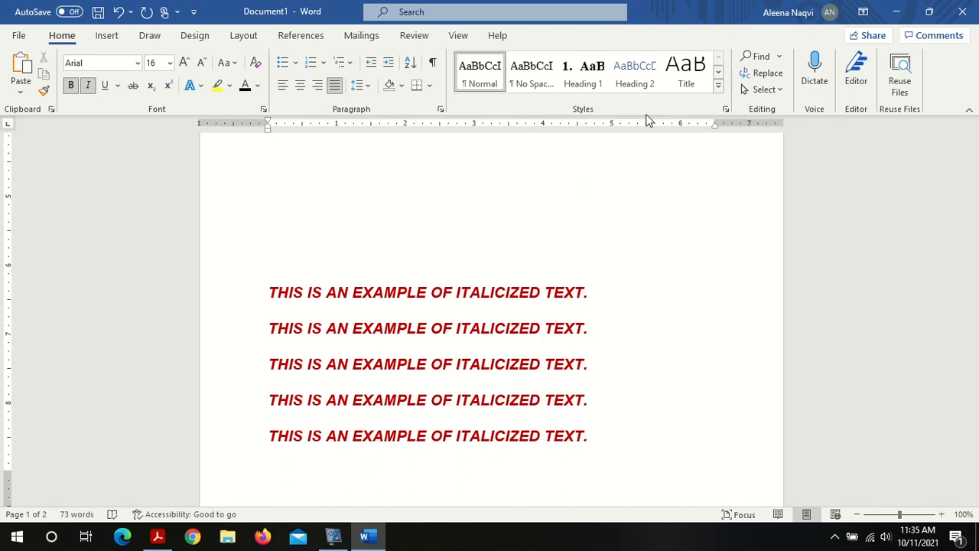
# Step: Replace all occurrences of "ITALICIZED" with "italicized" in the document, then close the dialog
pyautogui.click(763, 77)
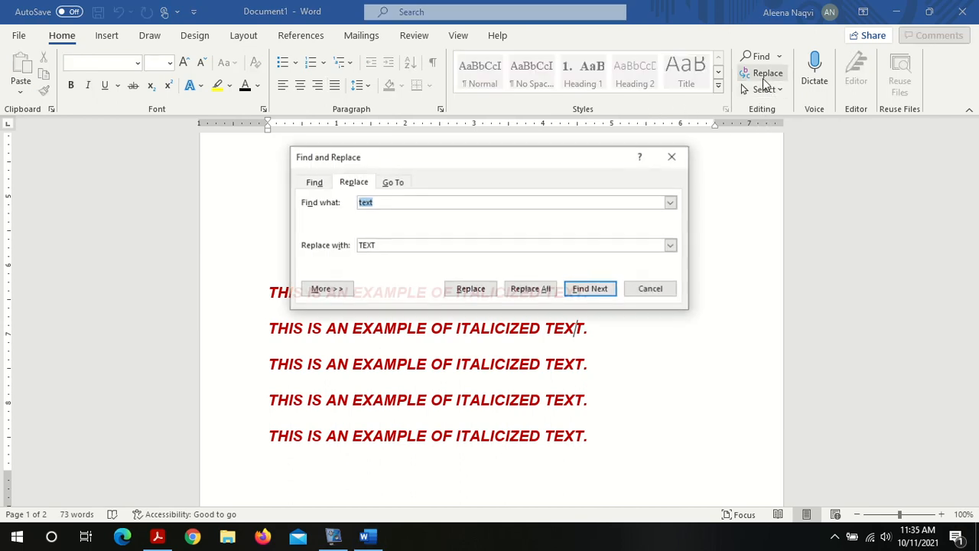
pyautogui.click(386, 204)
pyautogui.press('BackSpace')
pyautogui.press('BackSpace')
pyautogui.press('BackSpace')
pyautogui.press('BackSpace')
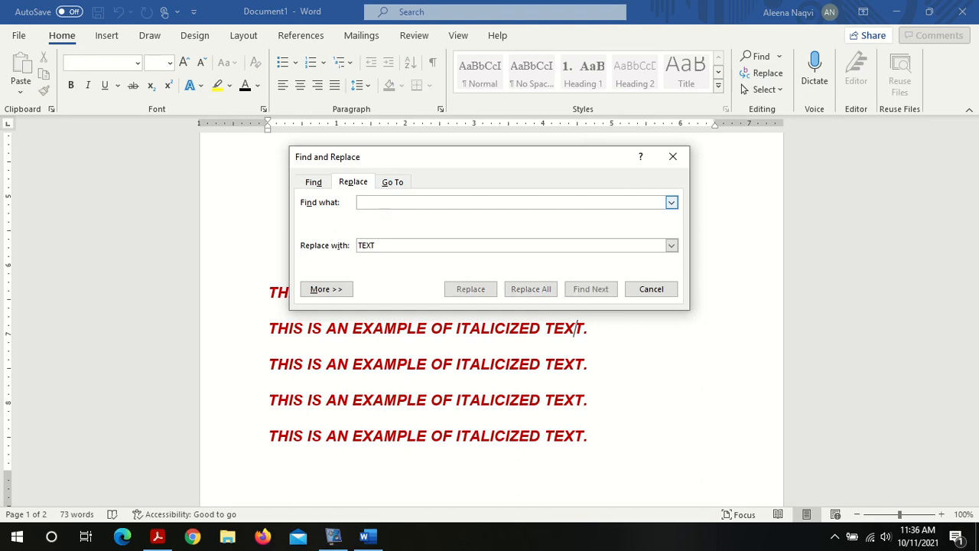
pyautogui.write('IT')
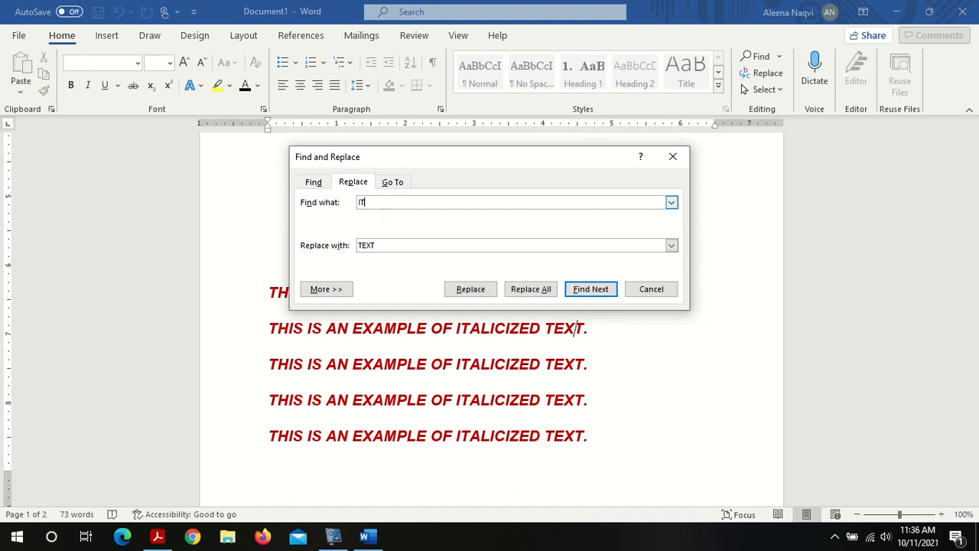
pyautogui.write('ALICIZED')
pyautogui.click(385, 245)
pyautogui.doubleClick(386, 245)
pyautogui.press('BackSpace')
pyautogui.write('ITA')
pyautogui.press('BackSpace')
pyautogui.press('BackSpace')
pyautogui.press('BackSpace')
pyautogui.write('itali')
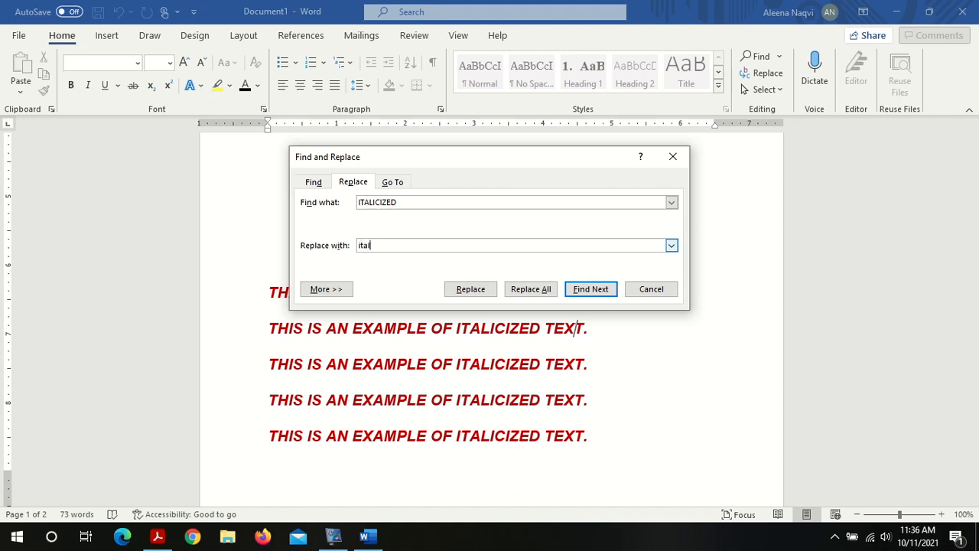
pyautogui.write('cized')
pyautogui.click(530, 289)
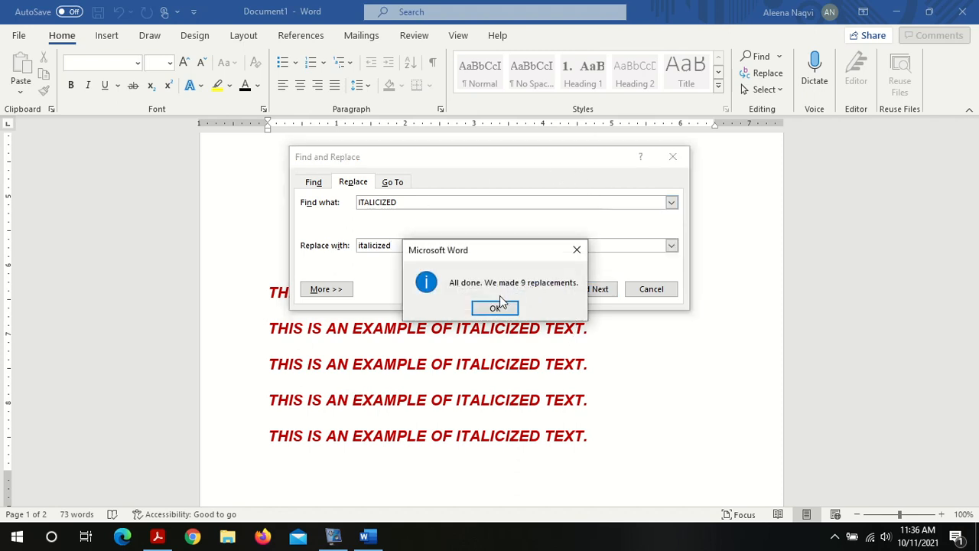
pyautogui.click(498, 307)
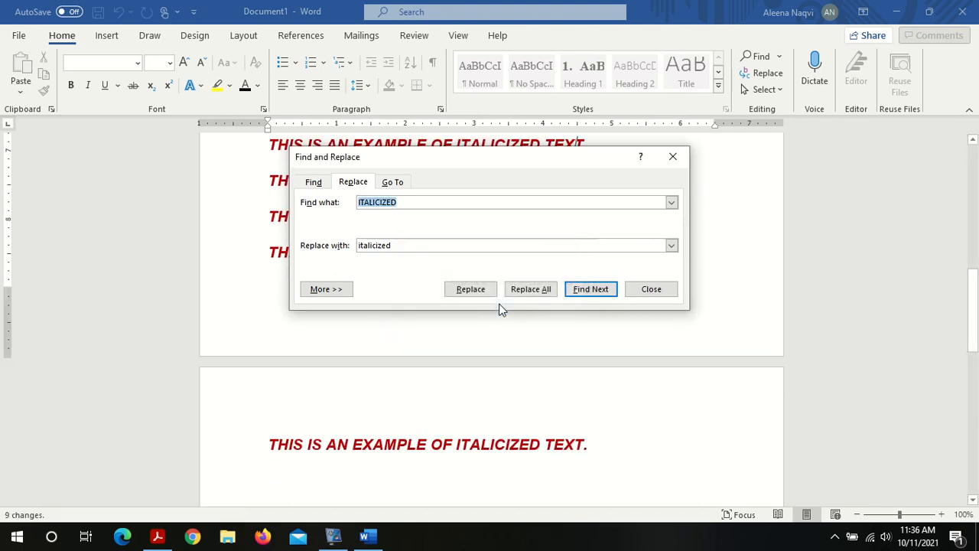
pyautogui.click(652, 289)
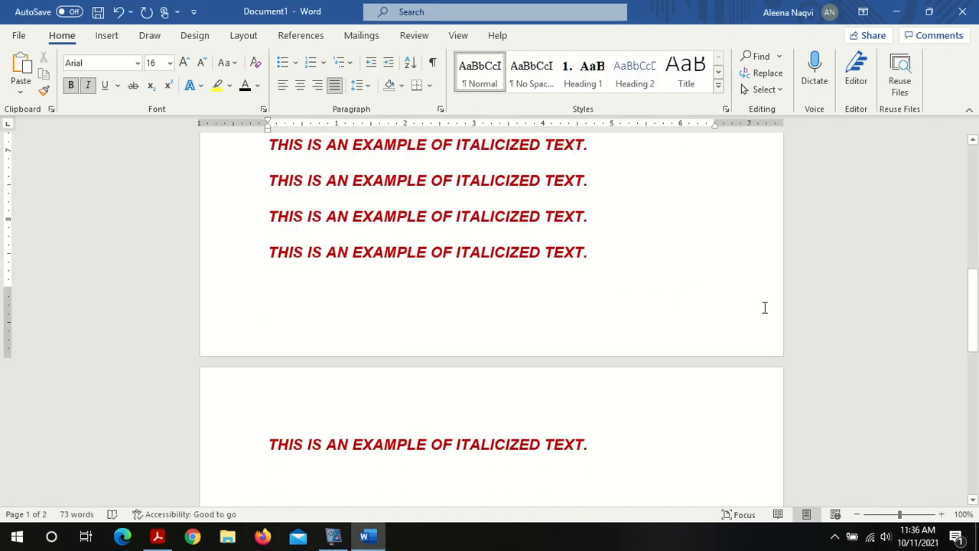
# Step: Scroll through both pages and select lines to inspect the word "italicized" after the replacement
pyautogui.scroll(5, 976, 221)
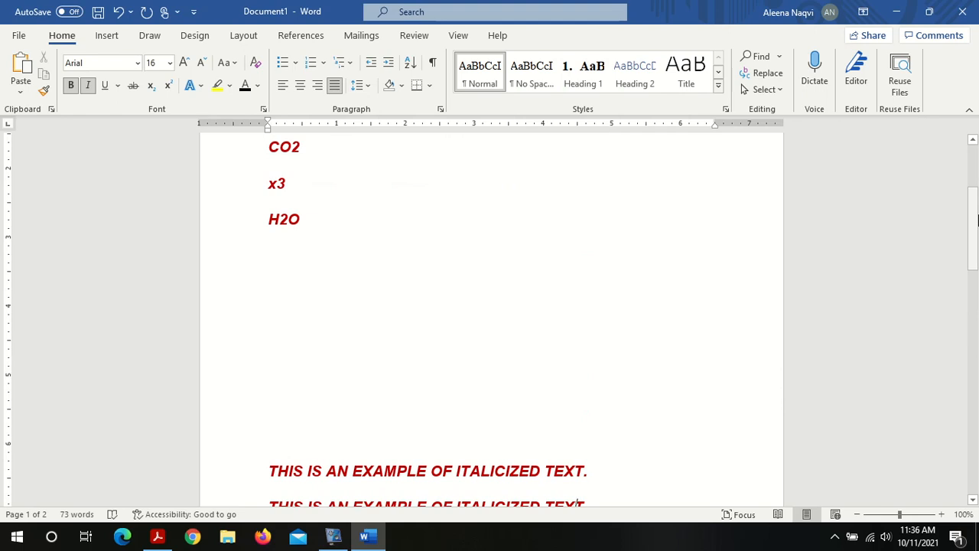
pyautogui.scroll(3, 976, 168)
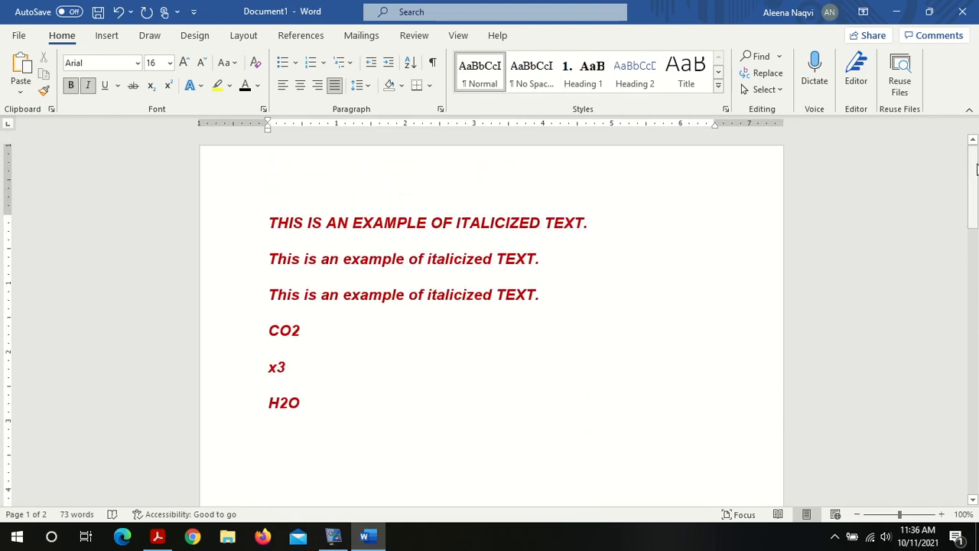
pyautogui.doubleClick(443, 262)
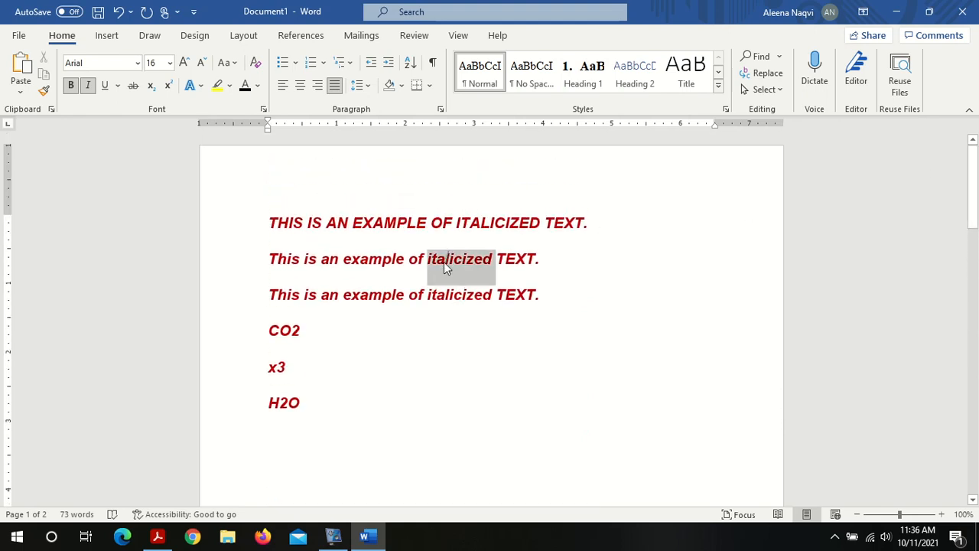
pyautogui.click(444, 262)
pyautogui.tripleClick(449, 294)
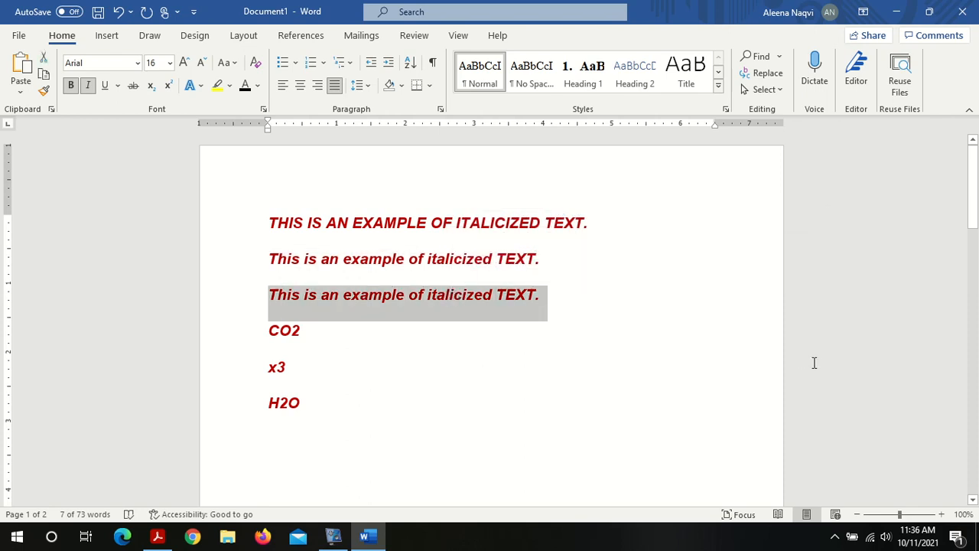
pyautogui.click(977, 398)
pyautogui.click(978, 398)
pyautogui.click(977, 398)
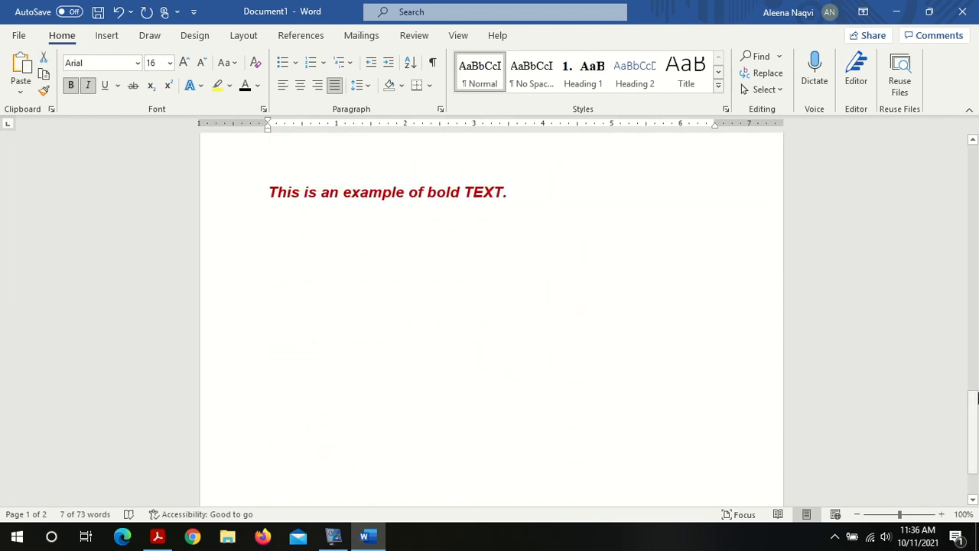
pyautogui.click(977, 292)
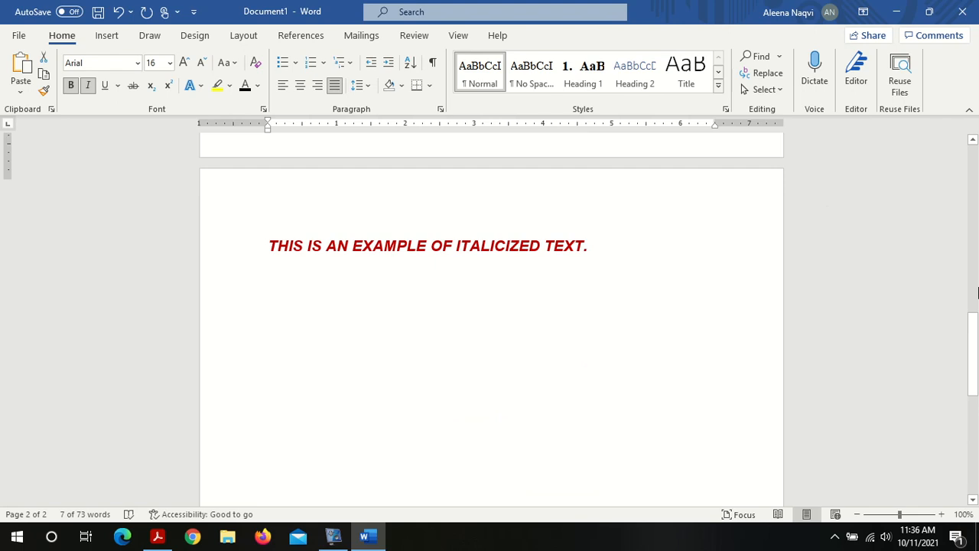
pyautogui.click(977, 293)
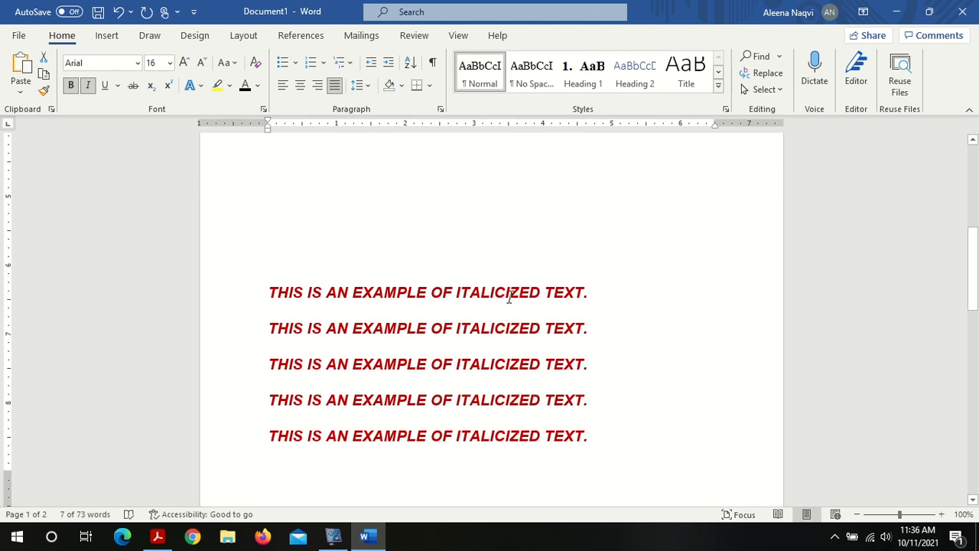
pyautogui.tripleClick(509, 297)
pyautogui.click(510, 297)
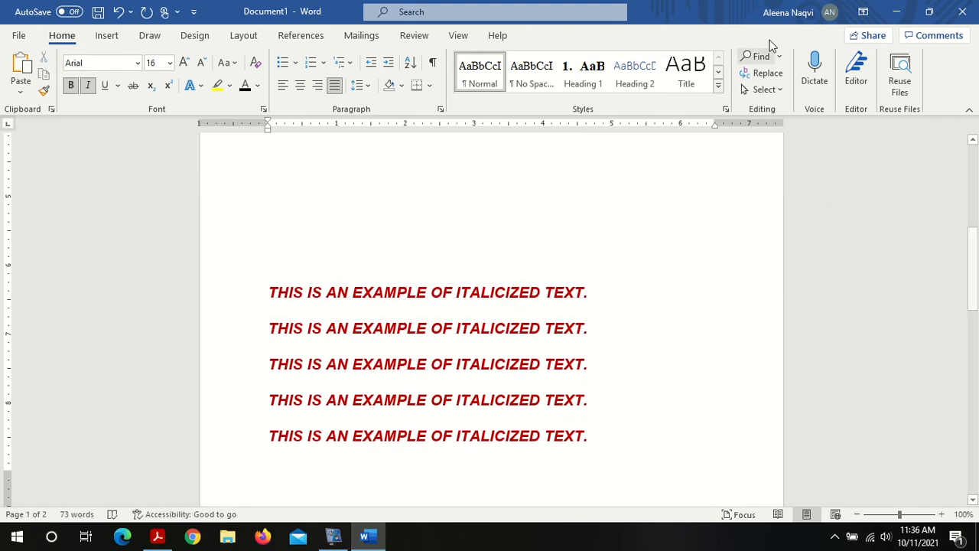
# Step: Replace occurrences of "ITALICIZED" with "italicized" one at a time, then close the Find and Replace dialog
pyautogui.click(779, 75)
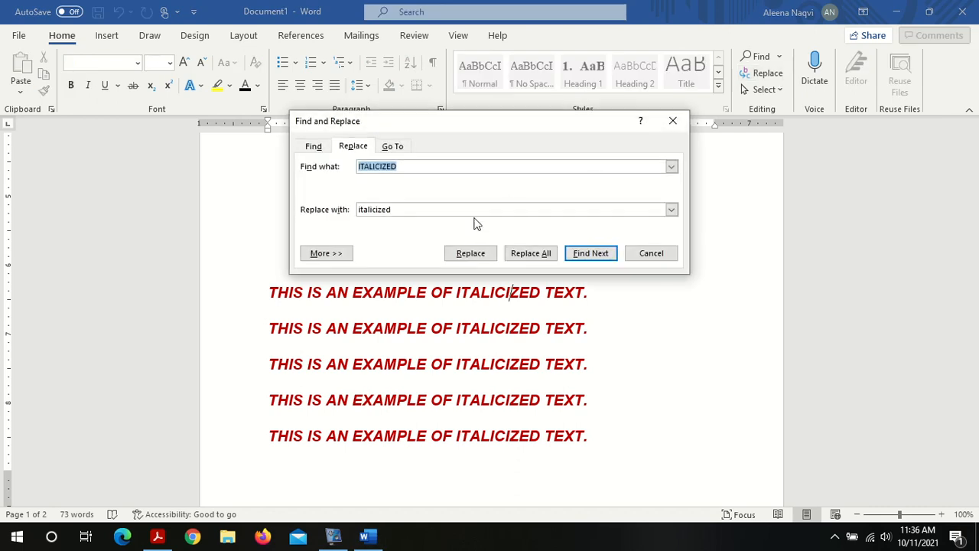
pyautogui.click(432, 209)
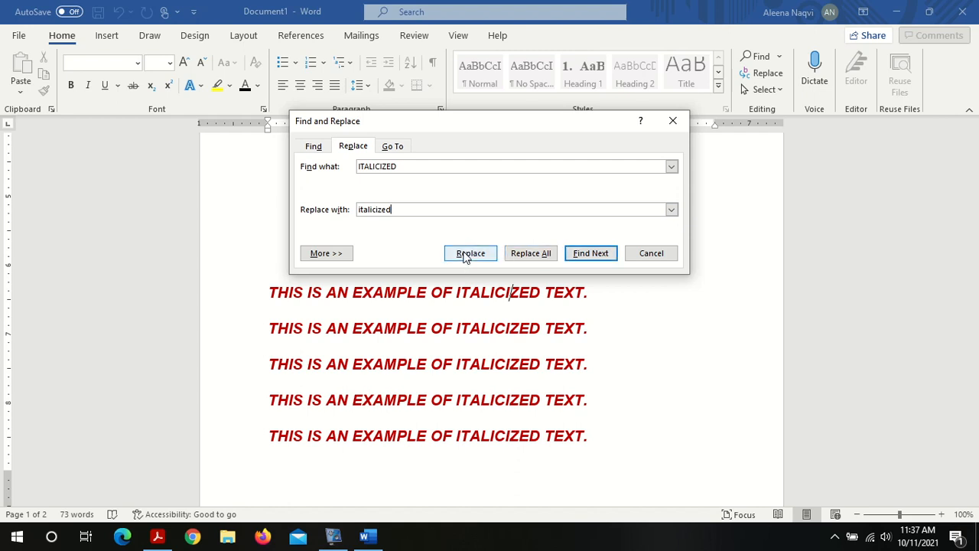
pyautogui.click(598, 257)
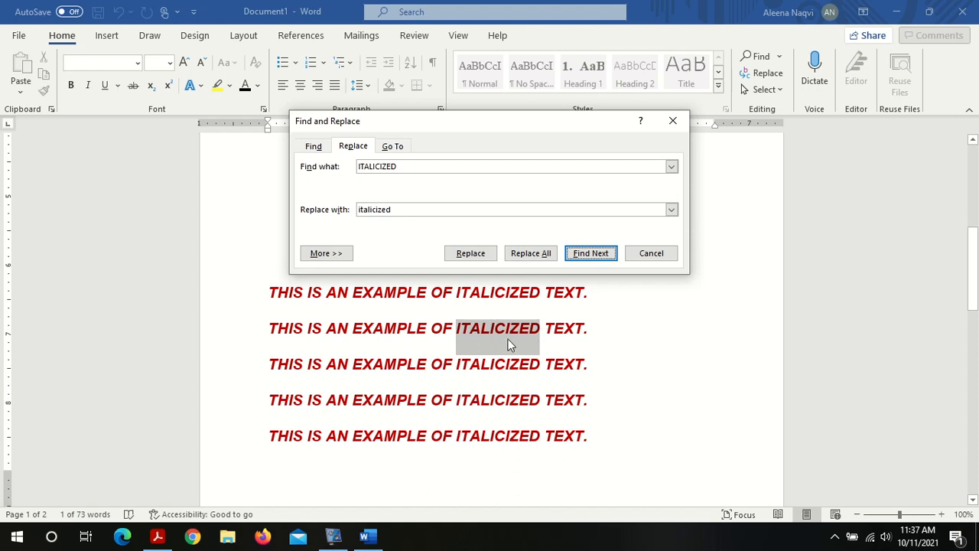
pyautogui.click(470, 256)
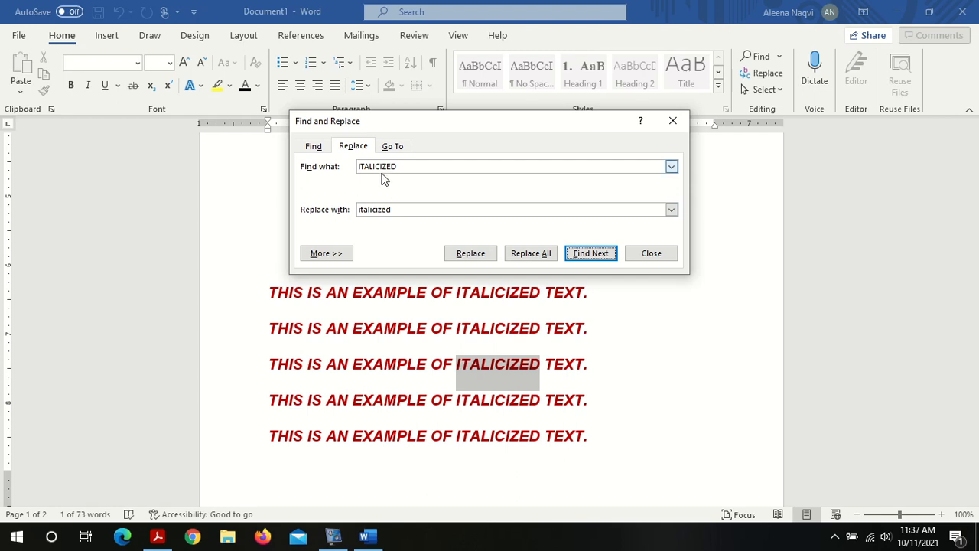
pyautogui.click(453, 209)
pyautogui.click(672, 209)
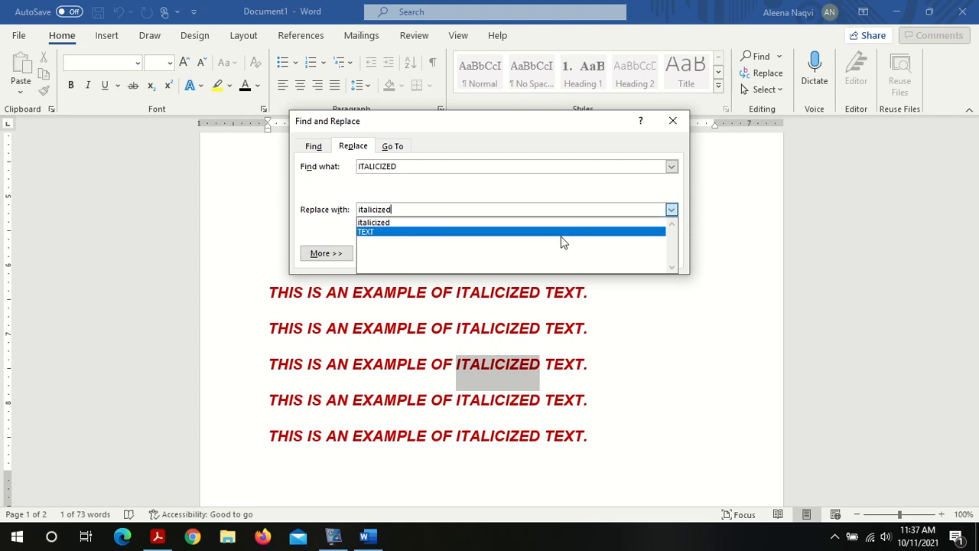
pyautogui.click(419, 223)
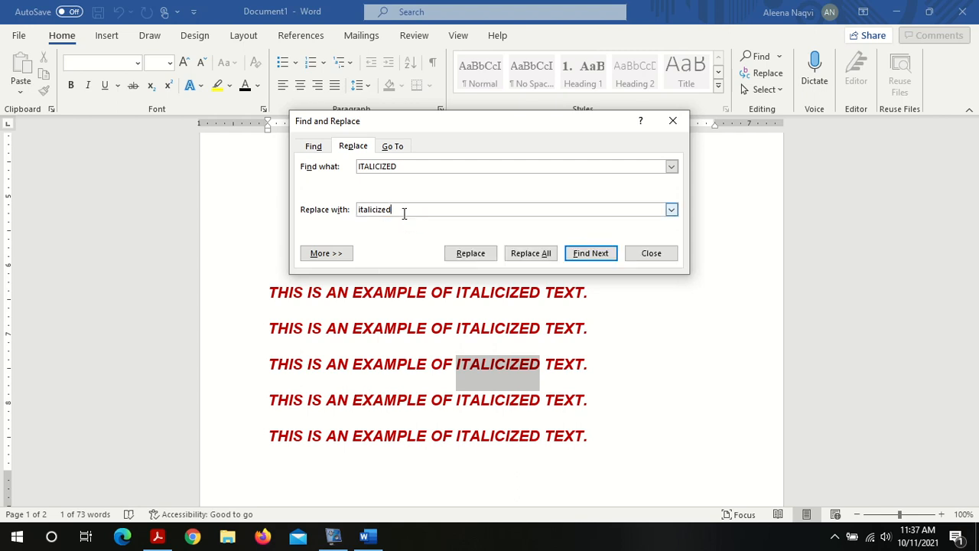
pyautogui.click(629, 256)
# Step: Select the word "ITALICIZED" in the third sentence to inspect it
pyautogui.click(499, 361)
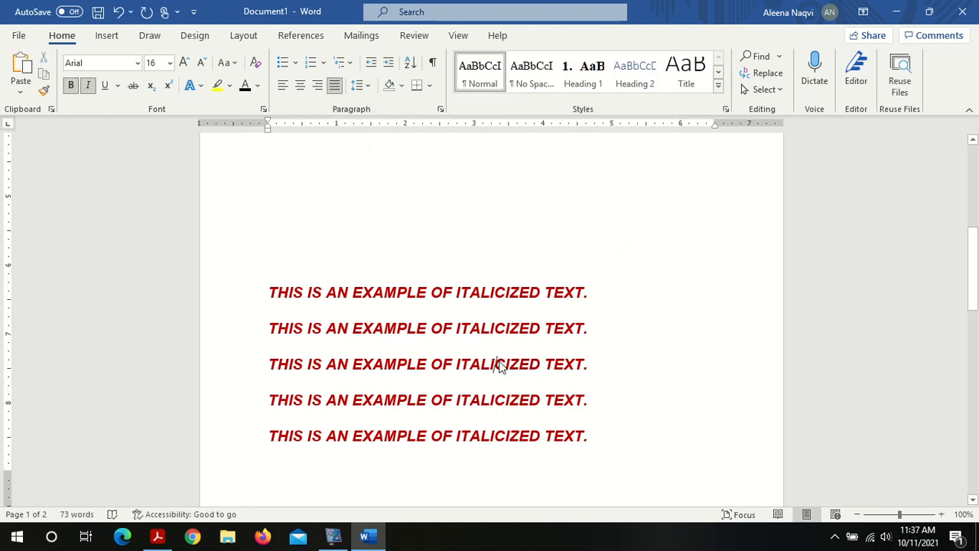
pyautogui.doubleClick(513, 370)
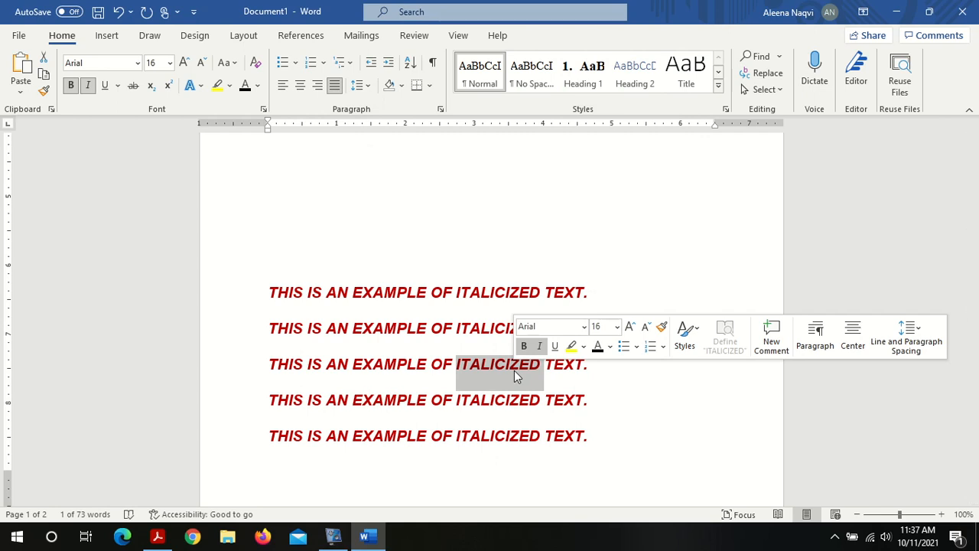
pyautogui.click(532, 292)
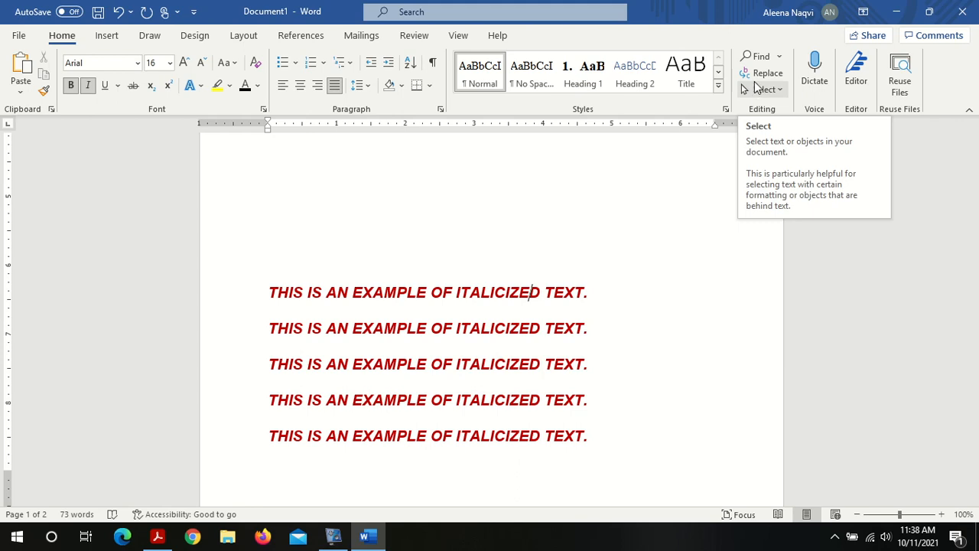
# Step: Replace all occurrences of "ITALICIZED" with "italicize" throughout the document, then close the dialog
pyautogui.click(759, 72)
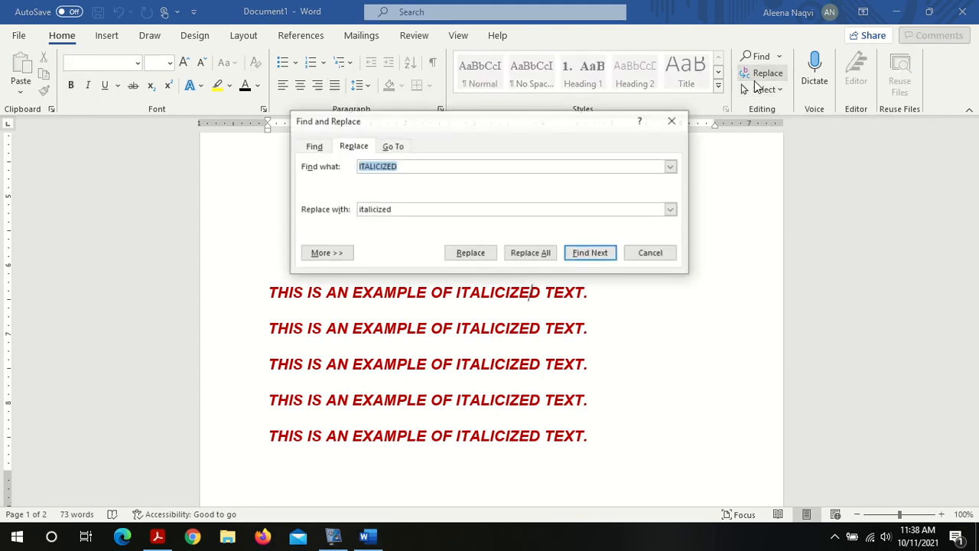
pyautogui.click(411, 165)
pyautogui.press('BackSpace')
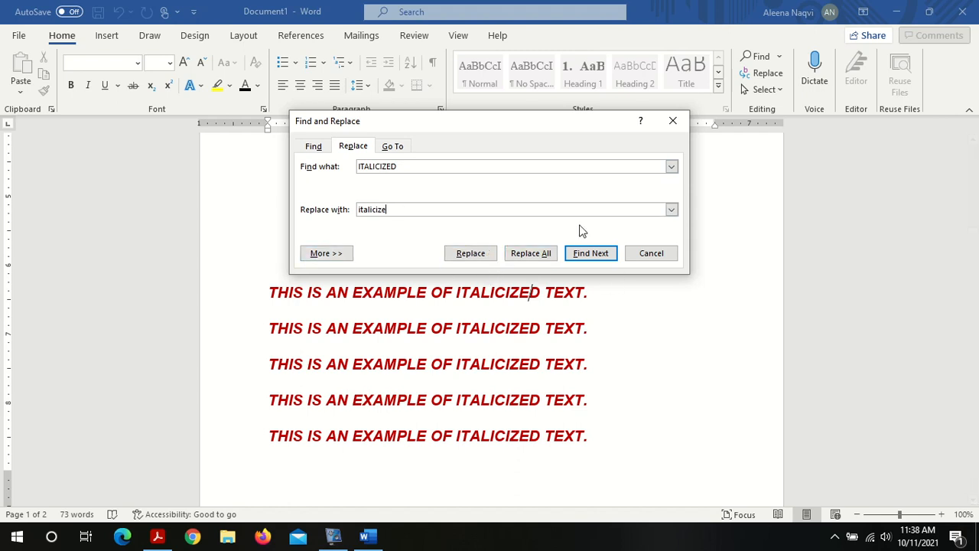
pyautogui.click(586, 254)
pyautogui.click(478, 253)
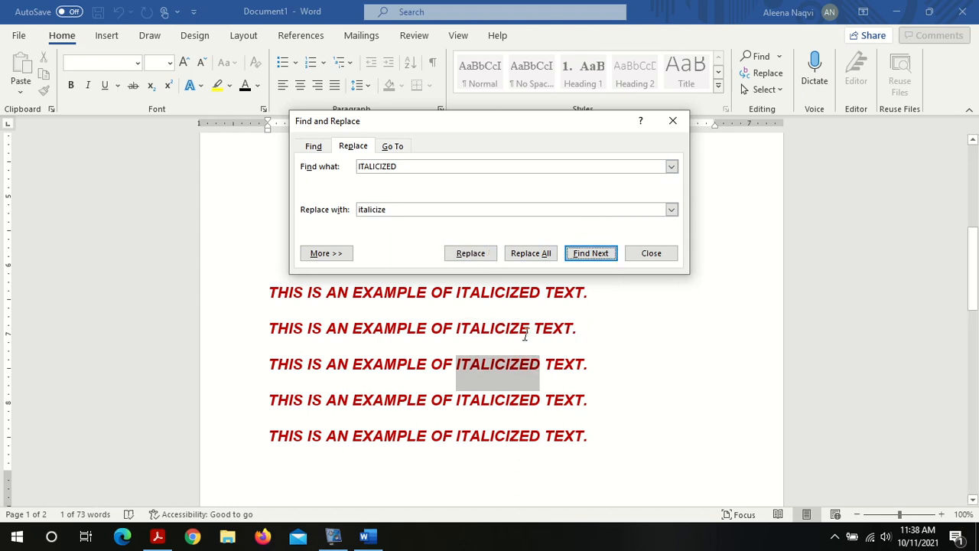
pyautogui.click(527, 334)
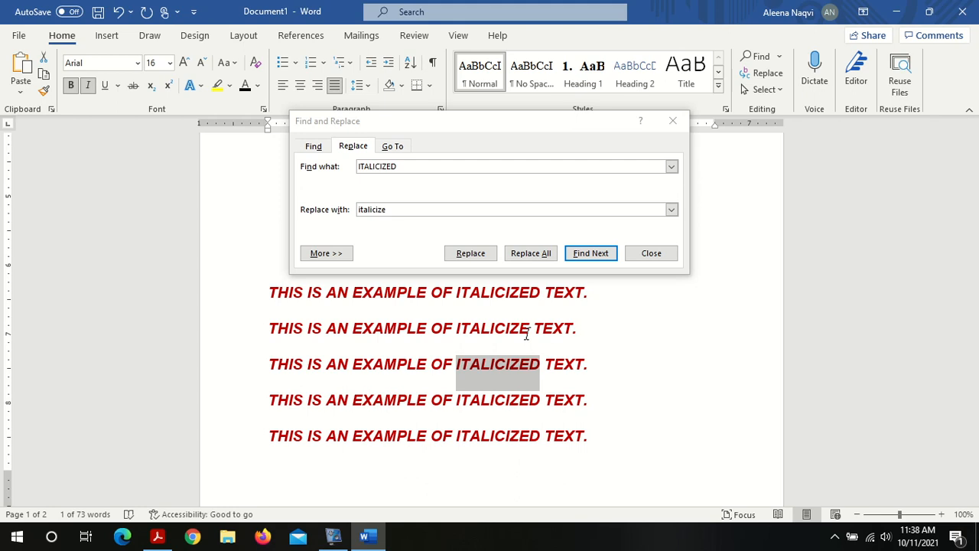
pyautogui.click(574, 261)
pyautogui.click(547, 254)
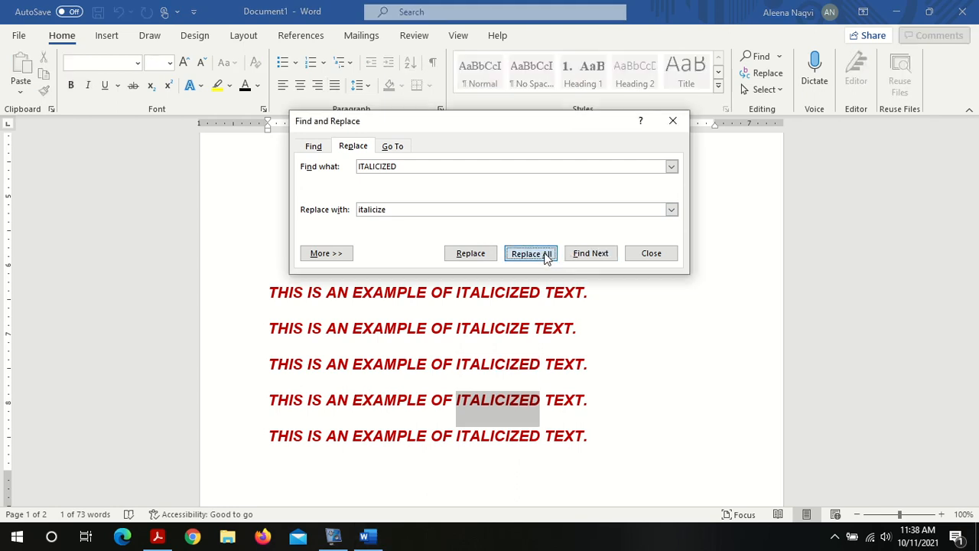
pyautogui.click(507, 306)
pyautogui.scroll(-4, 506, 305)
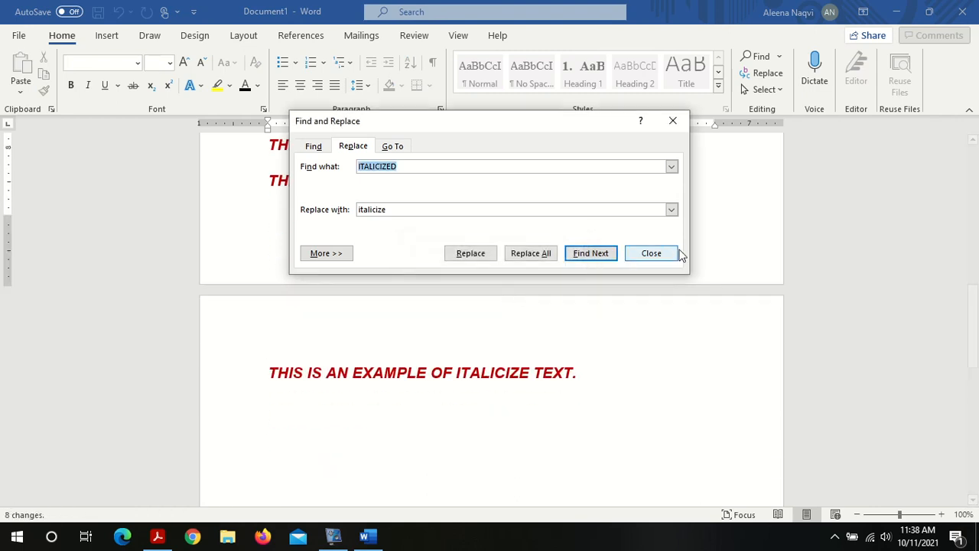
pyautogui.click(662, 253)
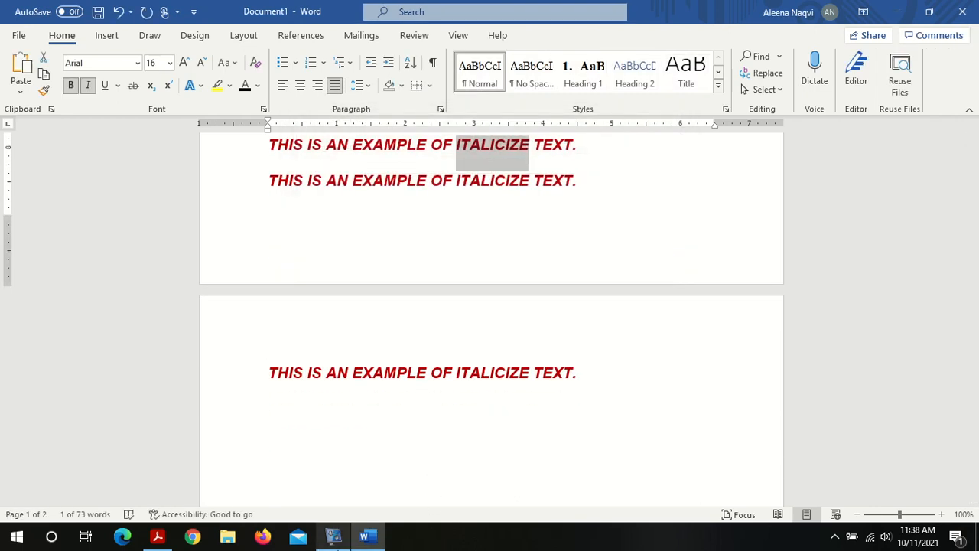
pyautogui.click(334, 536)
pyautogui.click(297, 322)
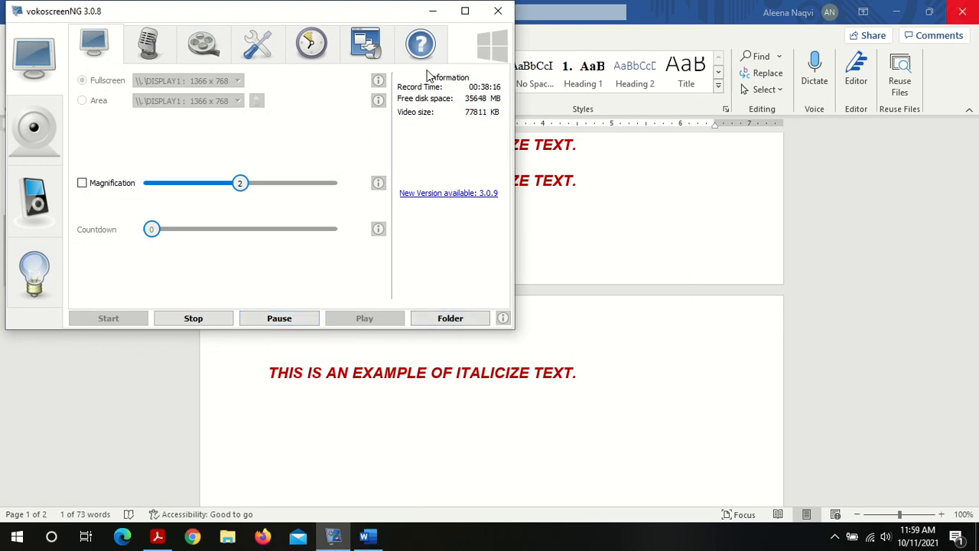
pyautogui.click(441, 11)
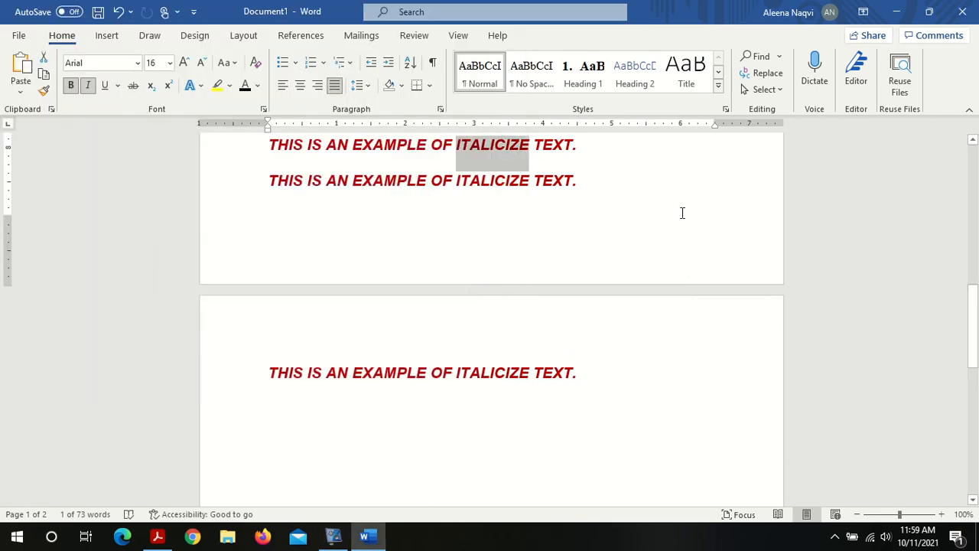
# Step: Select an uppercase sentence to check the replaced word "ITALICIZE"
pyautogui.click(975, 179)
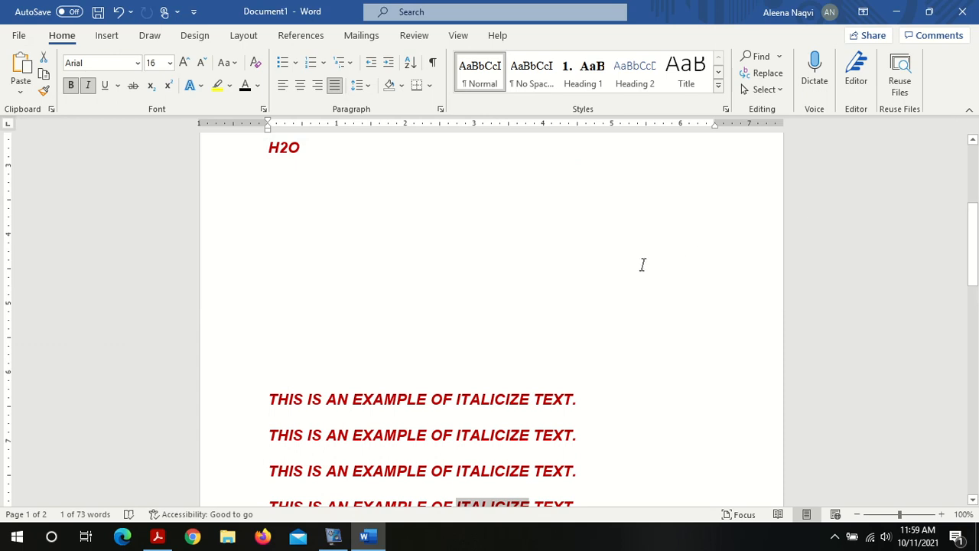
pyautogui.tripleClick(479, 404)
pyautogui.hotkey('ctrl', 'c')
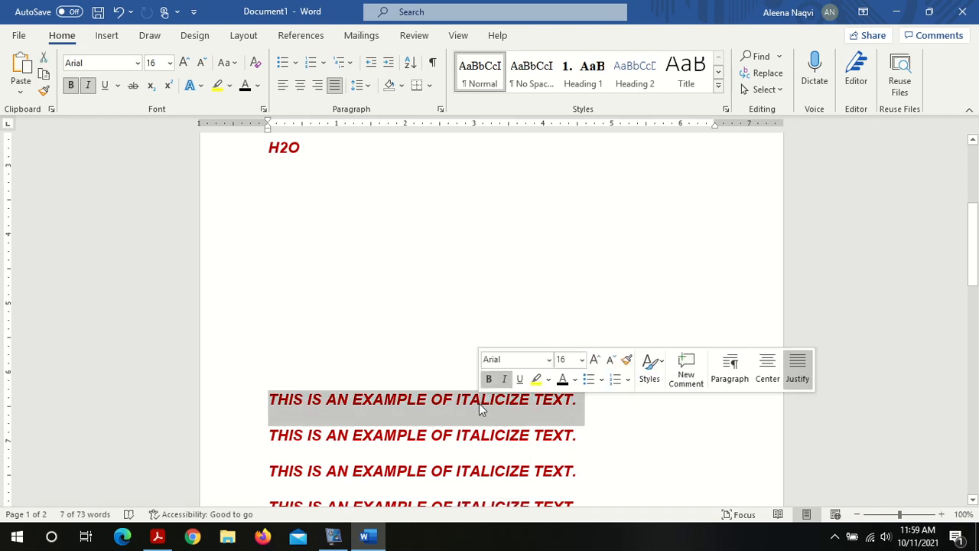
pyautogui.click(479, 403)
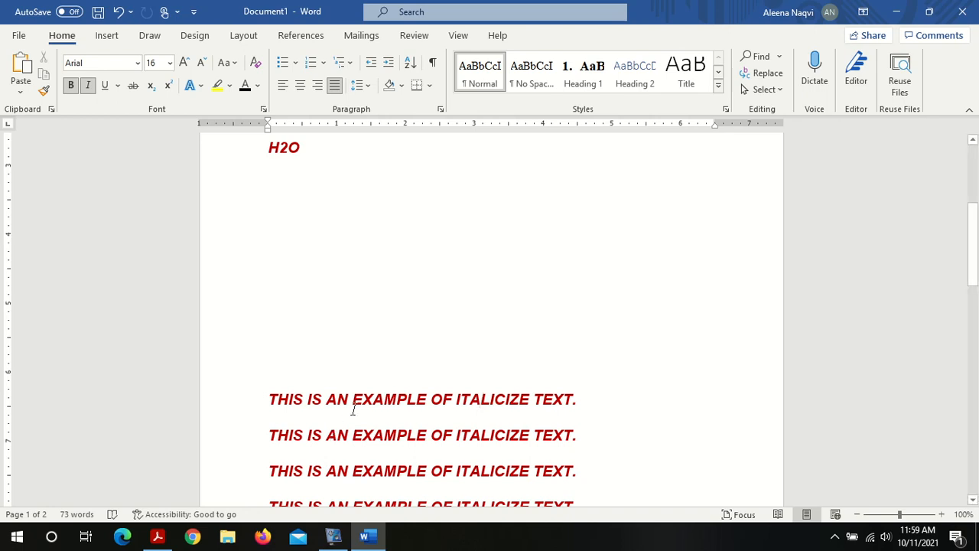
# Step: Switch to the Lab 01 PDF and read the instructions on non-printing characters
pyautogui.click(158, 536)
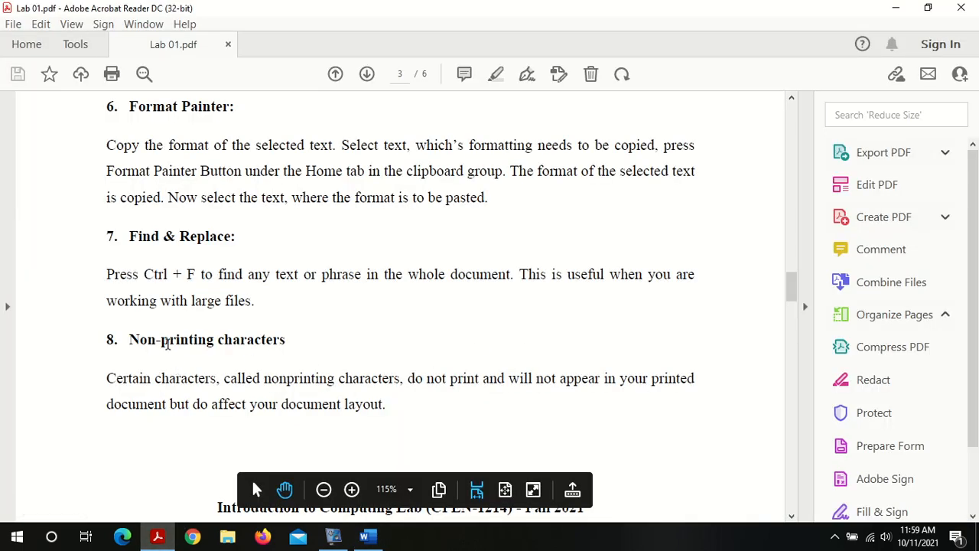
pyautogui.tripleClick(168, 343)
pyautogui.click(172, 348)
pyautogui.click(791, 448)
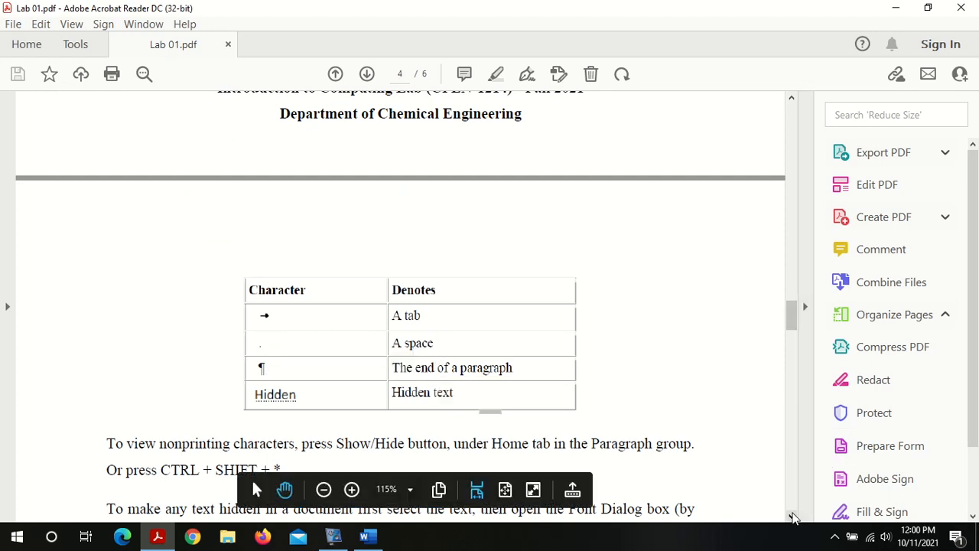
pyautogui.click(792, 516)
pyautogui.moveTo(792, 516); pyautogui.dragTo(792, 517)
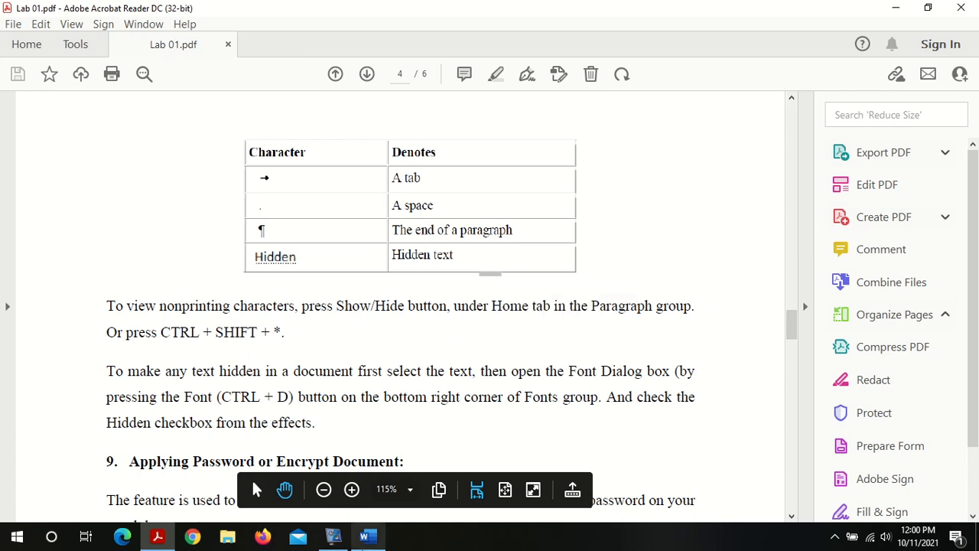
# Step: Return to the Word document and show non-printing characters
pyautogui.click(368, 536)
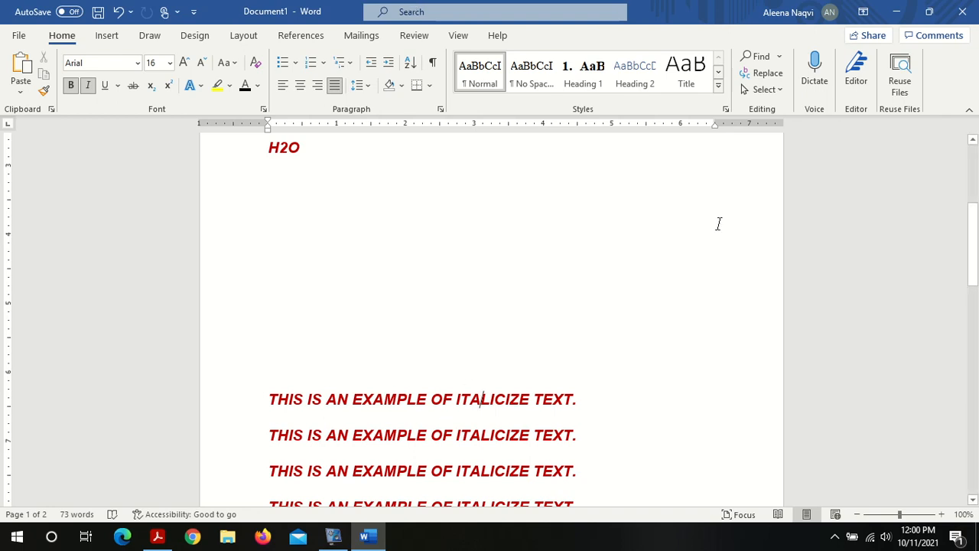
pyautogui.click(972, 142)
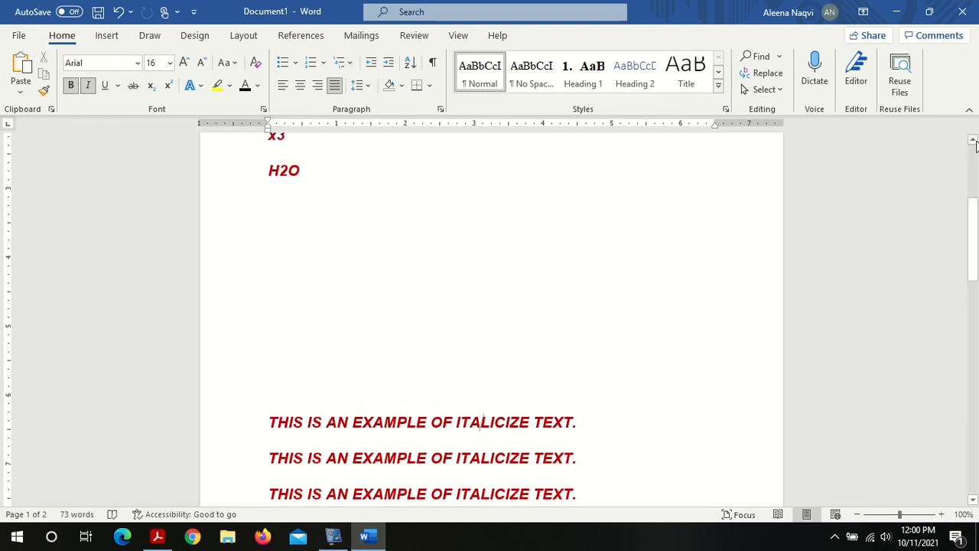
pyautogui.click(973, 166)
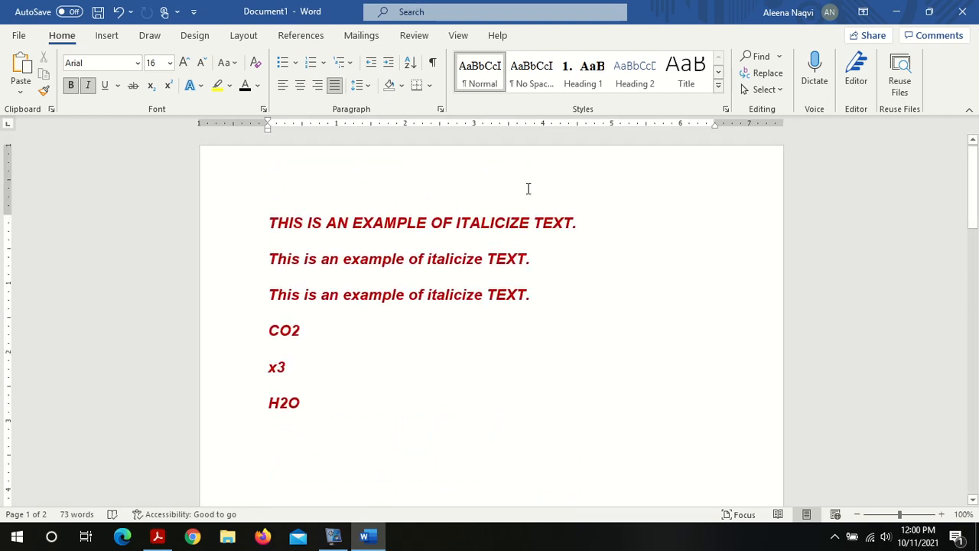
pyautogui.click(433, 64)
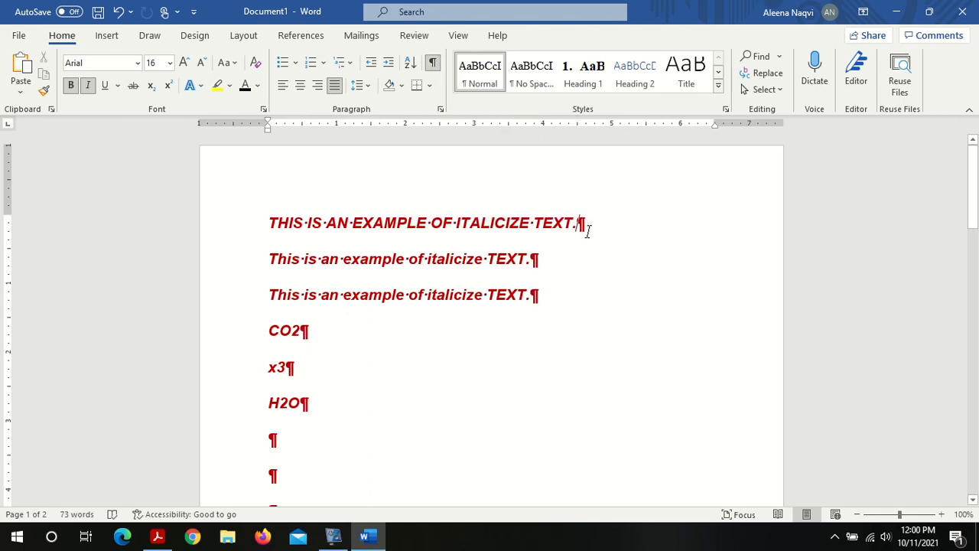
# Step: Paste below the formulas and remove the blank paragraphs so the uppercase sentences follow the H2O line
pyautogui.click(548, 268)
pyautogui.click(555, 304)
pyautogui.click(973, 500)
pyautogui.click(973, 499)
pyautogui.click(973, 500)
pyautogui.click(973, 499)
pyautogui.click(973, 500)
pyautogui.click(308, 498)
pyautogui.hotkey('ctrl', 'v')
pyautogui.press('BackSpace')
pyautogui.press('BackSpace')
pyautogui.press('BackSpace')
pyautogui.press('BackSpace')
pyautogui.press('BackSpace')
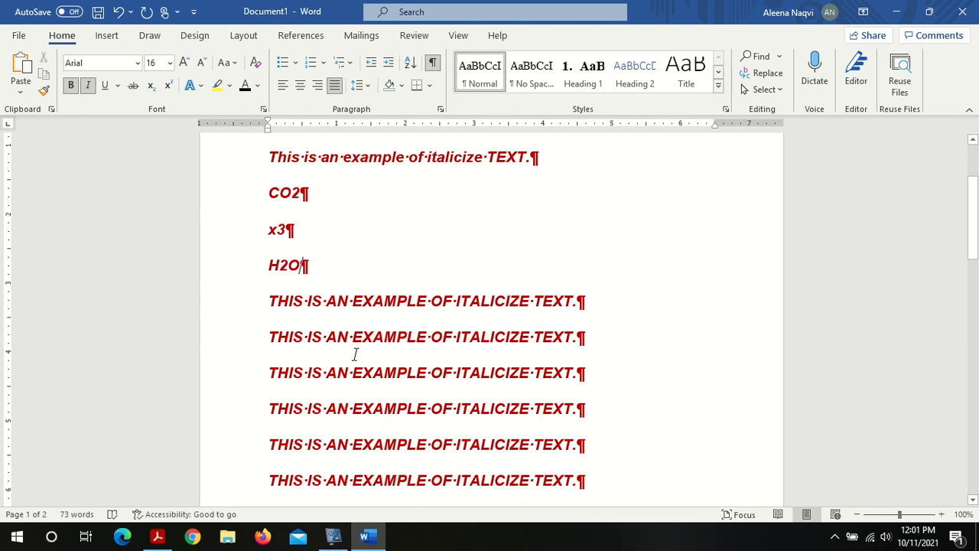
pyautogui.click(269, 307)
pyautogui.press('BackSpace')
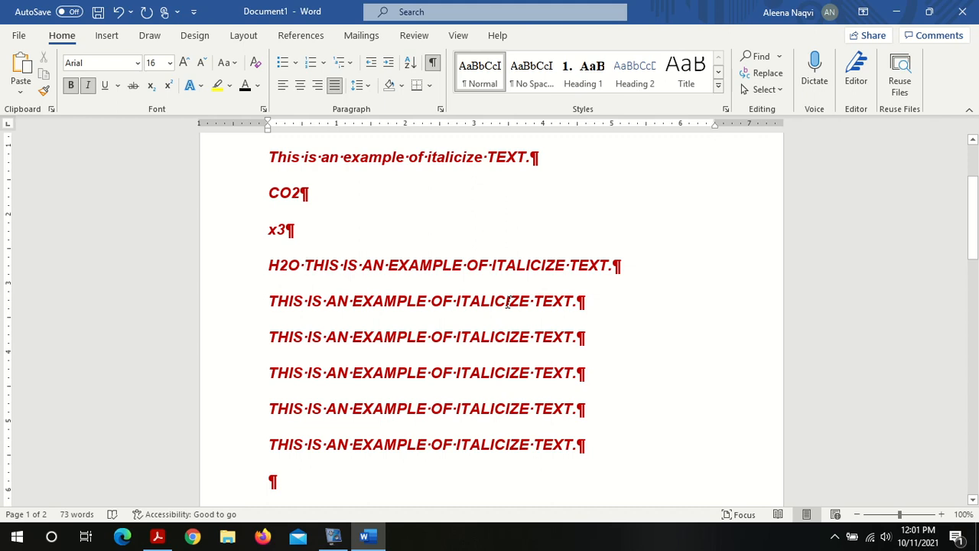
pyautogui.press('Return')
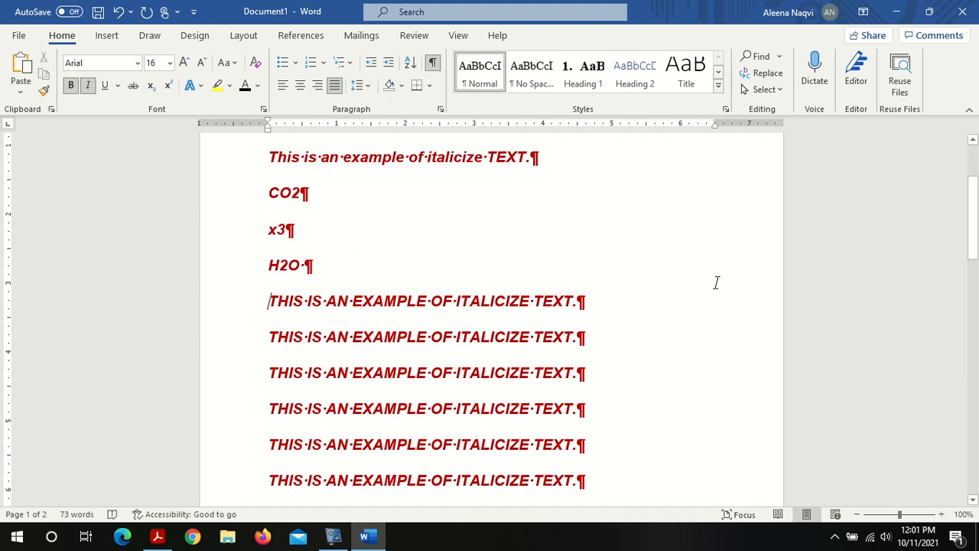
# Step: Delete three empty paragraphs below the last uppercase sentence, then hide non-printing characters
pyautogui.scroll(3, 977, 174)
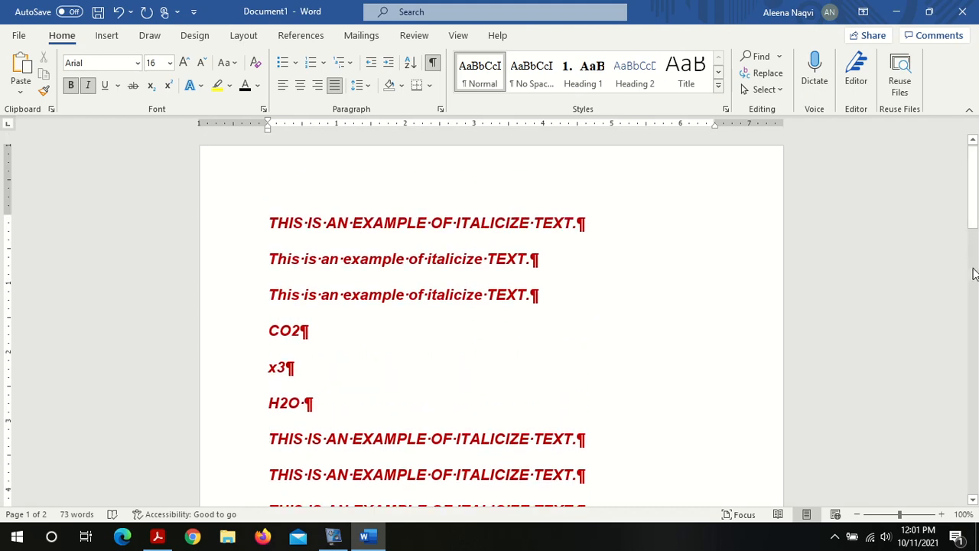
pyautogui.scroll(-5, 976, 283)
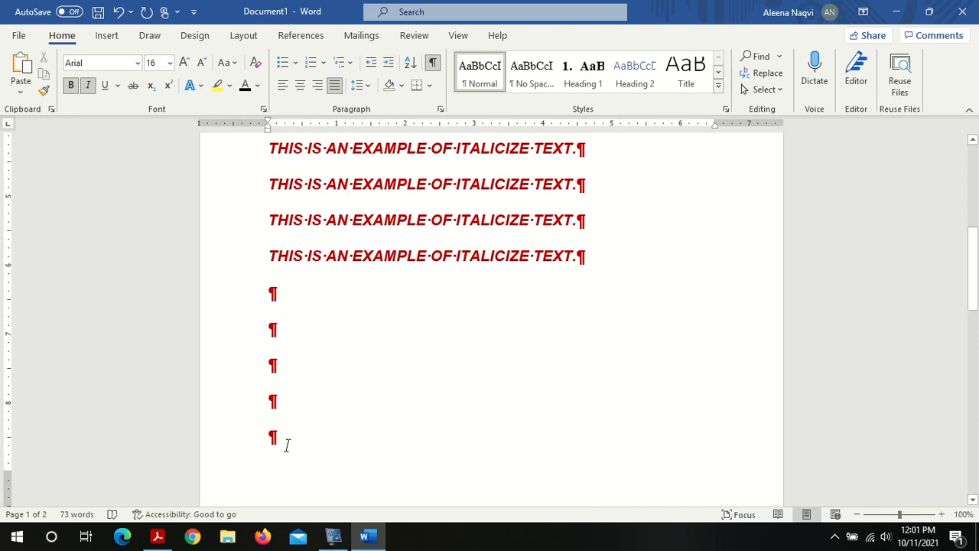
pyautogui.click(269, 409)
pyautogui.press('BackSpace')
pyautogui.press('BackSpace')
pyautogui.press('BackSpace')
pyautogui.press('BackSpace')
pyautogui.press('BackSpace')
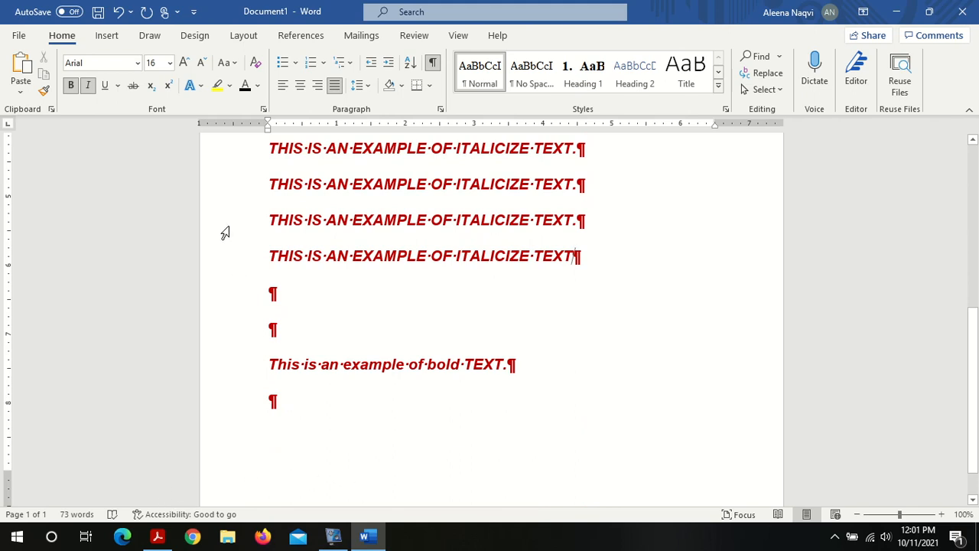
pyautogui.click(432, 65)
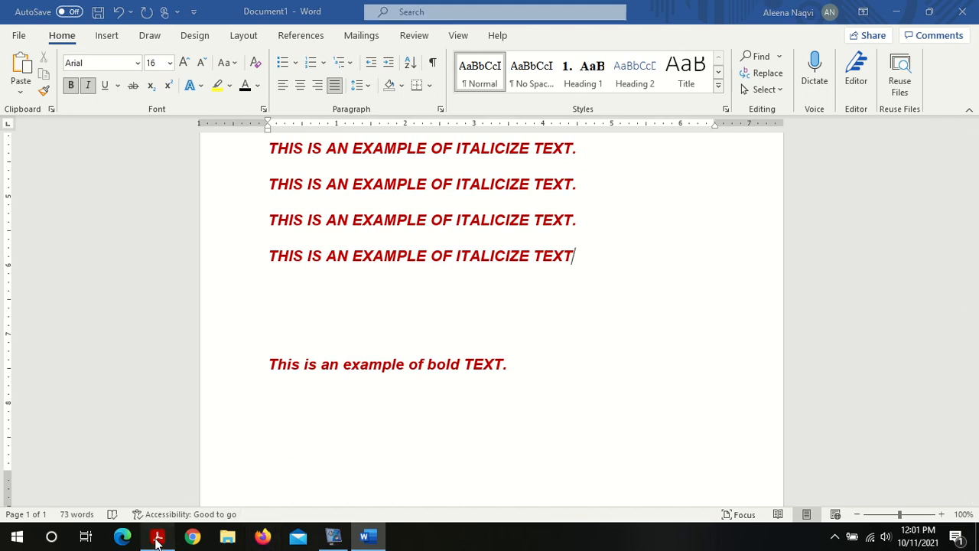
# Step: Switch to the Lab 01 PDF and read the section on applying a password to a document, then return to Word
pyautogui.click(157, 536)
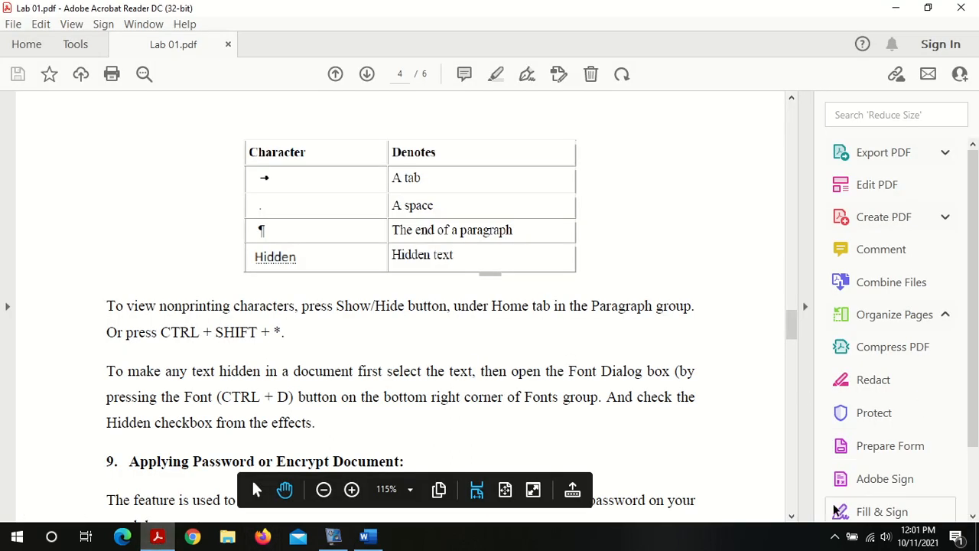
pyautogui.click(794, 517)
pyautogui.click(794, 517)
pyautogui.click(793, 518)
pyautogui.click(794, 517)
pyautogui.click(794, 517)
pyautogui.click(794, 517)
pyautogui.click(794, 518)
pyautogui.click(793, 517)
pyautogui.click(793, 517)
pyautogui.click(793, 518)
pyautogui.click(793, 518)
pyautogui.click(794, 517)
pyautogui.click(794, 518)
pyautogui.click(794, 517)
pyautogui.click(794, 517)
pyautogui.click(794, 517)
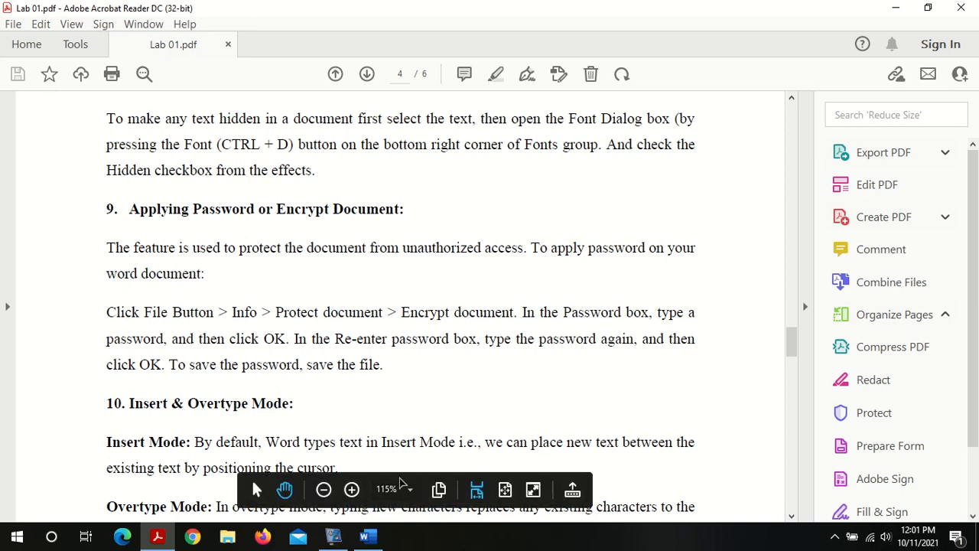
pyautogui.click(369, 536)
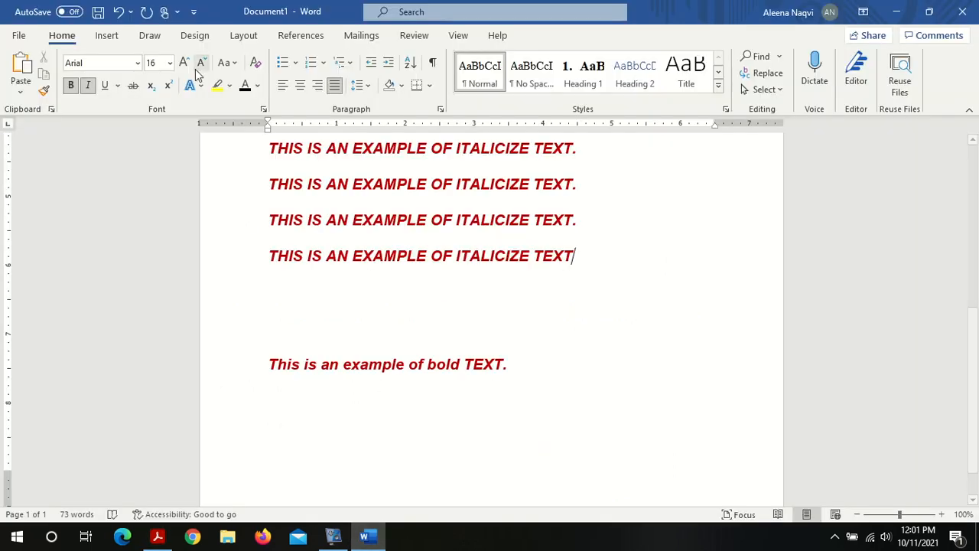
# Step: Save the document to the Desktop as a Word document named Lab 01-Practice
pyautogui.click(18, 36)
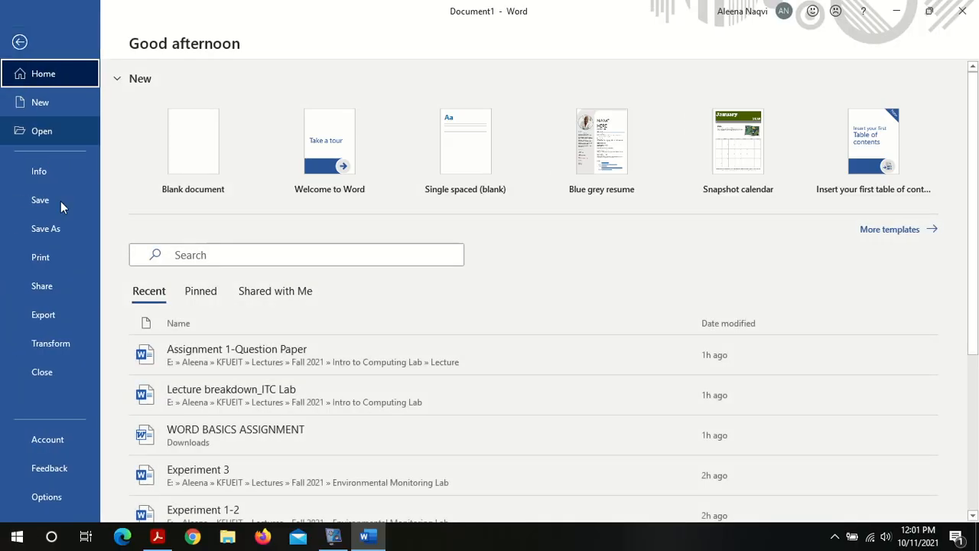
pyautogui.click(66, 223)
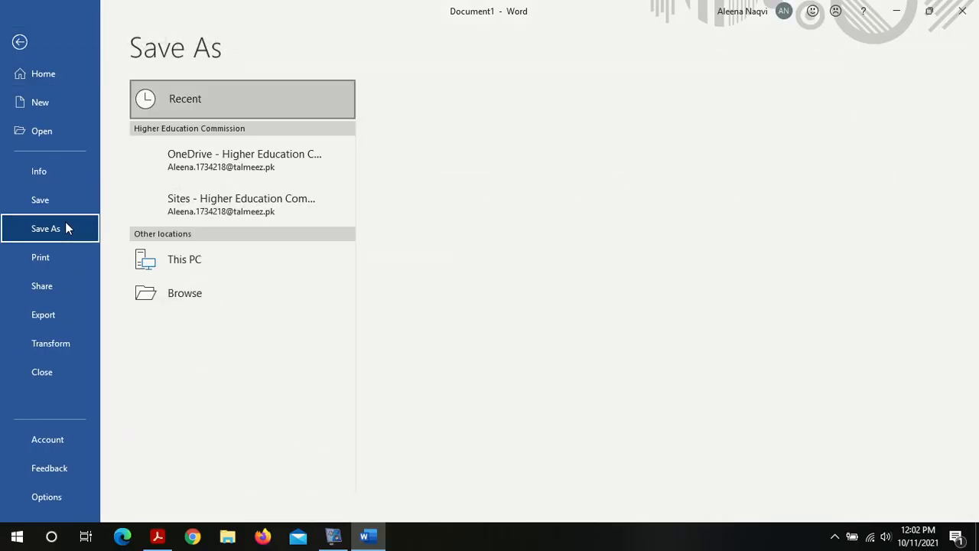
pyautogui.click(218, 265)
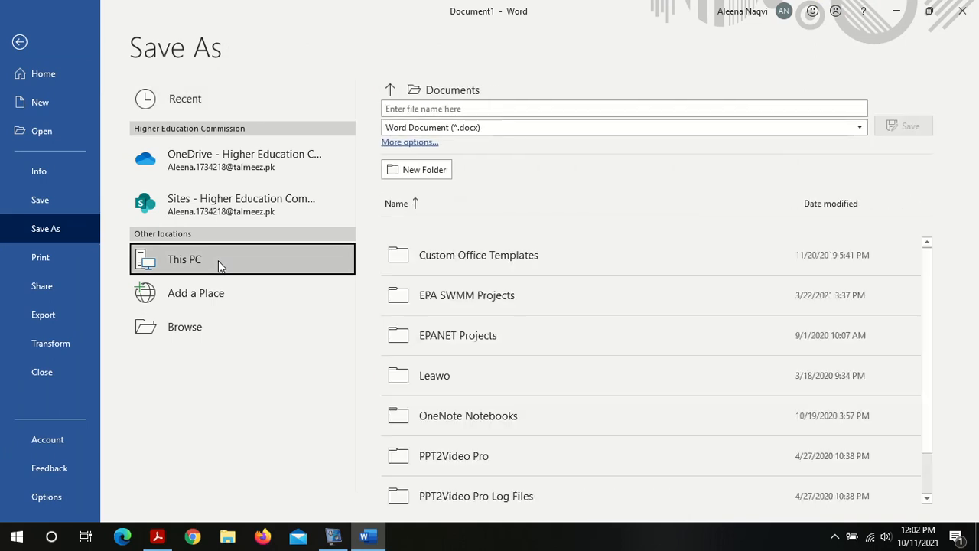
pyautogui.click(218, 260)
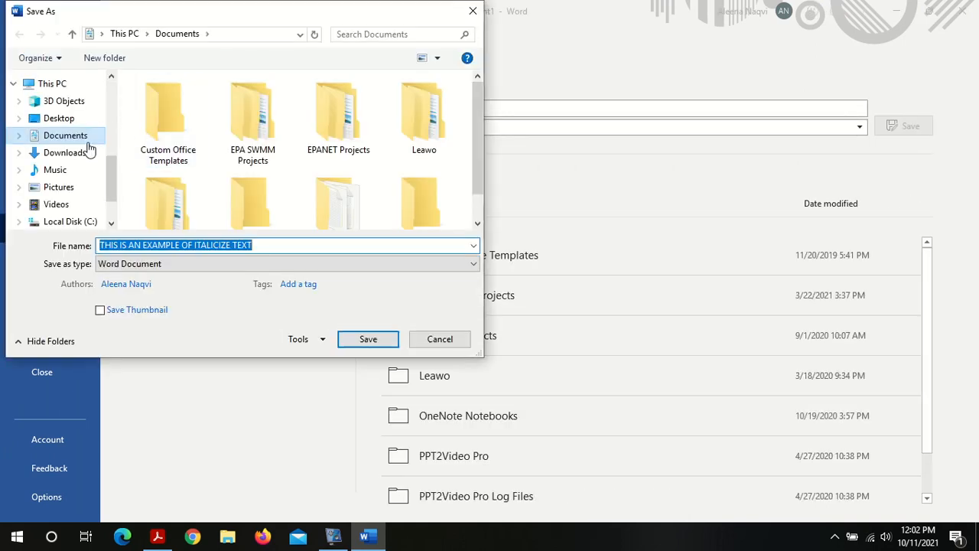
pyautogui.click(79, 120)
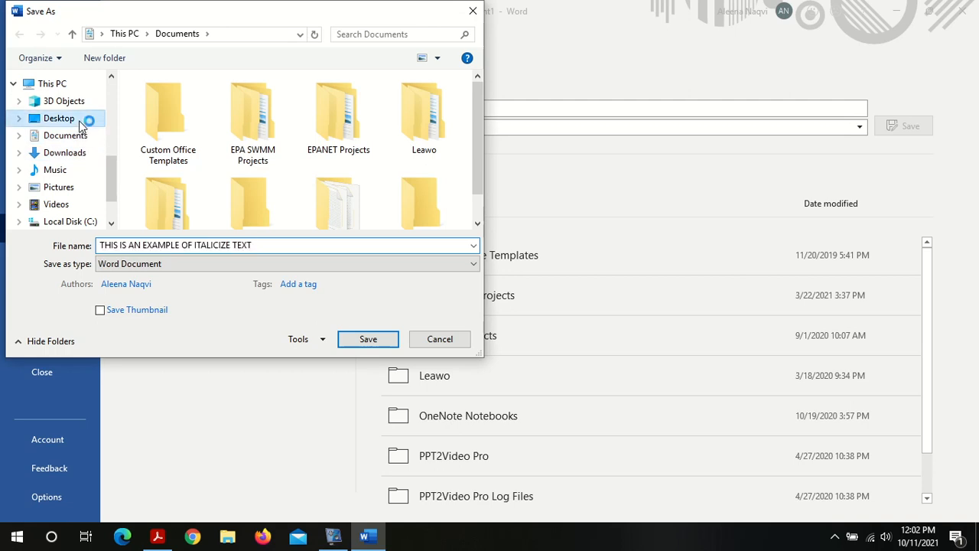
pyautogui.click(164, 243)
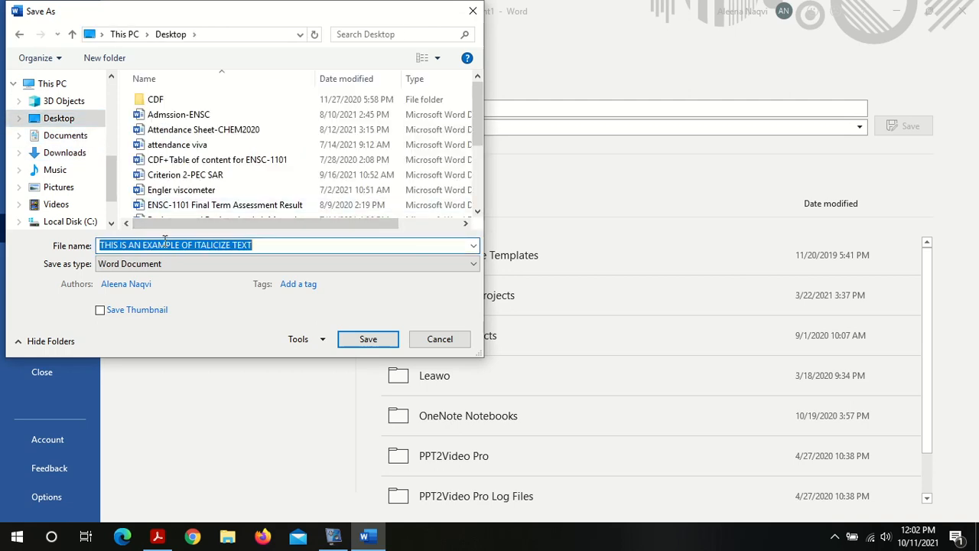
pyautogui.write('La')
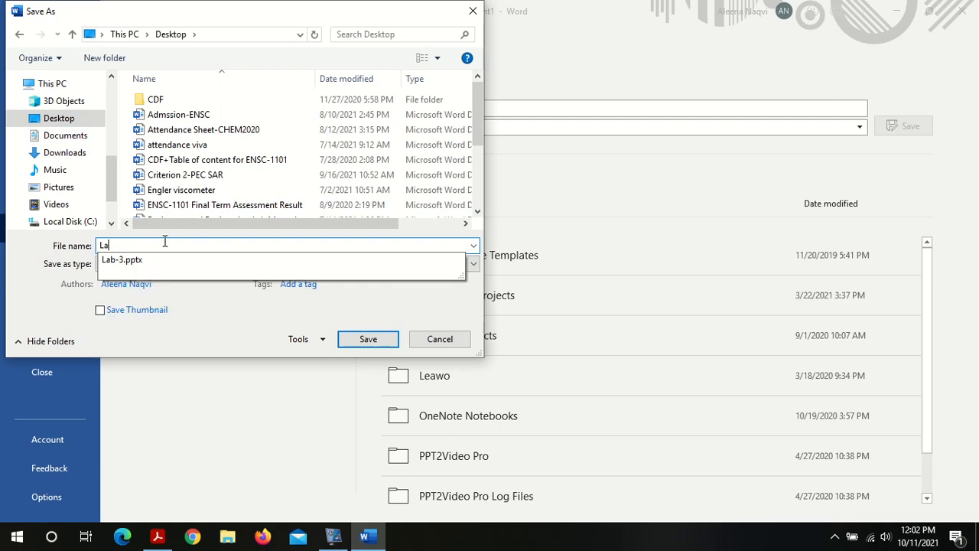
pyautogui.write('b 01-Practice')
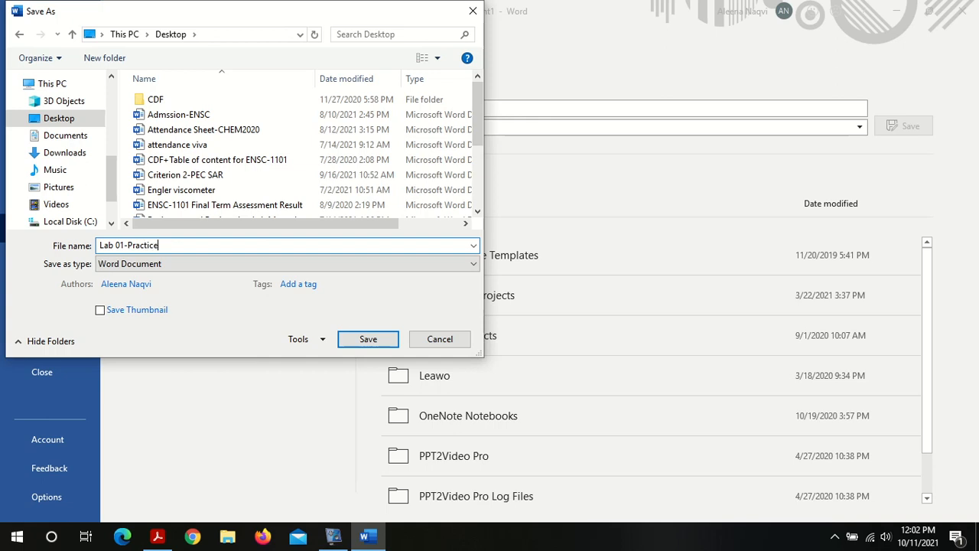
pyautogui.click(363, 344)
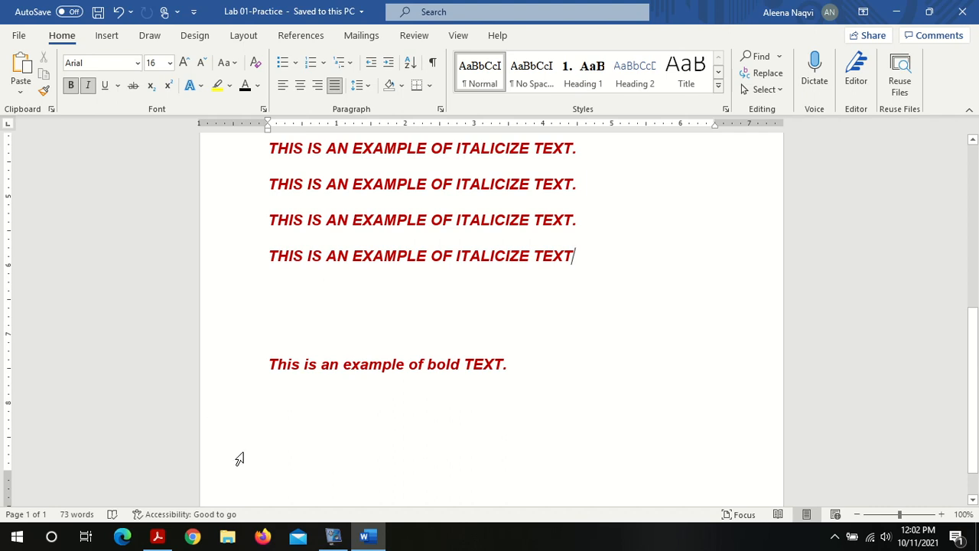
# Step: Check the File > Info > Protect document path in the PDF, then encrypt the document with a password, entering it twice
pyautogui.click(163, 541)
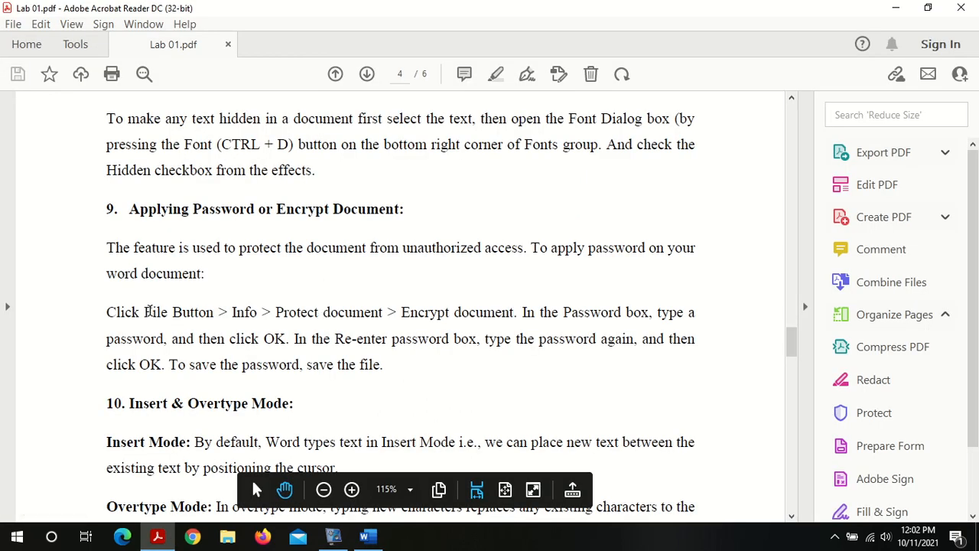
pyautogui.moveTo(144, 312); pyautogui.dragTo(383, 314)
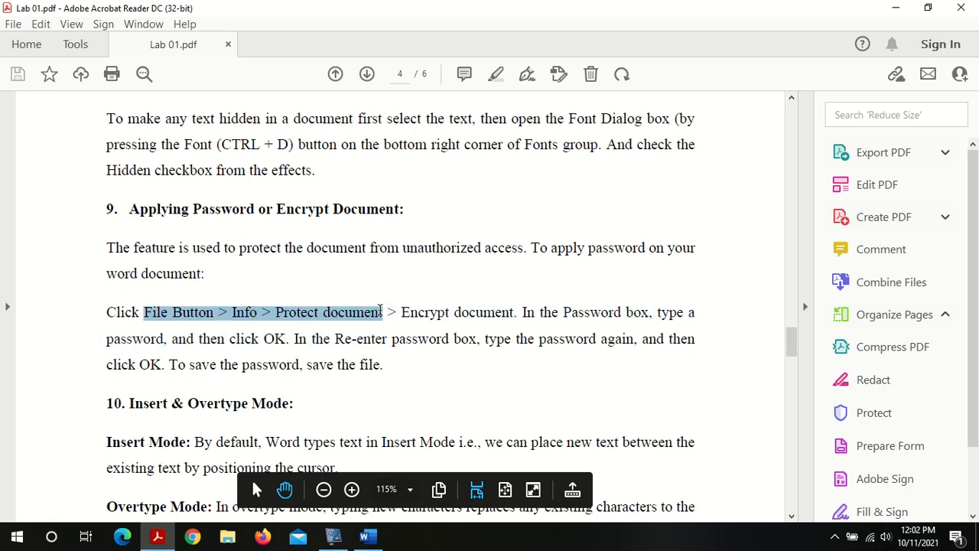
pyautogui.click(368, 537)
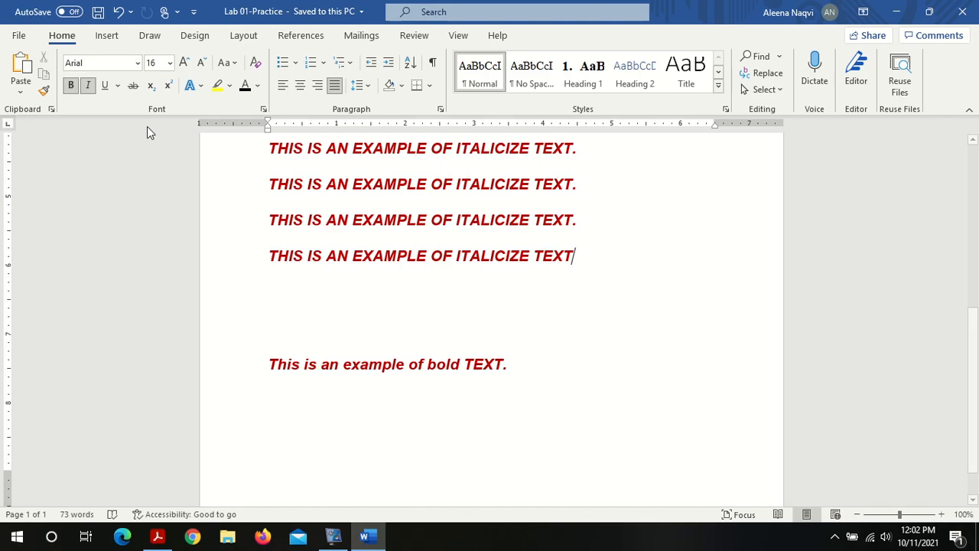
pyautogui.click(19, 36)
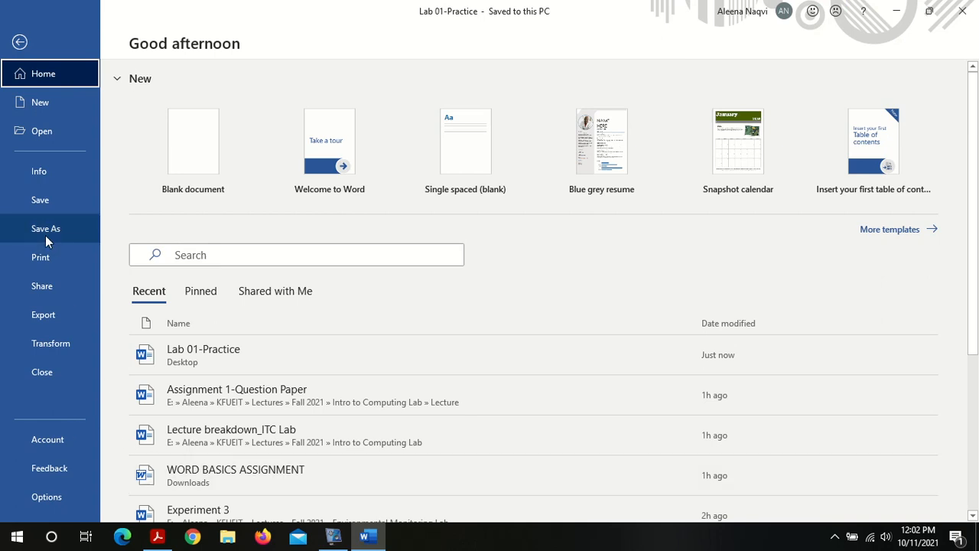
pyautogui.click(41, 173)
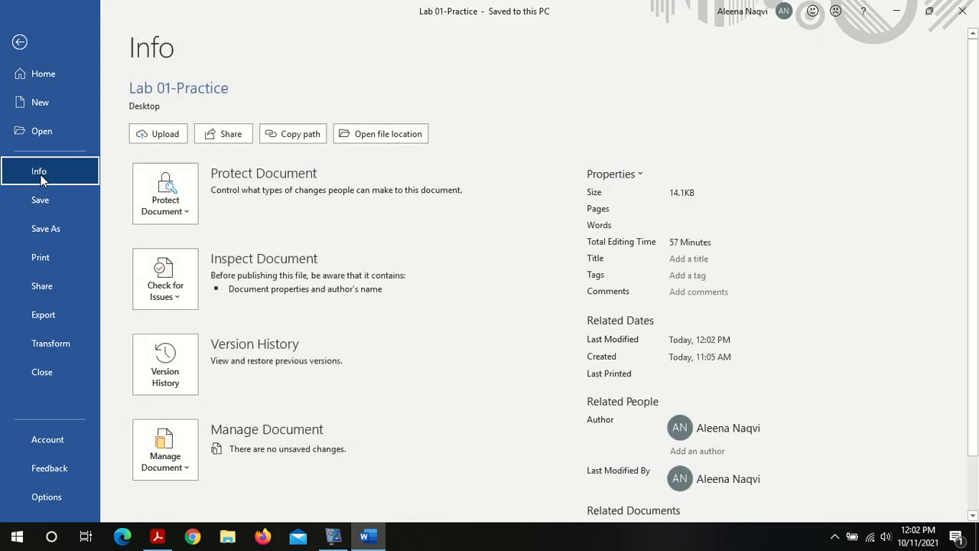
pyautogui.click(175, 204)
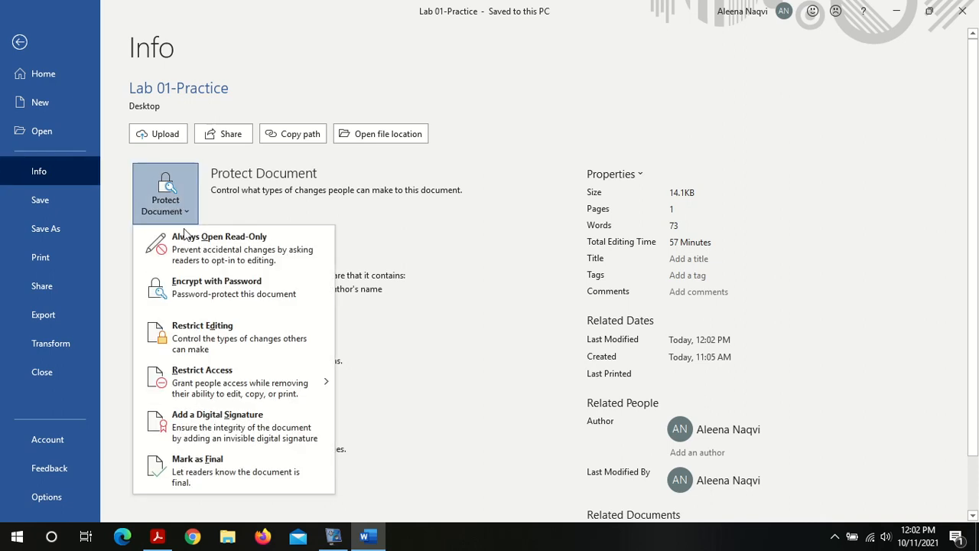
pyautogui.click(191, 287)
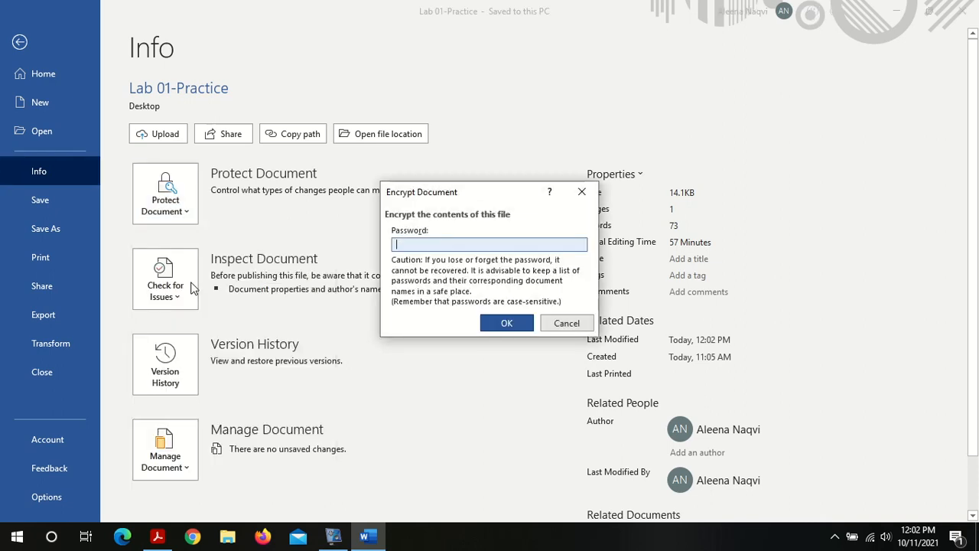
pyautogui.write('123456789')
pyautogui.click(506, 324)
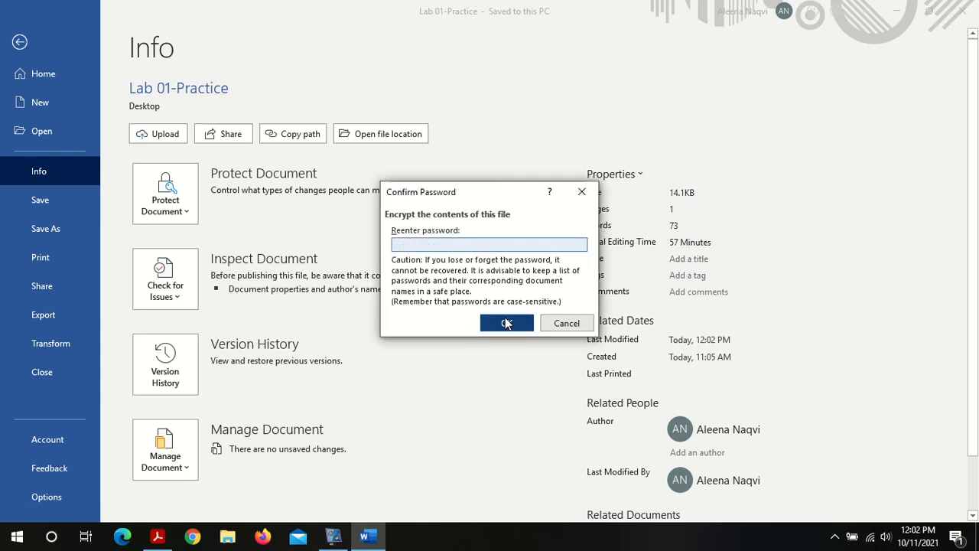
pyautogui.write('123456789')
pyautogui.click(505, 323)
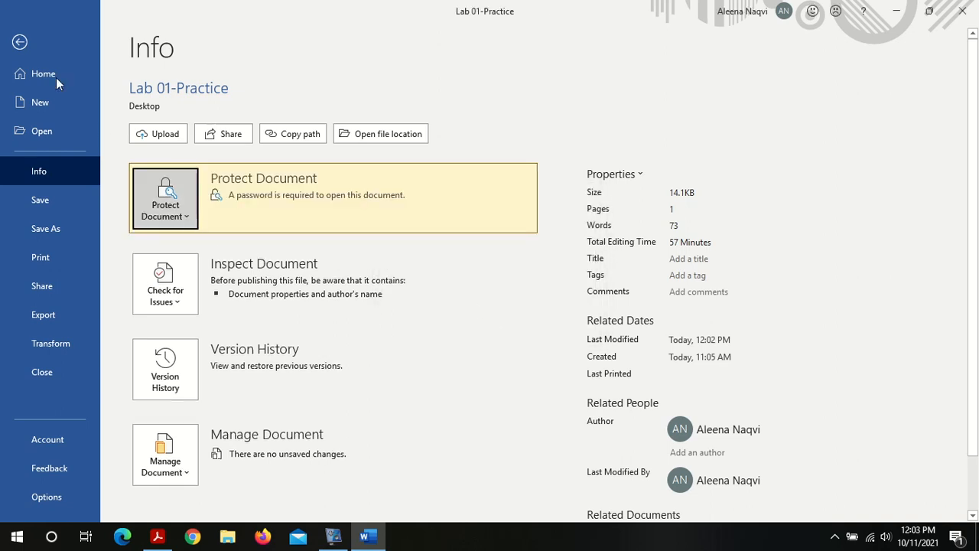
# Step: Close the document in Word, saving the changes
pyautogui.click(19, 42)
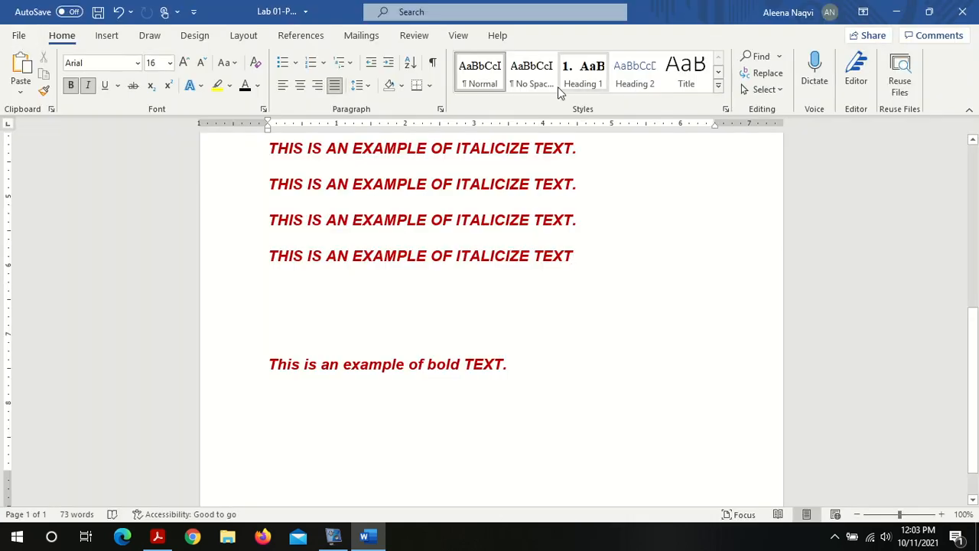
pyautogui.click(972, 7)
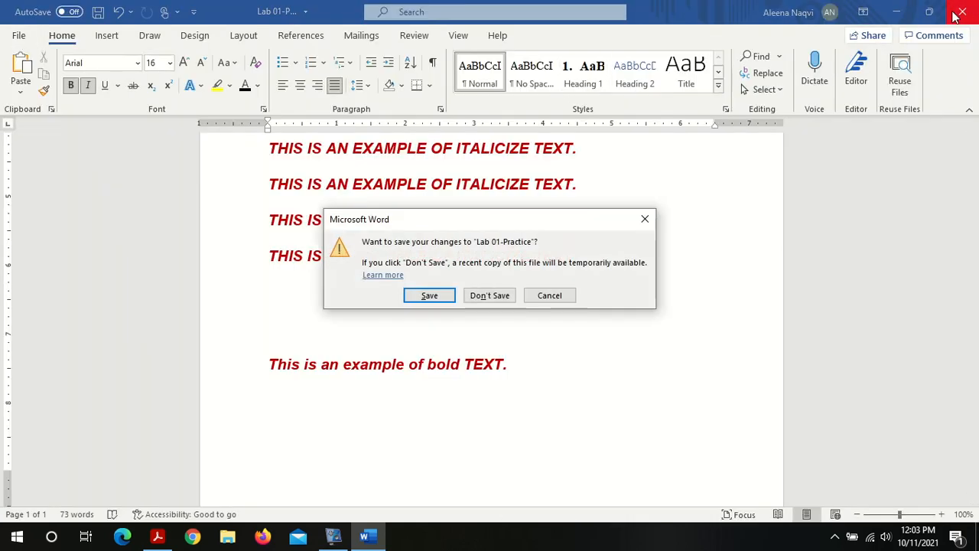
pyautogui.click(414, 294)
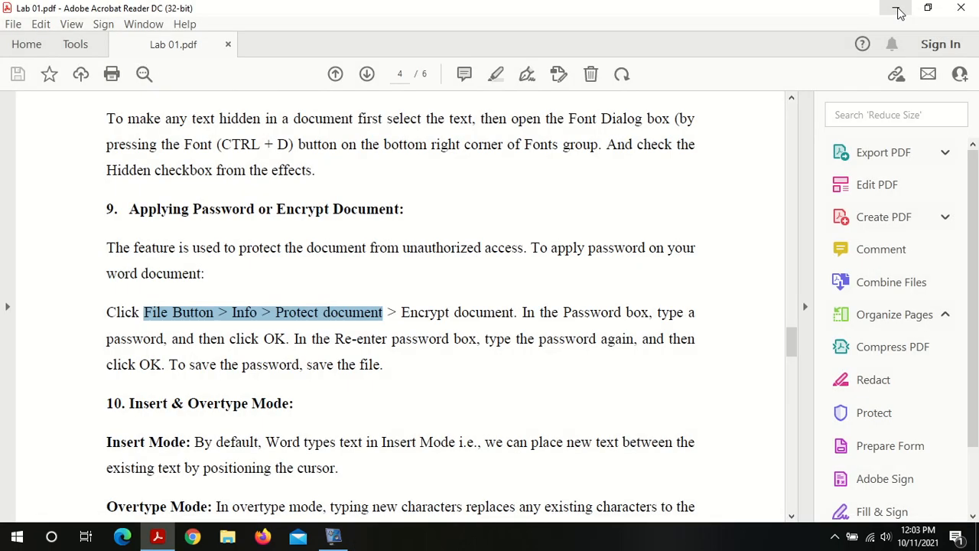
# Step: Reopen Lab 01-Practice from the desktop and enter the document password to open it
pyautogui.click(895, 9)
pyautogui.doubleClick(664, 478)
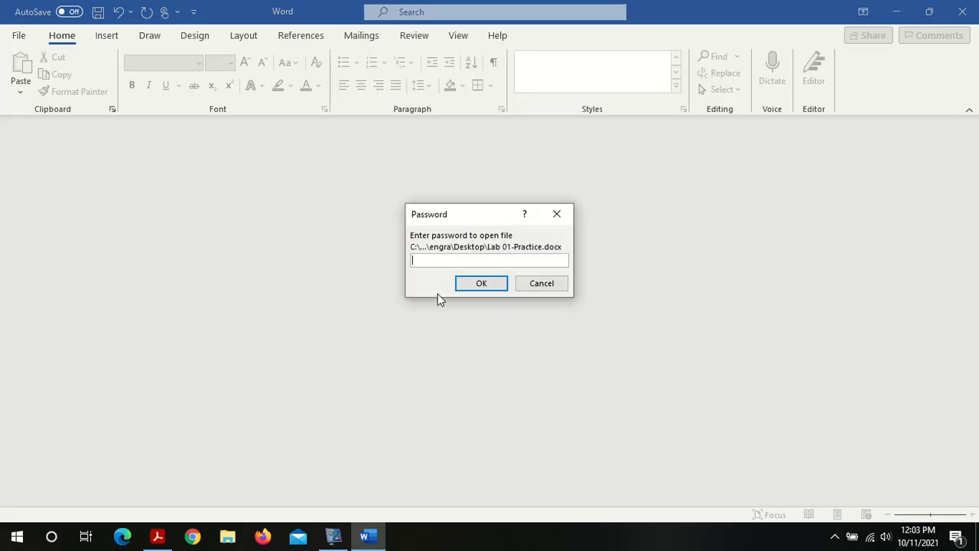
pyautogui.write('••')
pyautogui.press('Return')
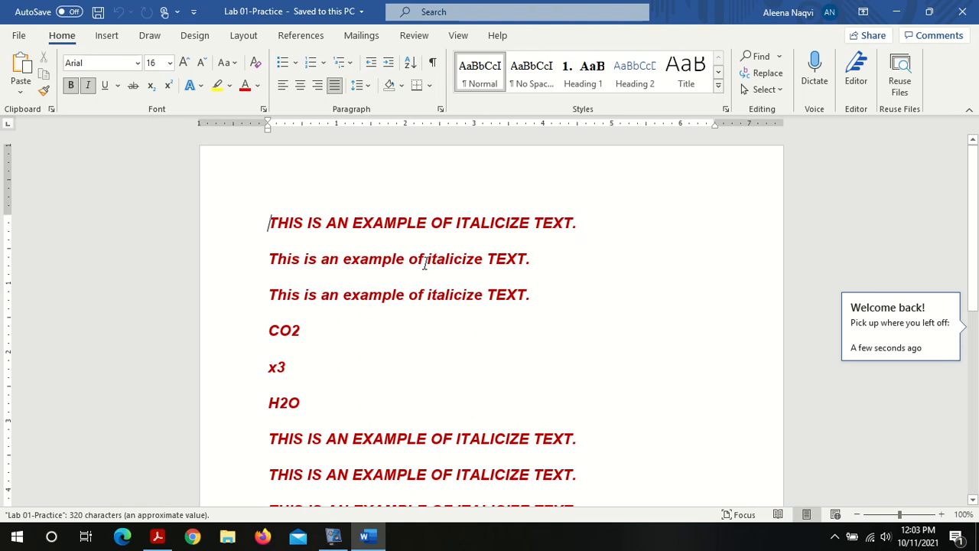
# Step: Read the Insert & Overtype Mode section in the Lab 01 PDF, then return to the document
pyautogui.click(168, 541)
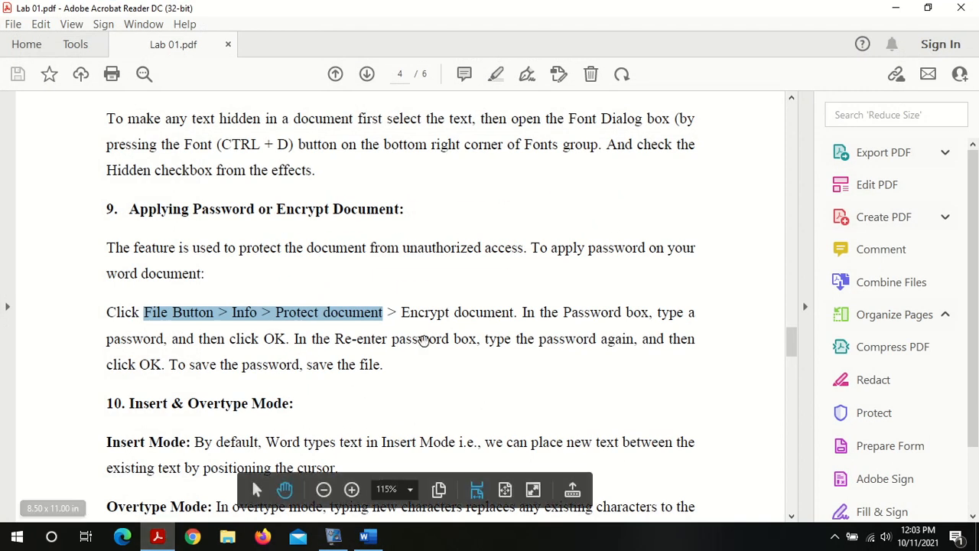
pyautogui.click(409, 377)
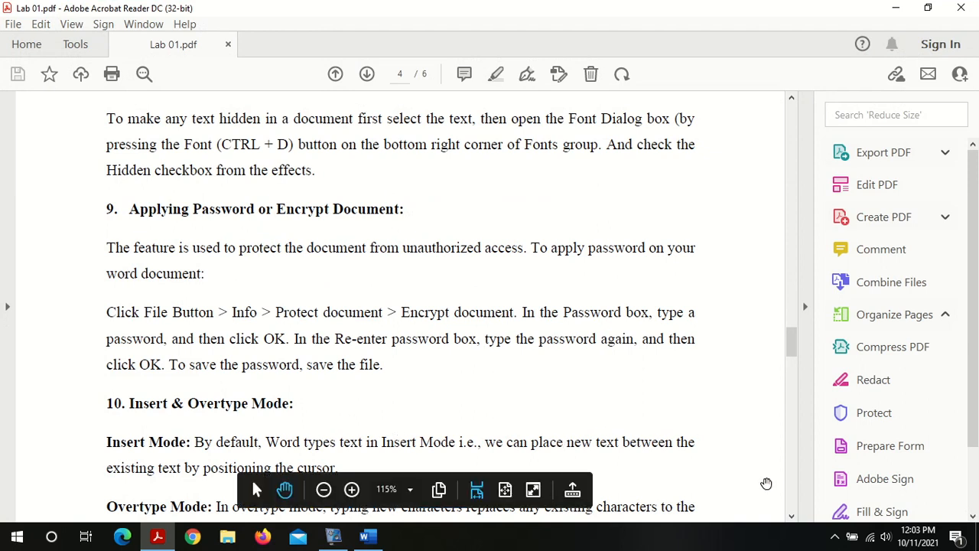
pyautogui.click(791, 517)
pyautogui.click(791, 518)
pyautogui.click(791, 517)
pyautogui.click(791, 518)
pyautogui.click(791, 517)
pyautogui.click(791, 517)
pyautogui.click(791, 517)
pyautogui.click(791, 517)
pyautogui.click(791, 517)
pyautogui.click(791, 517)
pyautogui.click(791, 518)
pyautogui.click(791, 517)
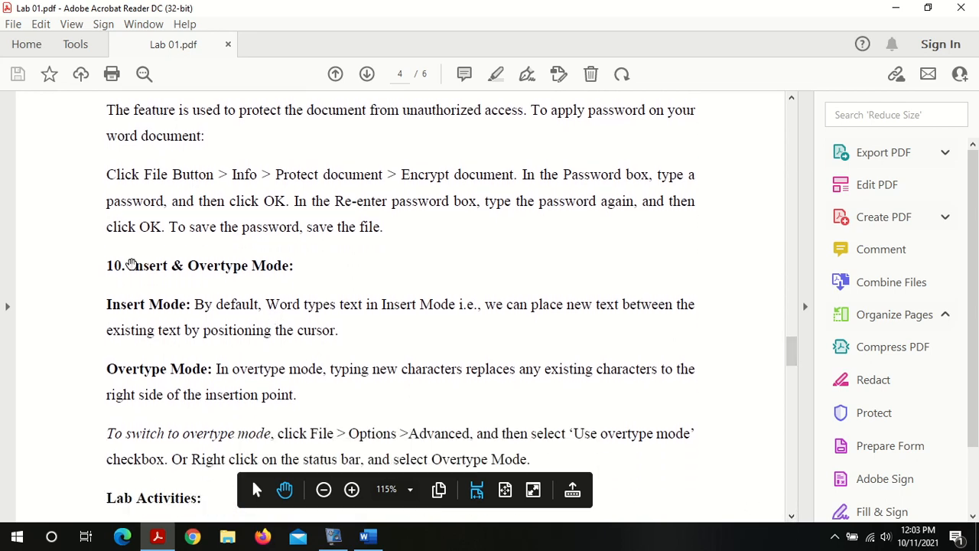
pyautogui.moveTo(129, 266); pyautogui.dragTo(293, 264)
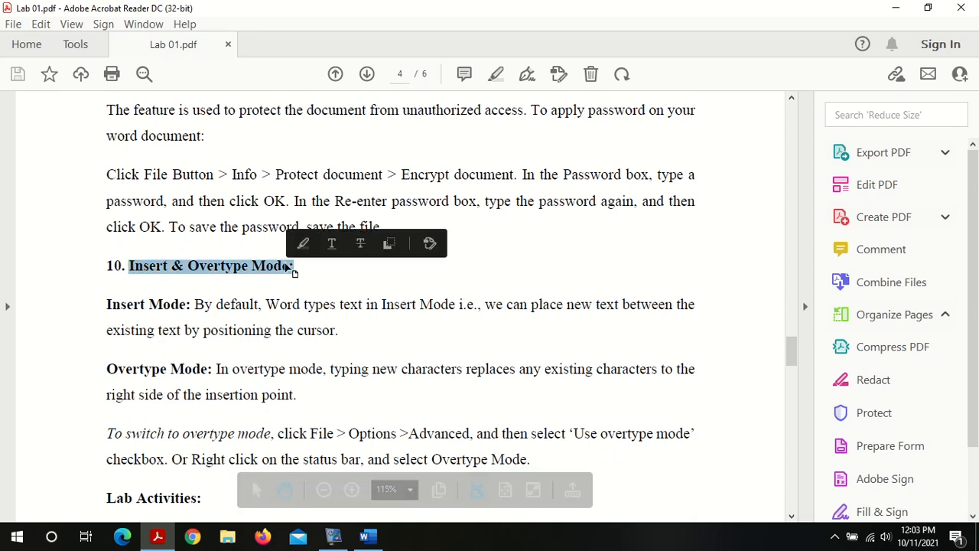
pyautogui.click(315, 322)
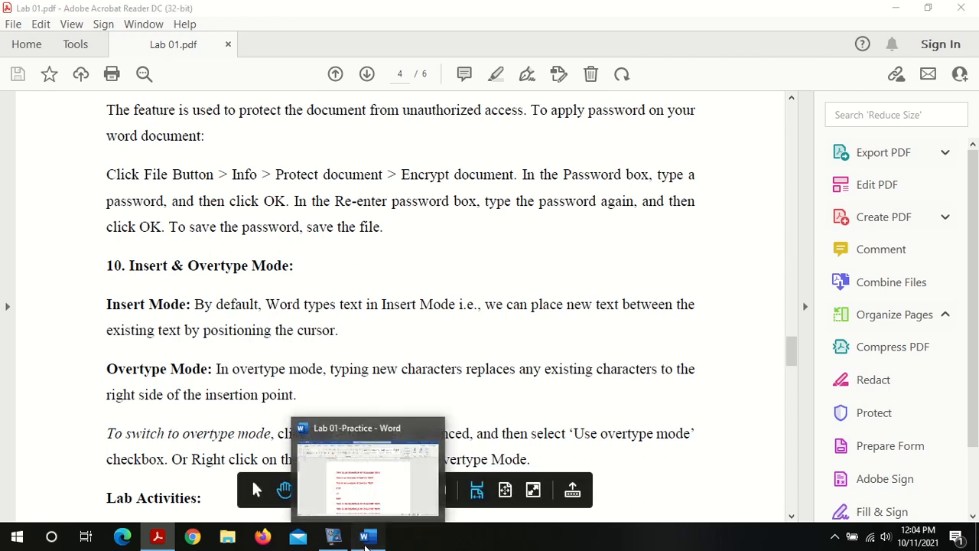
pyautogui.click(366, 541)
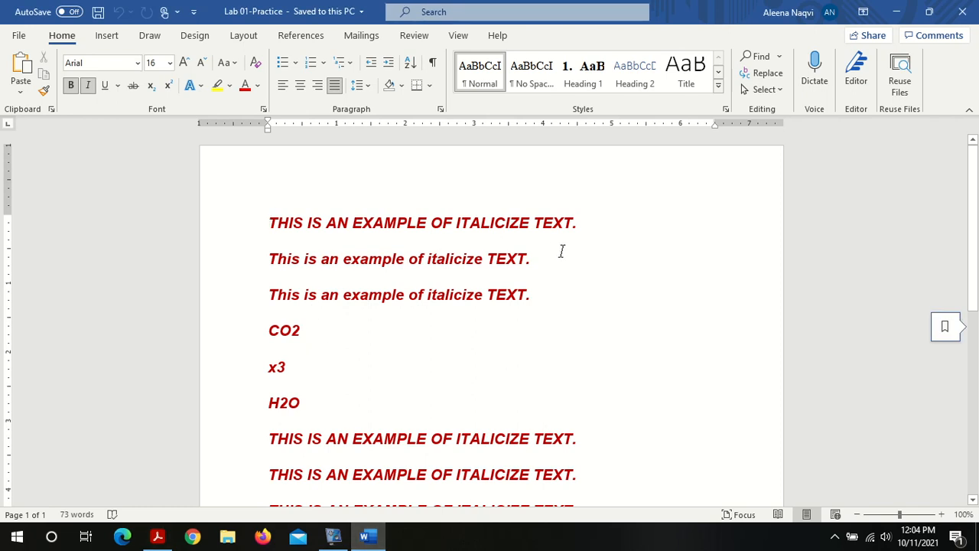
# Step: Add the text Hello word after the second line's sentence, removing the stray characters typed first
pyautogui.write('jhjk')
pyautogui.press('BackSpace')
pyautogui.press('BackSpace')
pyautogui.press('BackSpace')
pyautogui.press('BackSpace')
pyautogui.write('hello word')
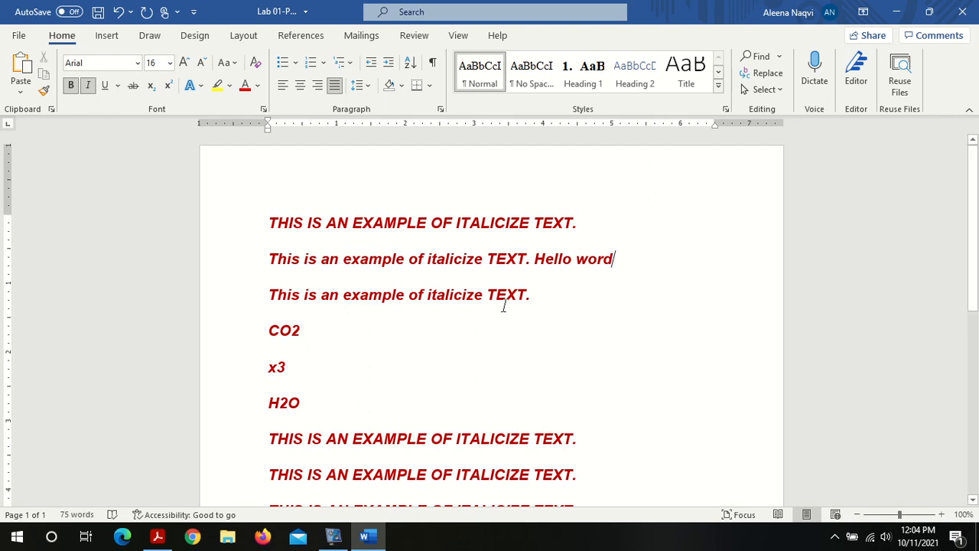
# Step: Return to the Lab 01 PDF and continue reading the overtype mode instructions
pyautogui.click(157, 536)
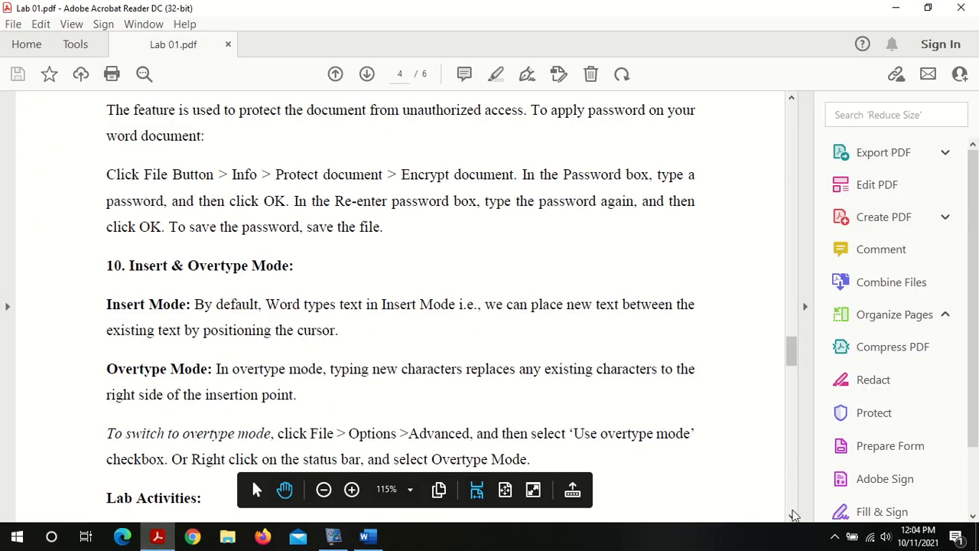
pyautogui.click(792, 515)
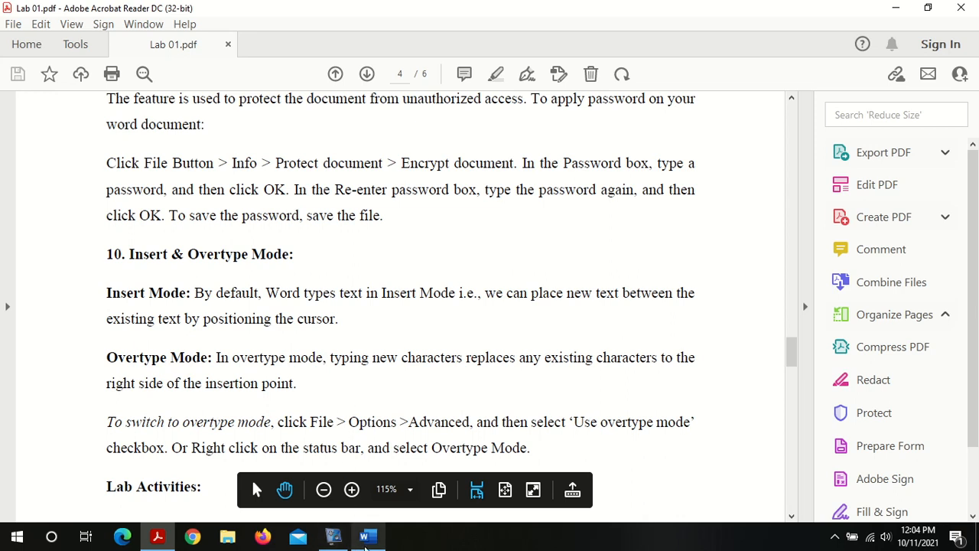
# Step: Enable overtype mode in Word's advanced editing options
pyautogui.click(368, 536)
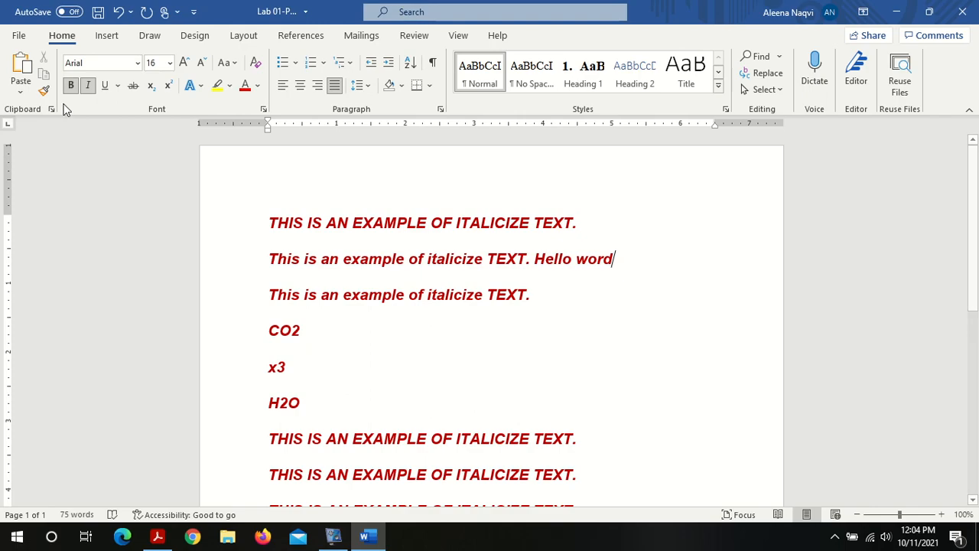
pyautogui.click(20, 36)
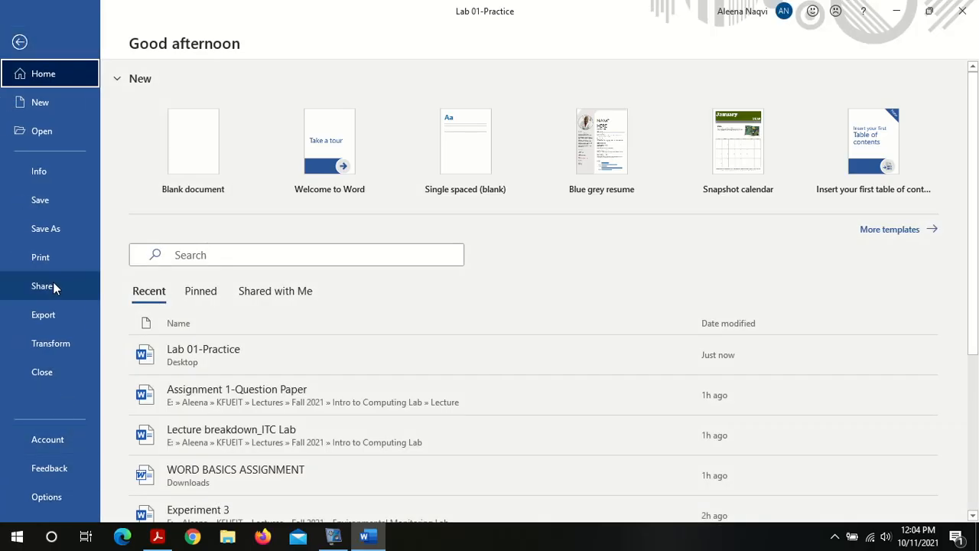
pyautogui.click(72, 489)
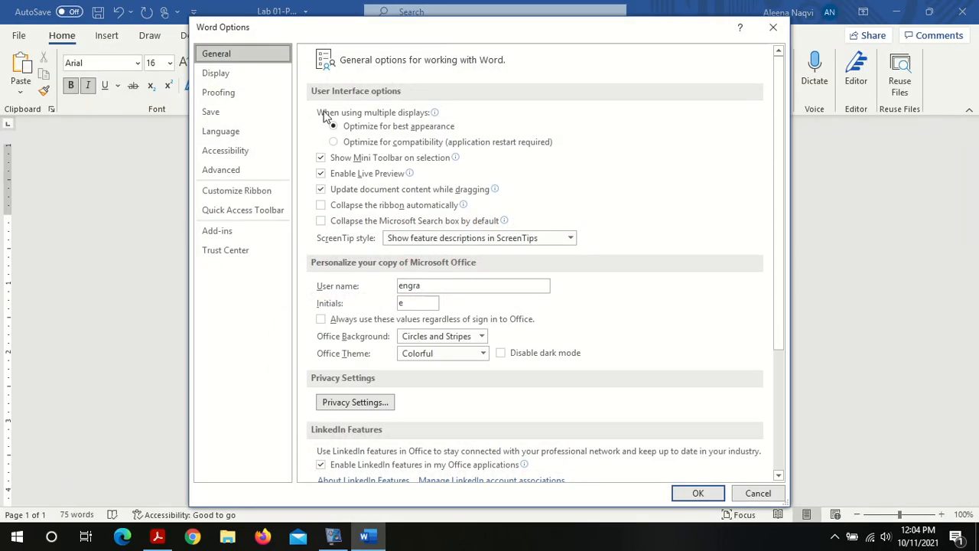
pyautogui.click(247, 173)
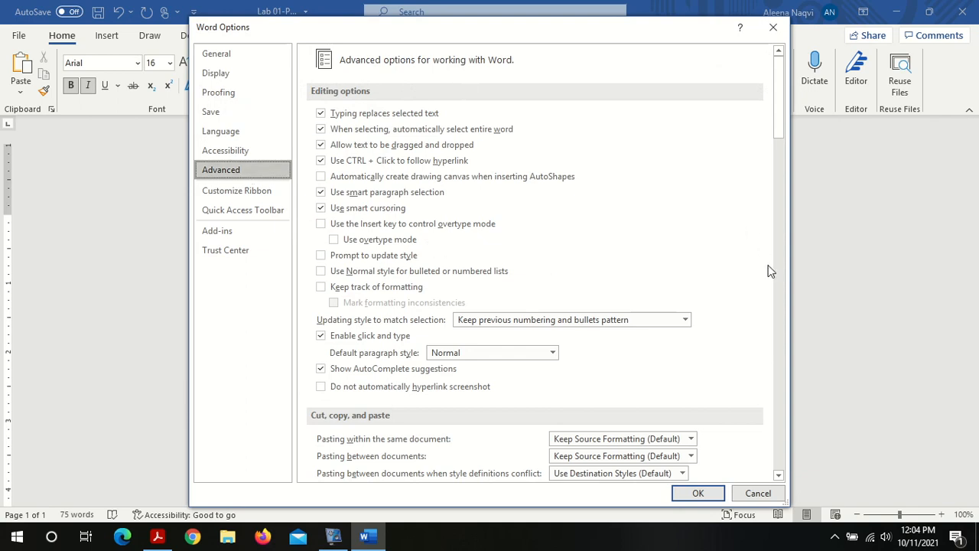
pyautogui.click(376, 242)
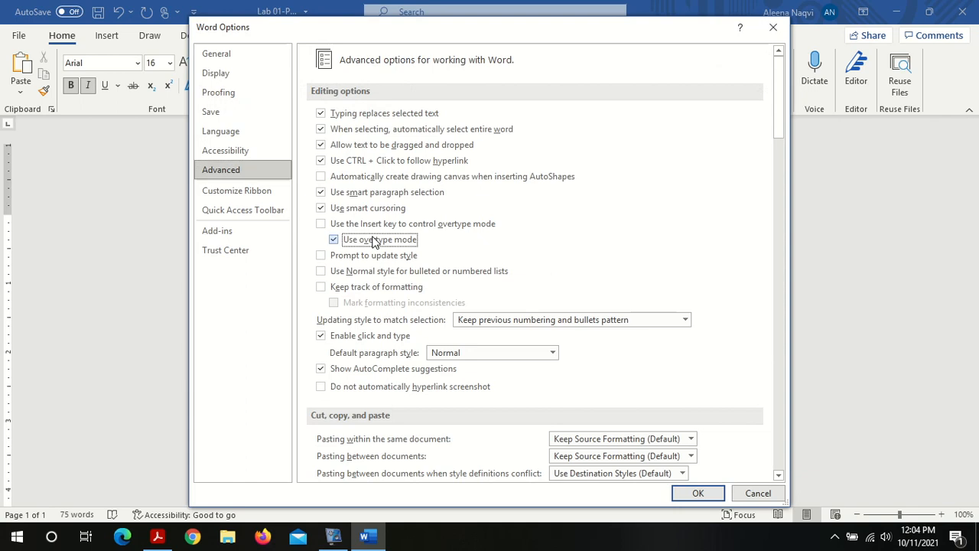
pyautogui.click(697, 493)
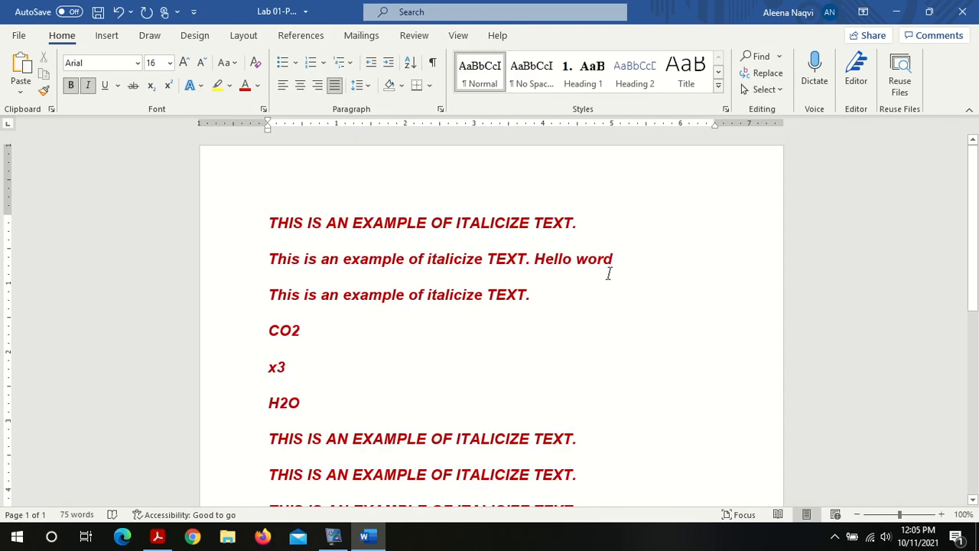
# Step: Overtype the end of the second line's text so it reads Hellod
pyautogui.write('ho')
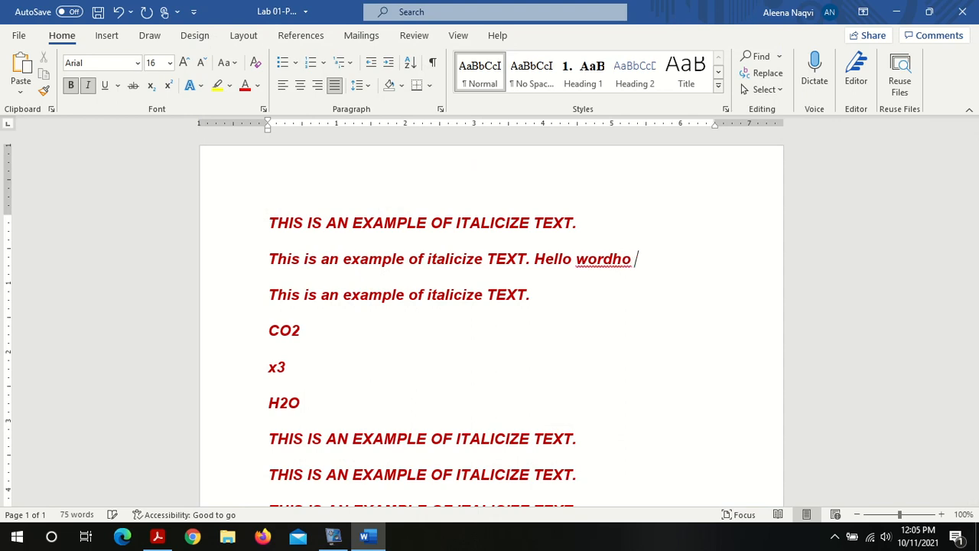
pyautogui.press('BackSpace')
pyautogui.press('BackSpace')
pyautogui.press('BackSpace')
pyautogui.press('Left')
pyautogui.press('Left')
pyautogui.press('Left')
pyautogui.press('Left')
pyautogui.press('Left')
pyautogui.write('hi')
pyautogui.press('BackSpace')
pyautogui.press('BackSpace')
pyautogui.press('BackSpace')
pyautogui.press('BackSpace')
pyautogui.write('llo')
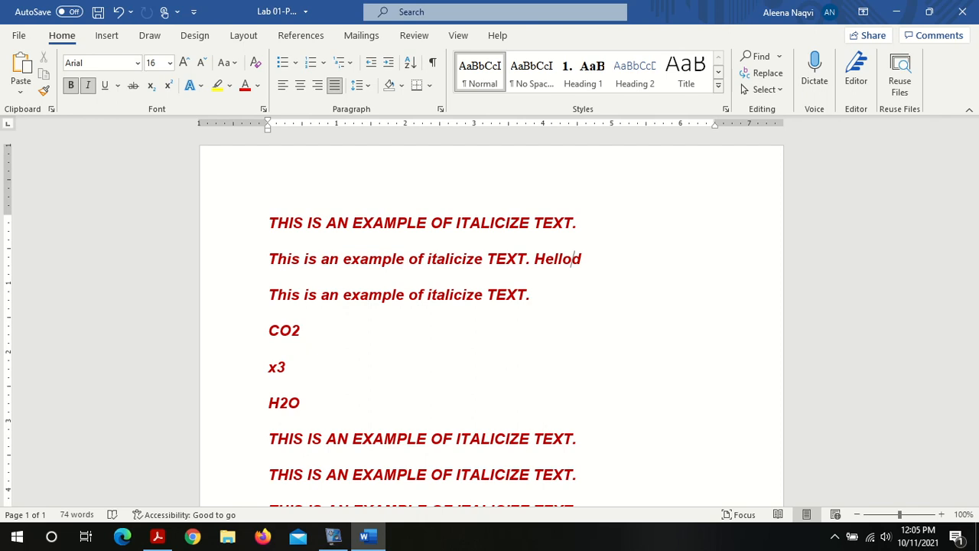
# Step: Overtype the word example on the second line with abcdef
pyautogui.click(345, 258)
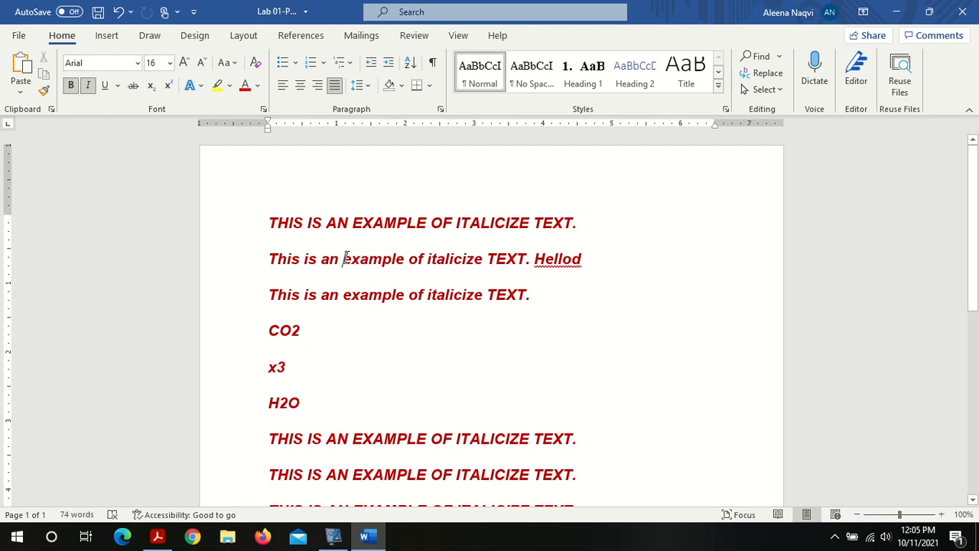
pyautogui.write('abc')
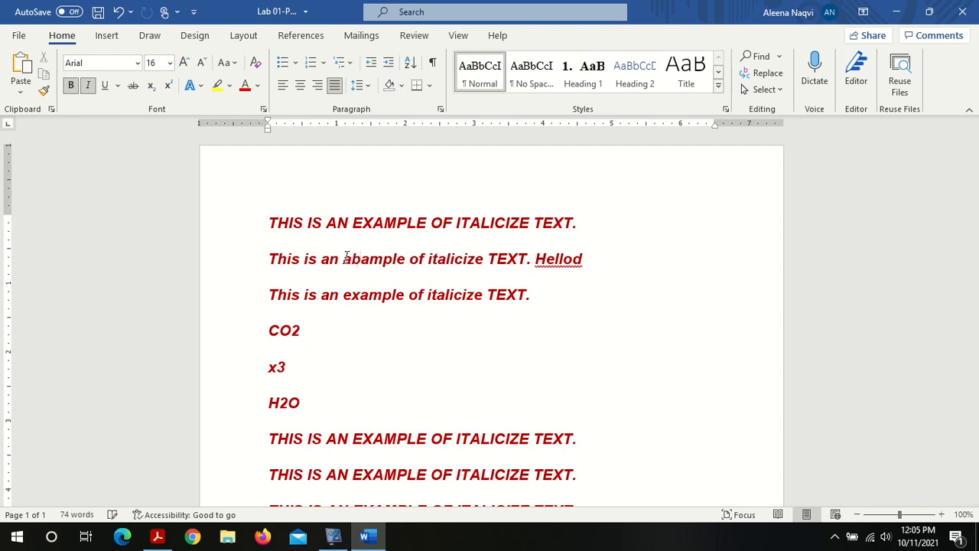
pyautogui.write('def')
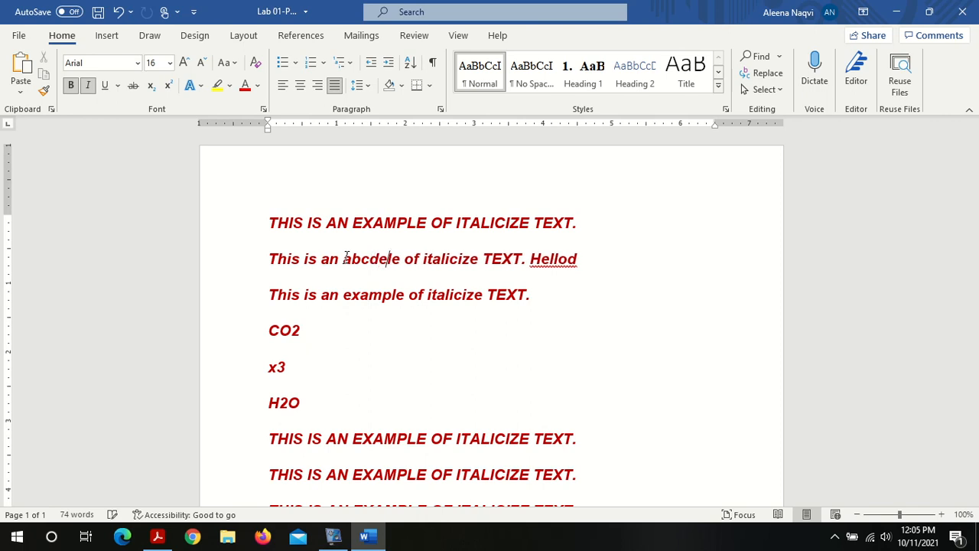
pyautogui.tripleClick(354, 258)
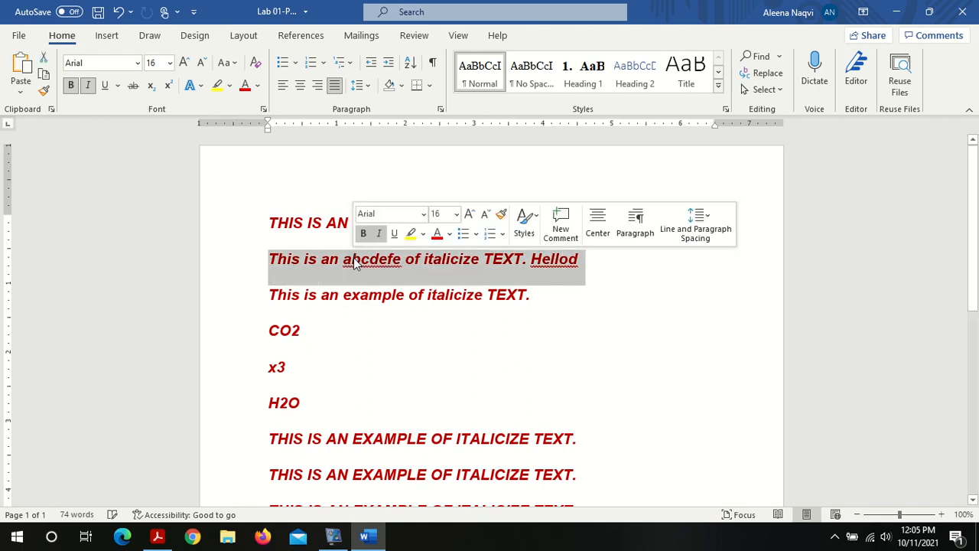
pyautogui.click(354, 258)
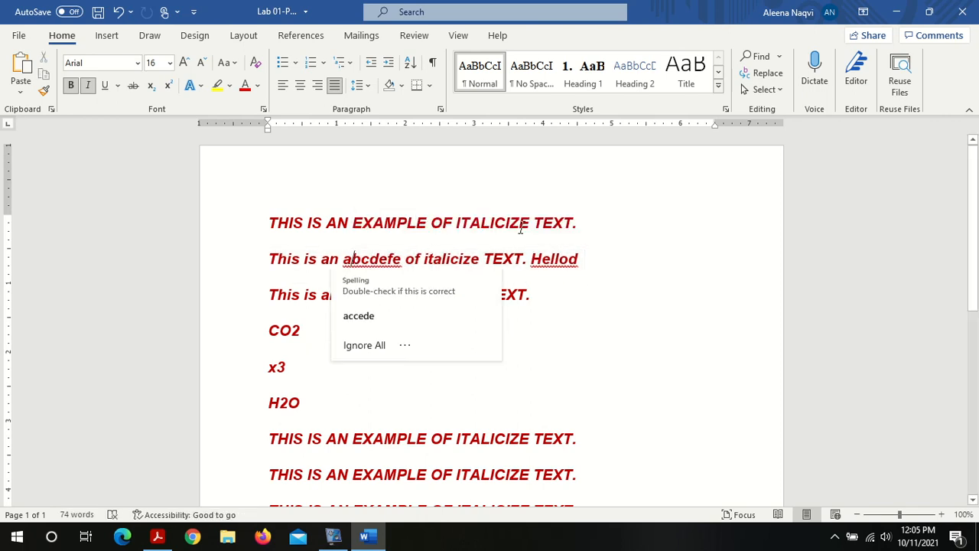
pyautogui.click(618, 214)
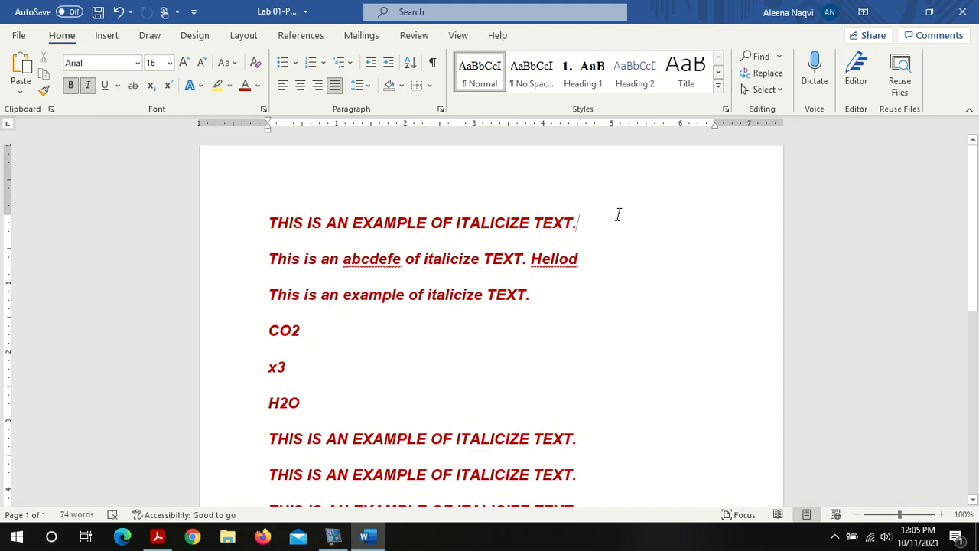
# Step: Turn off overtype mode in the advanced editing options
pyautogui.click(17, 36)
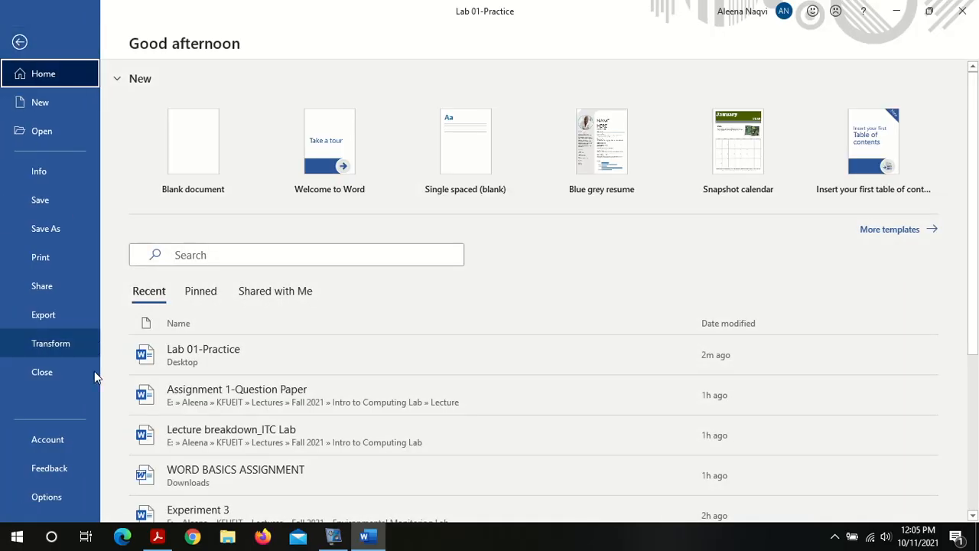
pyautogui.click(75, 493)
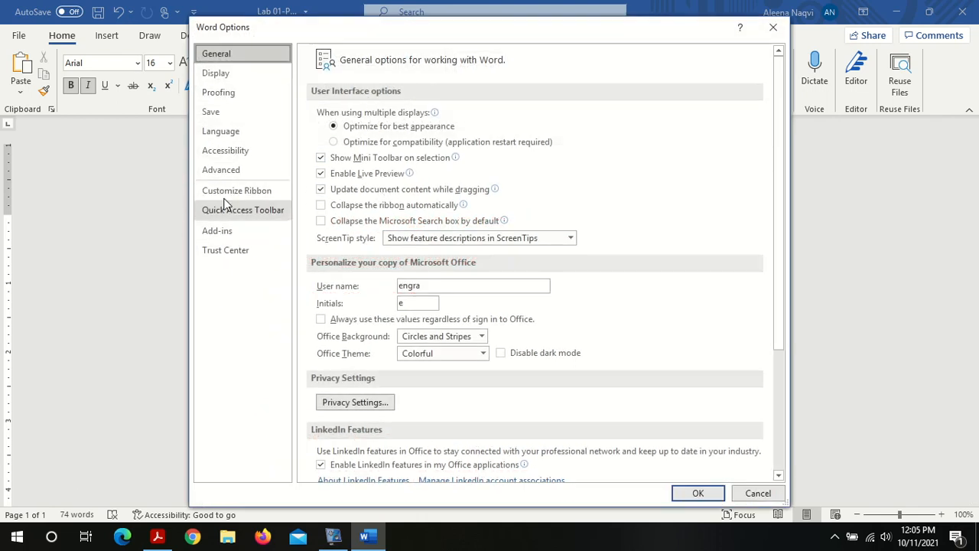
pyautogui.click(221, 171)
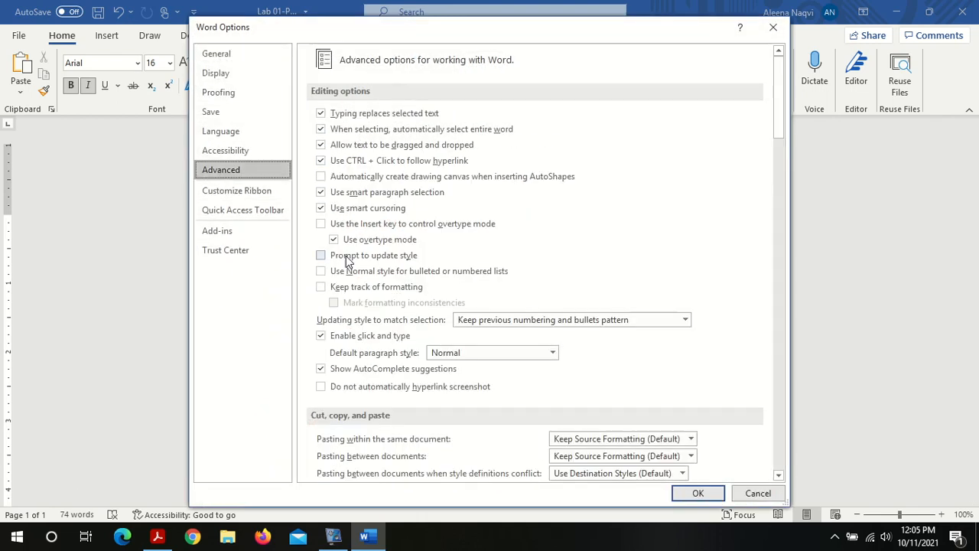
pyautogui.click(334, 240)
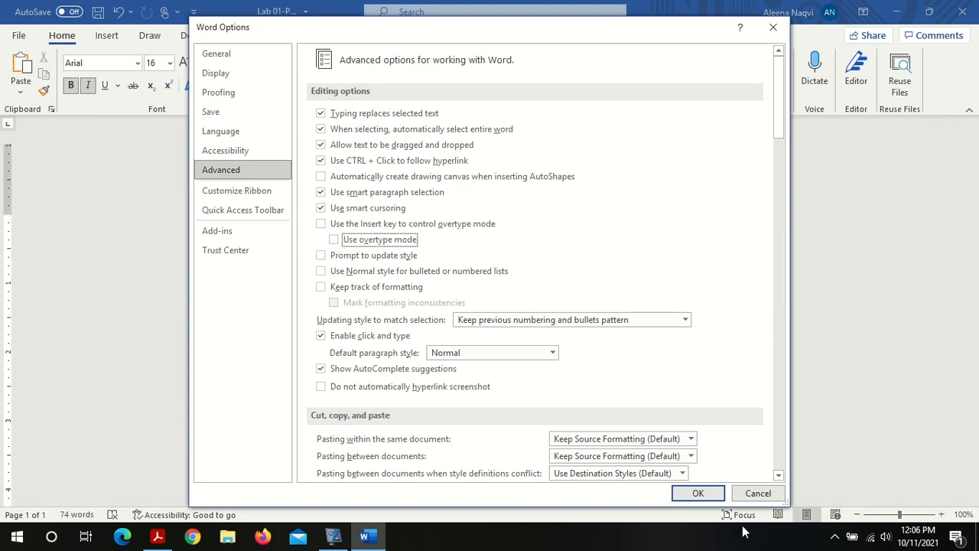
pyautogui.click(699, 494)
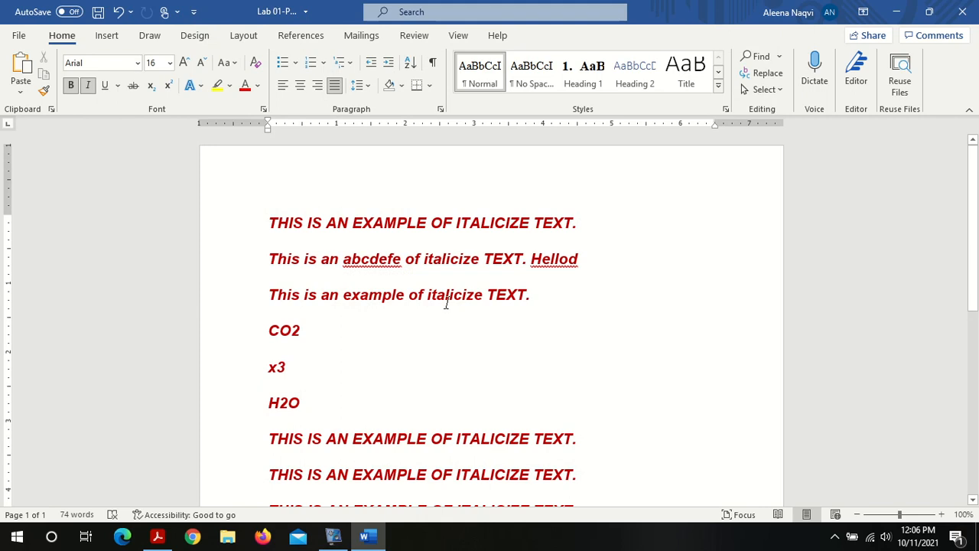
# Step: Type after abcdefe in insert mode on the second line and remove that word
pyautogui.click(404, 259)
pyautogui.write('excamlr')
pyautogui.press('BackSpace')
pyautogui.press('BackSpace')
pyautogui.press('BackSpace')
pyautogui.press('BackSpace')
pyautogui.press('BackSpace')
pyautogui.press('BackSpace')
pyautogui.press('BackSpace')
pyautogui.press('BackSpace')
pyautogui.press('BackSpace')
pyautogui.press('BackSpace')
pyautogui.press('BackSpace')
pyautogui.press('BackSpace')
pyautogui.press('BackSpace')
pyautogui.press('BackSpace')
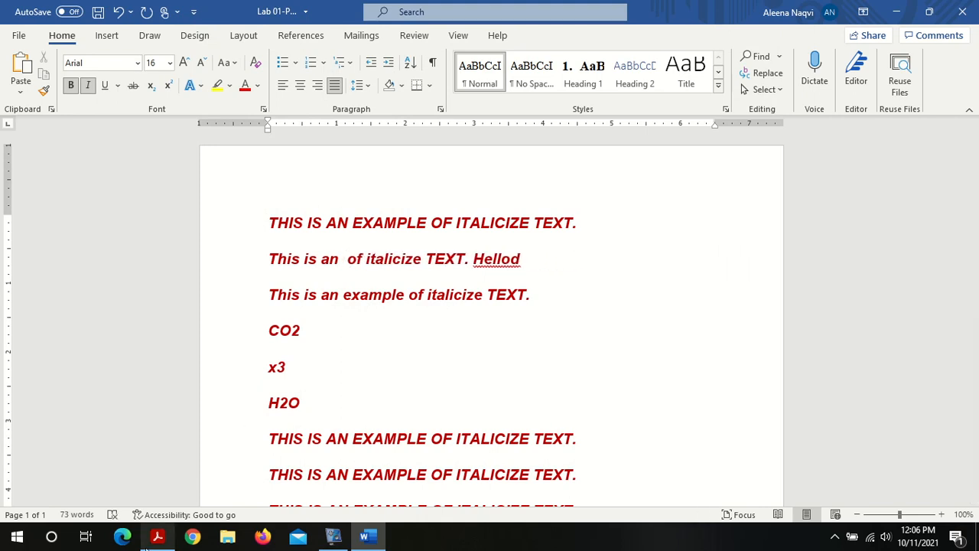
# Step: Scroll through the Lab 01 PDF to read the Lab Activities instructions
pyautogui.click(153, 540)
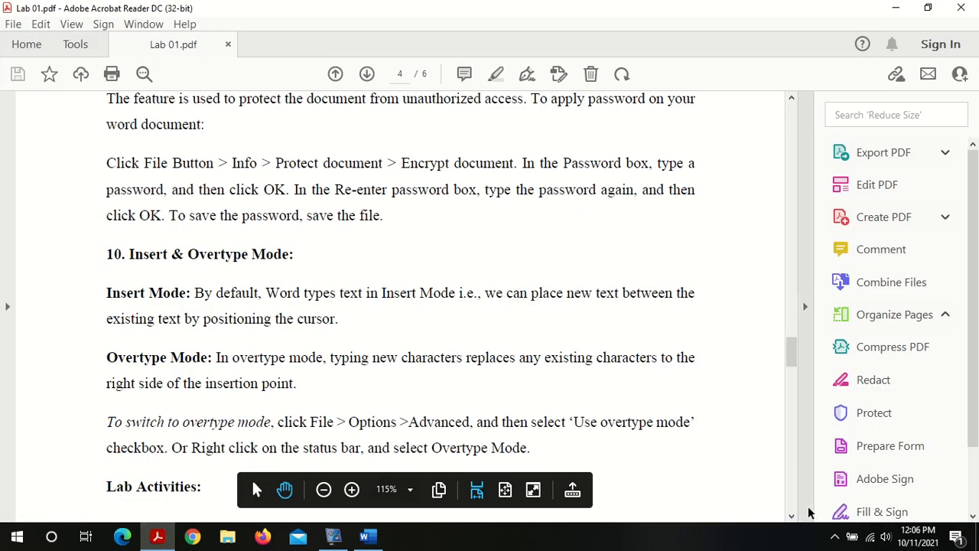
pyautogui.click(792, 517)
pyautogui.moveTo(792, 518); pyautogui.dragTo(791, 518)
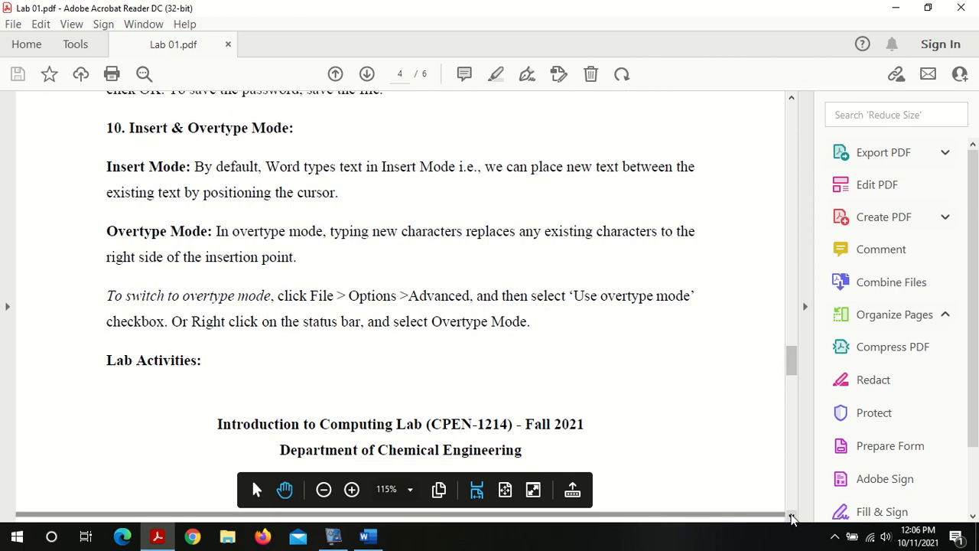
pyautogui.click(792, 518)
pyautogui.click(792, 518)
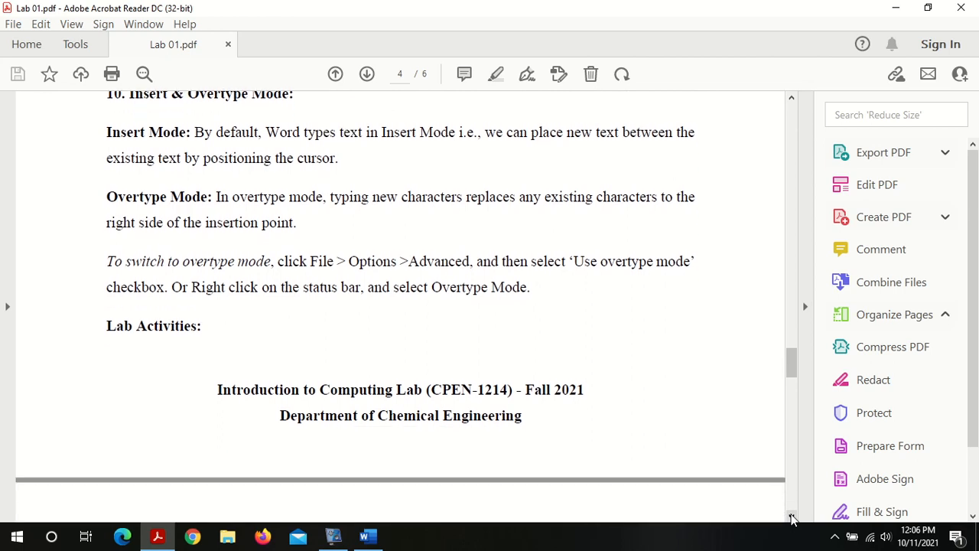
pyautogui.click(792, 518)
pyautogui.moveTo(792, 518); pyautogui.dragTo(792, 518)
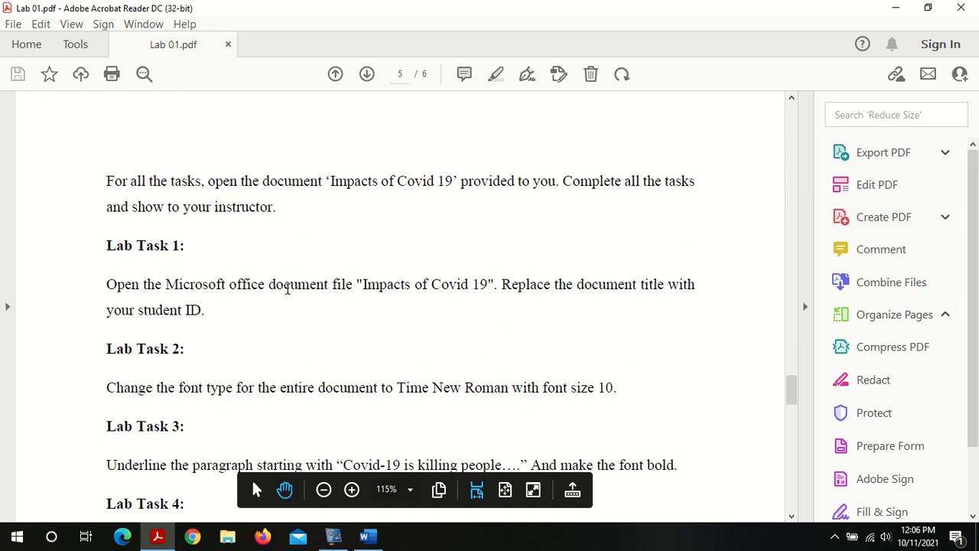
# Step: Open the Impacts of Covid 19 document from the Intro to Computing Lab folder in File Explorer
pyautogui.click(236, 540)
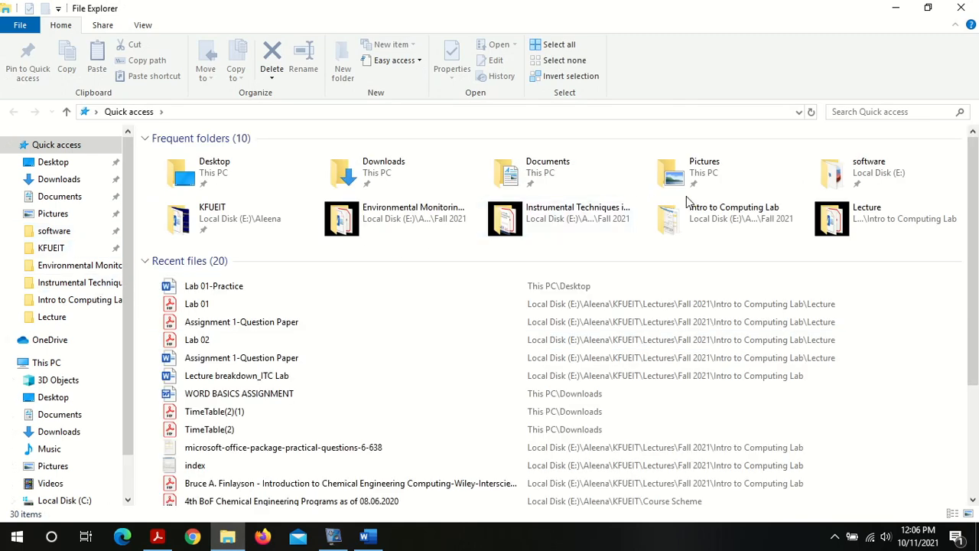
pyautogui.doubleClick(688, 206)
pyautogui.doubleClick(178, 155)
pyautogui.doubleClick(180, 189)
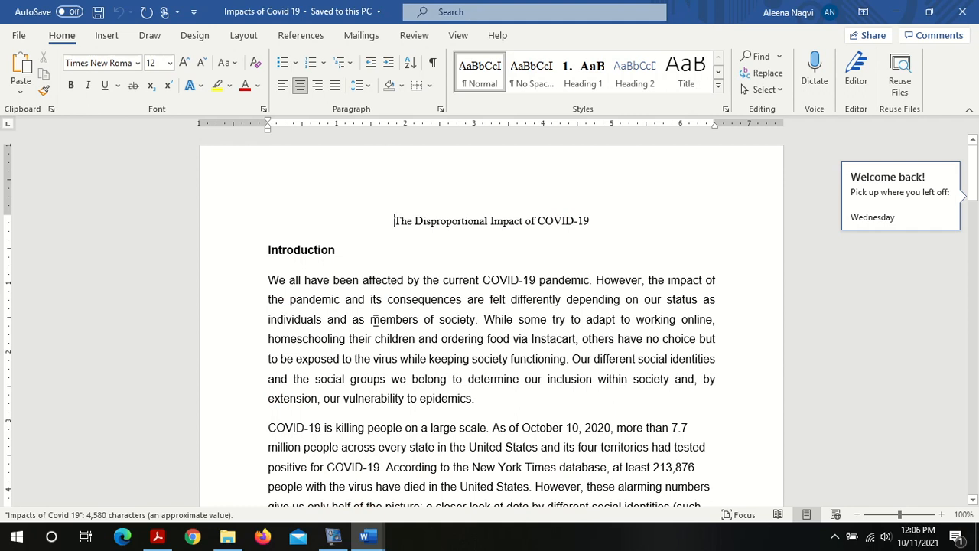
# Step: Check Lab Task 1 in the PDF and select the title line of the Impacts of Covid 19 document
pyautogui.click(156, 537)
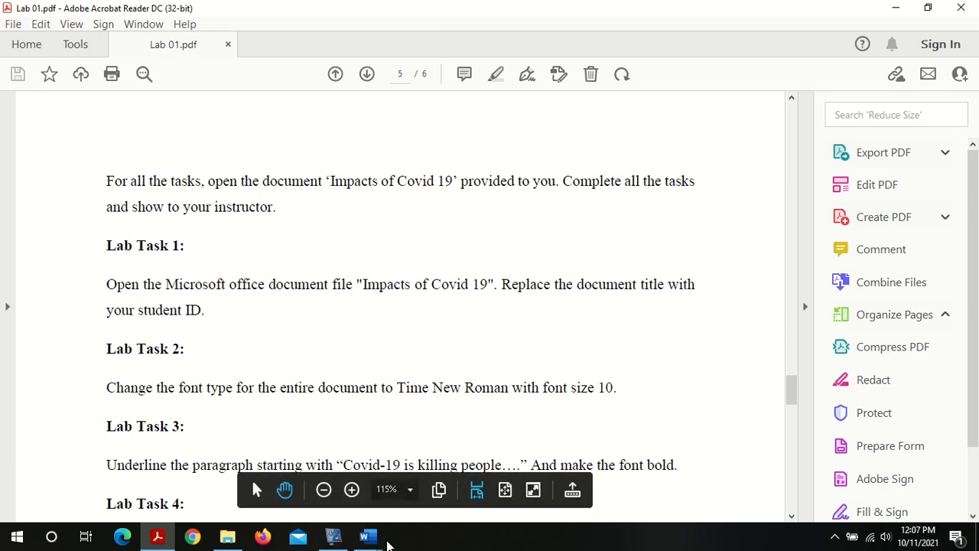
pyautogui.moveTo(384, 540)
pyautogui.click(442, 465)
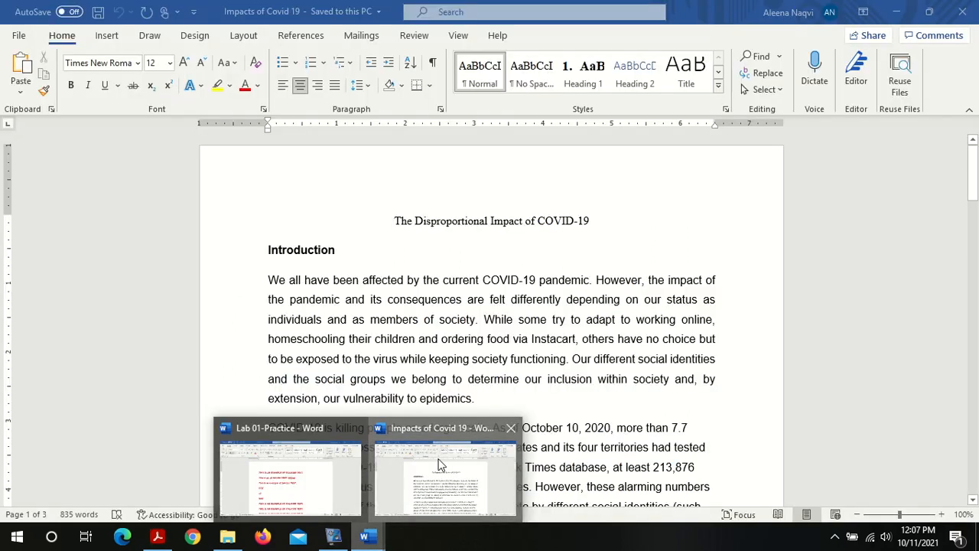
pyautogui.tripleClick(490, 221)
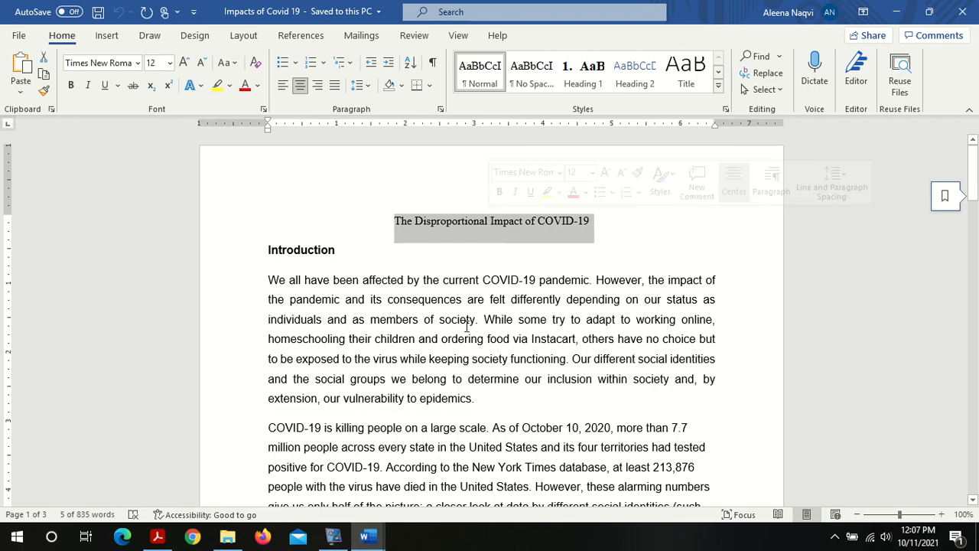
# Step: Read Lab Tasks 2 to 5 in the Lab 01 PDF
pyautogui.moveTo(158, 538)
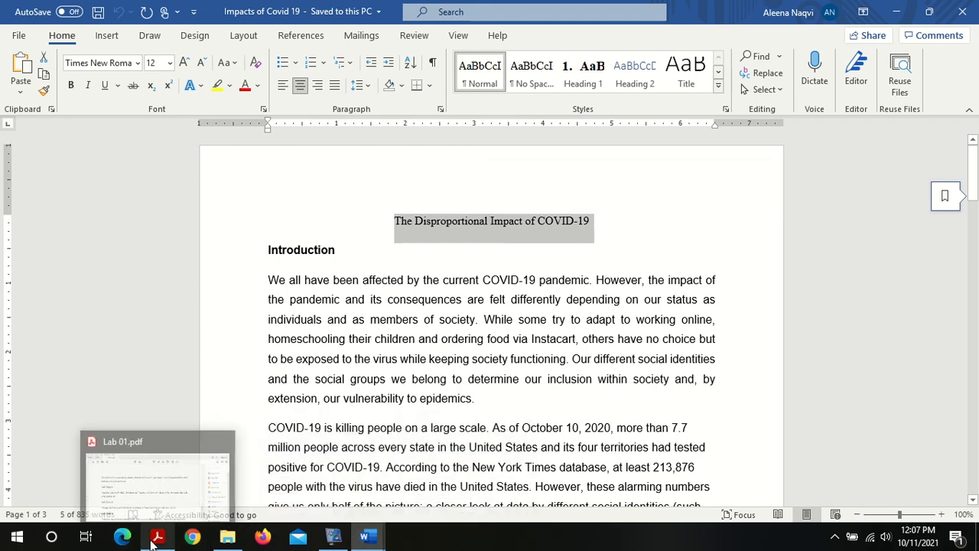
pyautogui.click(195, 392)
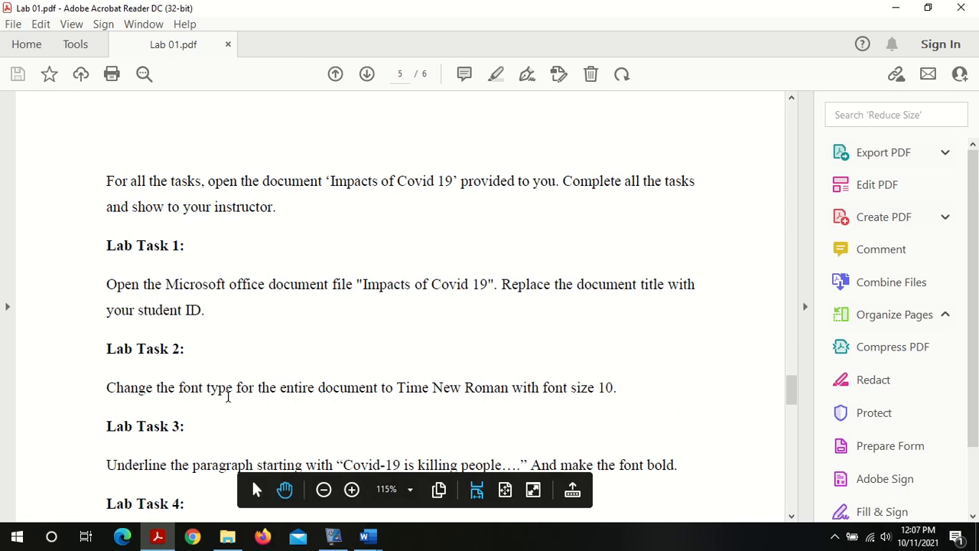
pyautogui.doubleClick(458, 388)
pyautogui.doubleClick(457, 389)
pyautogui.click(463, 398)
pyautogui.click(792, 517)
pyautogui.click(792, 517)
pyautogui.click(791, 517)
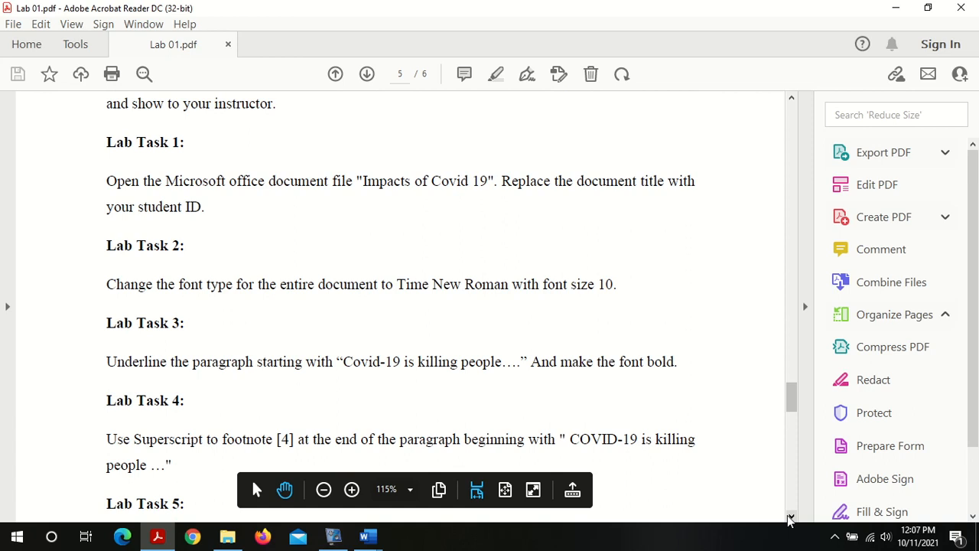
pyautogui.click(791, 518)
pyautogui.click(791, 518)
pyautogui.click(791, 517)
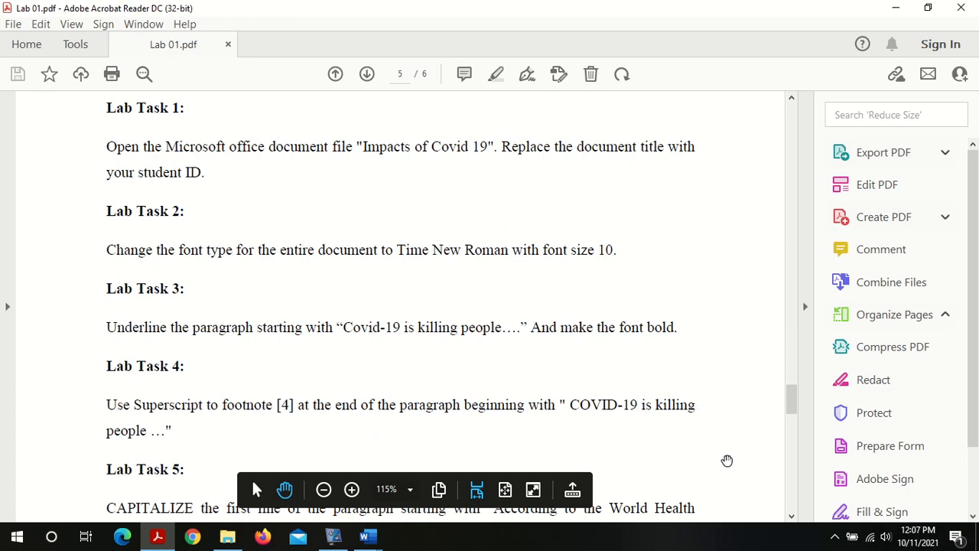
pyautogui.click(792, 518)
pyautogui.moveTo(792, 517); pyautogui.dragTo(792, 517)
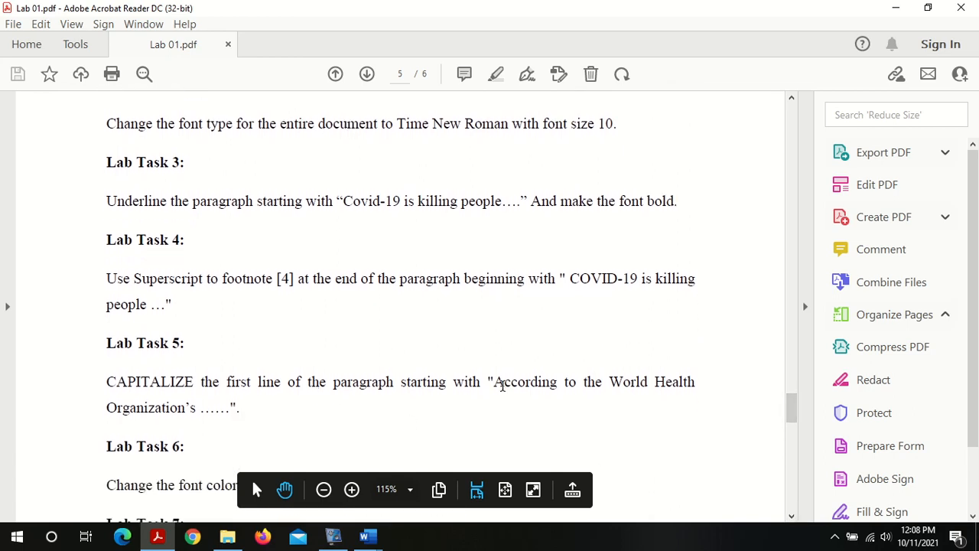
pyautogui.moveTo(495, 382); pyautogui.dragTo(546, 400)
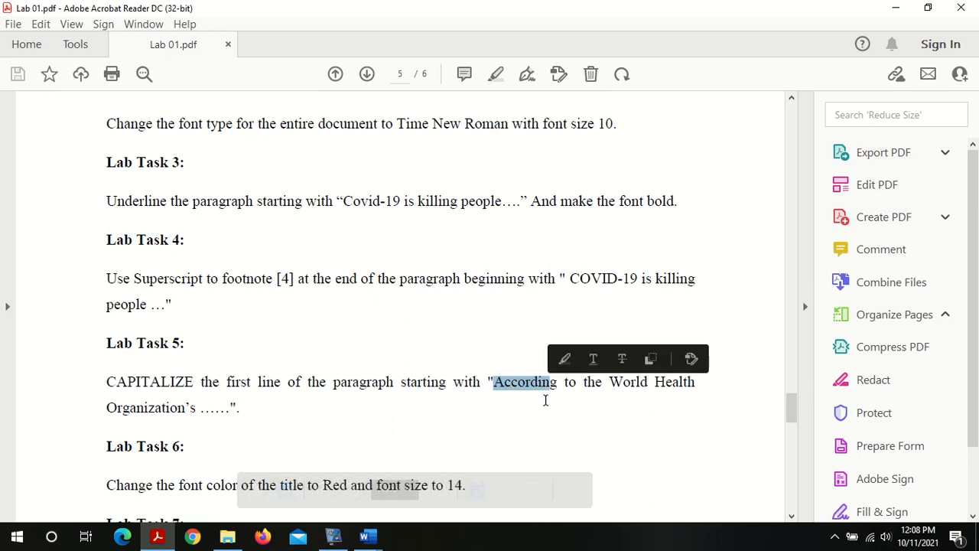
# Step: Read Lab Tasks 6 to 10 in the Lab 01 PDF
pyautogui.click(417, 387)
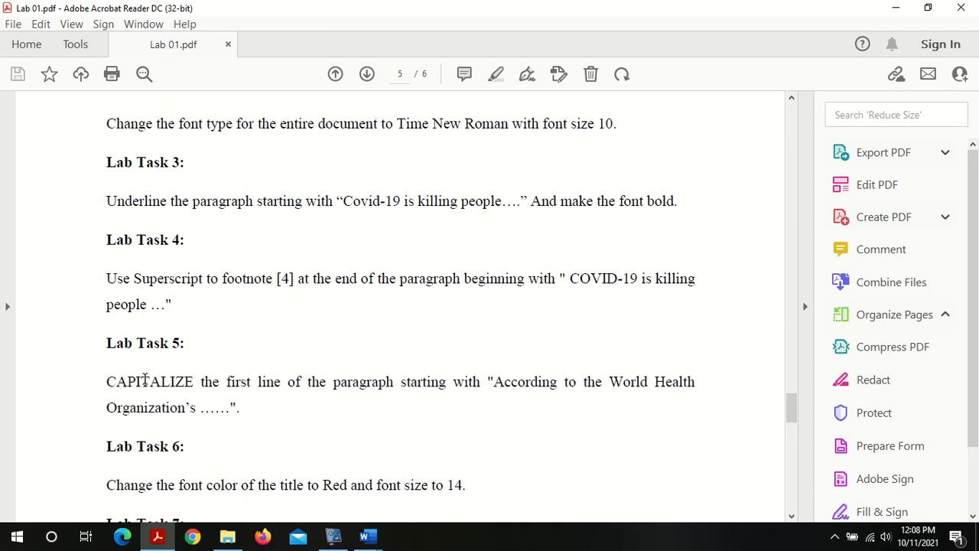
pyautogui.moveTo(791, 518); pyautogui.dragTo(792, 518)
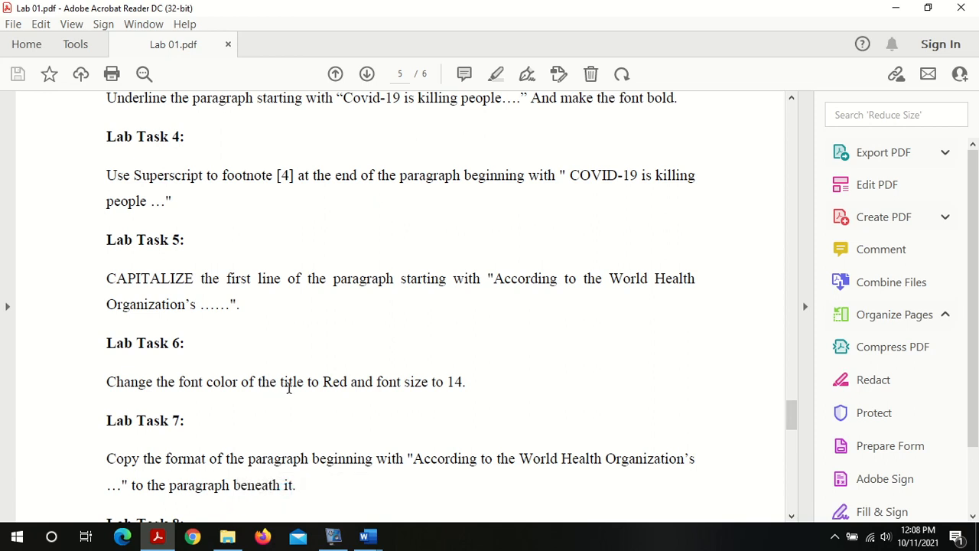
pyautogui.moveTo(793, 518); pyautogui.dragTo(793, 518)
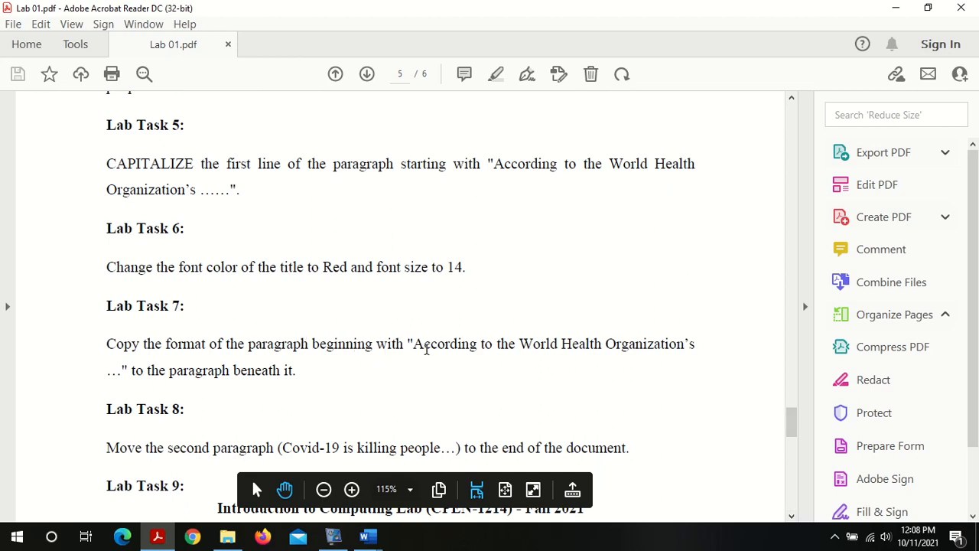
pyautogui.moveTo(414, 345); pyautogui.dragTo(626, 356)
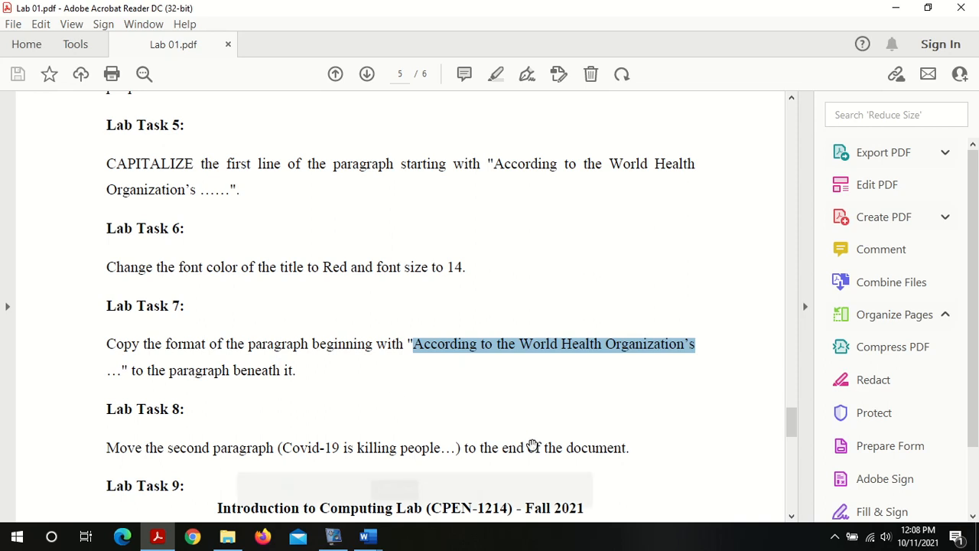
pyautogui.click(792, 517)
pyautogui.click(792, 518)
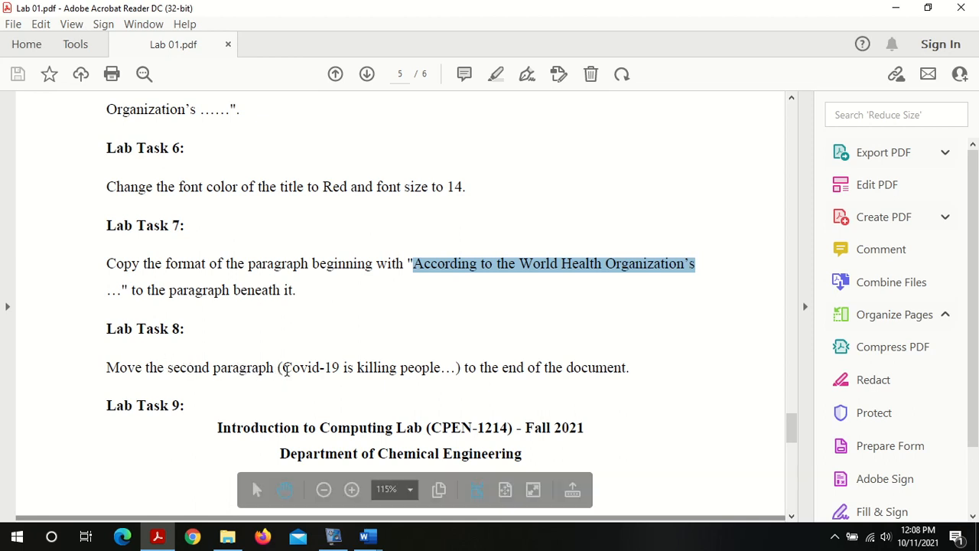
pyautogui.moveTo(281, 369); pyautogui.dragTo(447, 372)
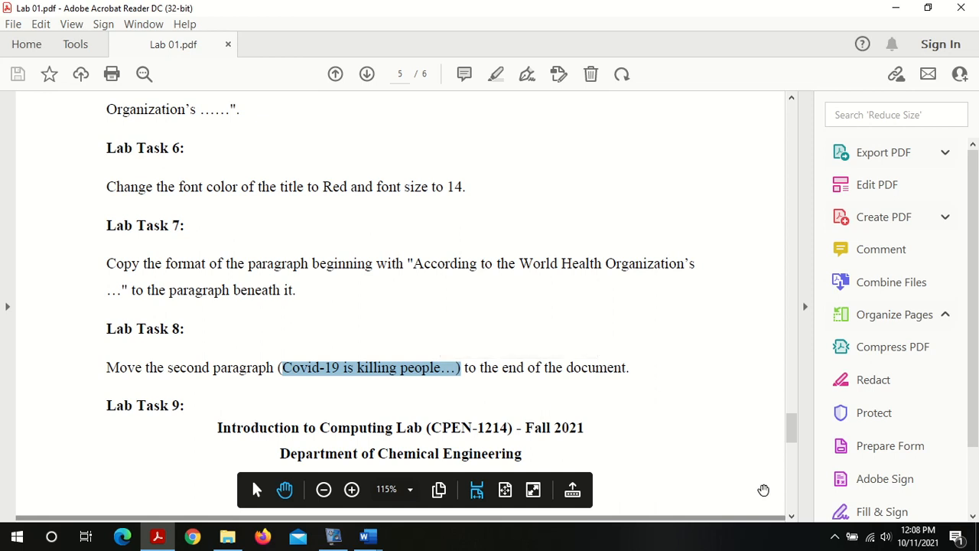
pyautogui.click(793, 507)
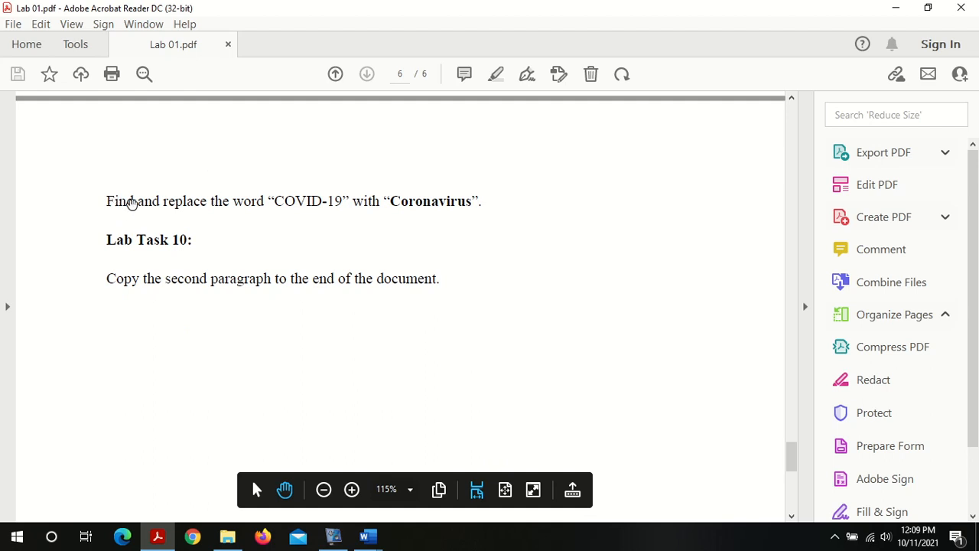
pyautogui.moveTo(110, 199); pyautogui.dragTo(425, 206)
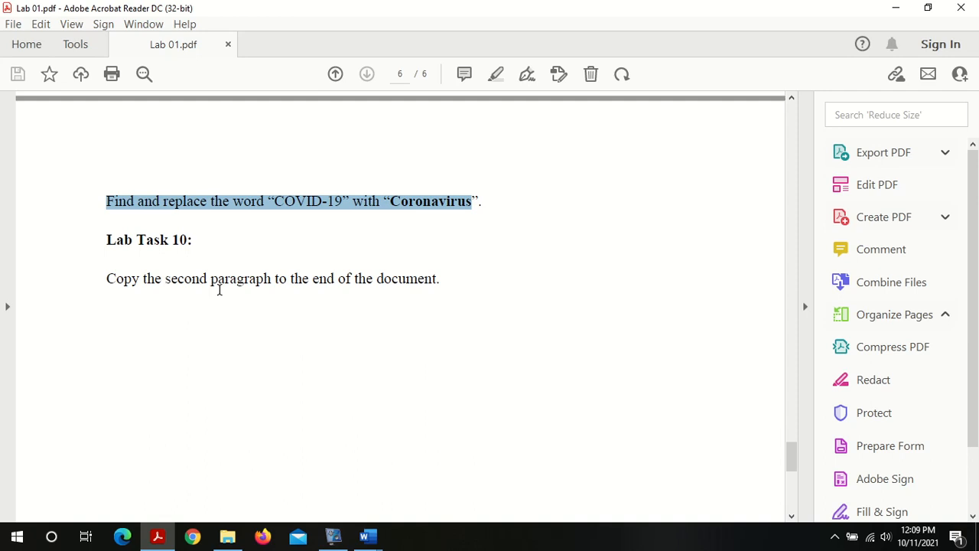
pyautogui.click(459, 290)
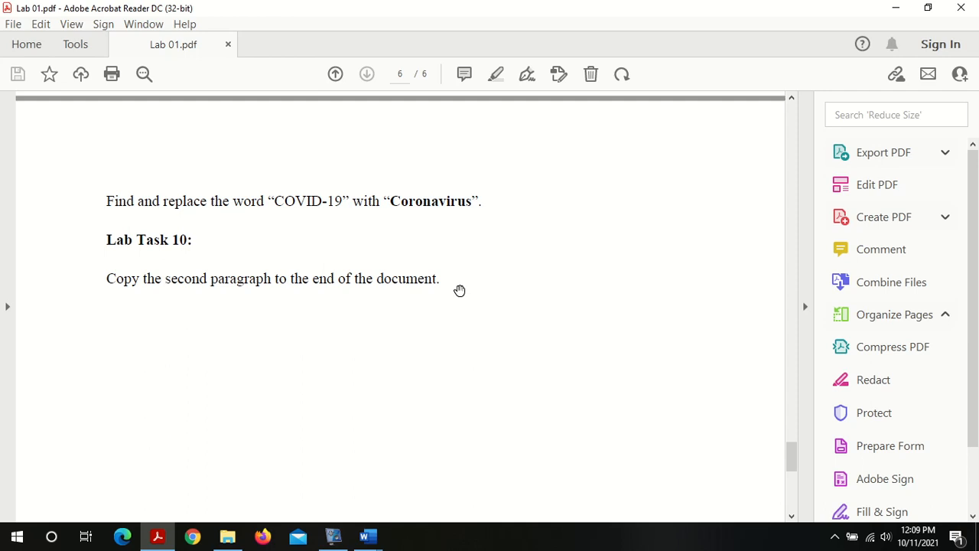
# Step: Scroll the Lab 01 PDF back up to the start of the Lab Activities section
pyautogui.click(791, 120)
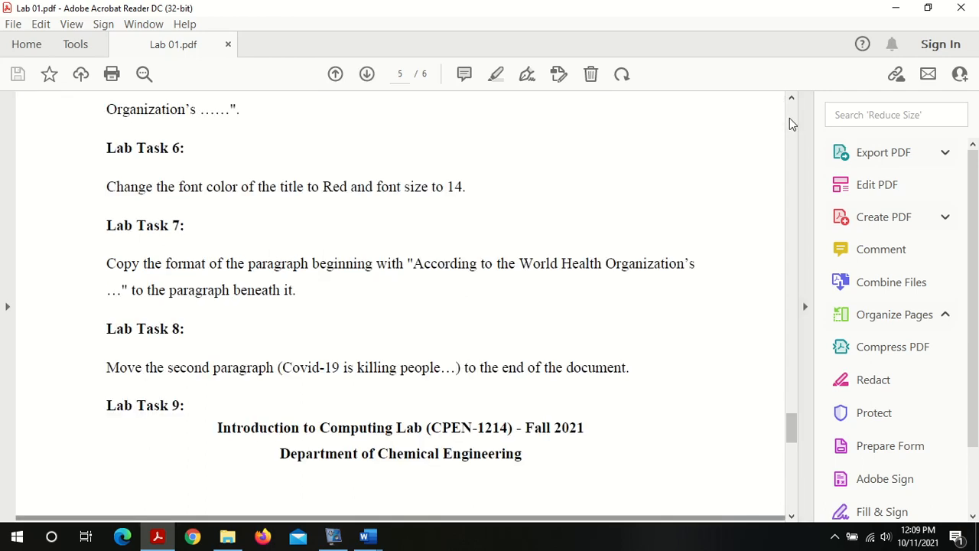
pyautogui.click(790, 119)
pyautogui.click(792, 101)
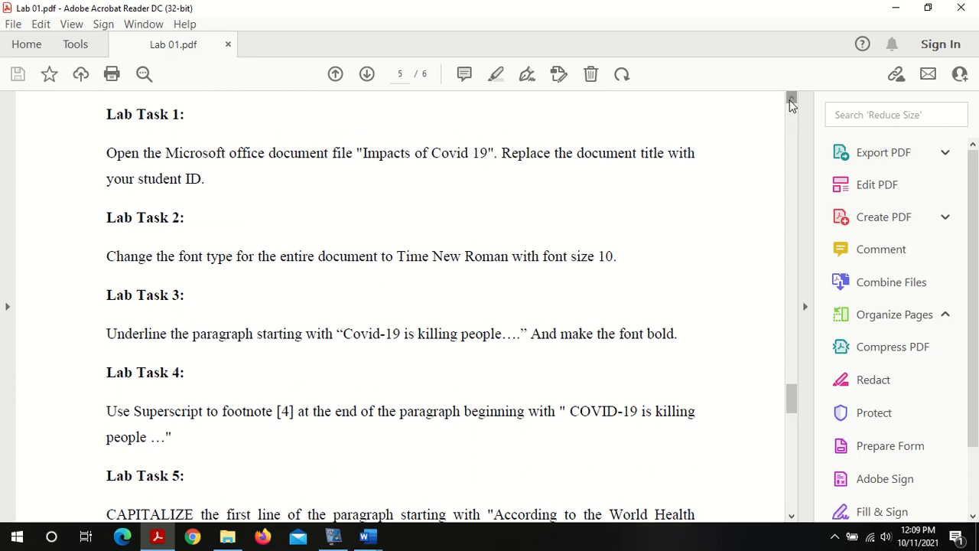
pyautogui.moveTo(791, 102); pyautogui.dragTo(790, 101)
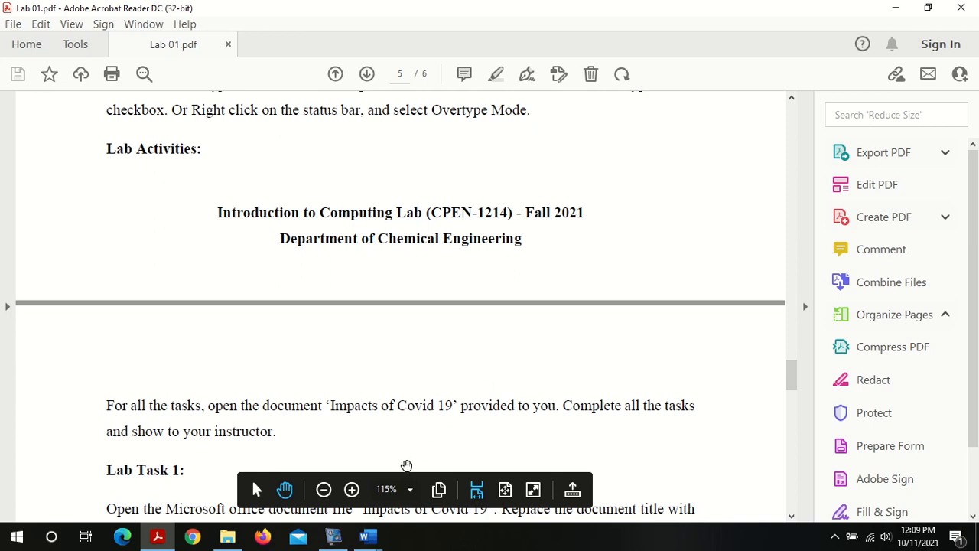
pyautogui.click(333, 536)
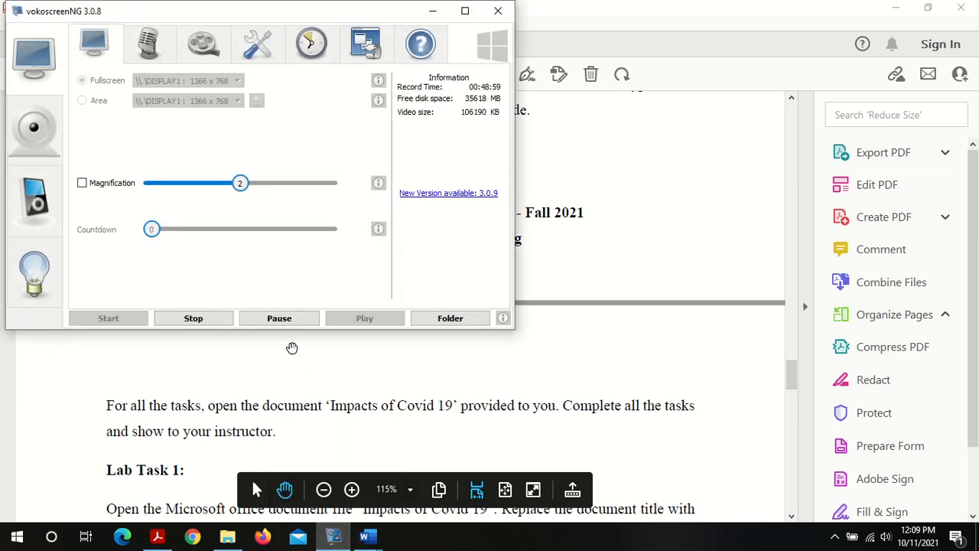